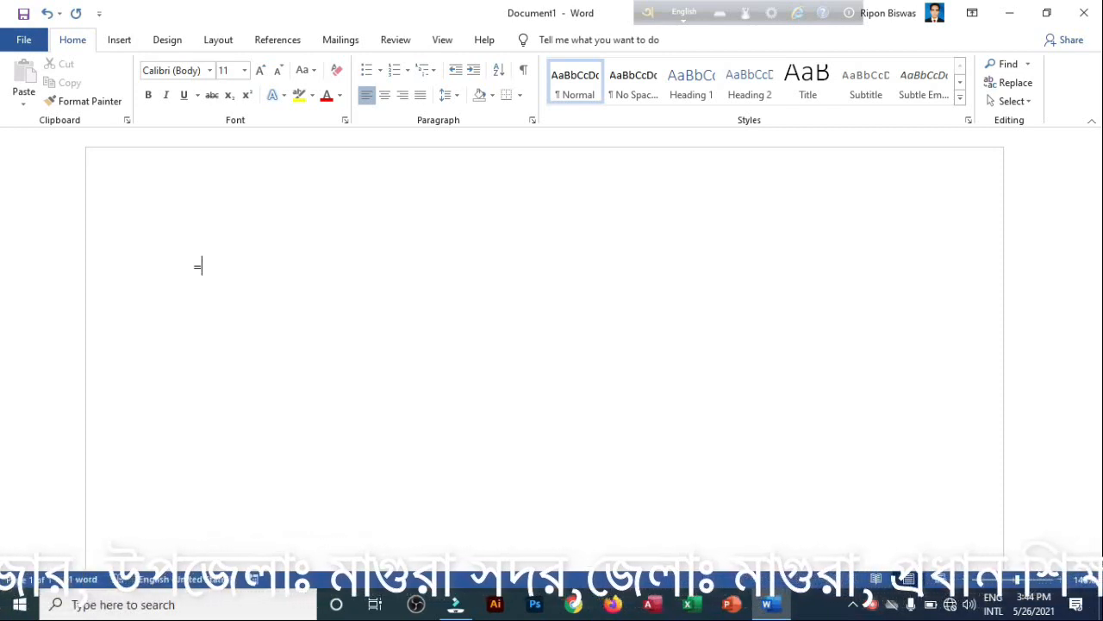
# - Complete the =rand() formula after the typed equals sign and run it to generate sample paragraphs
pyautogui.write('rand')
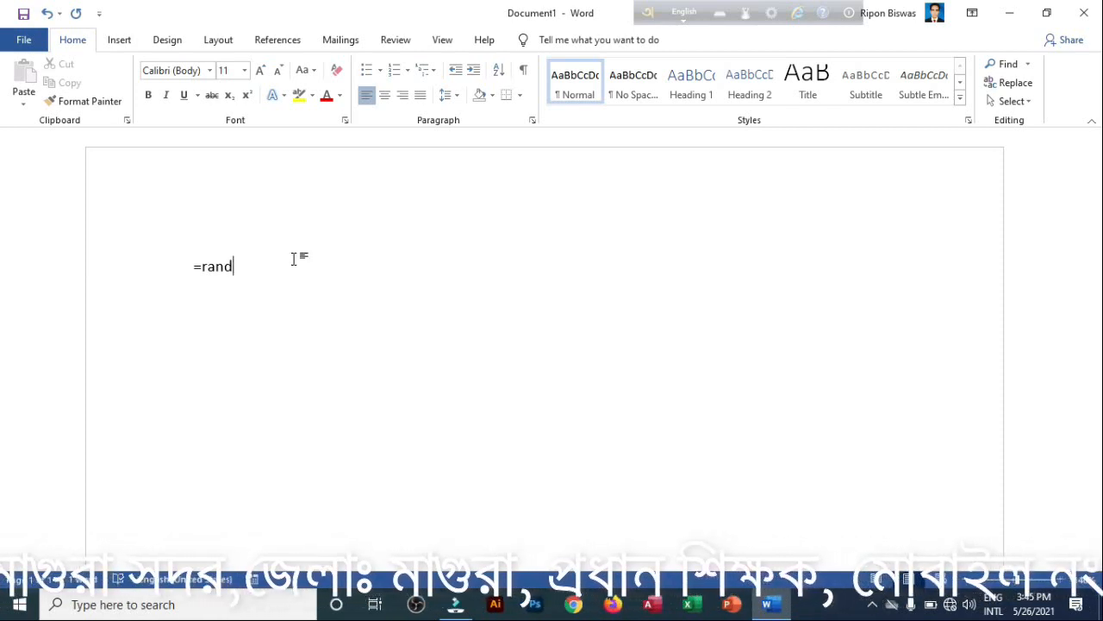
pyautogui.write('(')
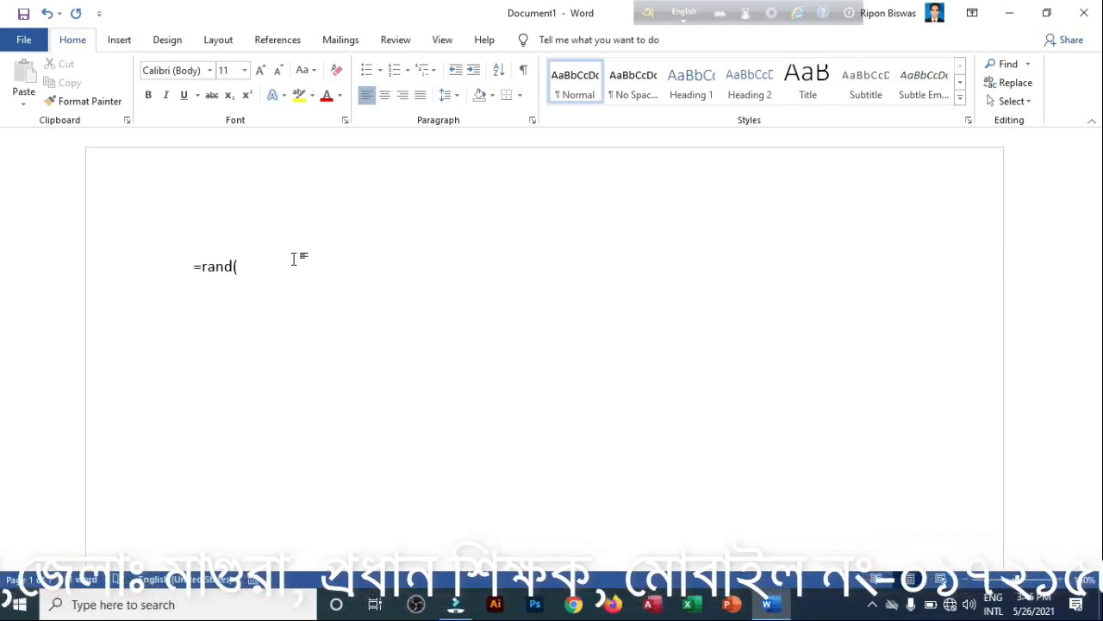
pyautogui.write(')')
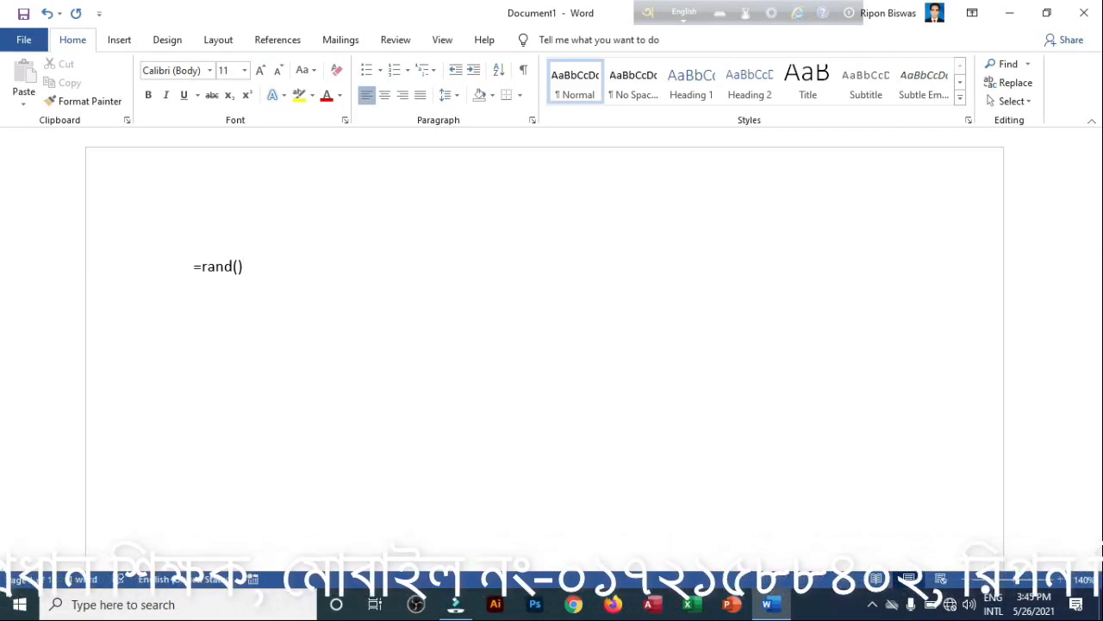
pyautogui.press('Return')
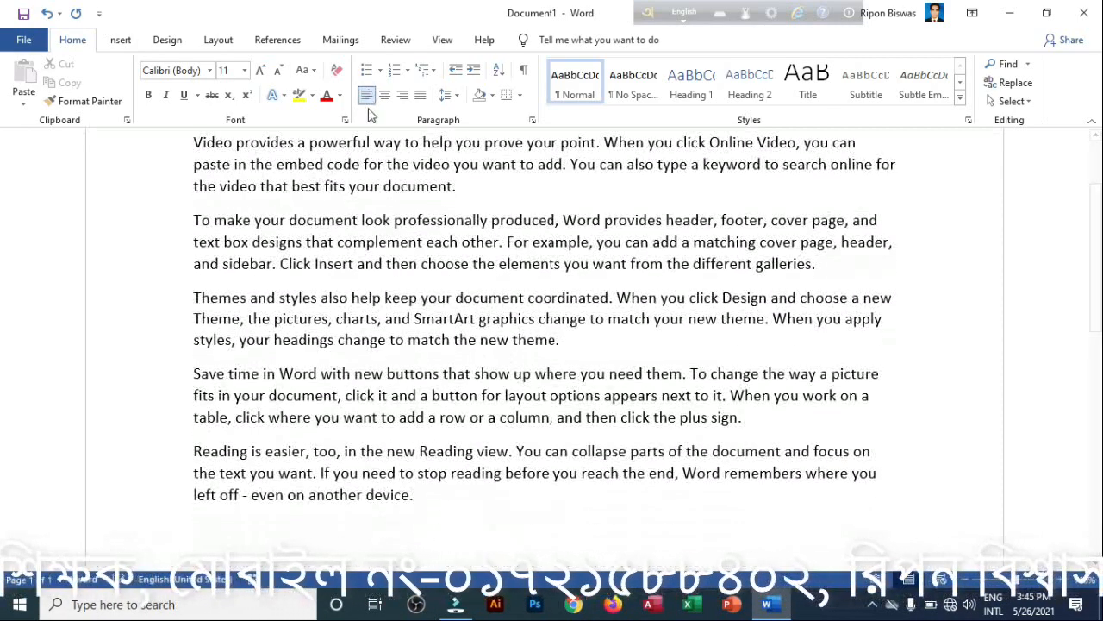
pyautogui.scroll(3, 344, 293)
pyautogui.scroll(-6, 347, 299)
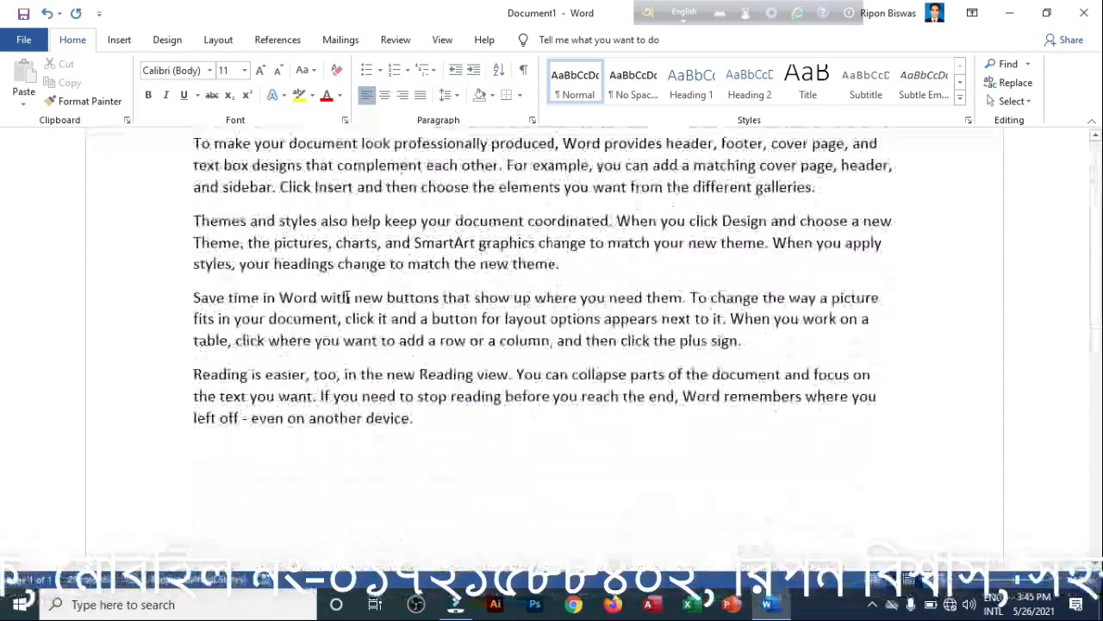
pyautogui.scroll(3, 347, 299)
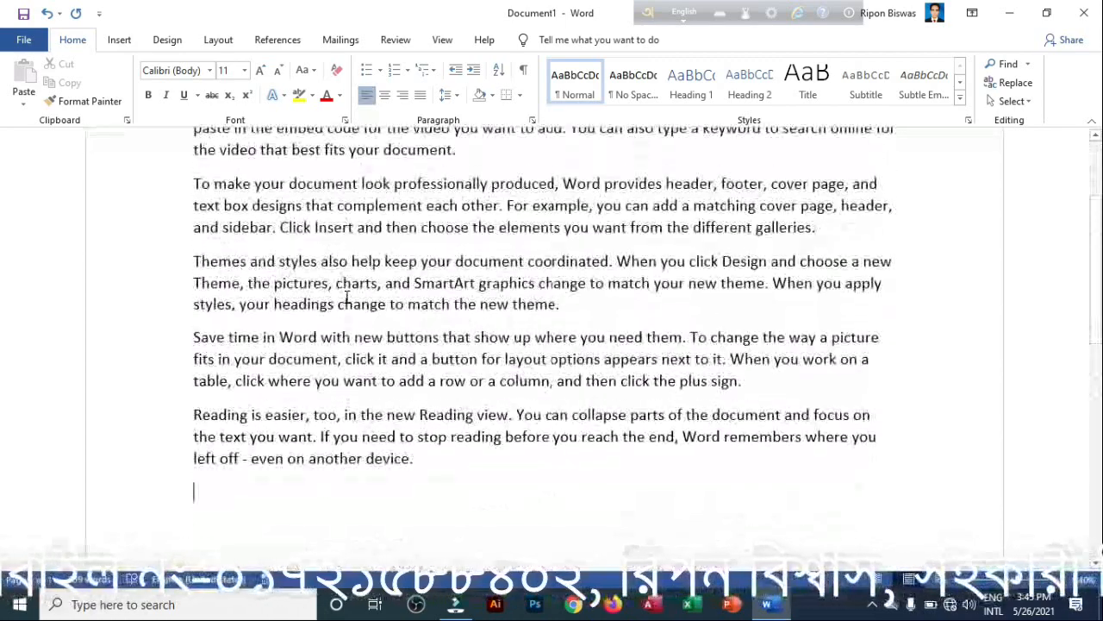
pyautogui.scroll(-3, 346, 297)
pyautogui.scroll(3, 345, 293)
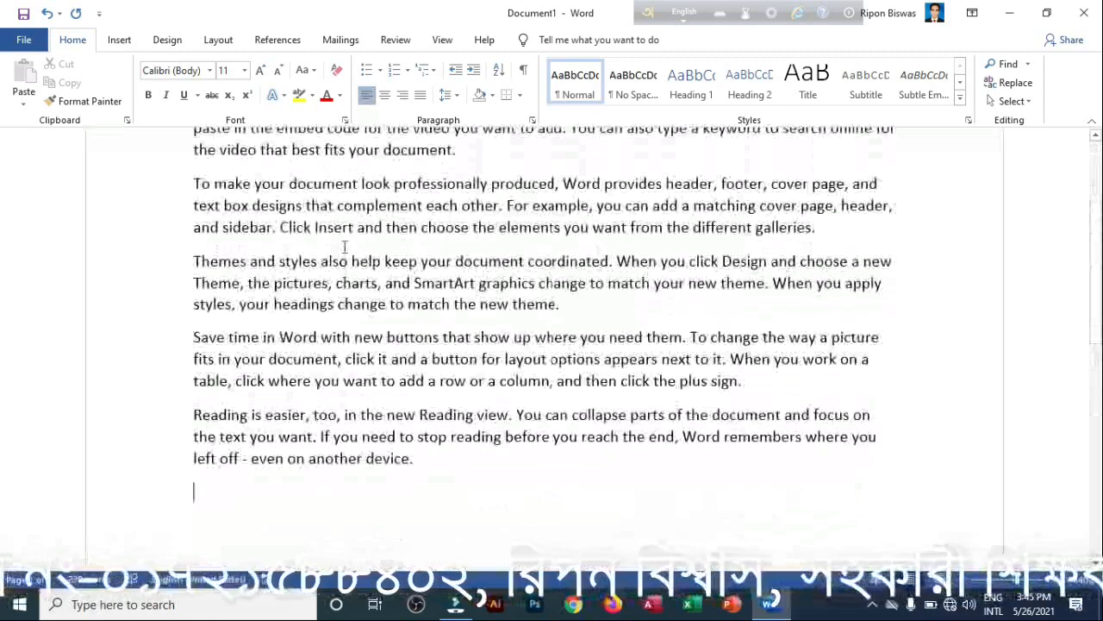
pyautogui.scroll(2, 344, 248)
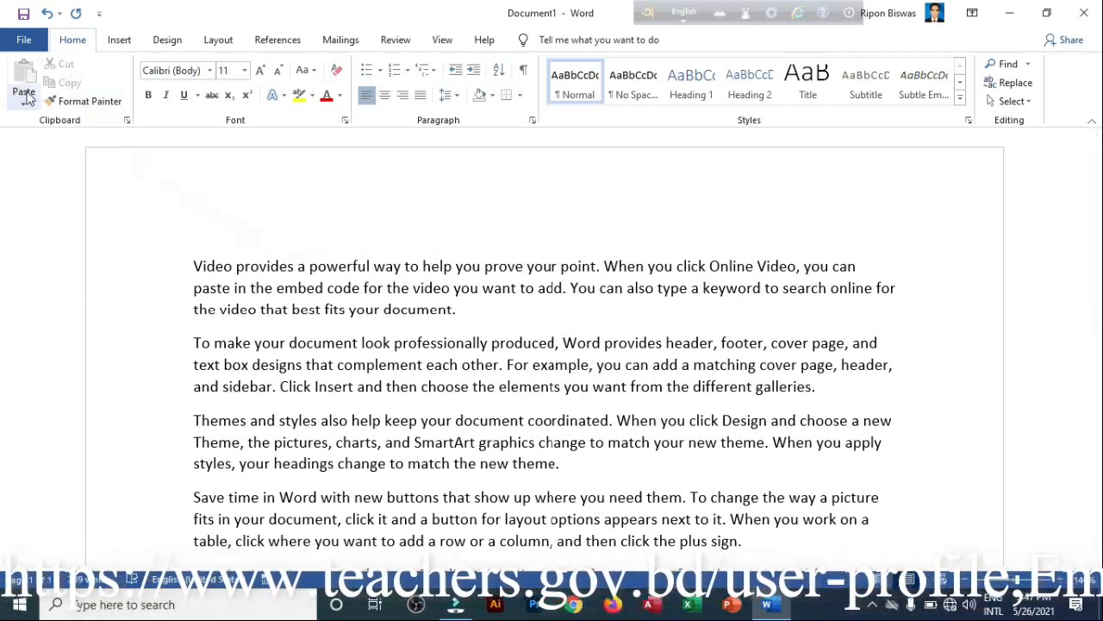
# - Practise selecting the first line, the second line, and the words "Video provides a powerful way to help you prove your point"
pyautogui.click(143, 270)
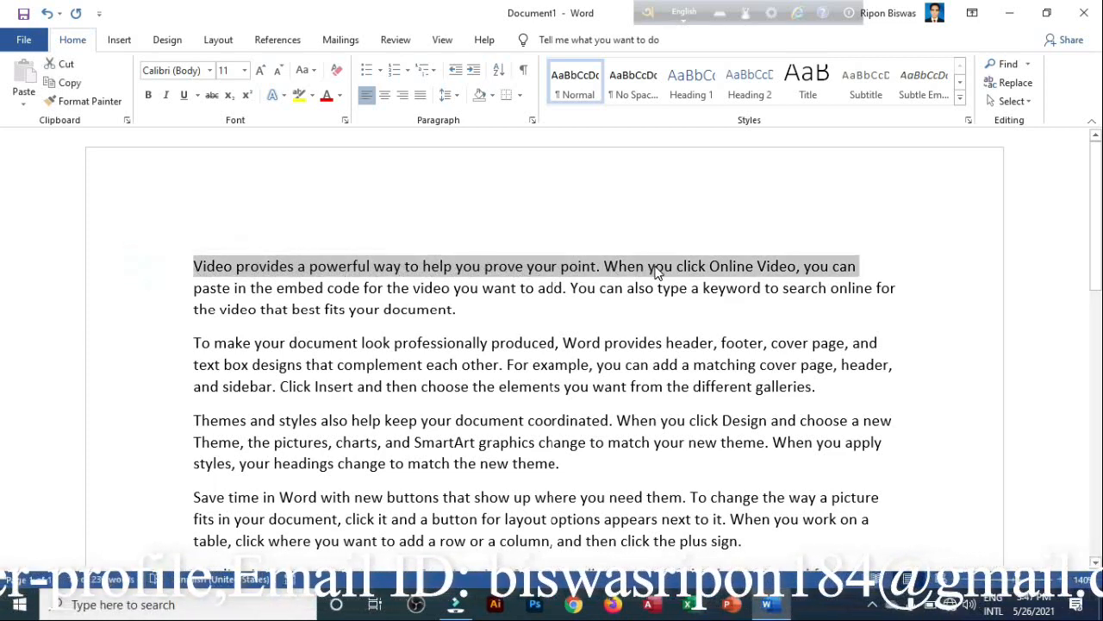
pyautogui.click(169, 290)
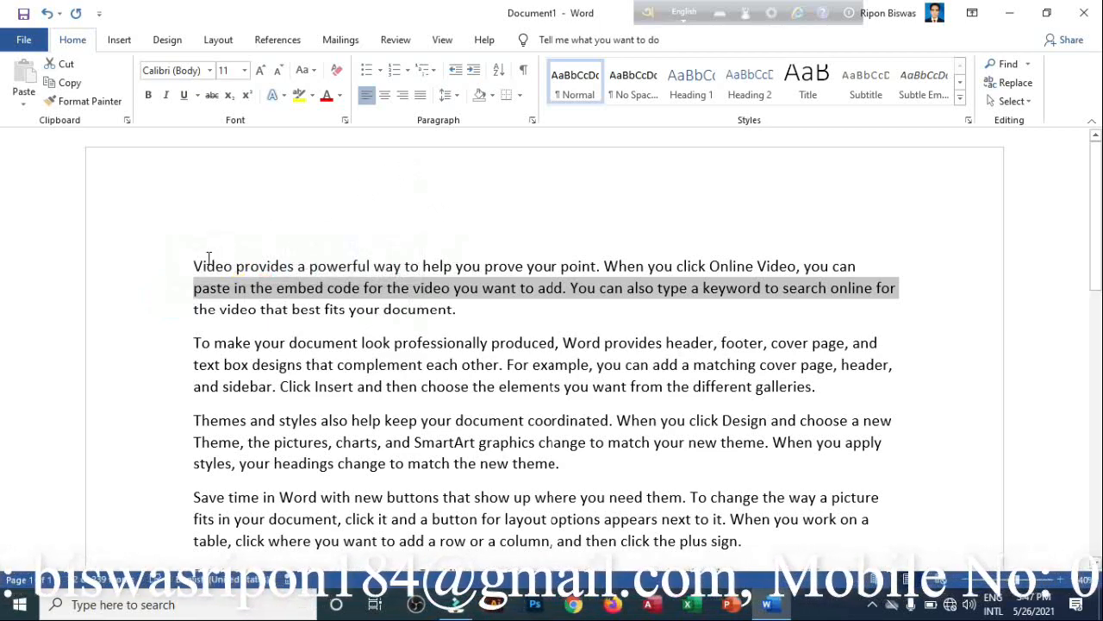
pyautogui.click(194, 265)
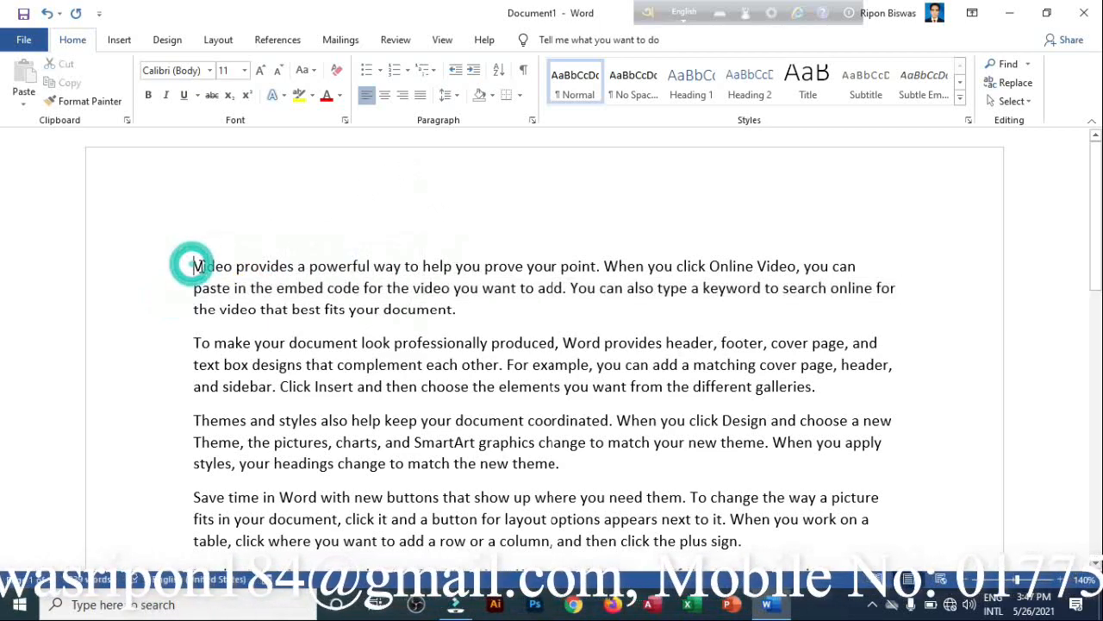
pyautogui.moveTo(193, 265); pyautogui.dragTo(595, 267)
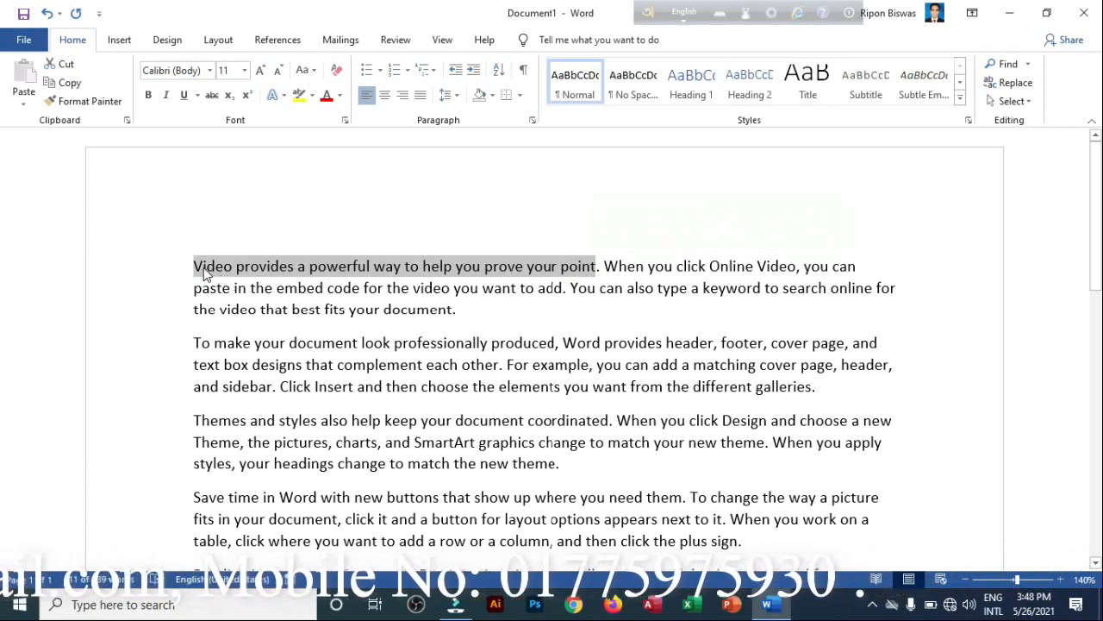
# - Select the first line of the opening paragraph, from "Video provides" through "you can"
pyautogui.click(194, 265)
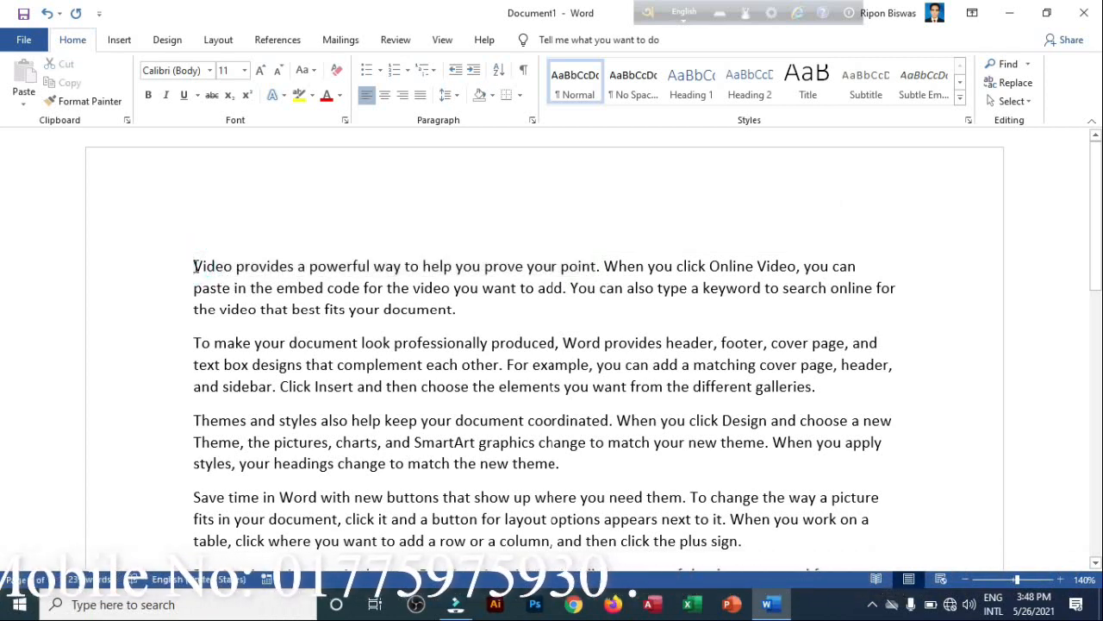
pyautogui.hotkey('shift', 'Right')
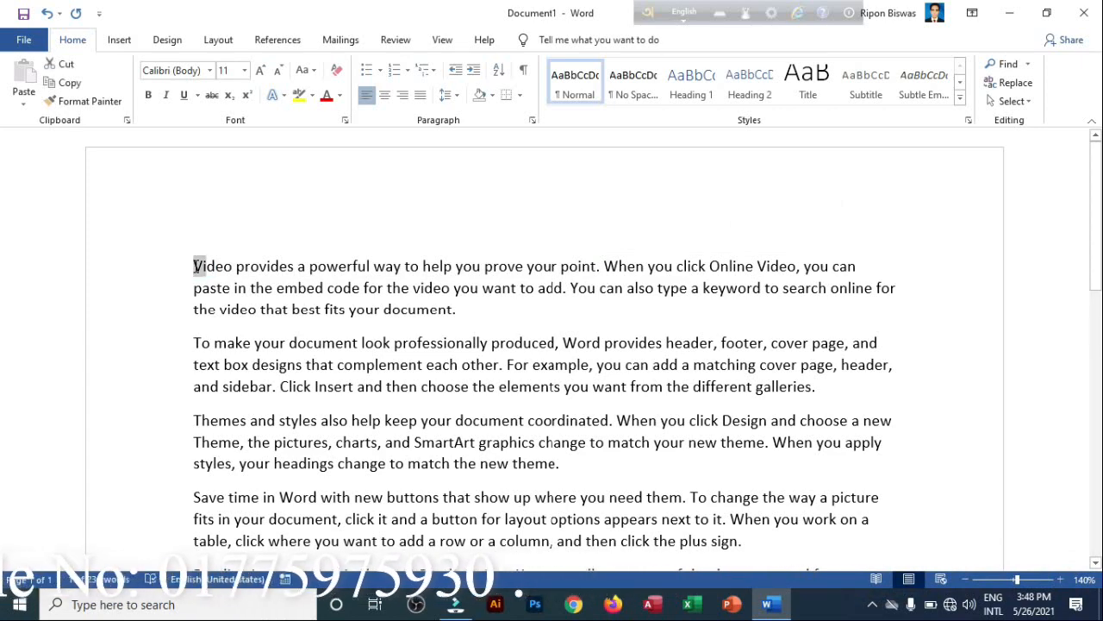
pyautogui.hotkey('shift', 'Right')
pyautogui.hotkey('shift', 'Right')
pyautogui.hotkey('shift', 'Right')
pyautogui.hotkey('shift', 'Right')
pyautogui.hotkey('shift', 'Right')
pyautogui.hotkey('shift', 'Right')
pyautogui.hotkey('shift', 'Right')
pyautogui.hotkey('shift', 'Right')
pyautogui.hotkey('shift', 'Right')
pyautogui.hotkey('shift', 'Right')
pyautogui.hotkey('shift', 'Right')
pyautogui.hotkey('shift', 'Right')
pyautogui.hotkey('shift', 'Right')
pyautogui.hotkey('shift', 'Right')
pyautogui.hotkey('shift', 'Right')
pyautogui.hotkey('shift', 'Right')
pyautogui.hotkey('shift', 'Right')
pyautogui.hotkey('shift', 'Right')
pyautogui.hotkey('shift', 'Right')
pyautogui.hotkey('shift', 'Right')
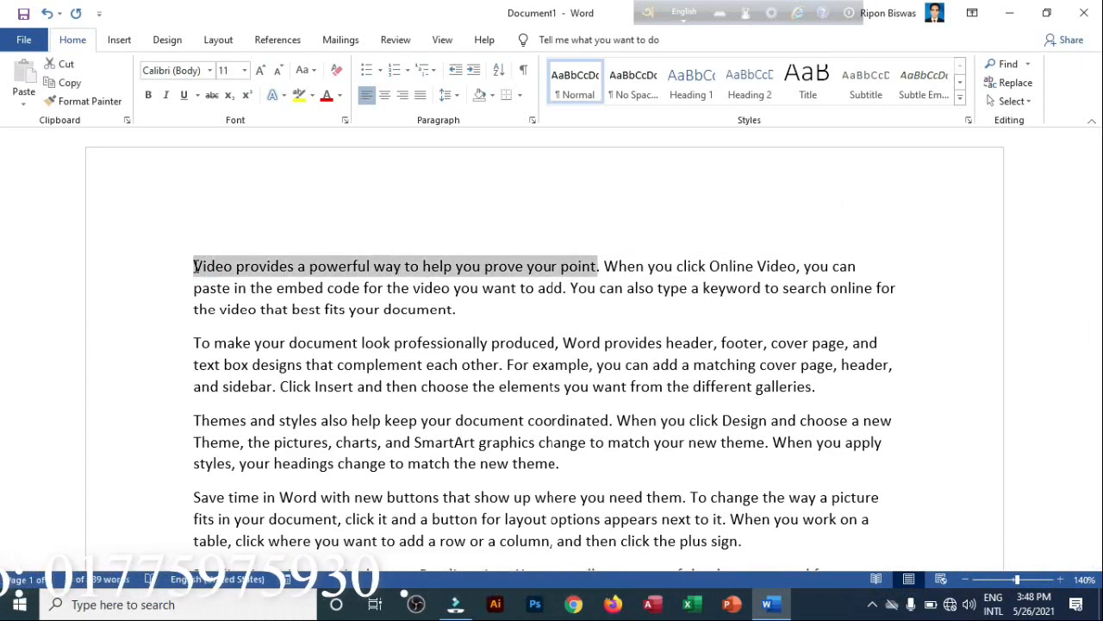
pyautogui.hotkey('shift', 'Right')
pyautogui.hotkey('shift', 'Right')
pyautogui.hotkey('shift', 'Right')
pyautogui.hotkey('shift', 'Right')
pyautogui.hotkey('shift', 'Right')
pyautogui.hotkey('shift', 'Right')
pyautogui.hotkey('shift', 'Right')
pyautogui.hotkey('shift', 'Right')
pyautogui.hotkey('shift', 'Right')
pyautogui.hotkey('shift', 'Right')
pyautogui.hotkey('shift', 'Right')
pyautogui.hotkey('shift', 'Right')
pyautogui.hotkey('shift', 'Right')
pyautogui.hotkey('shift', 'Right')
pyautogui.hotkey('shift', 'Right')
pyautogui.hotkey('shift', 'Right')
pyautogui.hotkey('shift', 'Right')
pyautogui.hotkey('shift', 'Right')
pyautogui.hotkey('shift', 'Right')
pyautogui.hotkey('shift', 'Right')
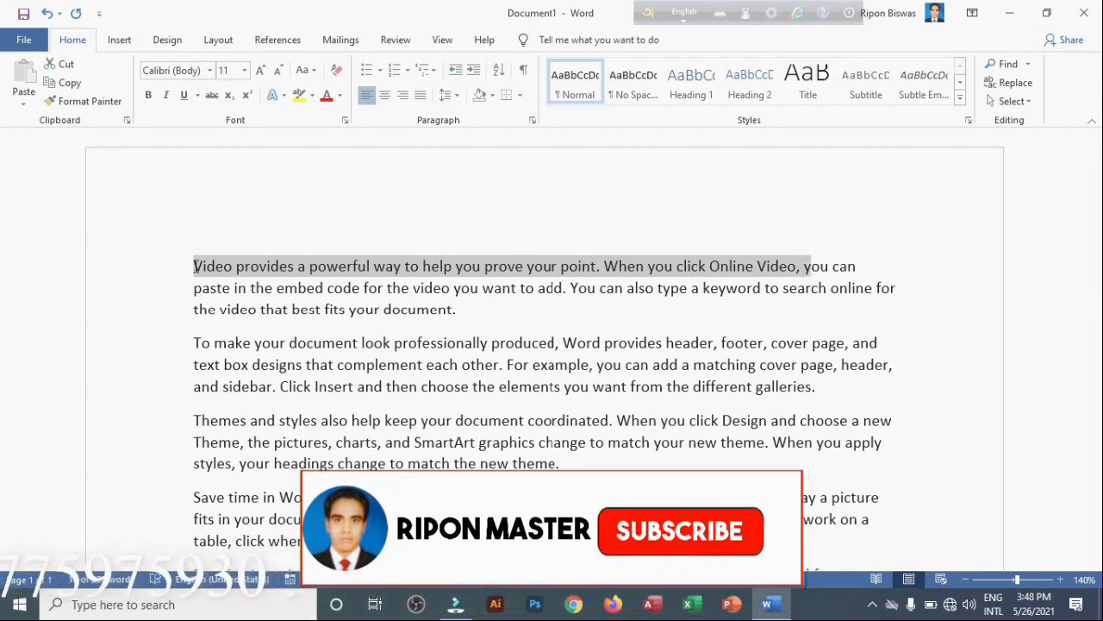
pyautogui.hotkey('shift', 'Right')
pyautogui.hotkey('shift', 'Right')
pyautogui.hotkey('shift', 'Right')
pyautogui.hotkey('shift', 'Right')
pyautogui.hotkey('shift', 'Right')
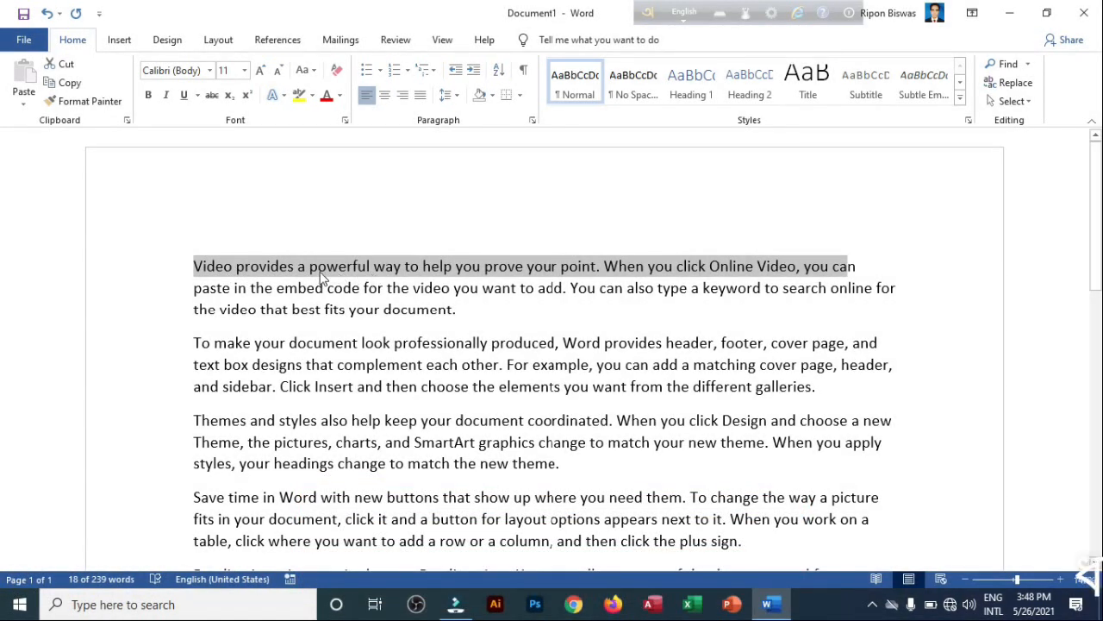
pyautogui.click(70, 85)
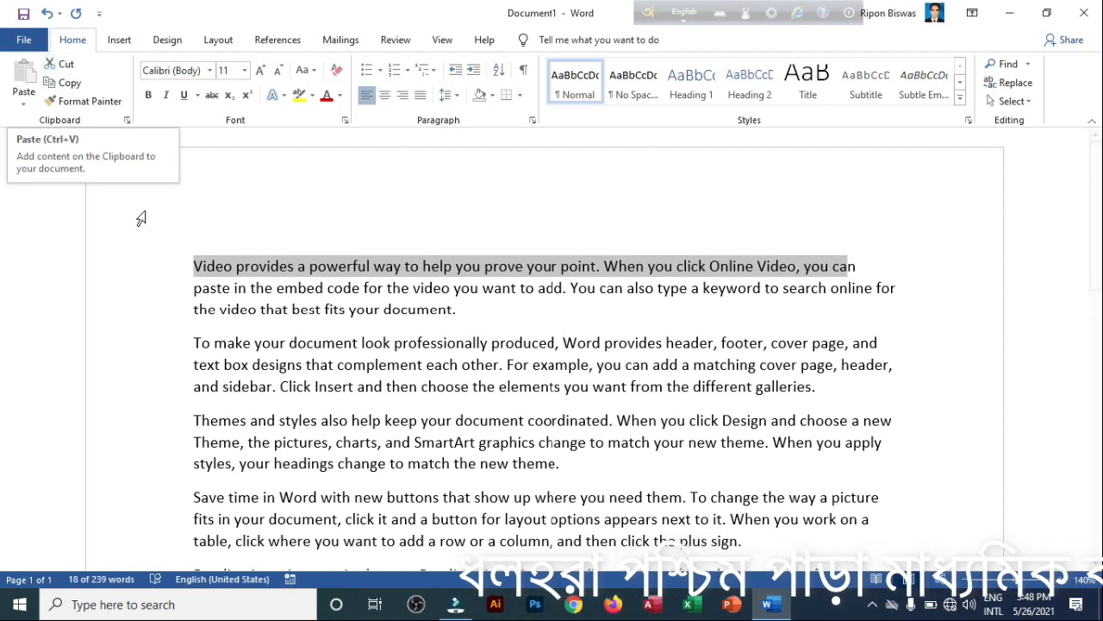
pyautogui.click(196, 264)
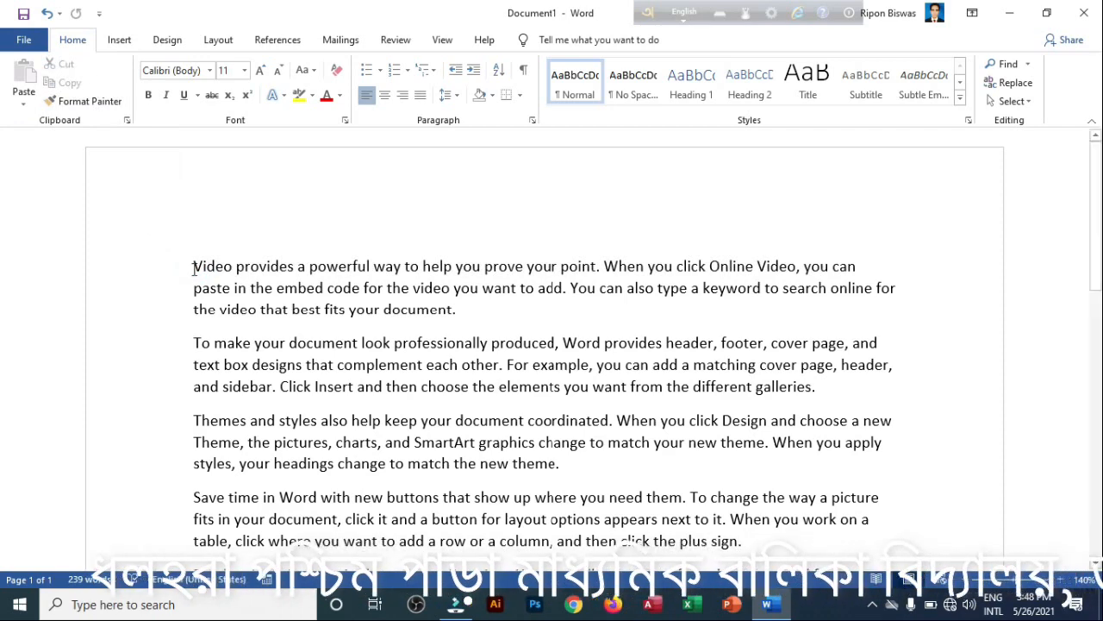
pyautogui.moveTo(191, 268); pyautogui.dragTo(856, 274)
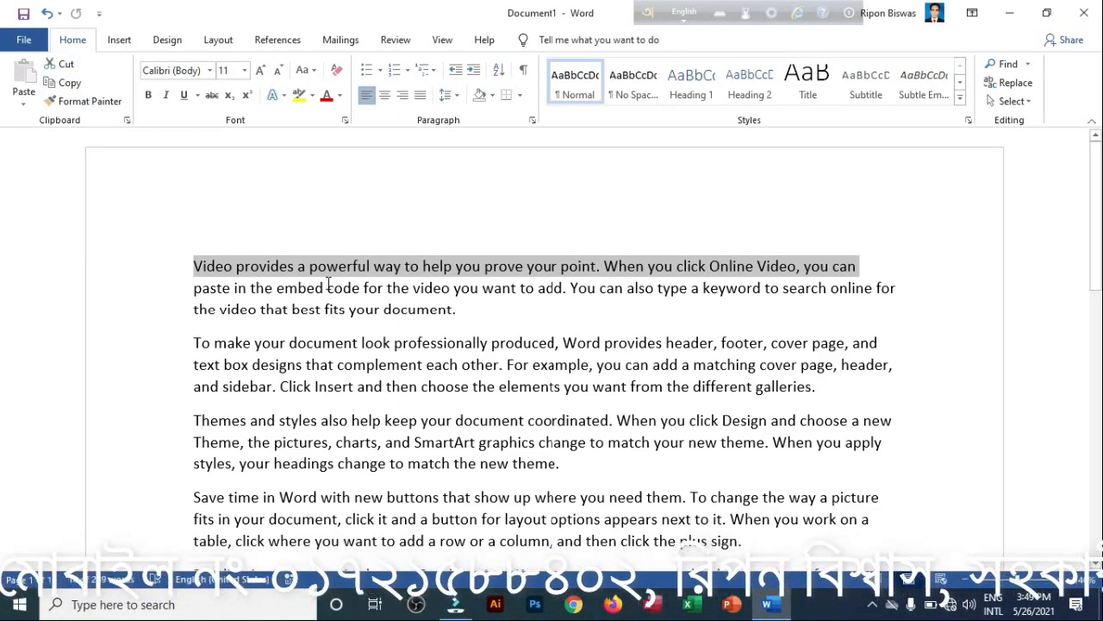
# - Insert an empty paragraph after the "Save time in Word" paragraph, behind "click the plus sign."
pyautogui.scroll(-10, 328, 284)
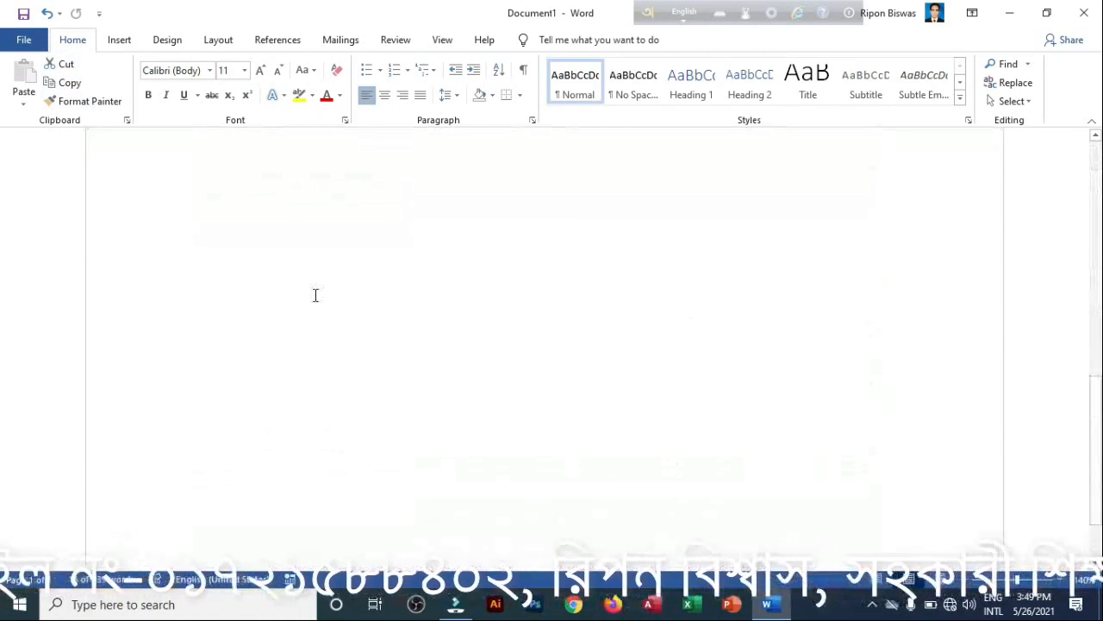
pyautogui.scroll(8, 316, 296)
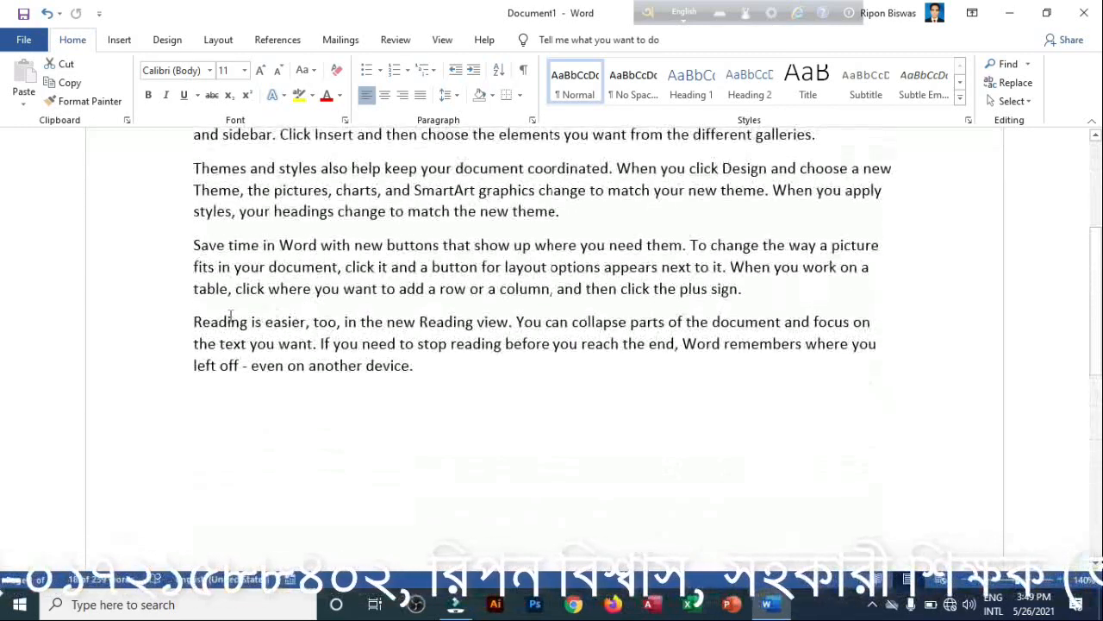
pyautogui.click(206, 306)
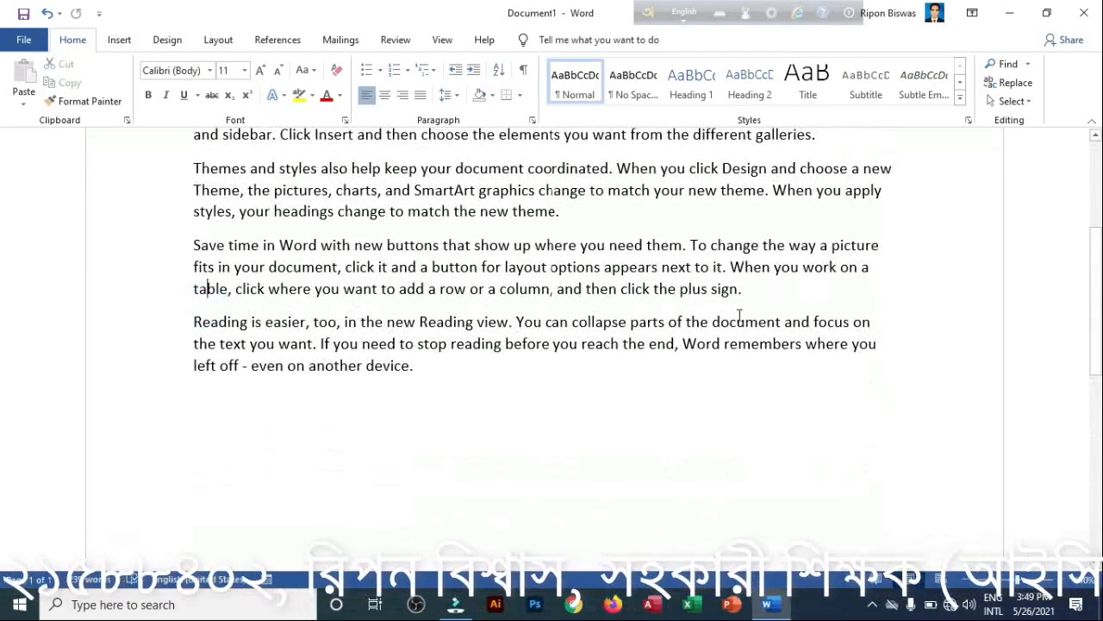
pyautogui.click(765, 294)
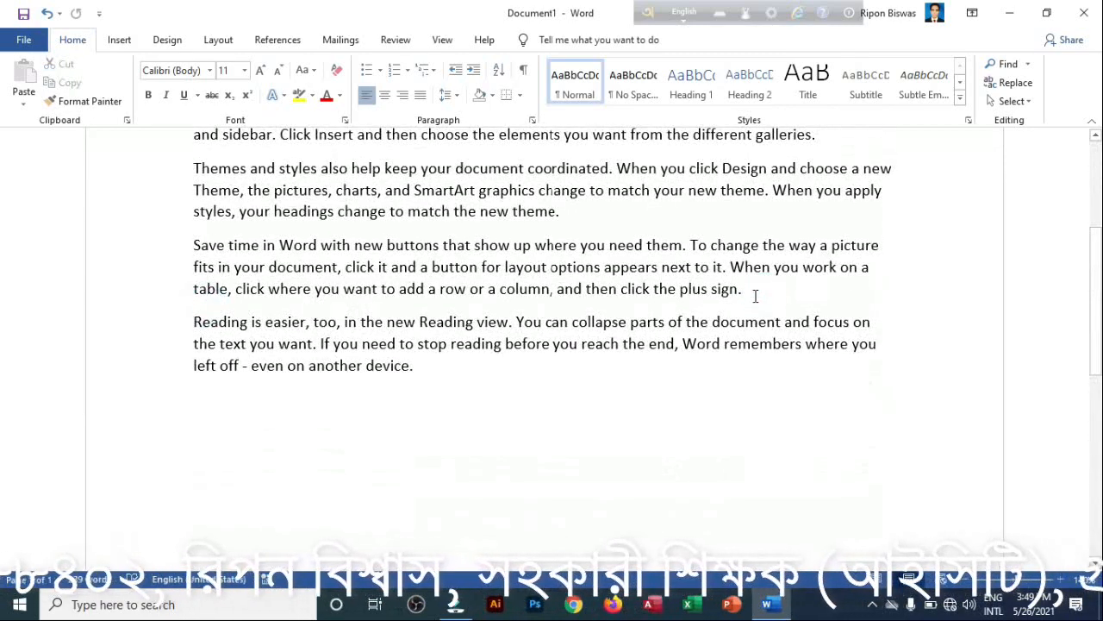
pyautogui.press('Return')
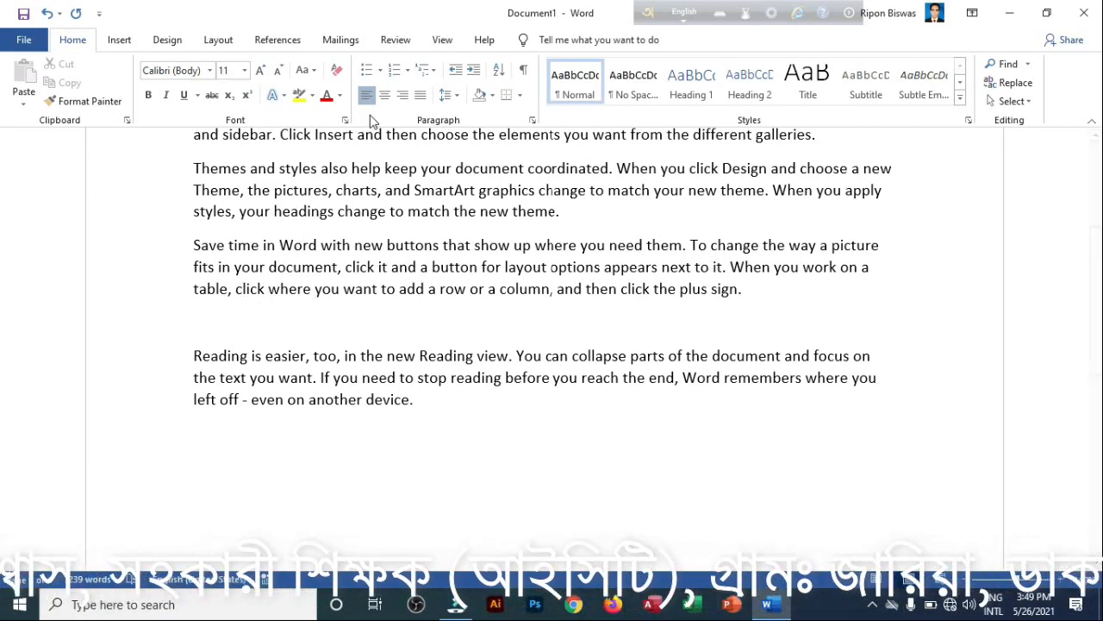
# - Cut the first line, "Video provides a powerful way" through "you can", out of the opening paragraph
pyautogui.scroll(3, 317, 217)
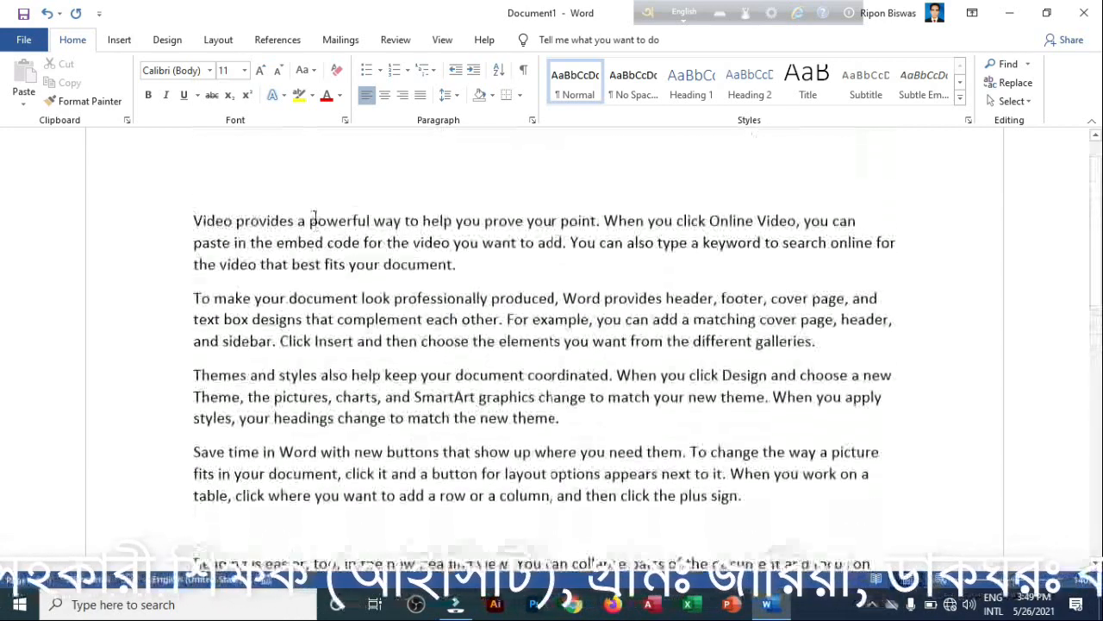
pyautogui.moveTo(864, 226); pyautogui.dragTo(198, 228)
pyautogui.hotkey('ctrl', 'c')
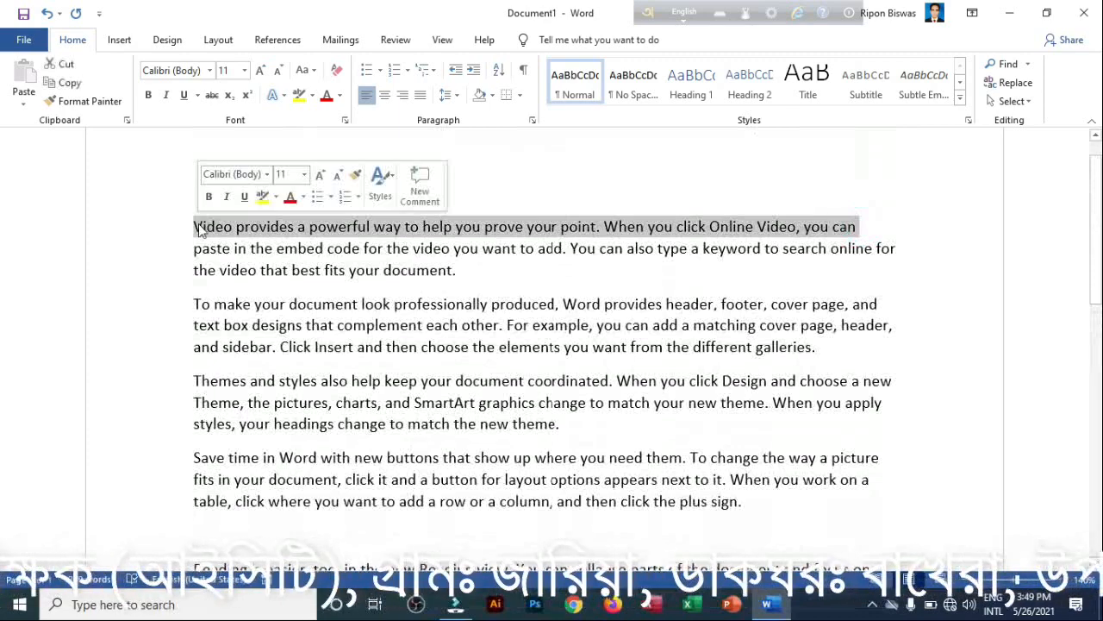
pyautogui.rightClick(263, 231)
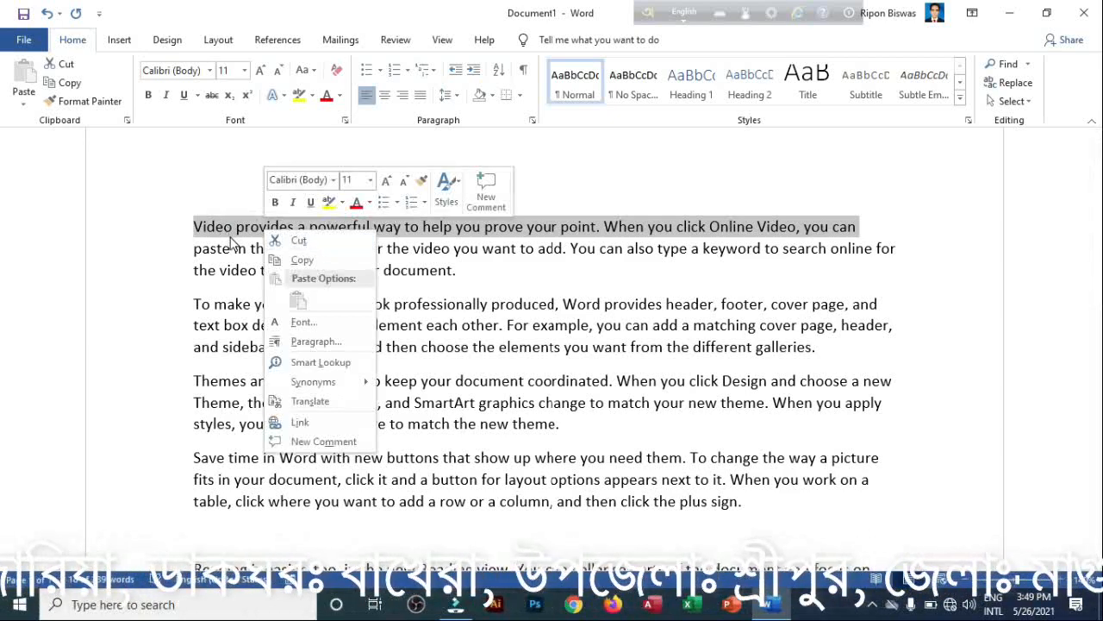
pyautogui.click(587, 166)
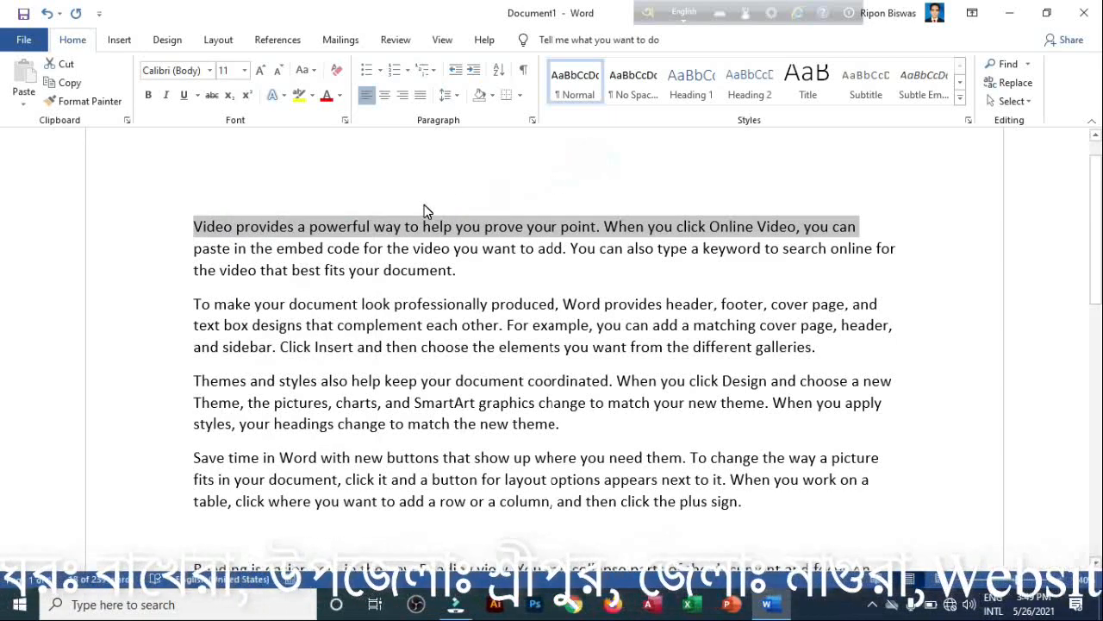
pyautogui.press('Delete')
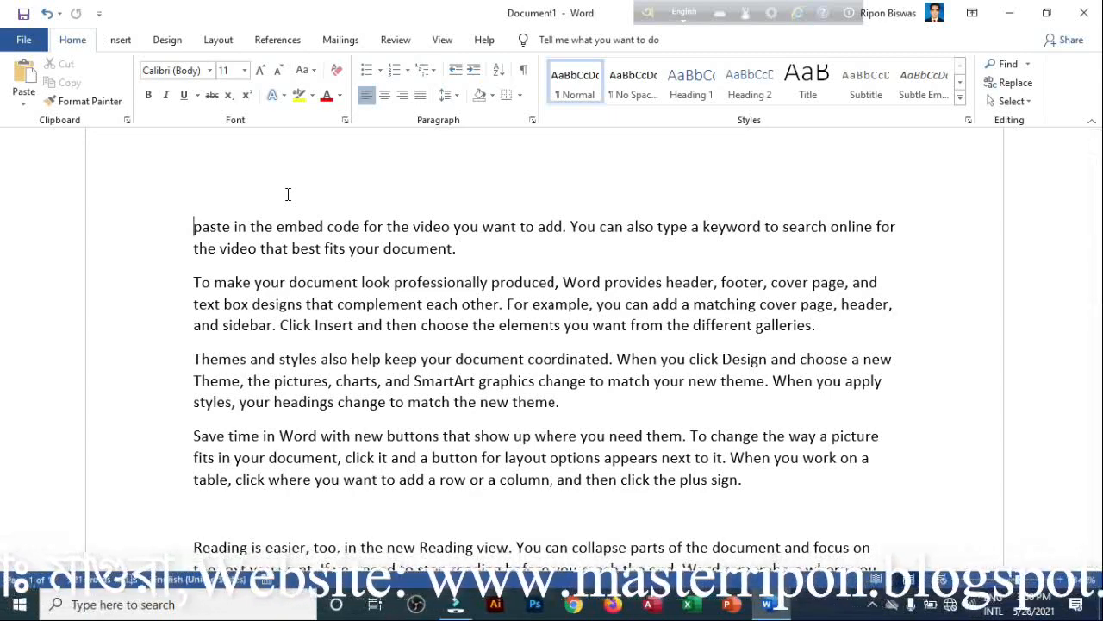
# - Paste the cut line into the empty paragraph above "Reading is easier, too"
pyautogui.scroll(-5, 297, 185)
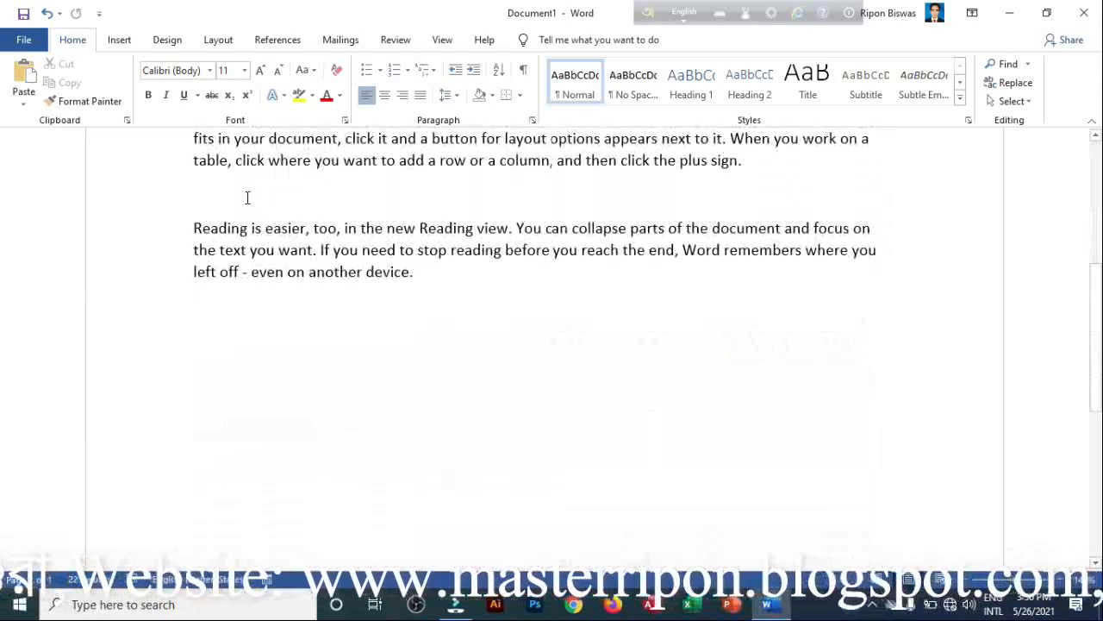
pyautogui.click(246, 198)
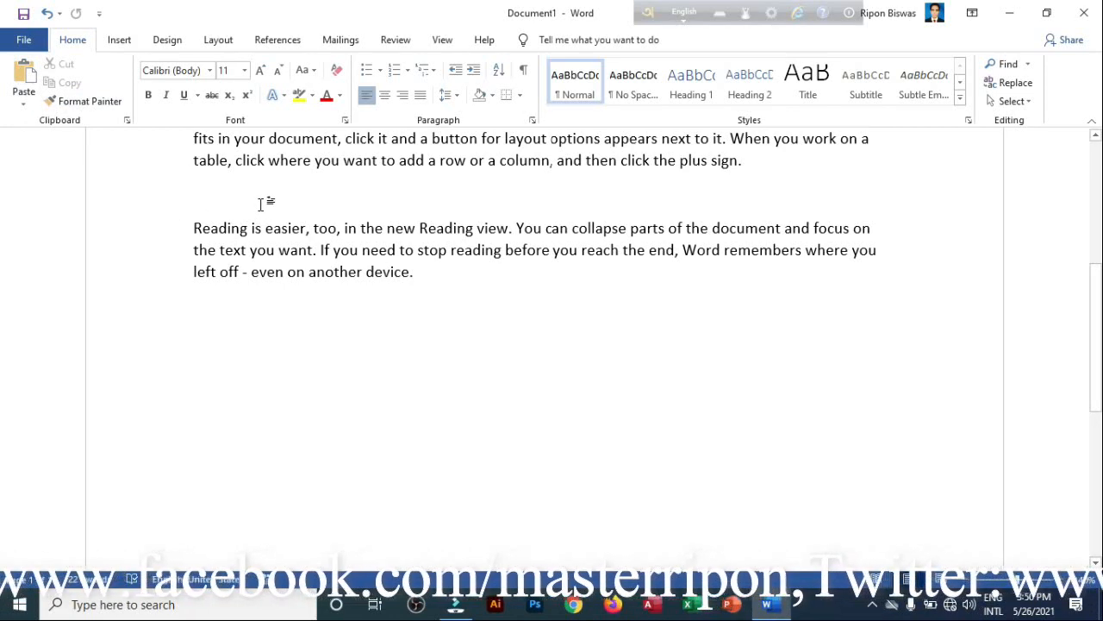
pyautogui.hotkey('ctrl', 'v')
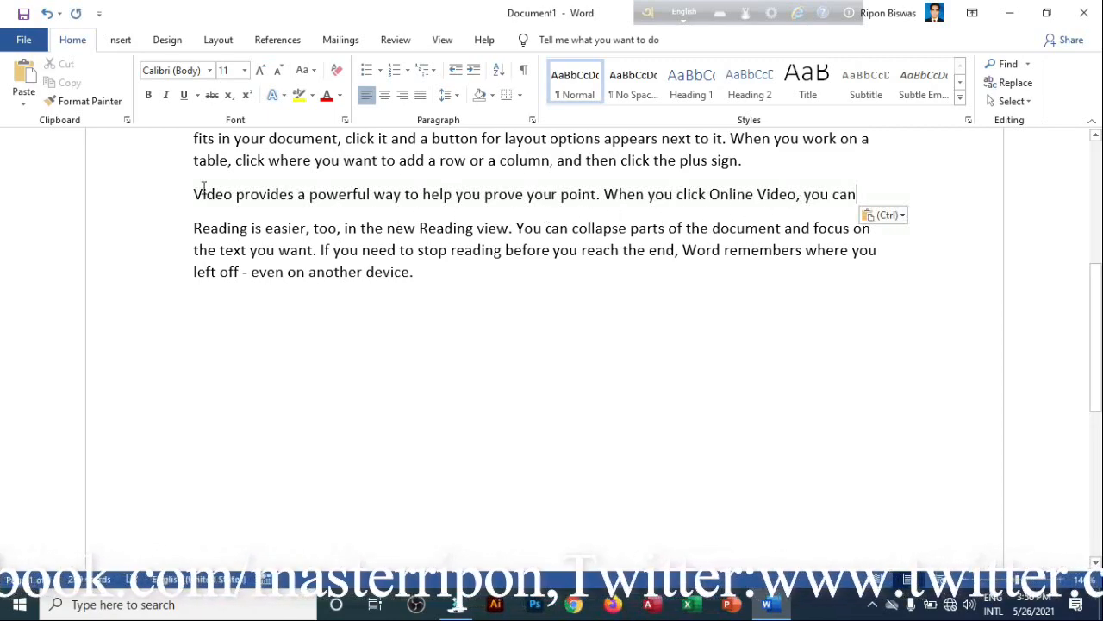
pyautogui.scroll(5, 480, 308)
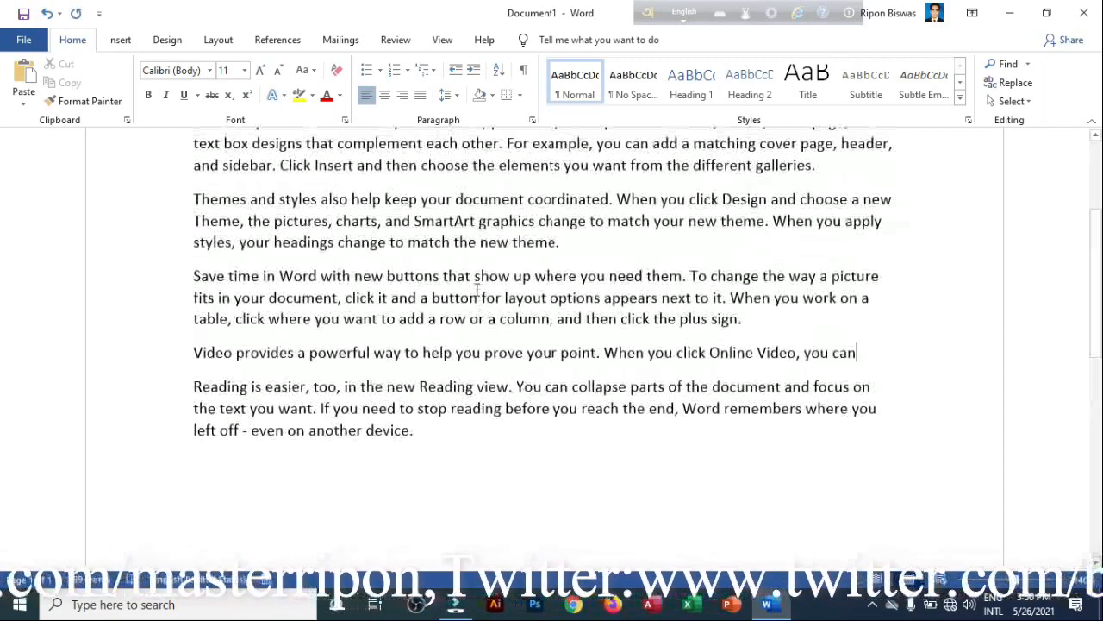
pyautogui.scroll(-4, 319, 248)
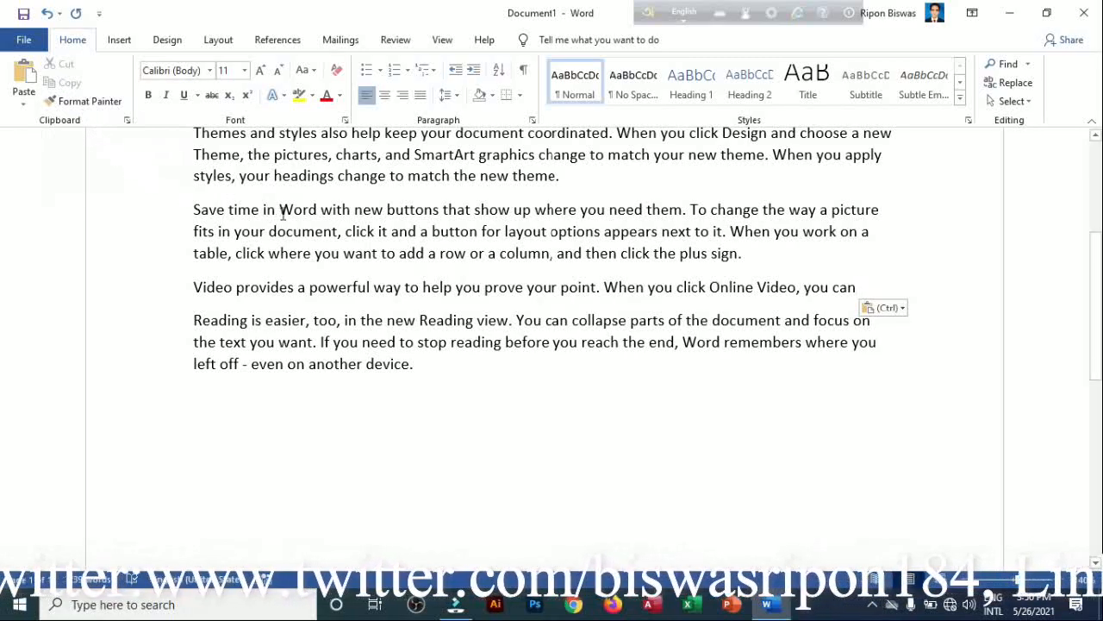
# - Copy the whole opening paragraph, from "paste in the embed code" through "best fits your document."
pyautogui.scroll(3, 353, 210)
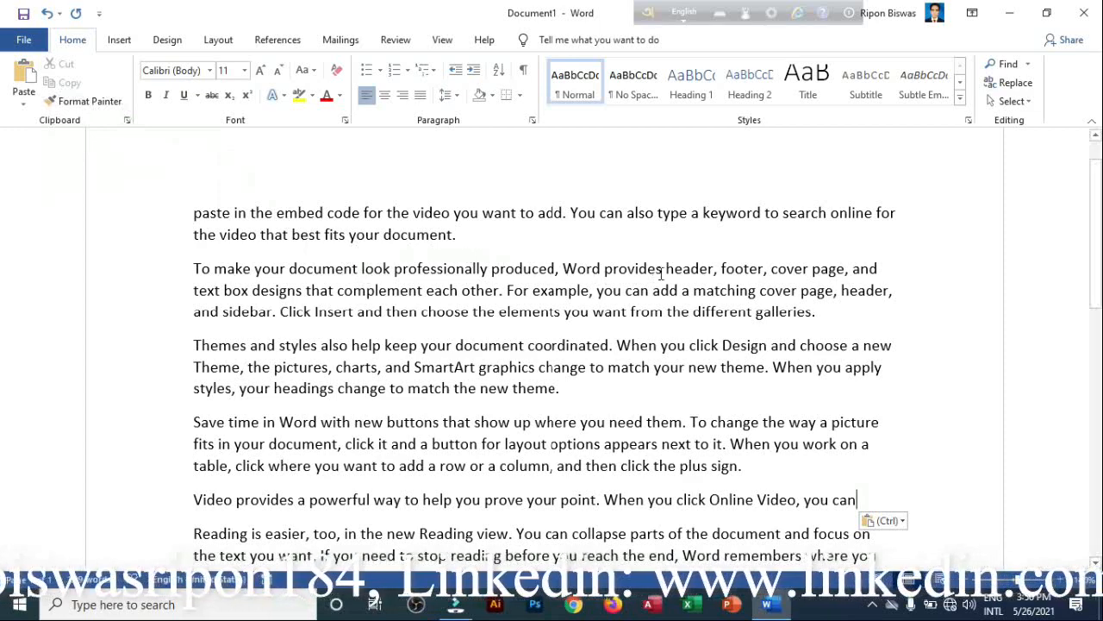
pyautogui.moveTo(470, 239); pyautogui.dragTo(183, 215)
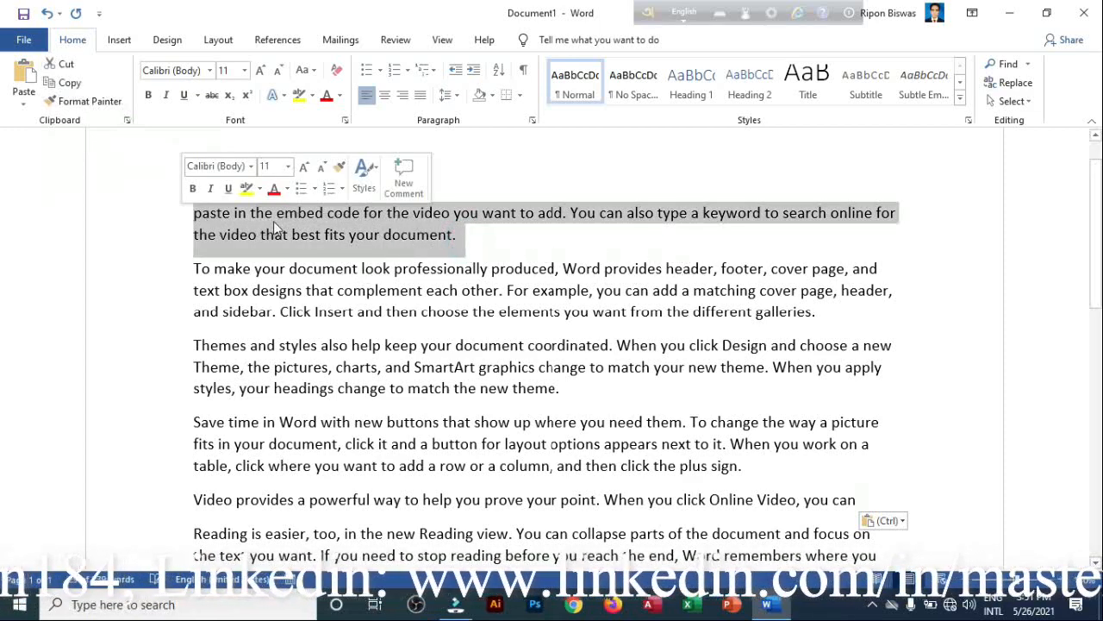
pyautogui.rightClick(354, 234)
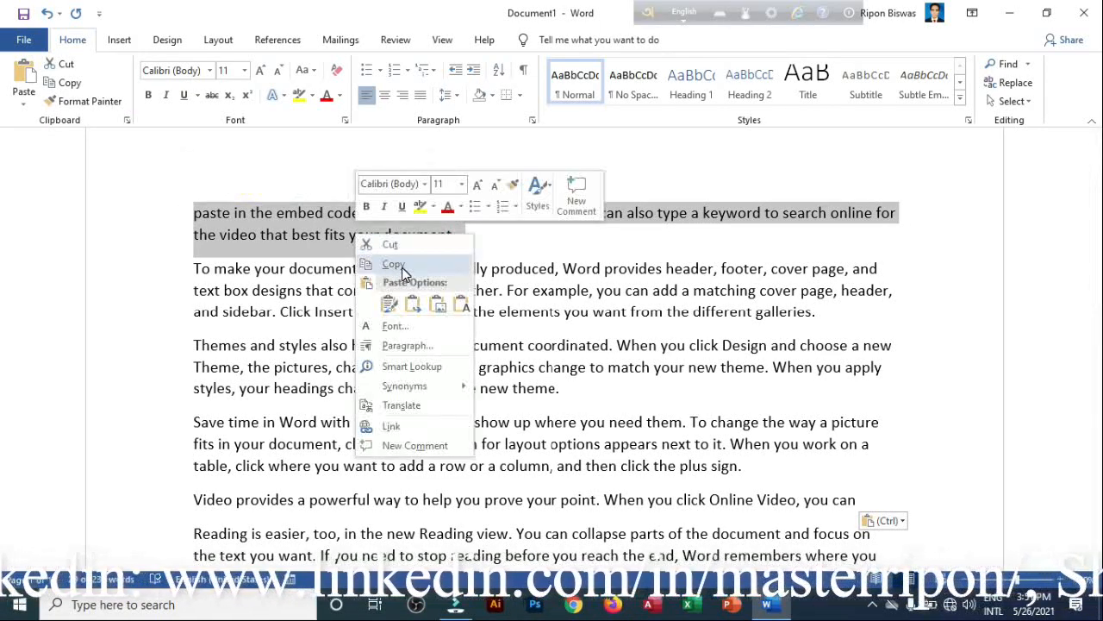
pyautogui.click(401, 266)
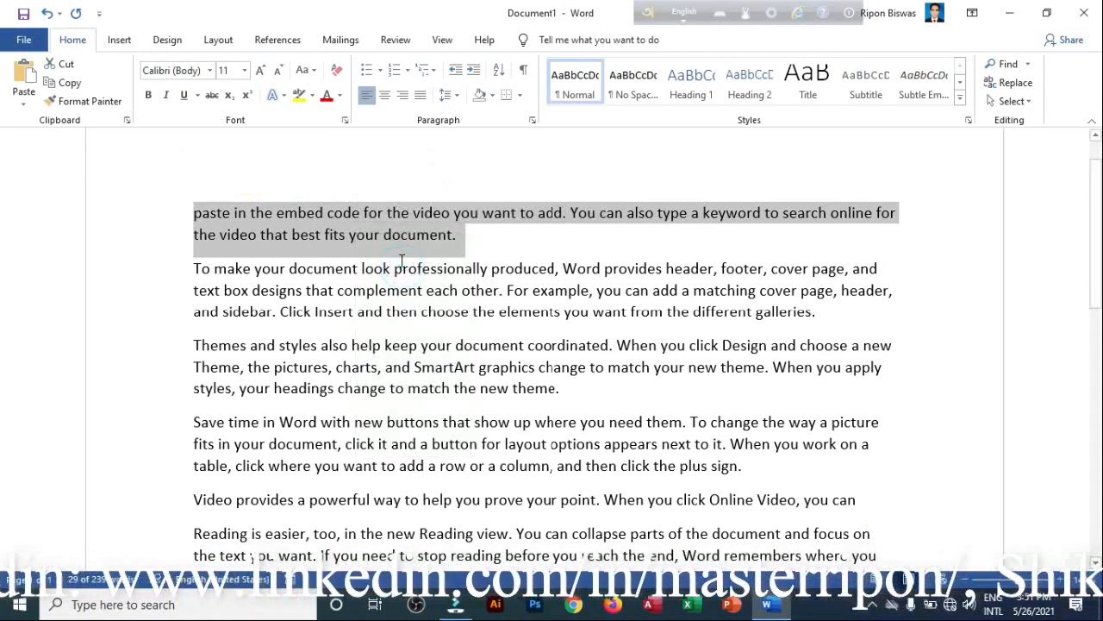
pyautogui.click(60, 101)
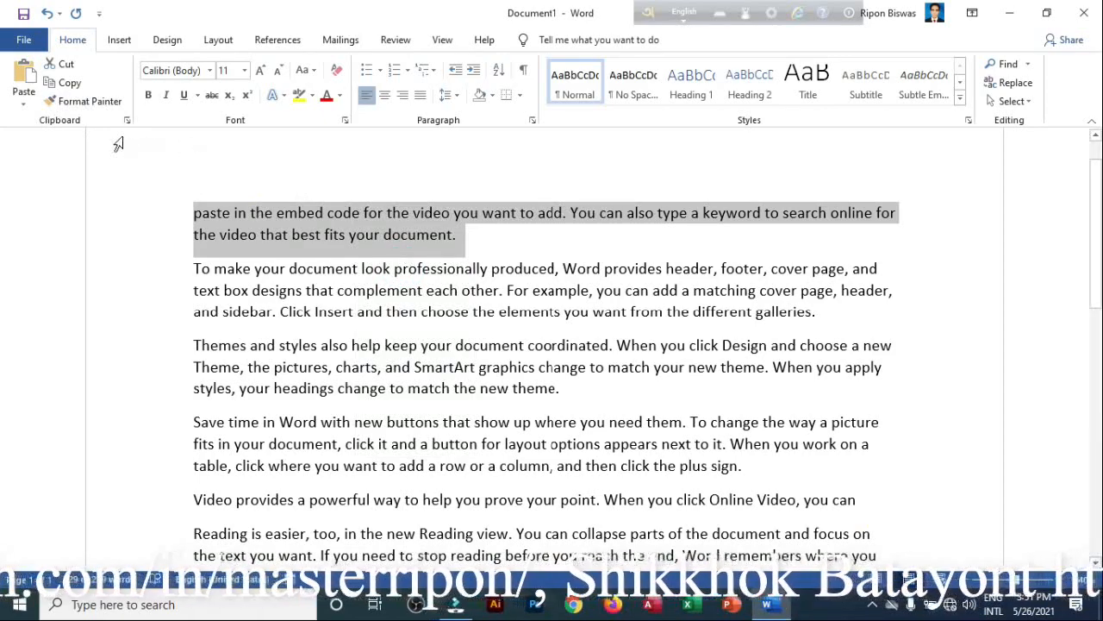
pyautogui.click(77, 101)
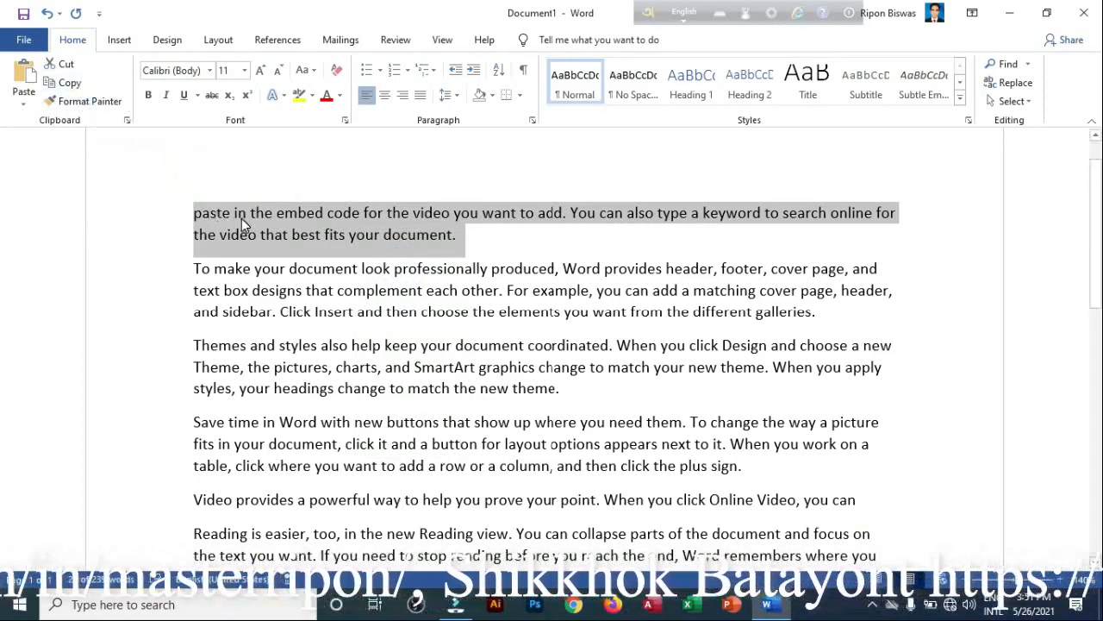
# - Paste the copied paragraph on the empty line after "even on another device." at the end of the document
pyautogui.scroll(-4, 244, 305)
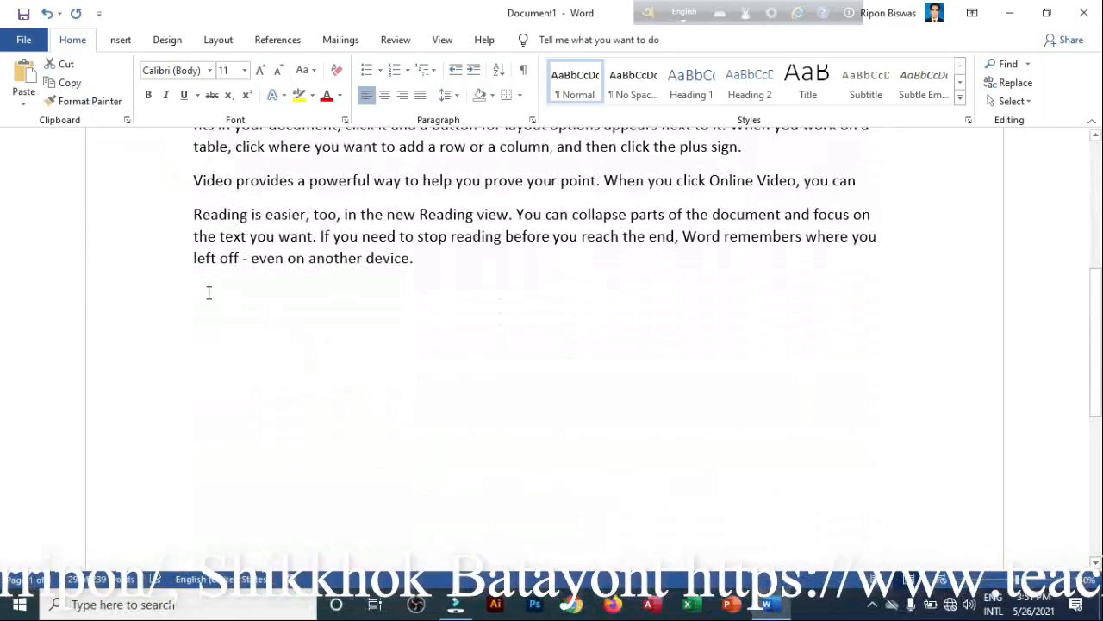
pyautogui.click(208, 291)
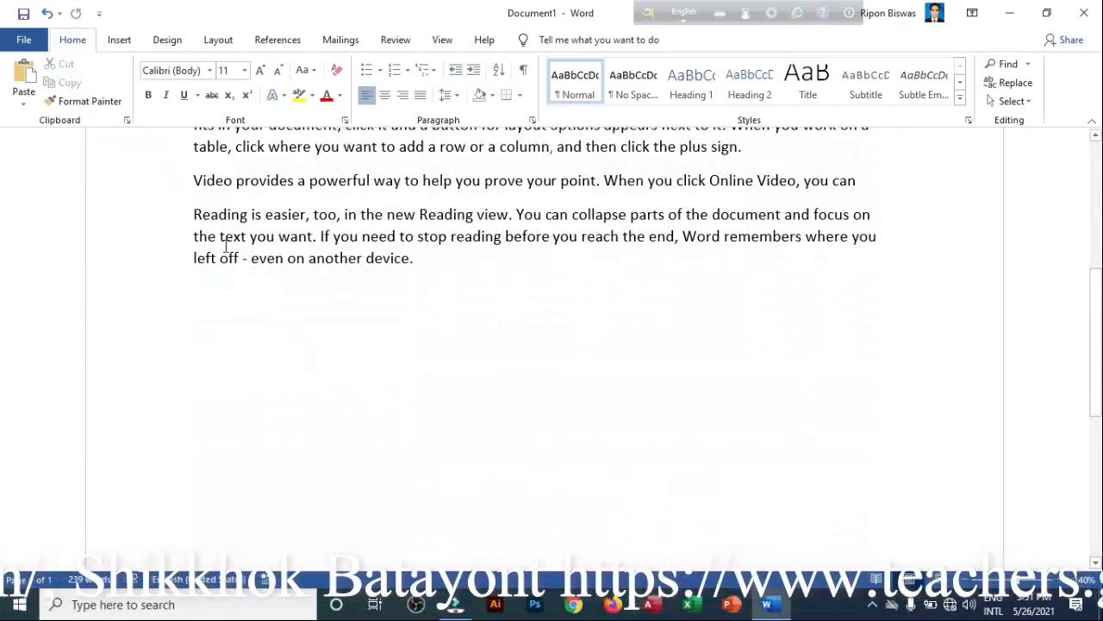
pyautogui.scroll(5, 302, 250)
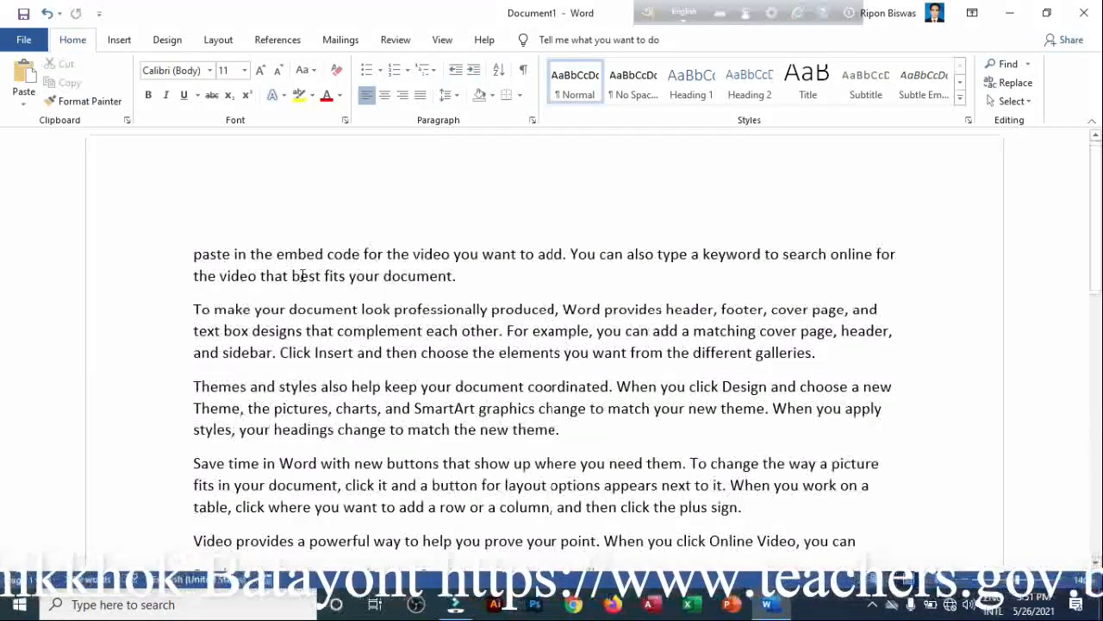
pyautogui.scroll(-4, 302, 275)
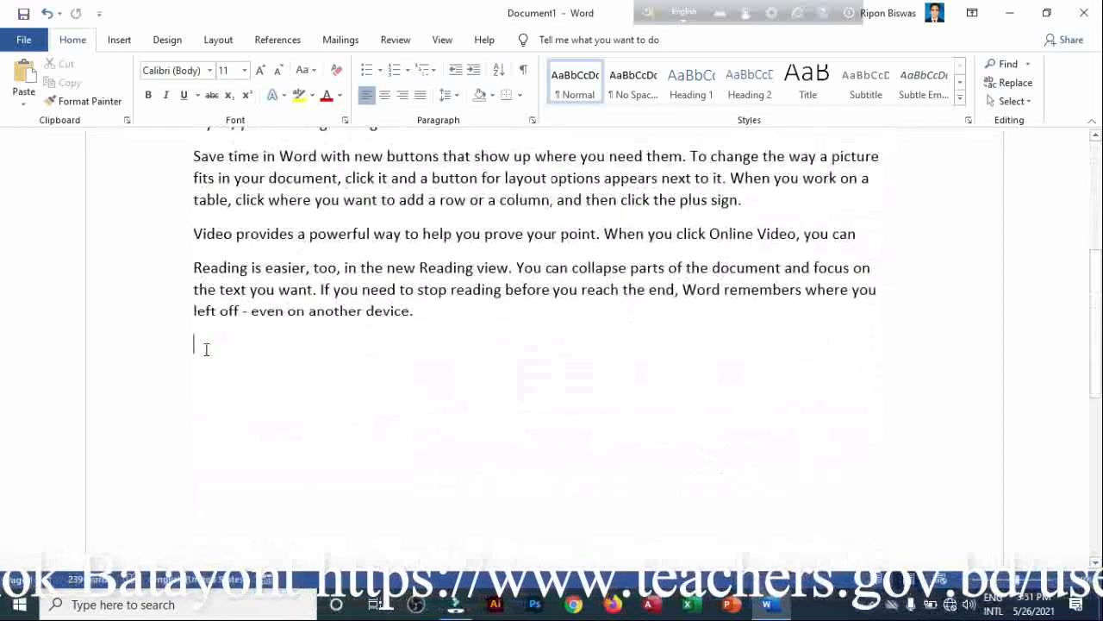
pyautogui.click(24, 80)
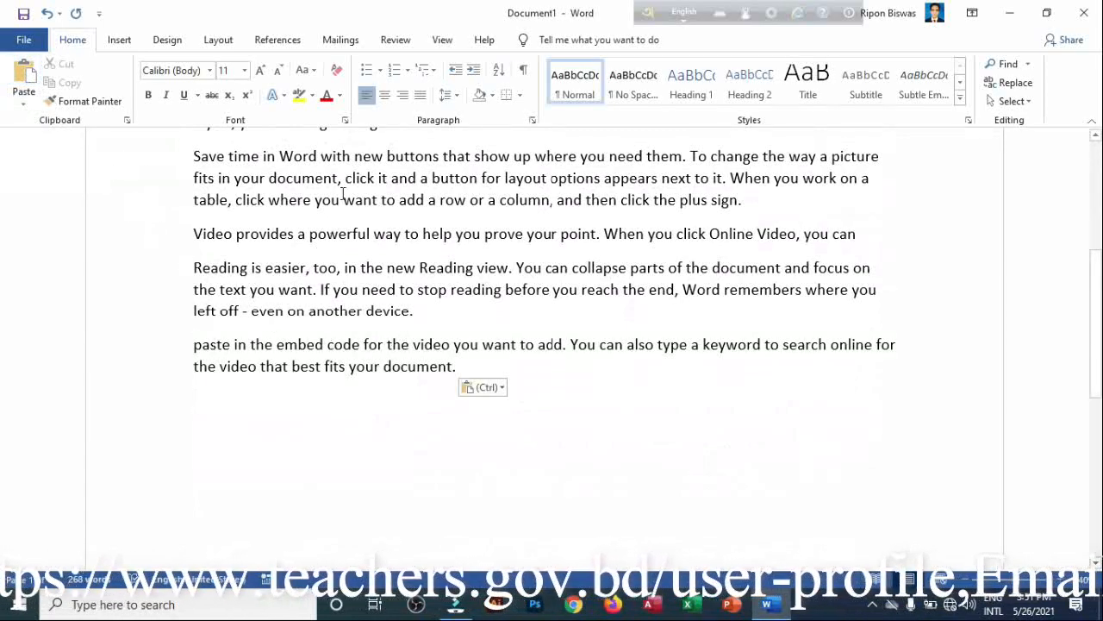
# - Compare the opening "paste in the embed code" paragraph with its pasted copy at the end of the document
pyautogui.scroll(2, 362, 252)
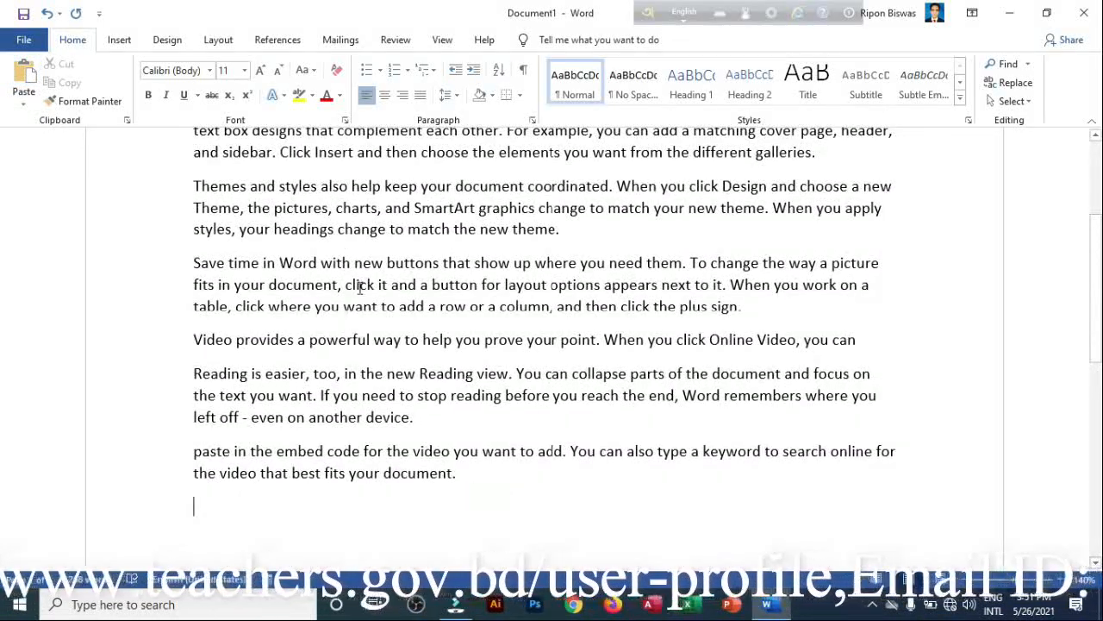
pyautogui.scroll(4, 360, 288)
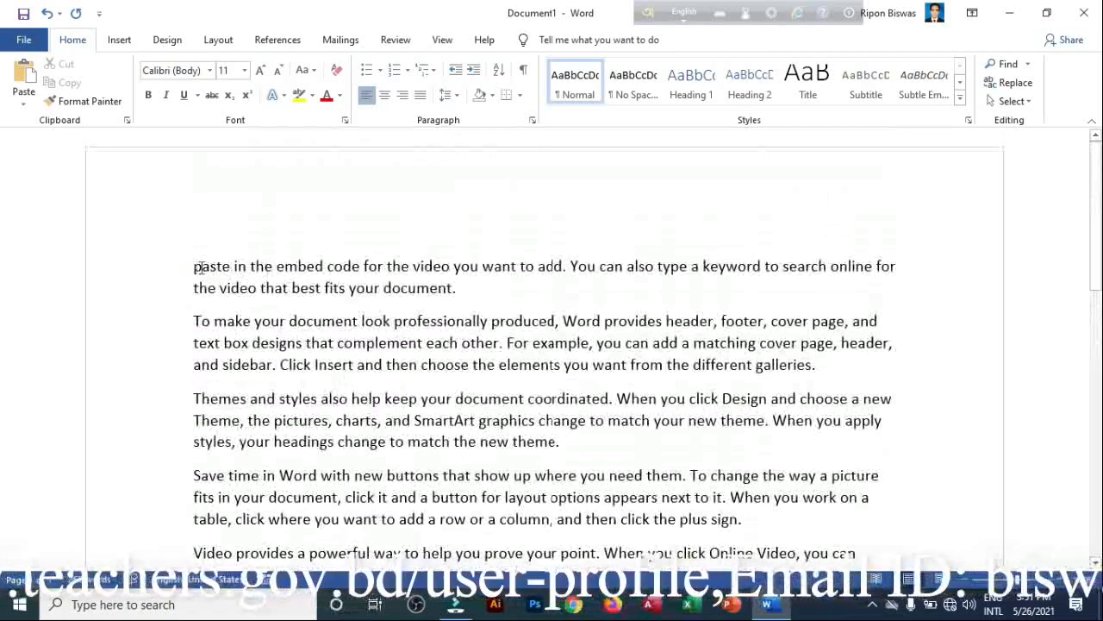
pyautogui.moveTo(198, 267); pyautogui.dragTo(457, 289)
pyautogui.scroll(-7, 416, 304)
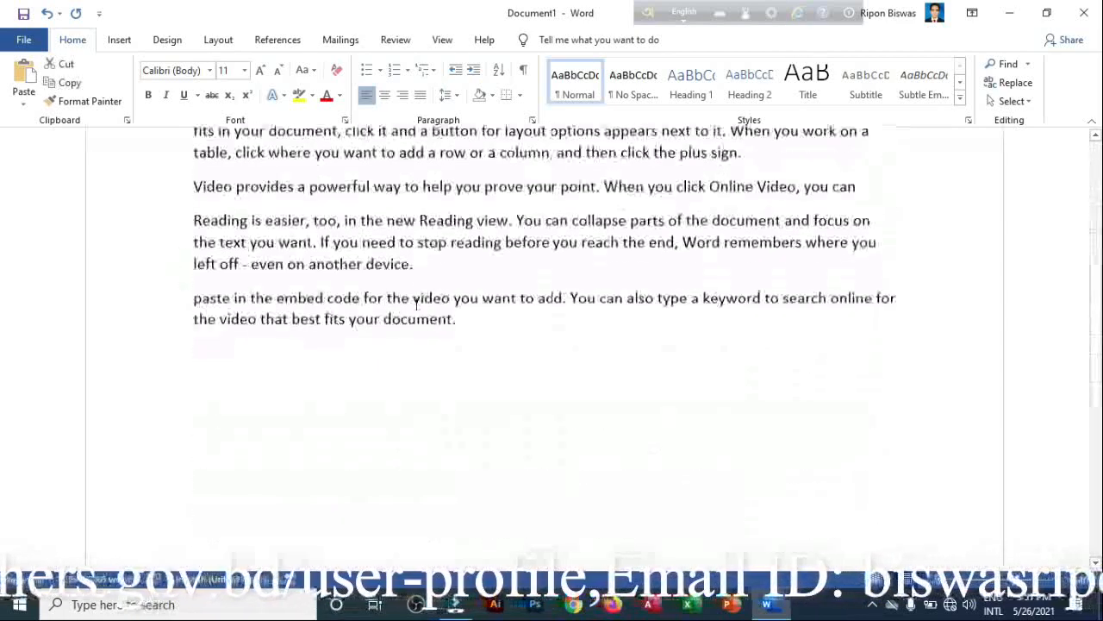
# - Replace the closing "paste in the embed code" paragraph with the copied text using the Keep Source Formatting paste option
pyautogui.moveTo(187, 289); pyautogui.dragTo(488, 315)
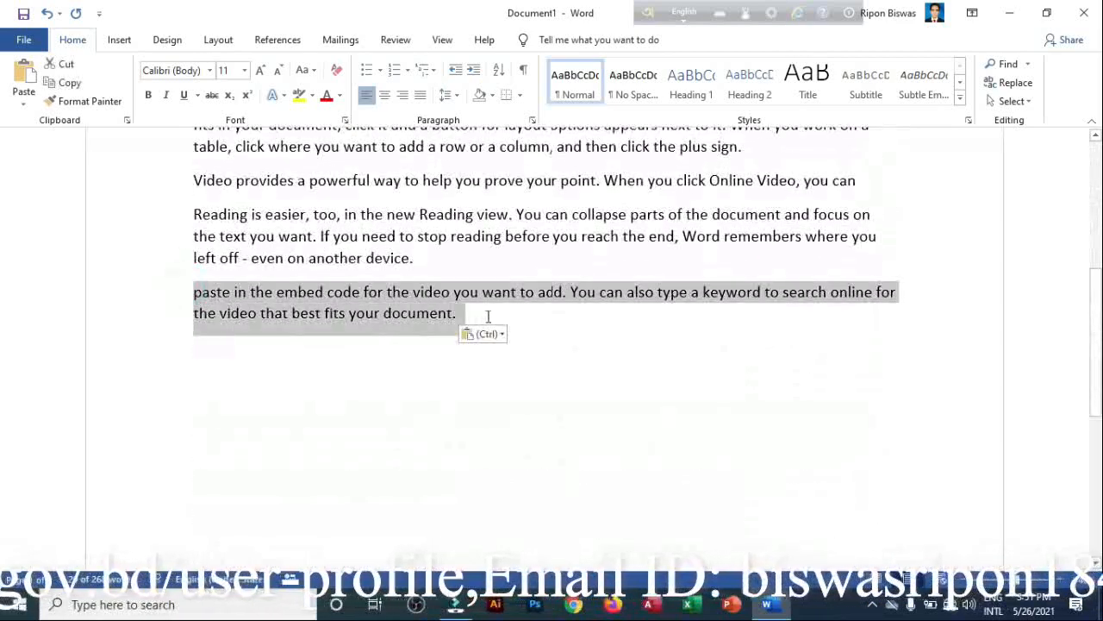
pyautogui.scroll(2, 337, 333)
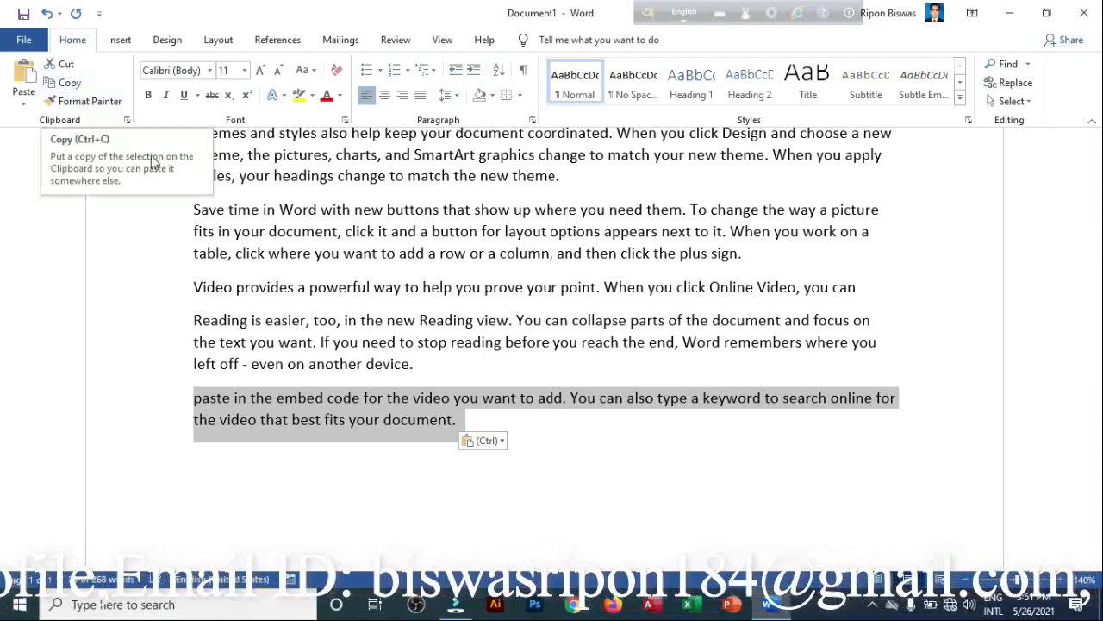
pyautogui.click(24, 107)
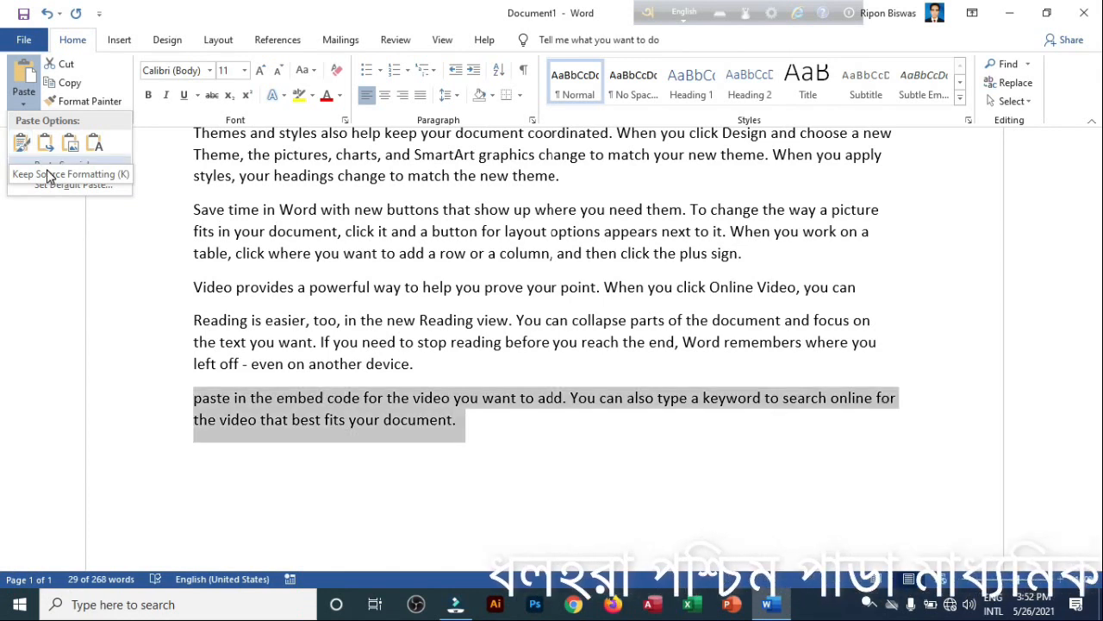
pyautogui.click(22, 146)
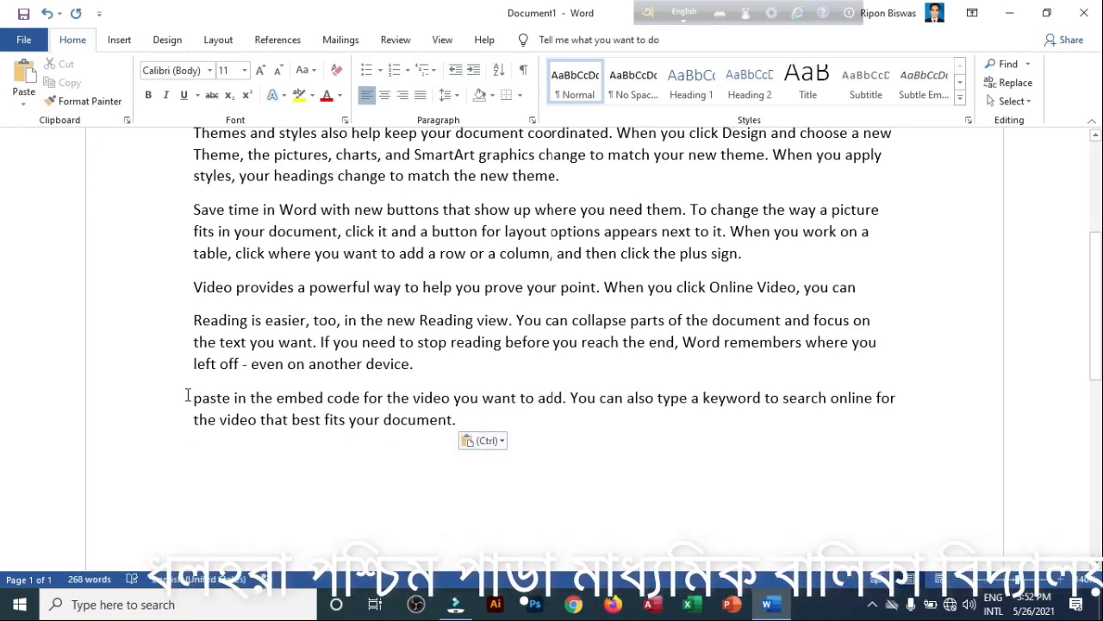
# - Copy the closing "paste in the embed code" paragraph and paste it over itself with Keep Source Formatting
pyautogui.moveTo(190, 394); pyautogui.dragTo(483, 422)
pyautogui.hotkey('ctrl', 'c')
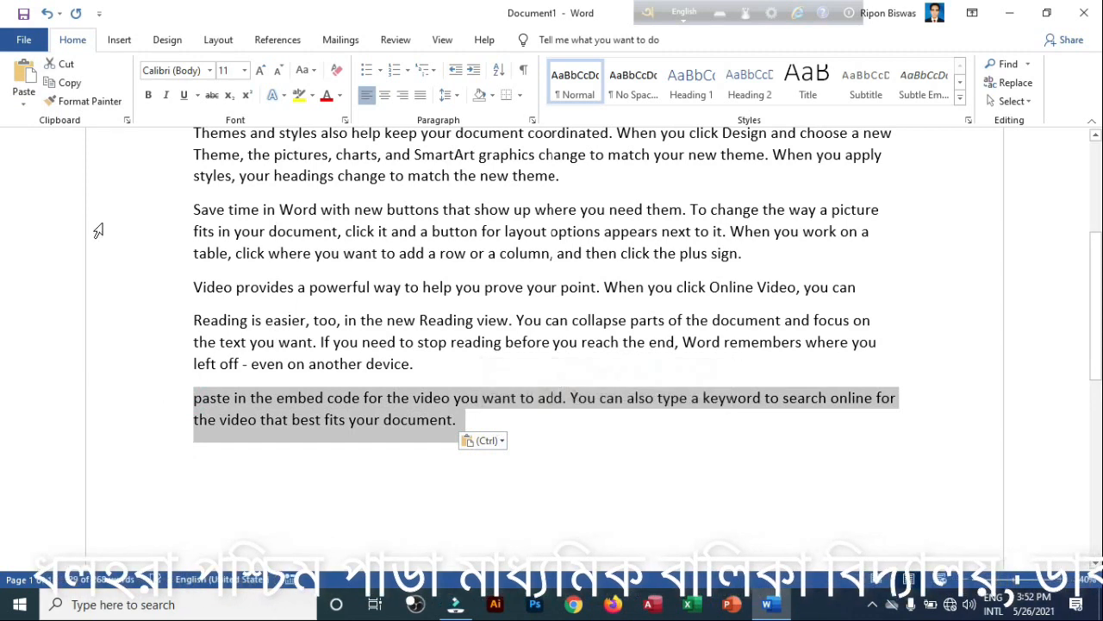
pyautogui.click(24, 105)
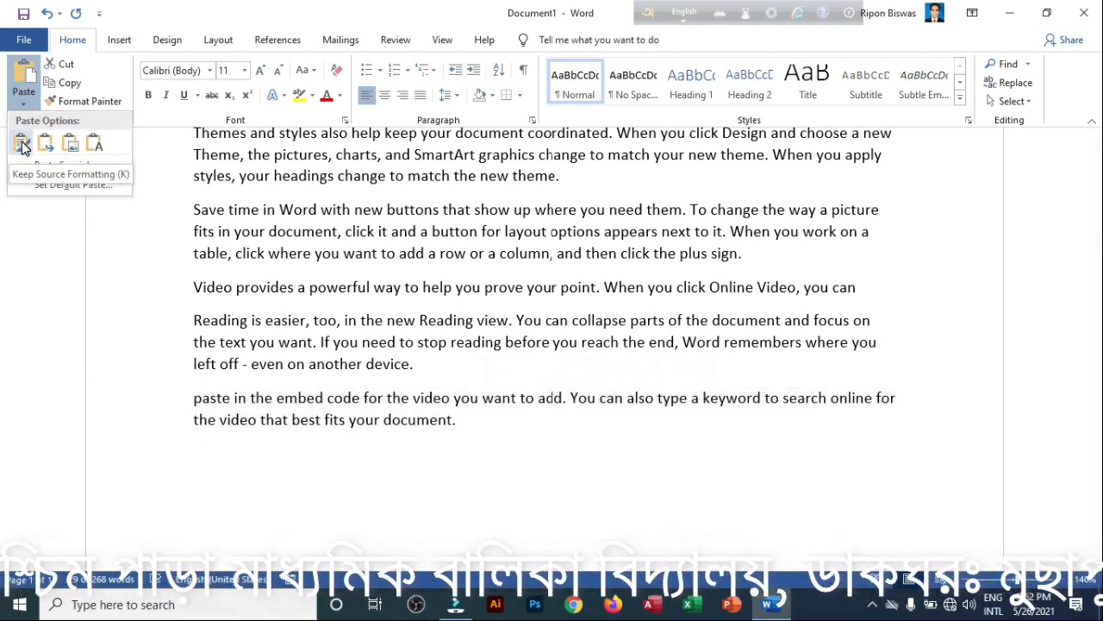
pyautogui.click(22, 144)
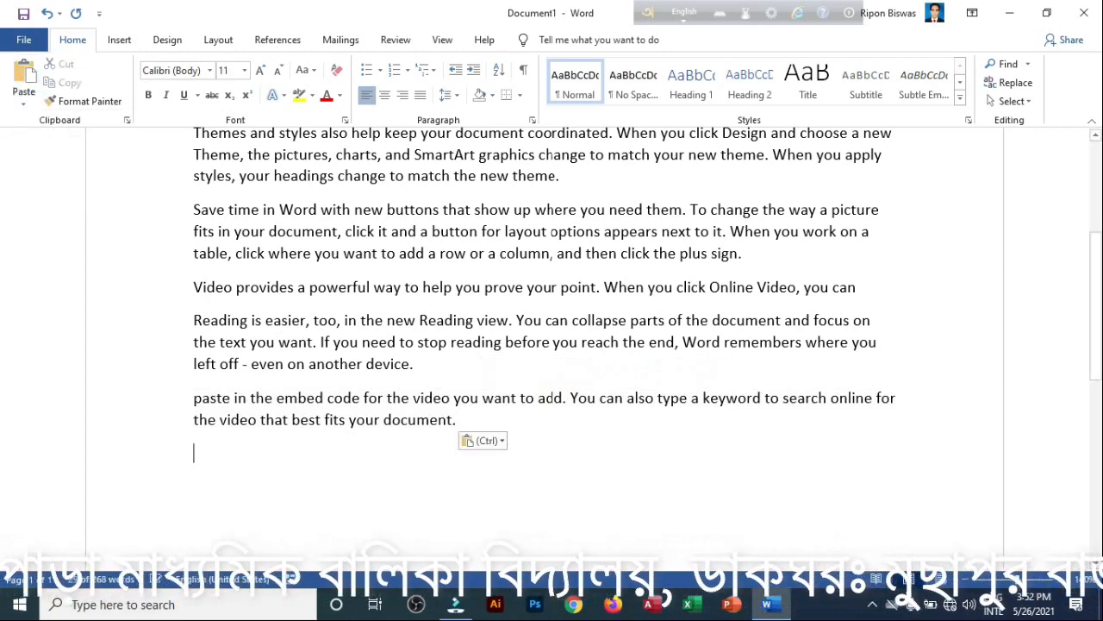
# - Start an empty line below the closing paragraph and paste another copy of the text there with Merge Formatting
pyautogui.click(463, 420)
pyautogui.doubleClick(464, 420)
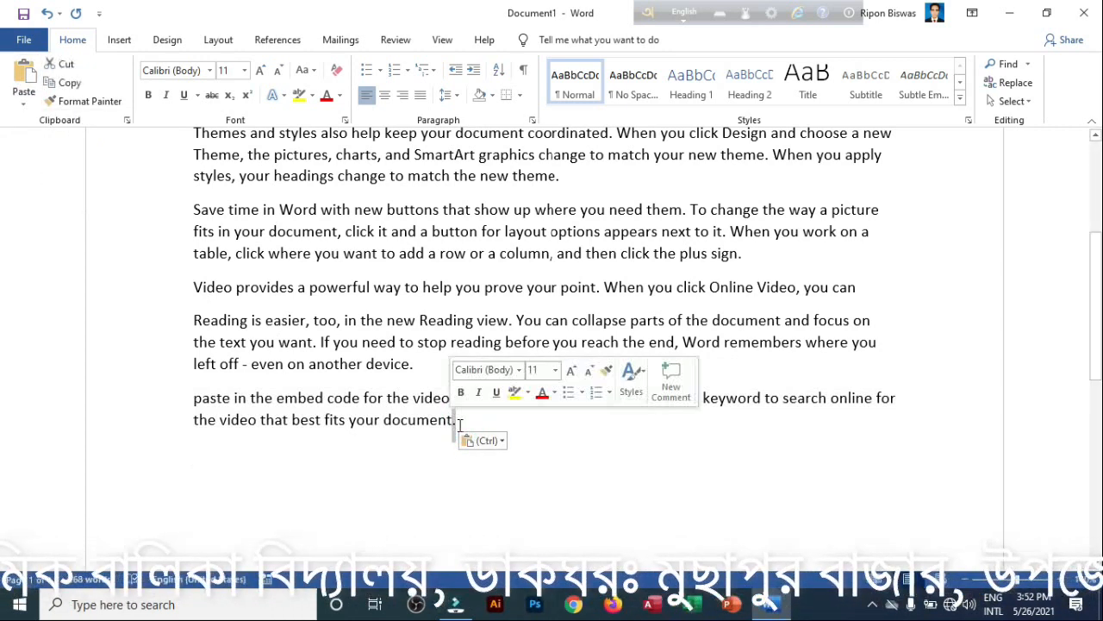
pyautogui.click(498, 441)
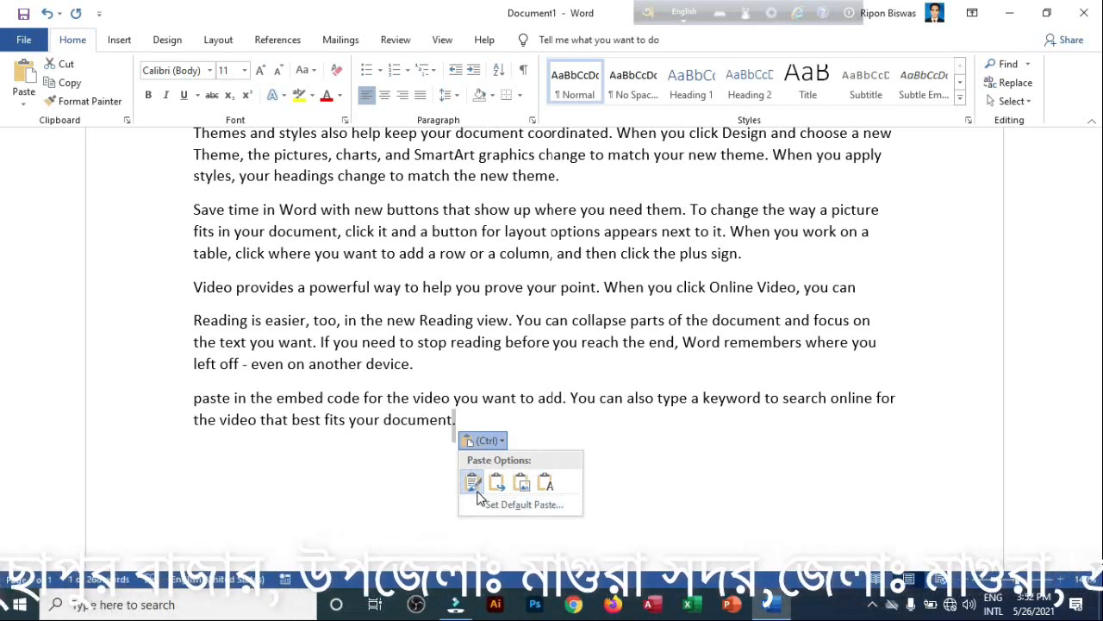
pyautogui.press('Return')
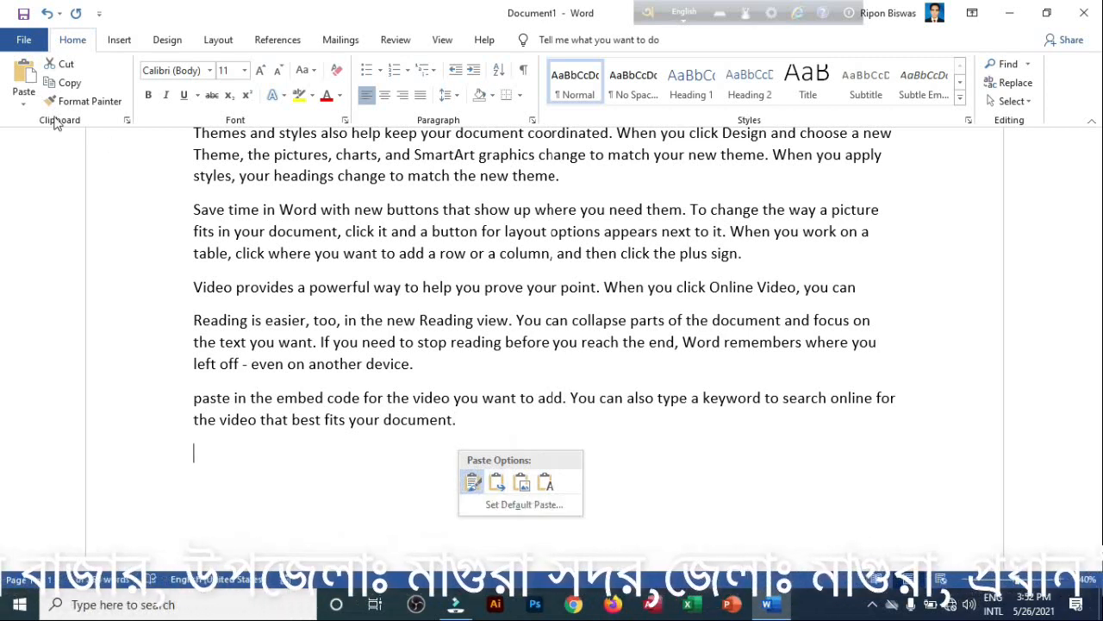
pyautogui.click(23, 105)
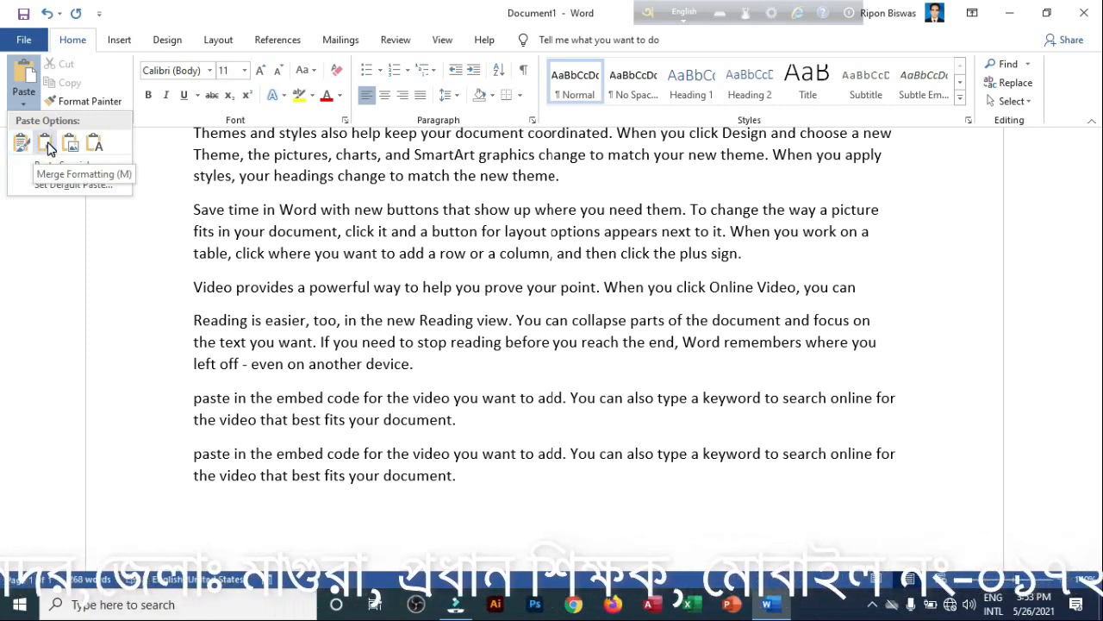
pyautogui.click(48, 145)
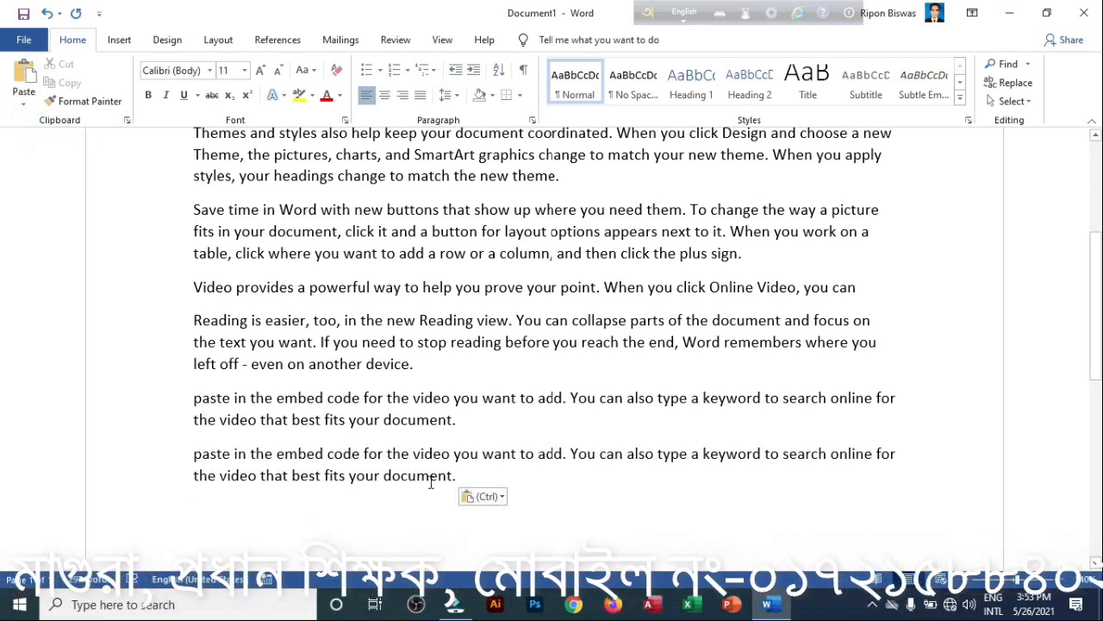
# - Paste the copied text as a picture on the empty last line and move it into the "Video provides" line, after "provide"
pyautogui.click(21, 105)
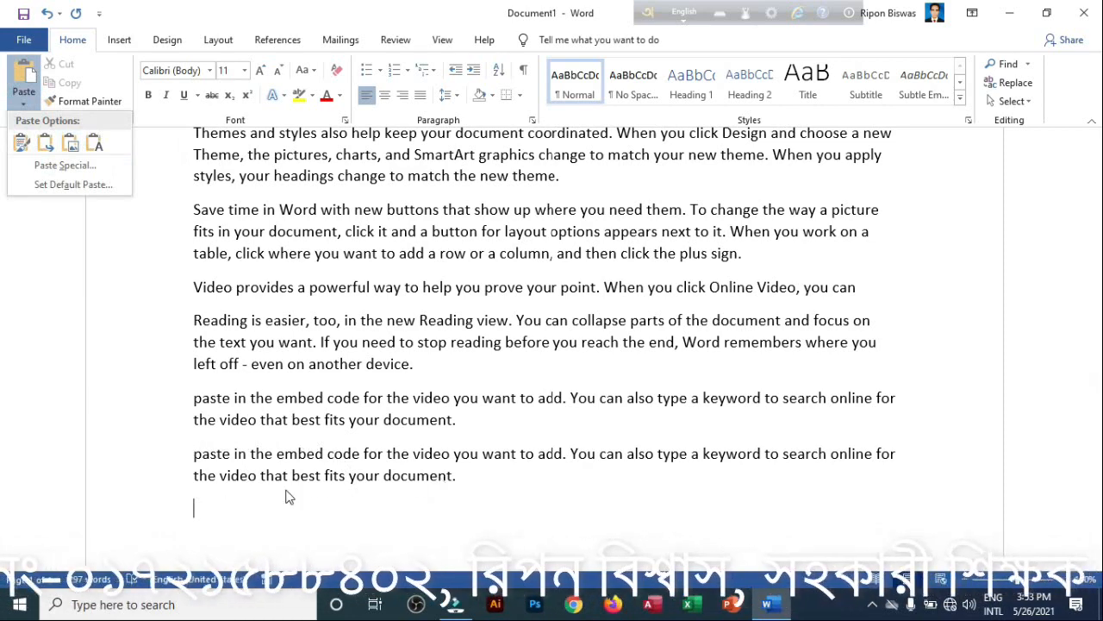
pyautogui.click(72, 148)
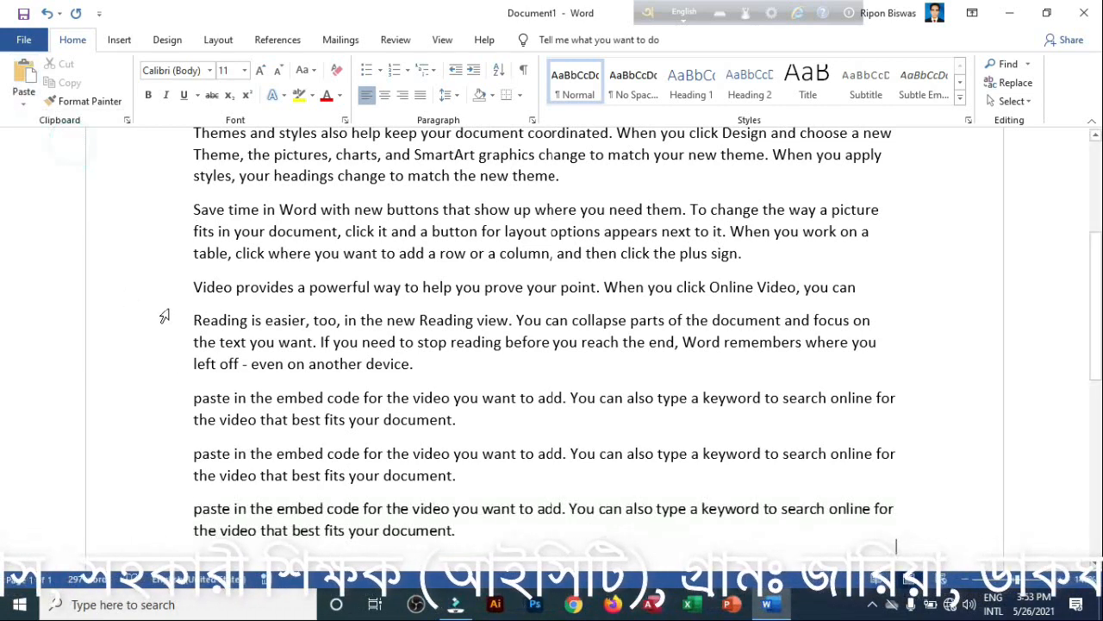
pyautogui.click(332, 525)
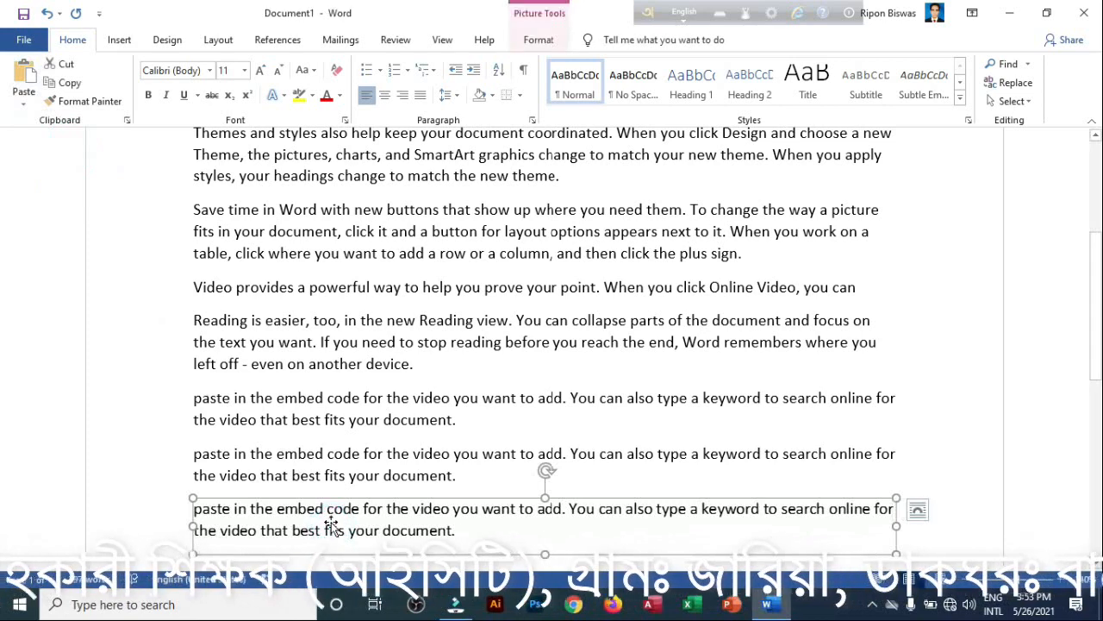
pyautogui.moveTo(326, 526); pyautogui.dragTo(372, 526)
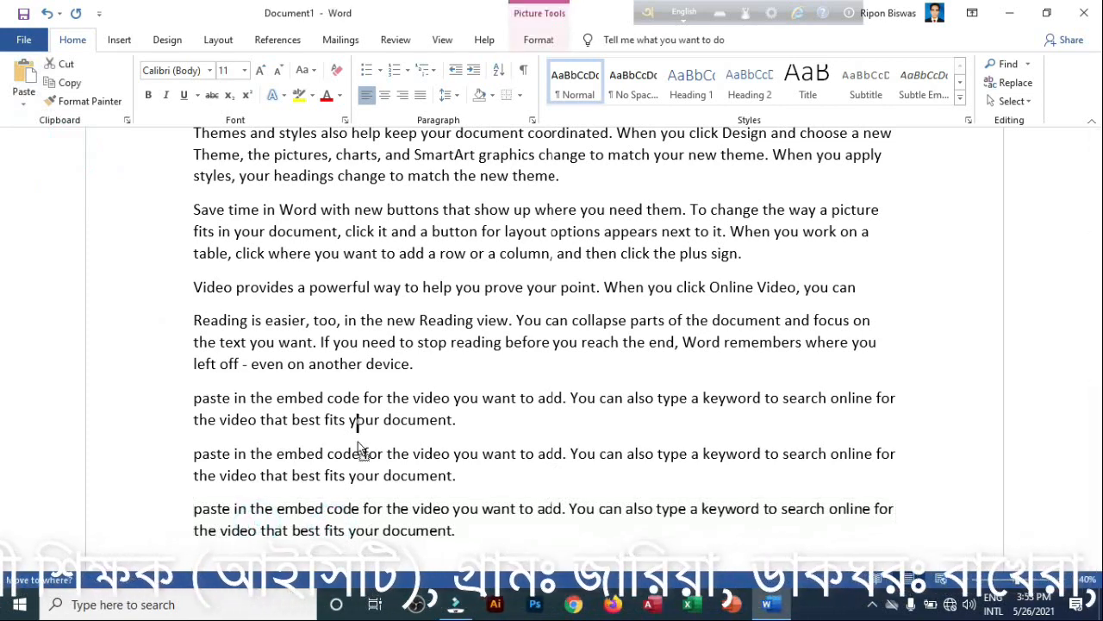
pyautogui.moveTo(361, 450); pyautogui.dragTo(359, 450)
pyautogui.moveTo(280, 452); pyautogui.dragTo(294, 304)
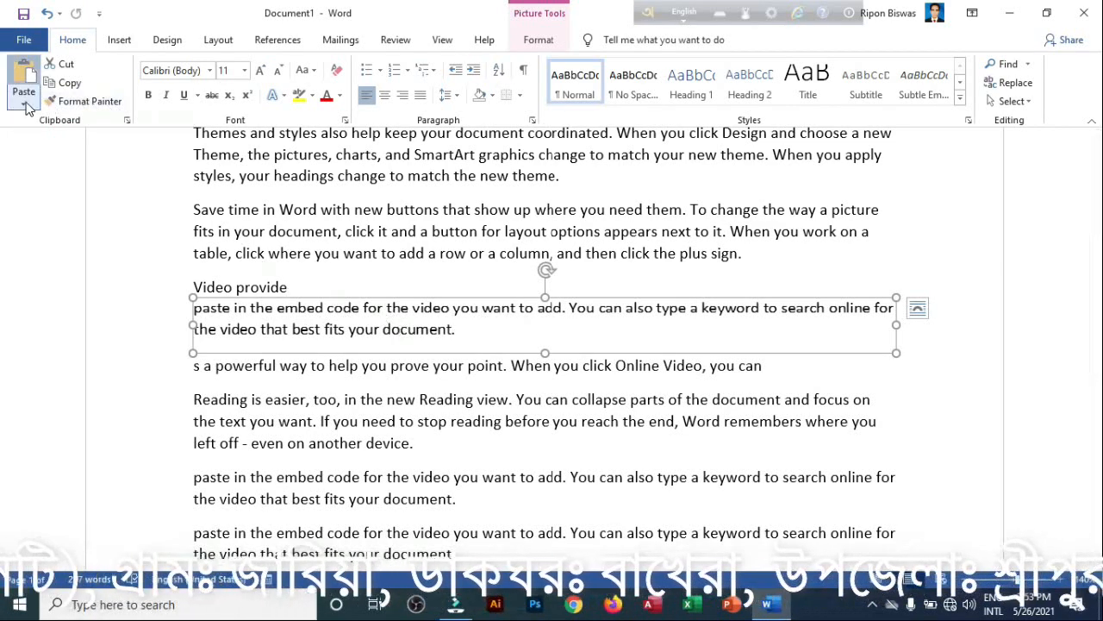
# - Replace the "Save time in Word" paragraph with the copied text using the Picture paste option
pyautogui.click(24, 105)
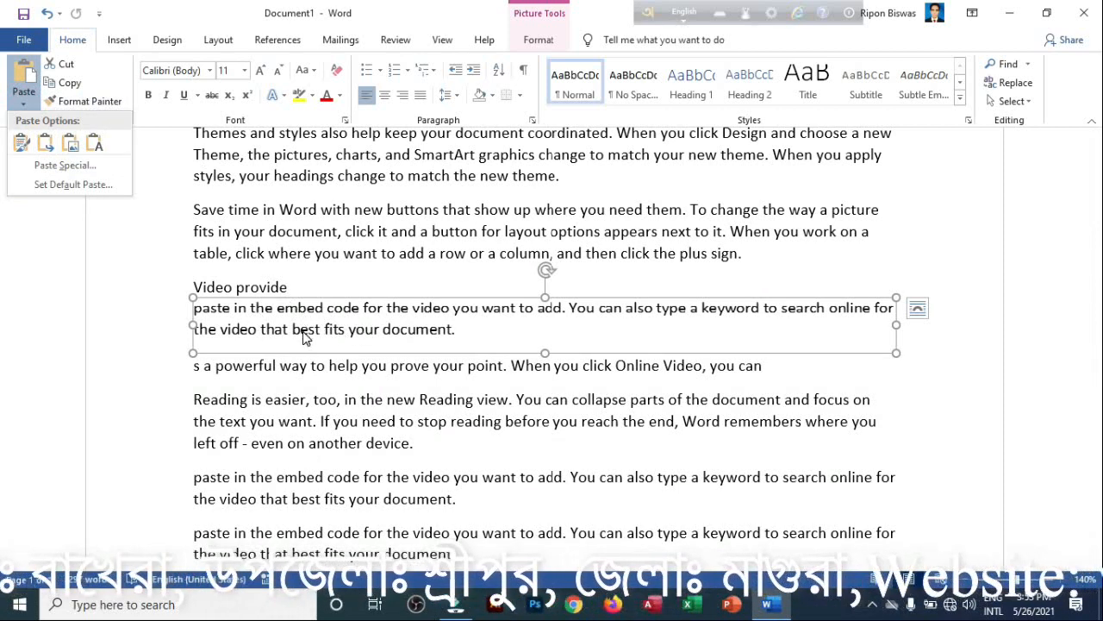
pyautogui.click(759, 260)
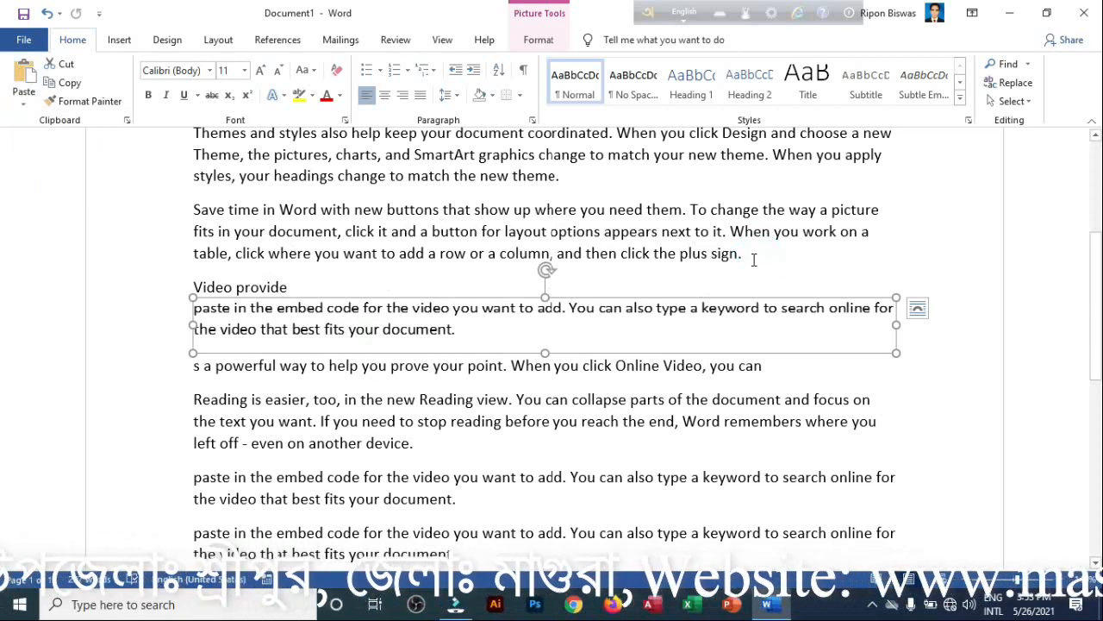
pyautogui.moveTo(753, 259); pyautogui.dragTo(191, 210)
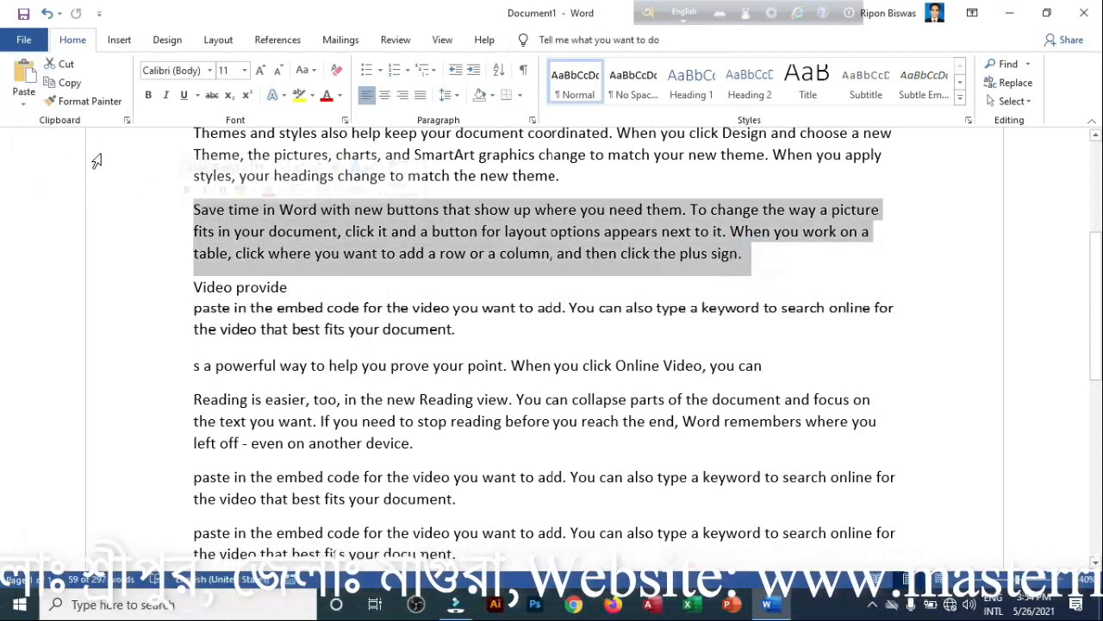
pyautogui.click(22, 105)
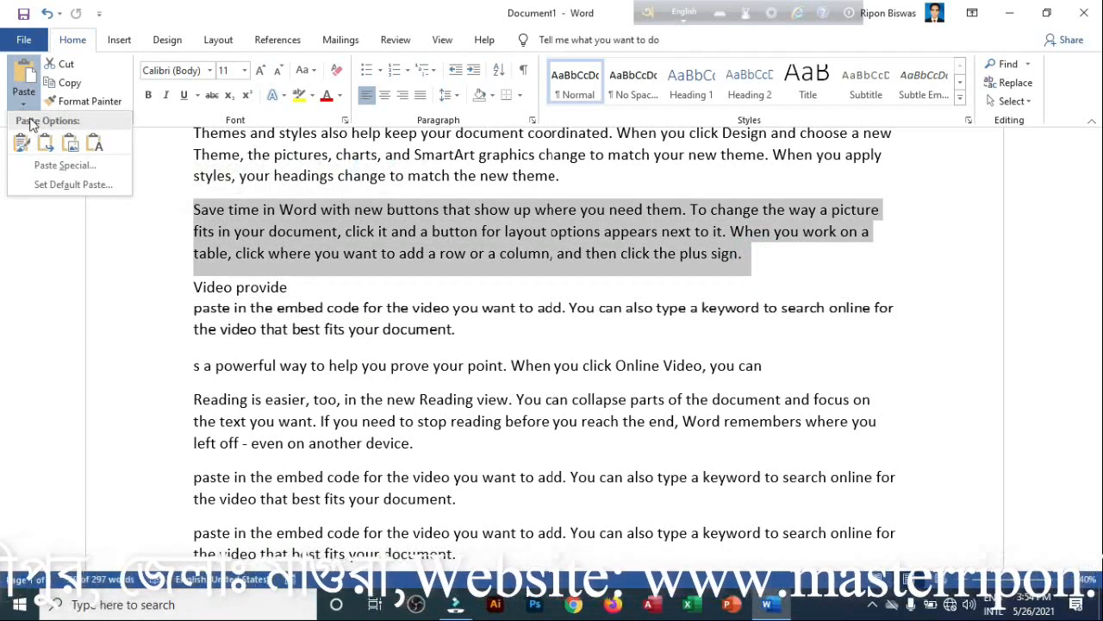
pyautogui.click(71, 142)
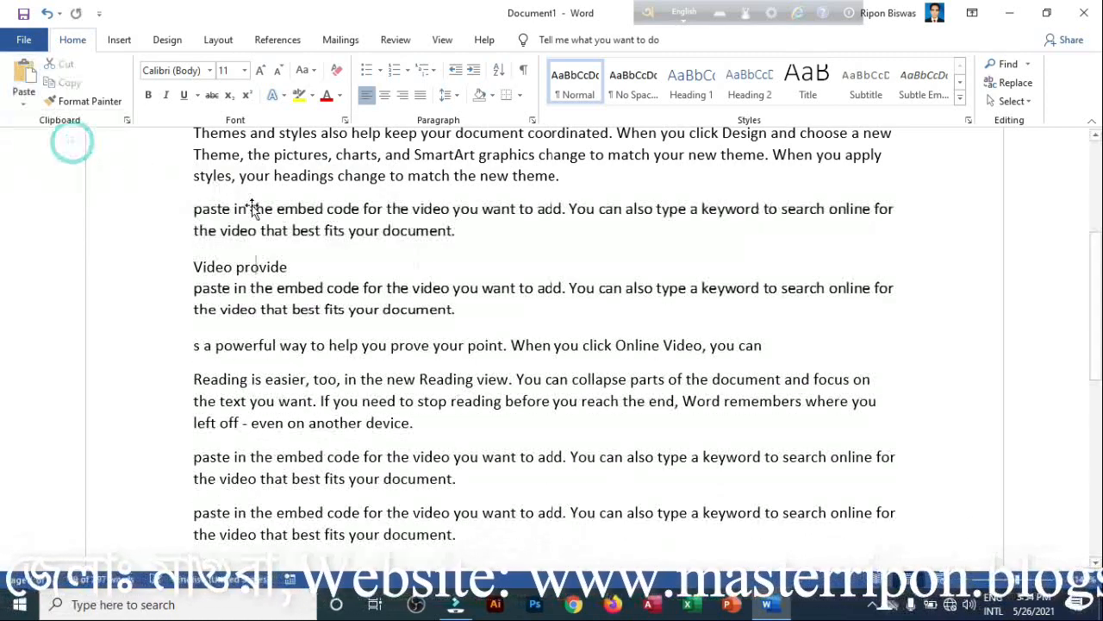
pyautogui.click(298, 300)
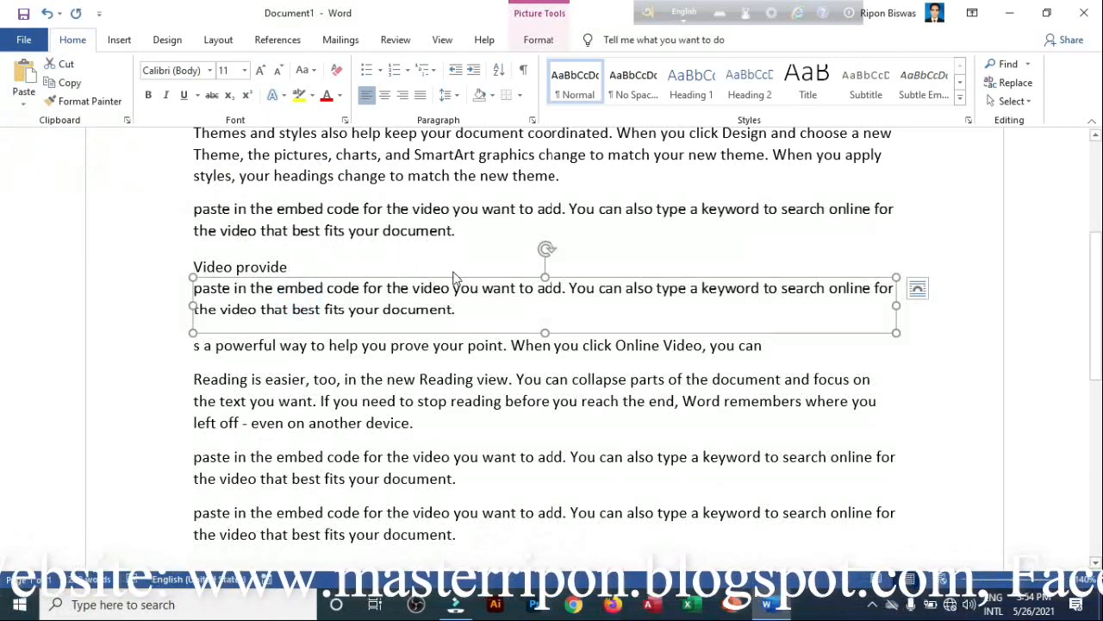
# - Replace the "Reading is easier" paragraph with the copied text using the Keep Text Only paste option
pyautogui.scroll(-3, 455, 278)
pyautogui.moveTo(435, 320); pyautogui.dragTo(191, 273)
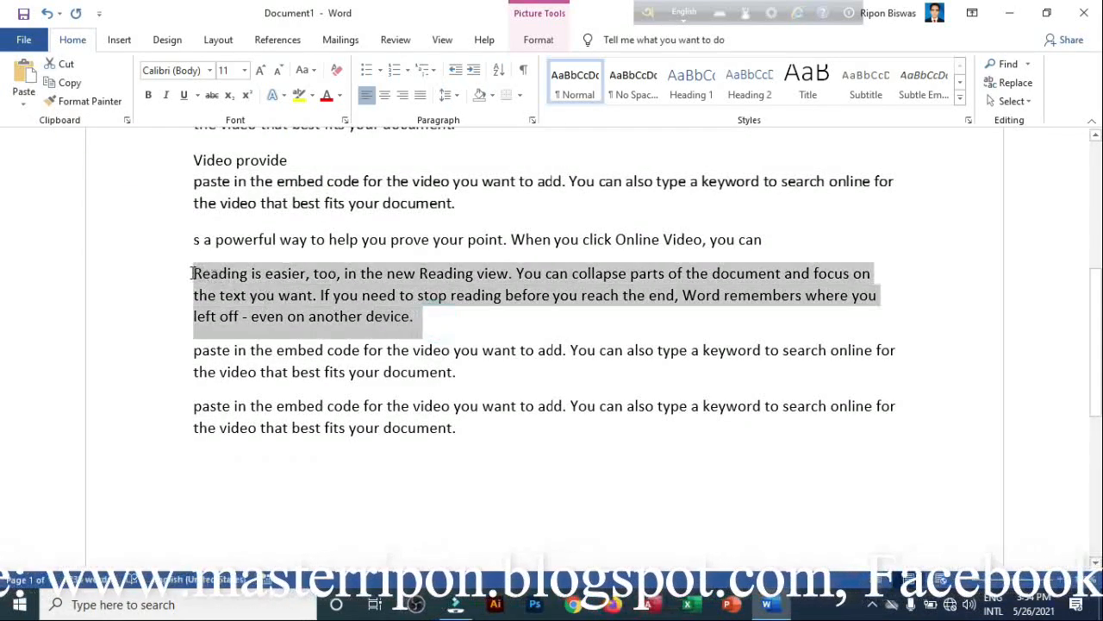
pyautogui.click(24, 100)
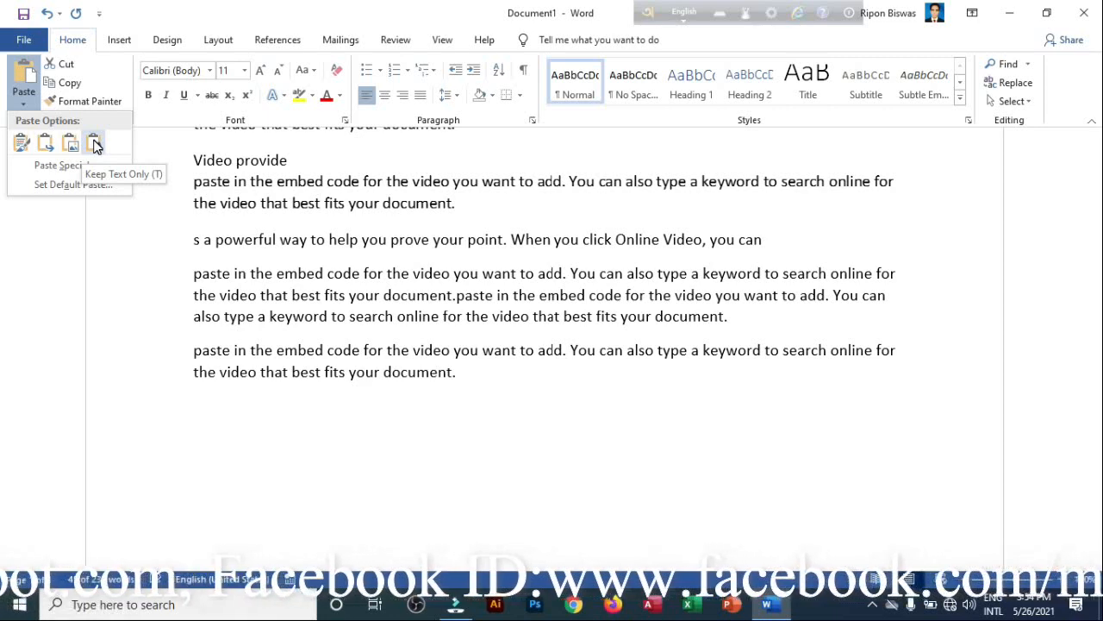
pyautogui.click(95, 145)
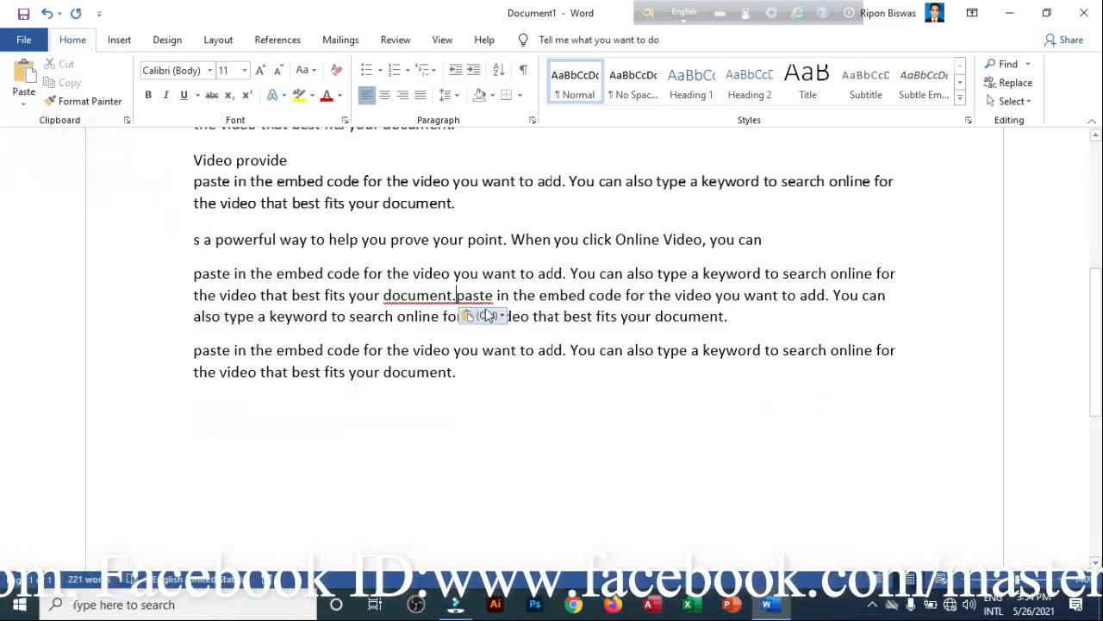
# - Set up Paste Special over the merged "paste in the embed code" paragraph as a Microsoft Word Document Object displayed as an icon
pyautogui.moveTo(739, 317); pyautogui.dragTo(177, 276)
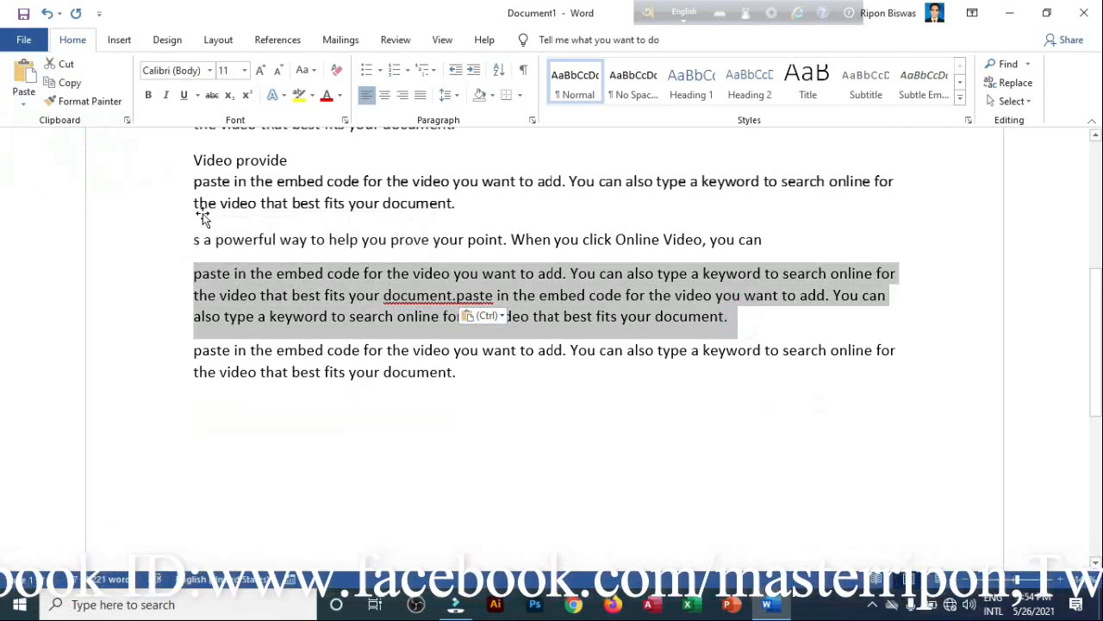
pyautogui.click(23, 102)
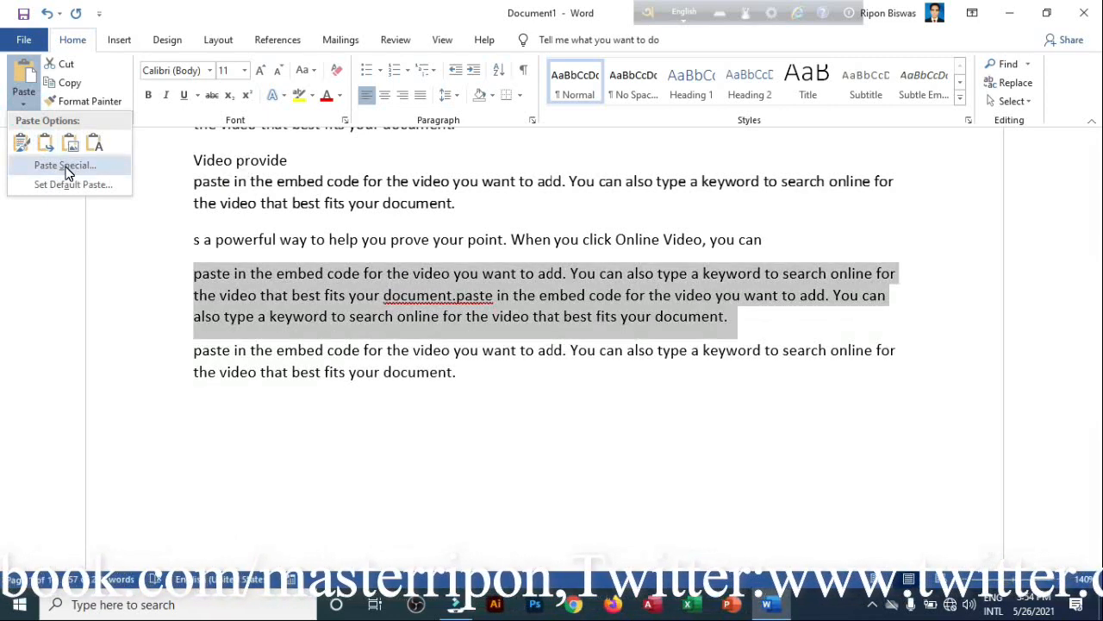
pyautogui.click(66, 168)
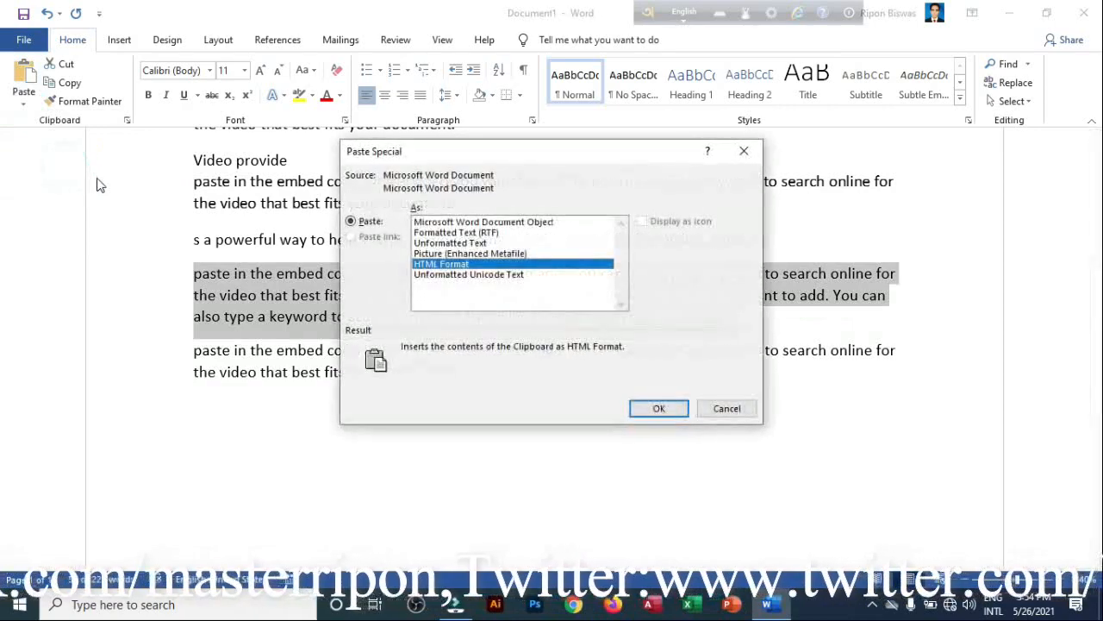
pyautogui.moveTo(434, 152); pyautogui.dragTo(400, 76)
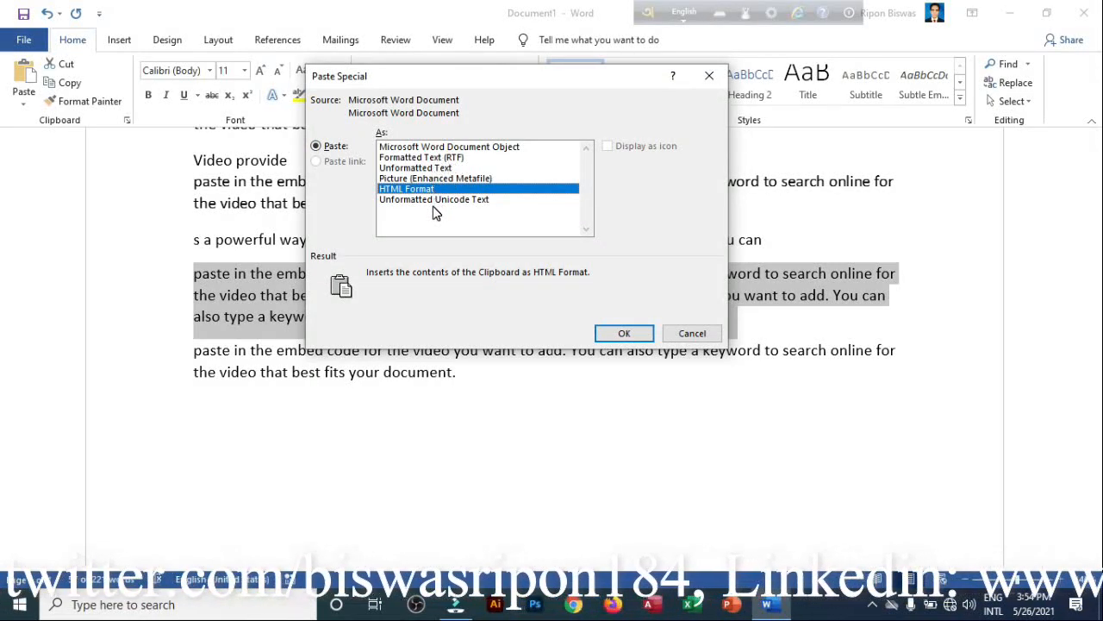
pyautogui.click(440, 148)
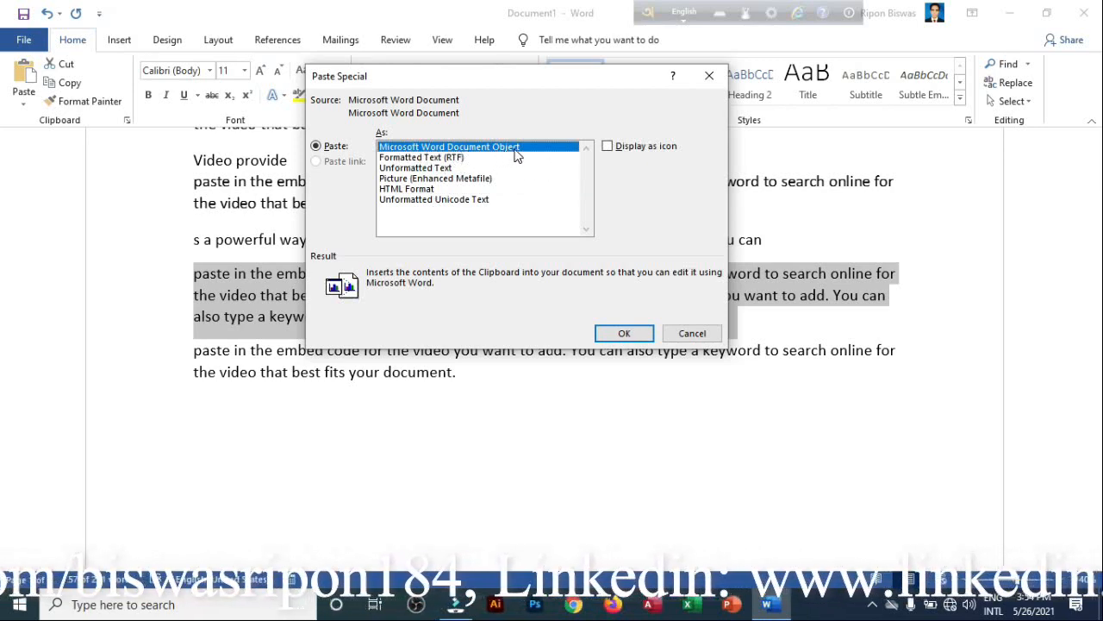
pyautogui.click(609, 147)
# - Choose a different Word document icon for the embedded object and insert it with the caption "Microsoft Word Document"
pyautogui.click(653, 233)
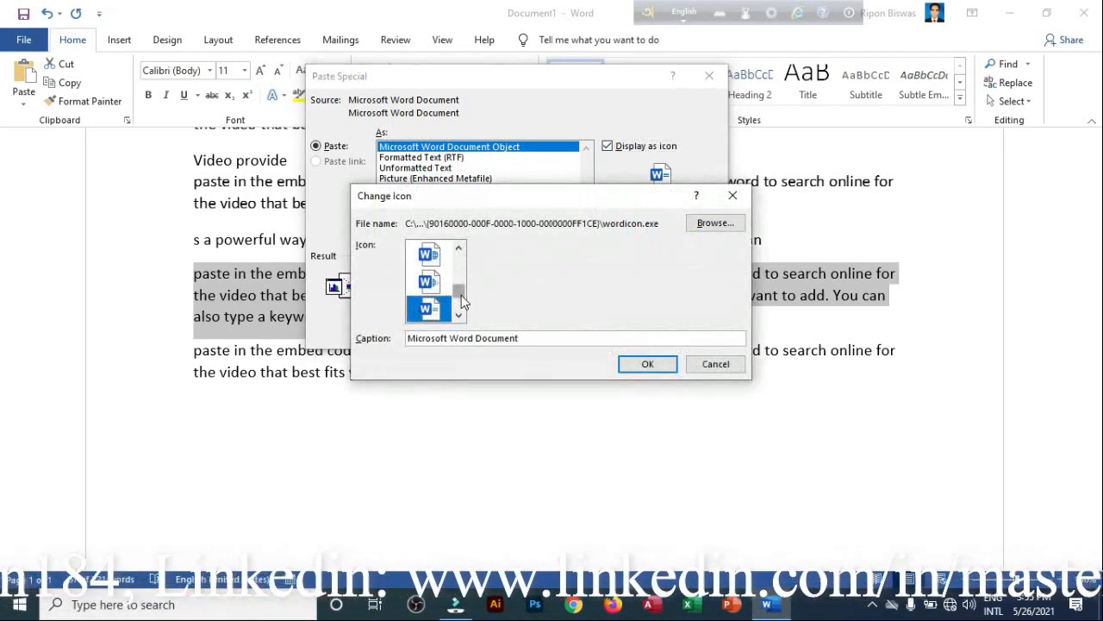
pyautogui.click(431, 282)
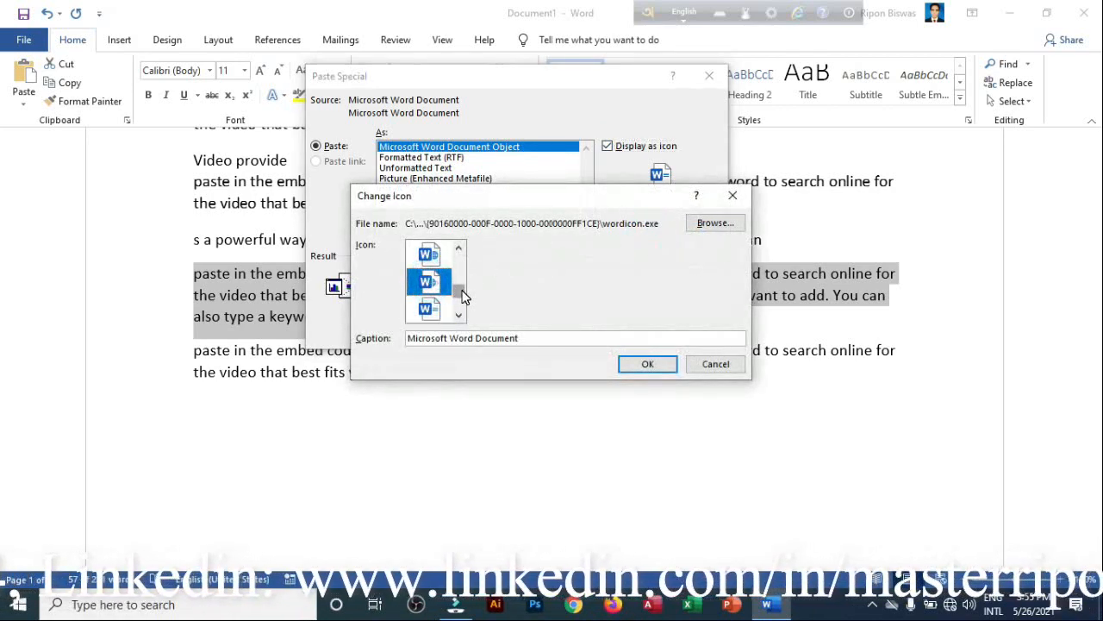
pyautogui.moveTo(460, 291); pyautogui.dragTo(460, 300)
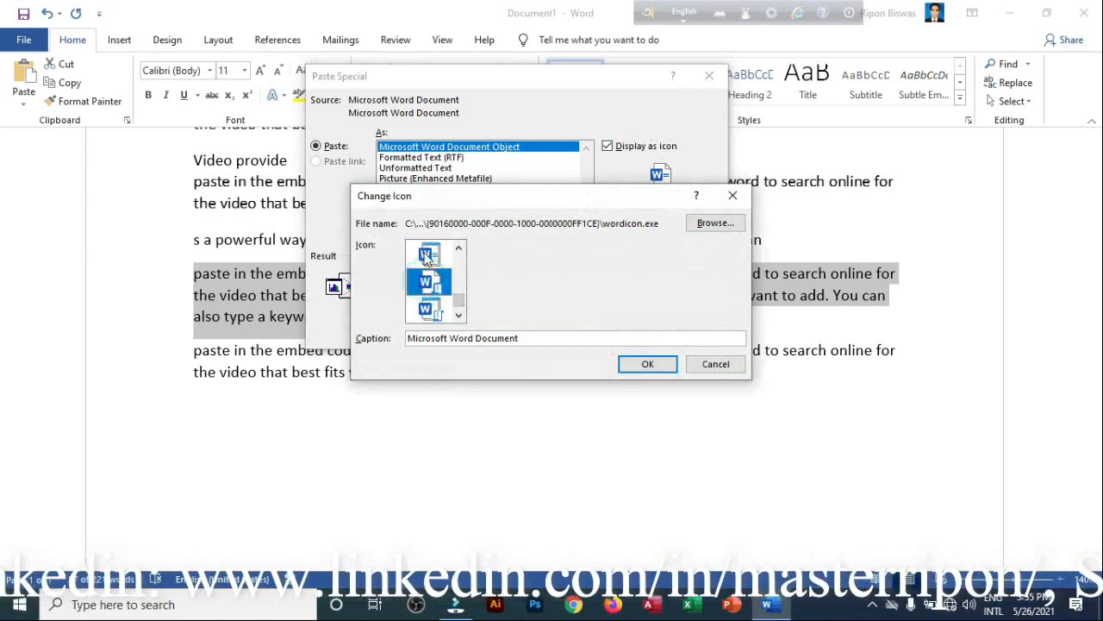
pyautogui.click(428, 254)
pyautogui.click(648, 364)
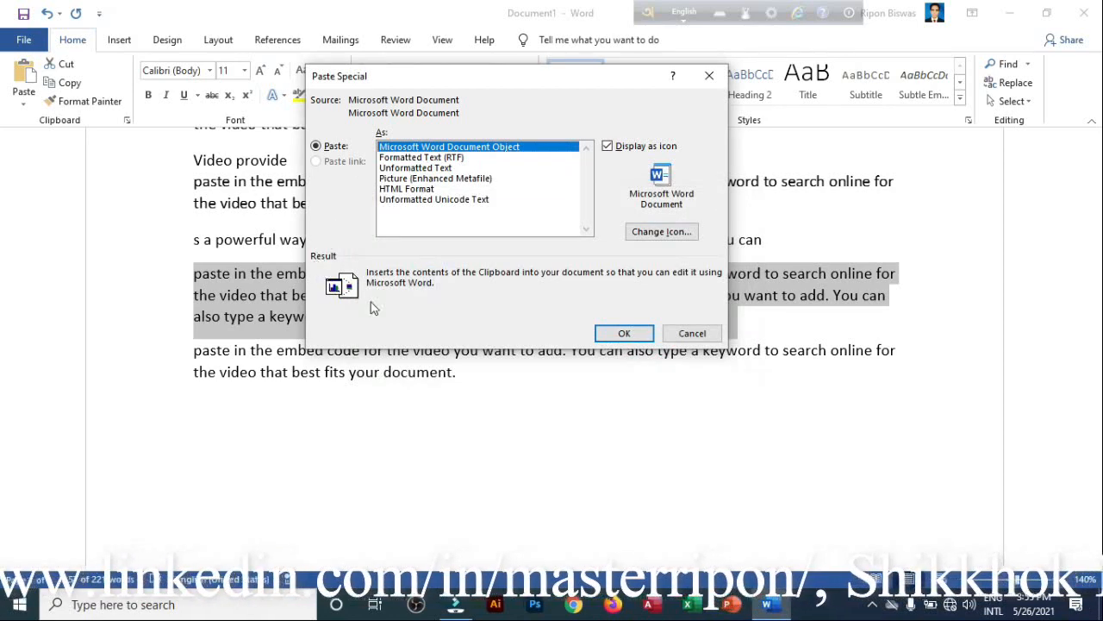
pyautogui.click(625, 333)
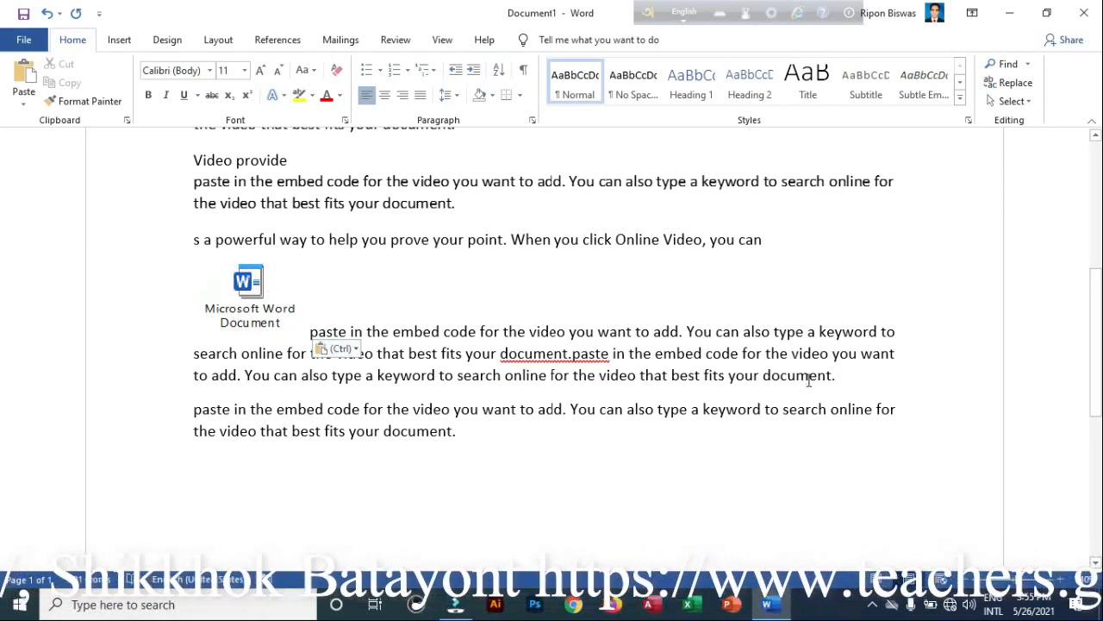
# - Replace the text following the embedded document icon with the copied content using Paste Special as Picture (Enhanced Metafile)
pyautogui.keyDown('shift'); pyautogui.click(847, 379); pyautogui.keyUp('shift')
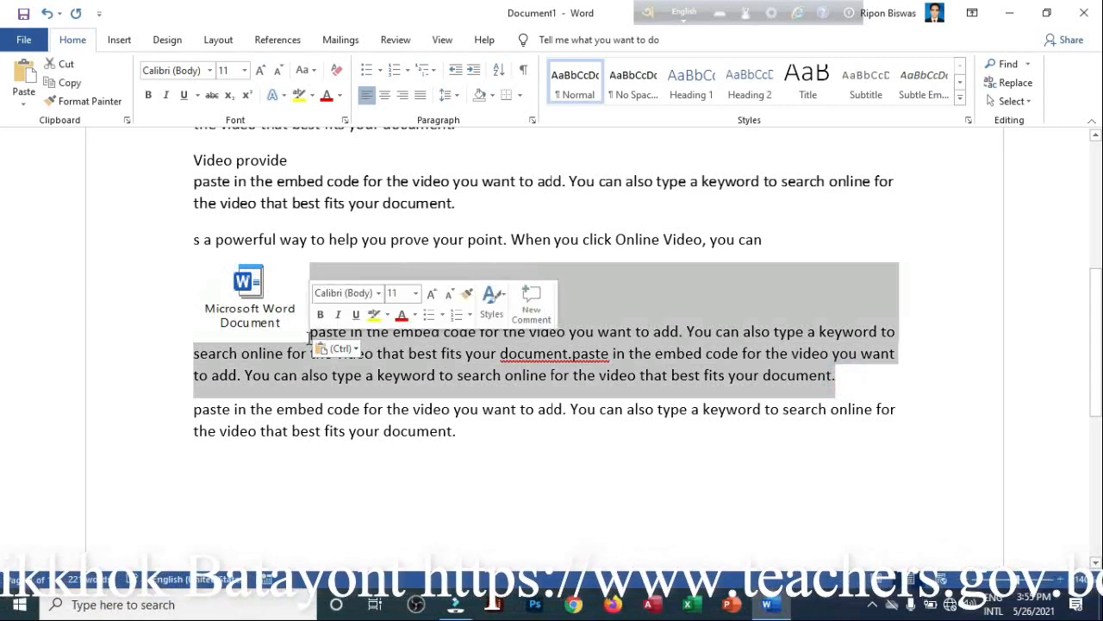
pyautogui.click(23, 101)
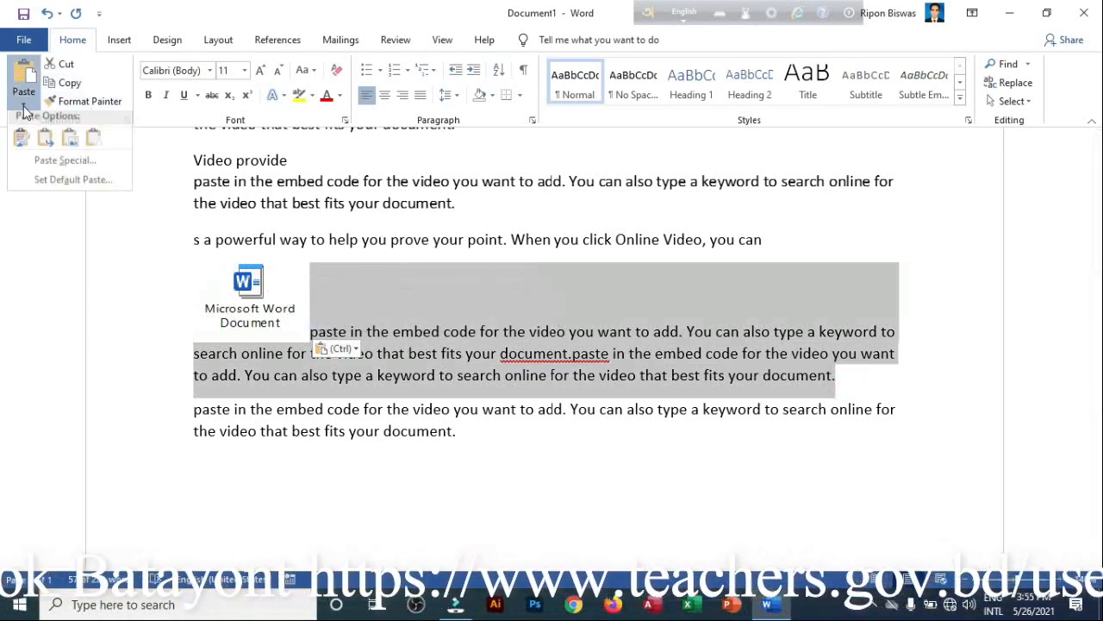
pyautogui.click(60, 166)
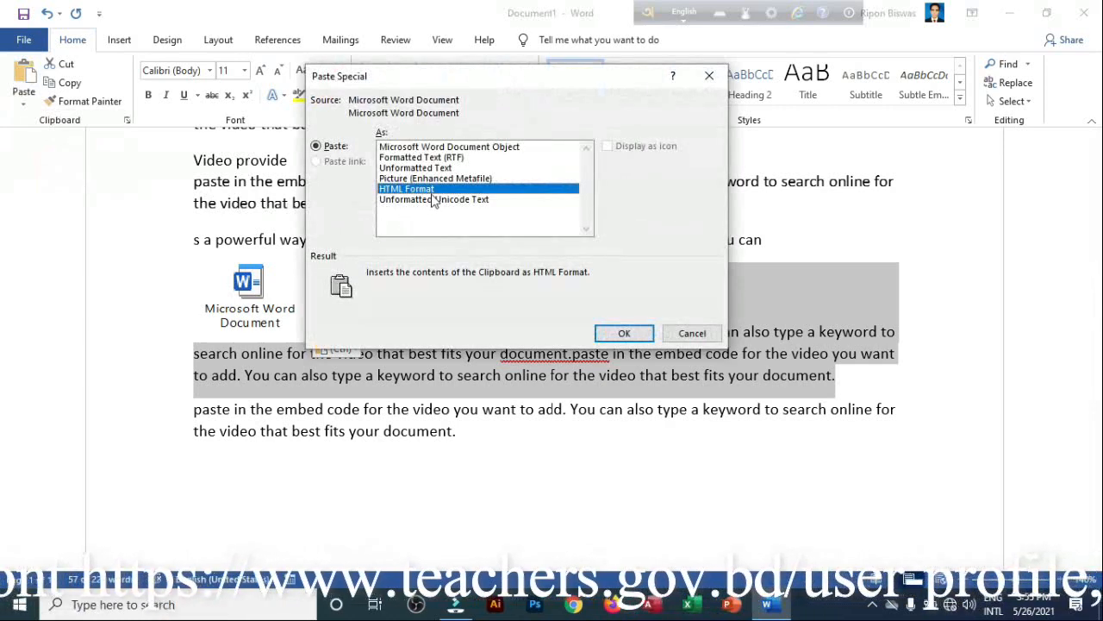
pyautogui.click(399, 178)
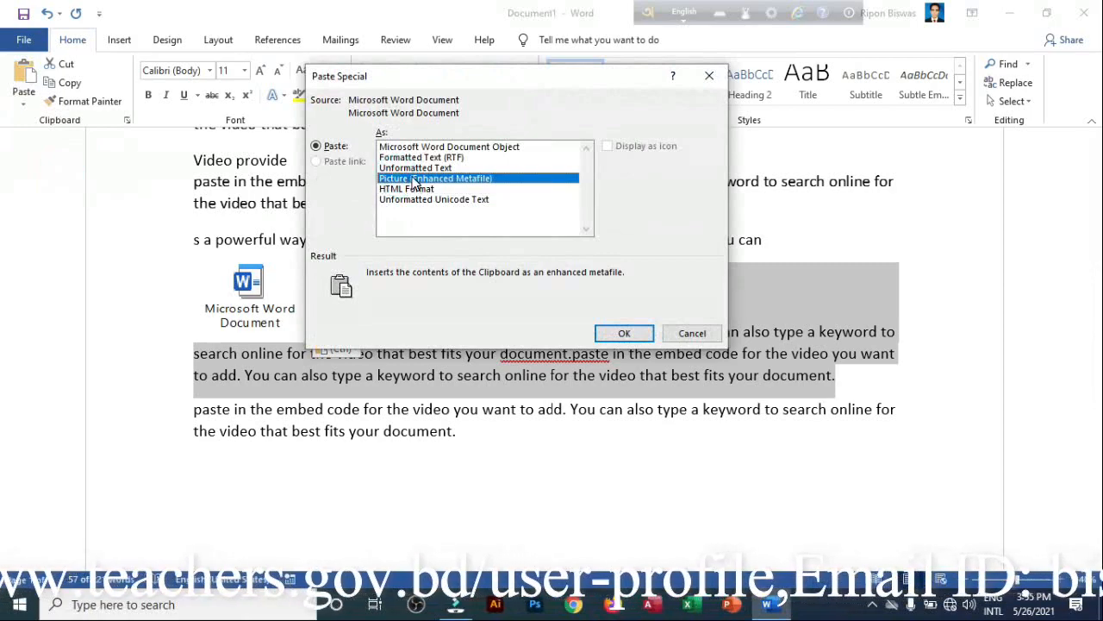
pyautogui.click(629, 333)
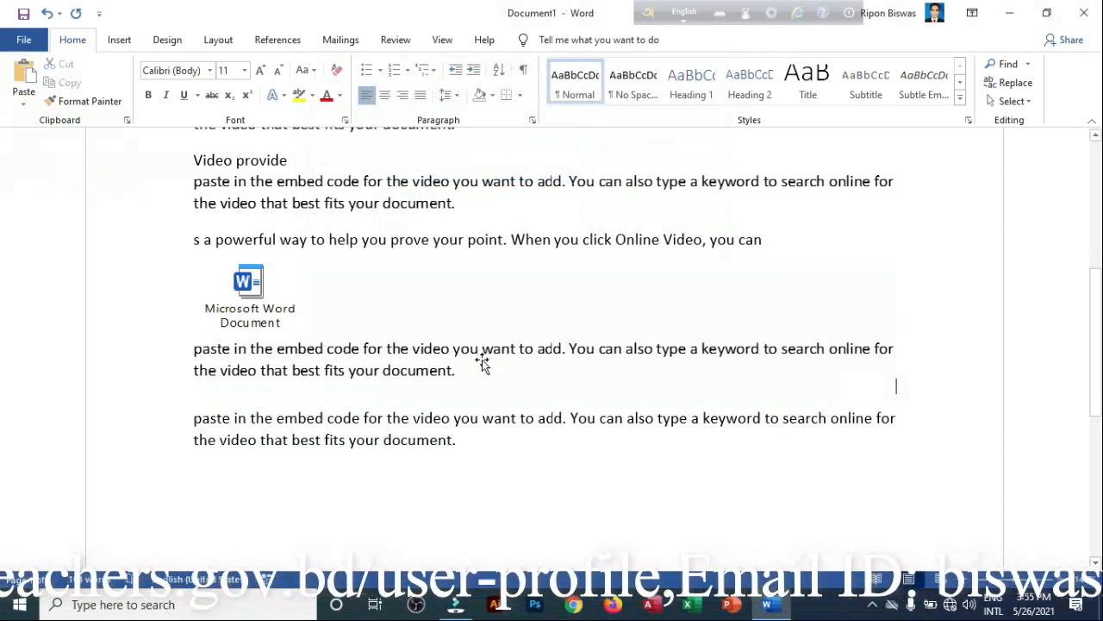
pyautogui.click(350, 359)
pyautogui.moveTo(356, 358)
pyautogui.mouseDown()
pyautogui.moveTo(381, 327)
pyautogui.moveTo(346, 356)
pyautogui.moveTo(349, 337)
pyautogui.mouseUp()
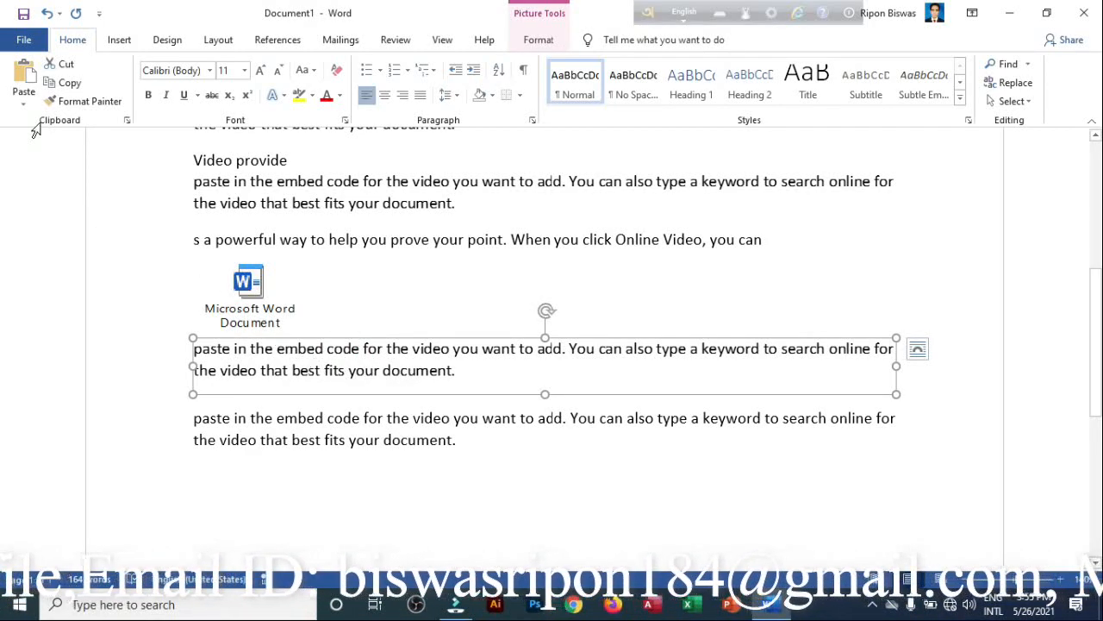
# - Review the default cut, copy and paste settings, including the choices for pasting within the same document, without changing them
pyautogui.click(24, 105)
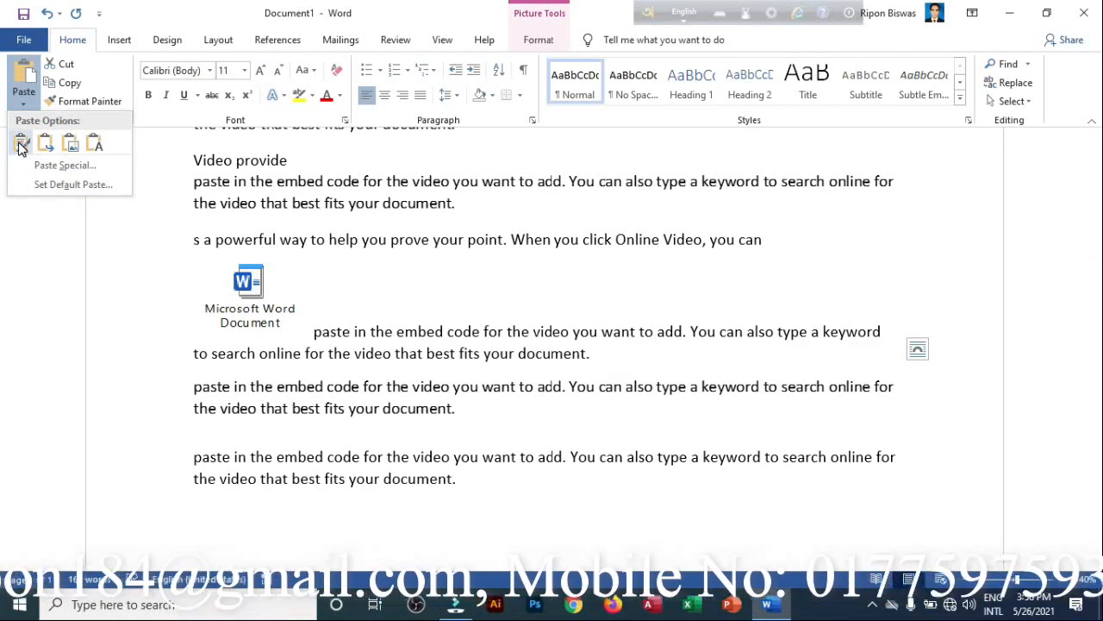
pyautogui.click(56, 187)
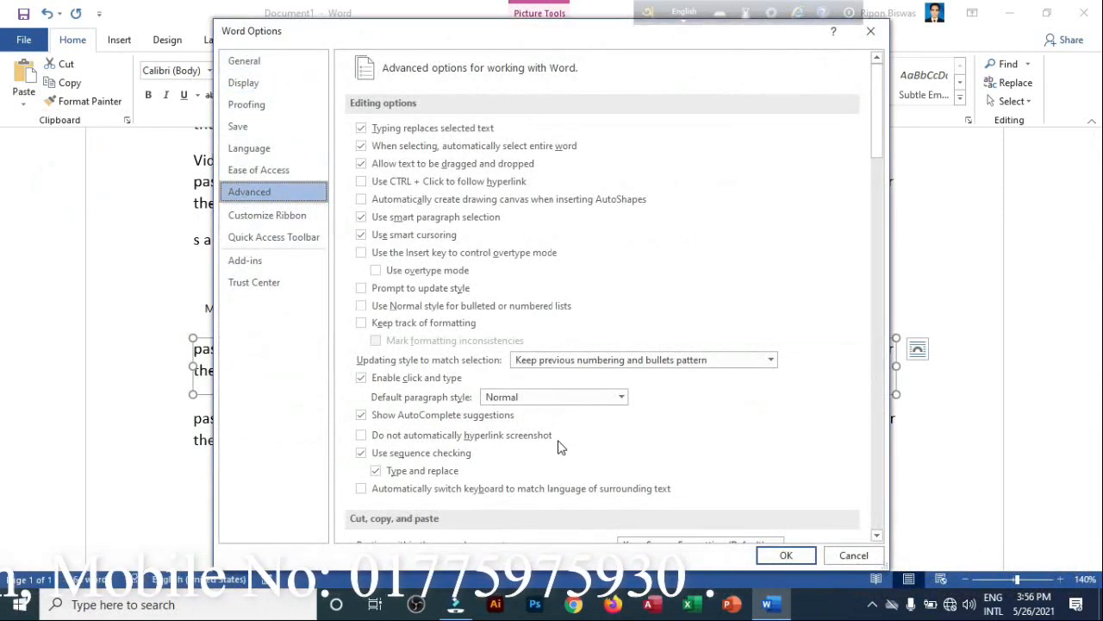
pyautogui.scroll(-6, 558, 446)
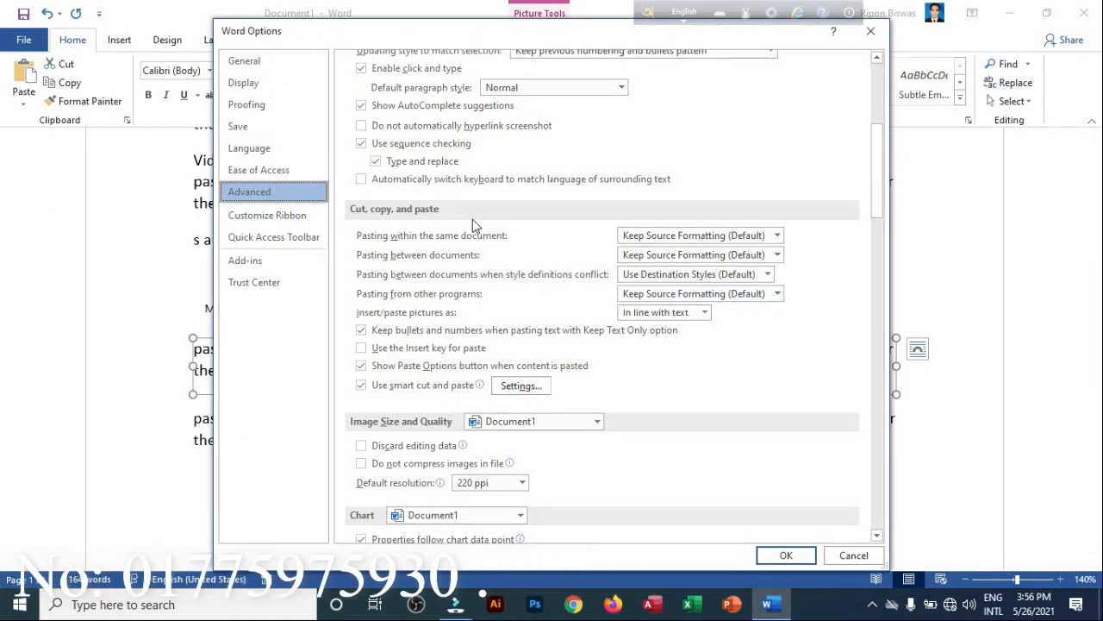
pyautogui.click(778, 235)
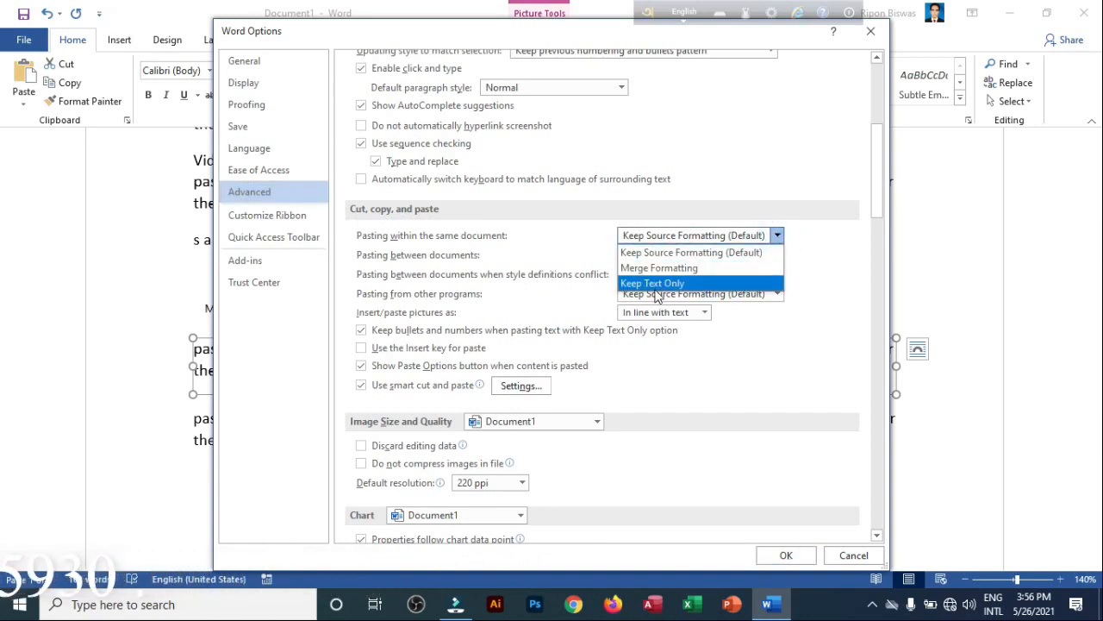
pyautogui.click(821, 267)
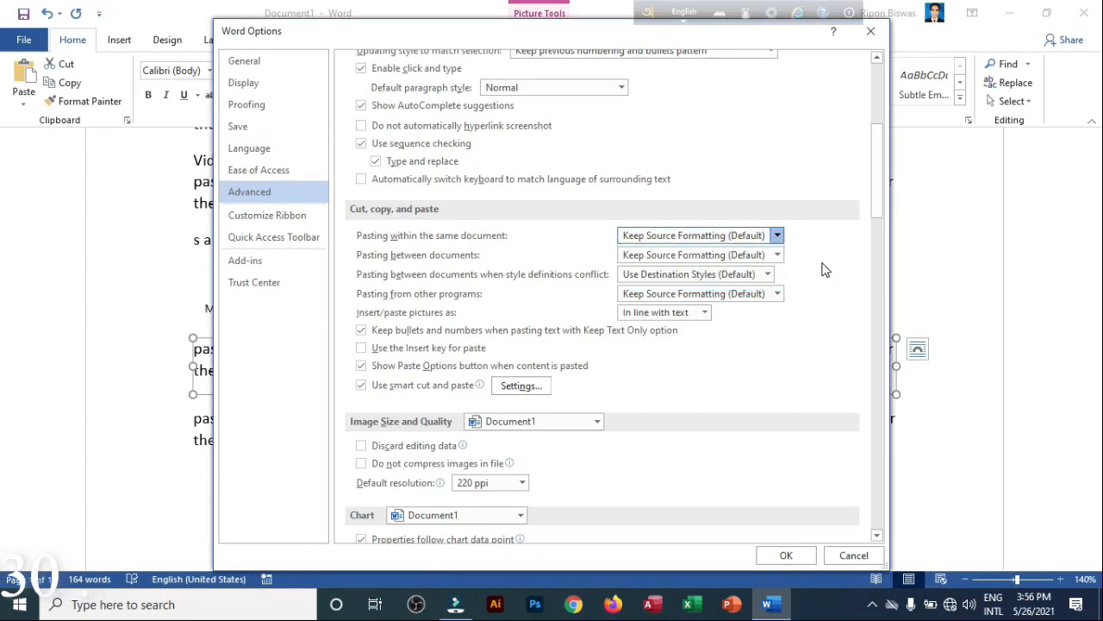
pyautogui.click(852, 556)
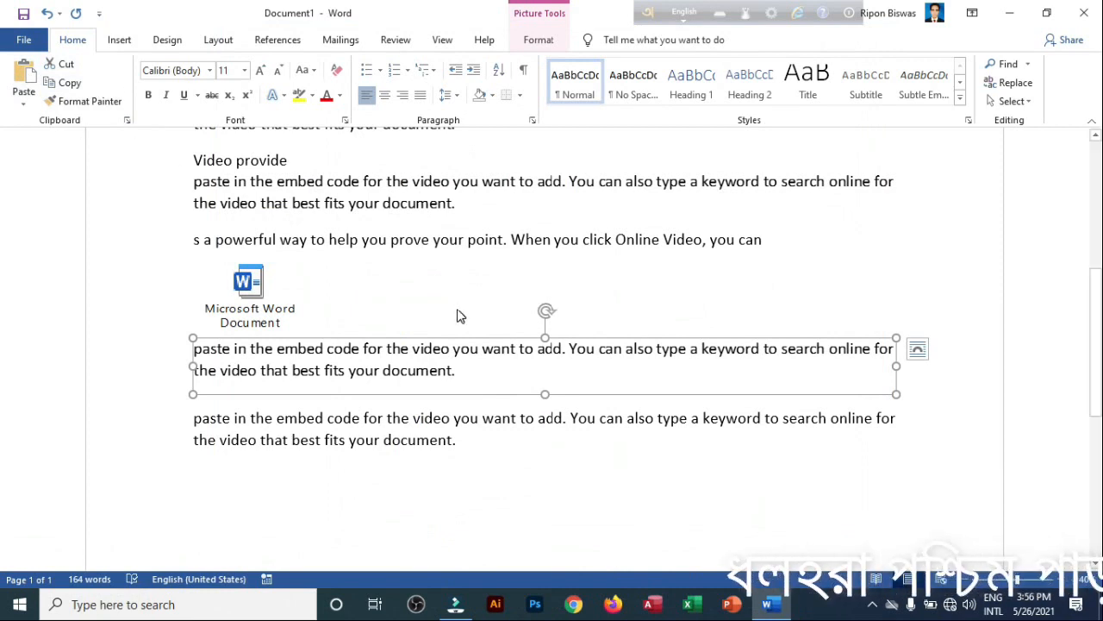
pyautogui.click(479, 442)
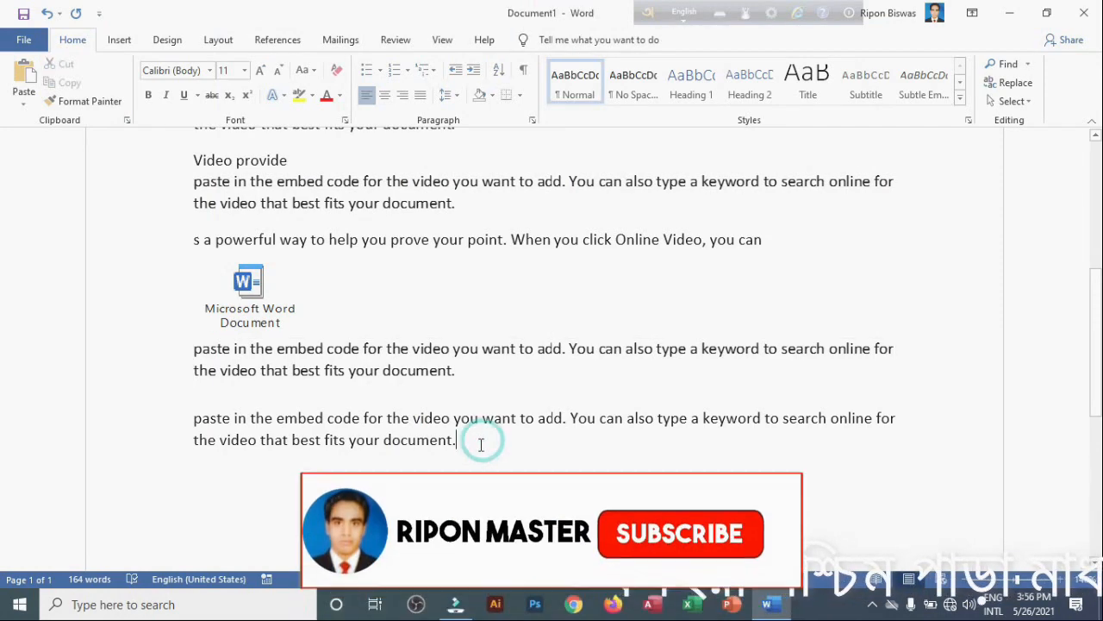
pyautogui.hotkey('ctrl', 'a')
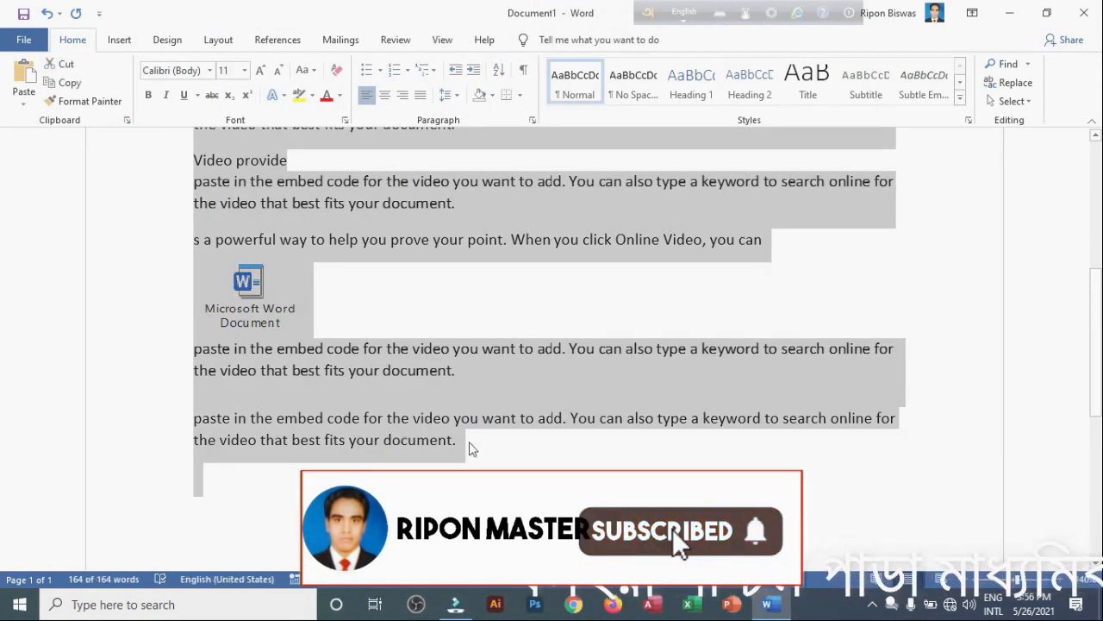
pyautogui.rightClick(308, 217)
pyautogui.press('Escape')
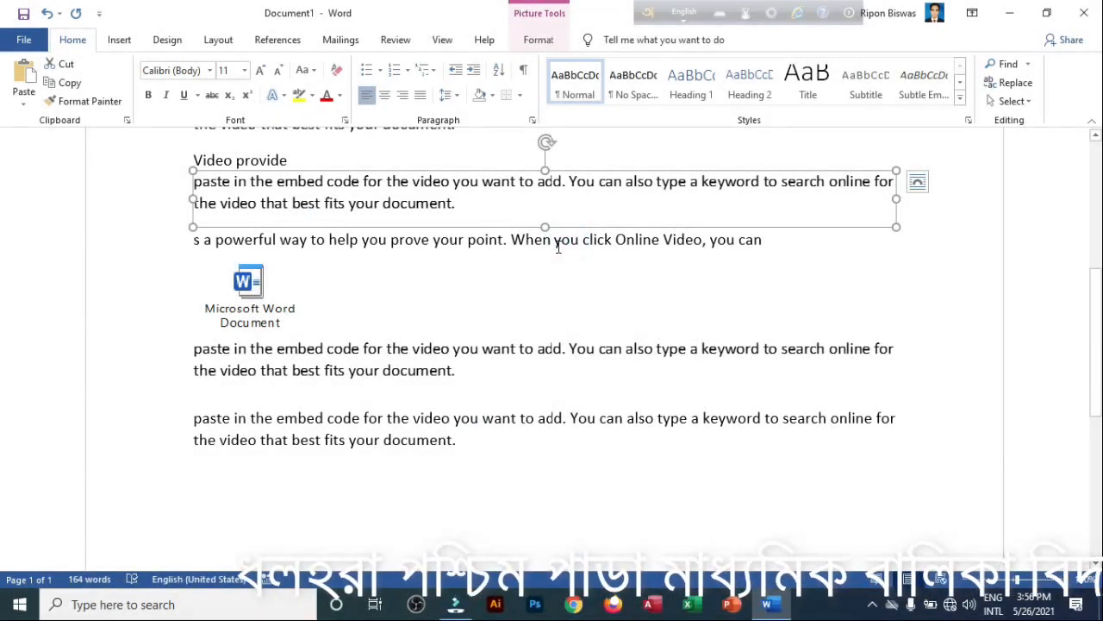
# - Copy the entire document content and paste it five times on a new line after the last paragraph
pyautogui.hotkey('ctrl', 'a')
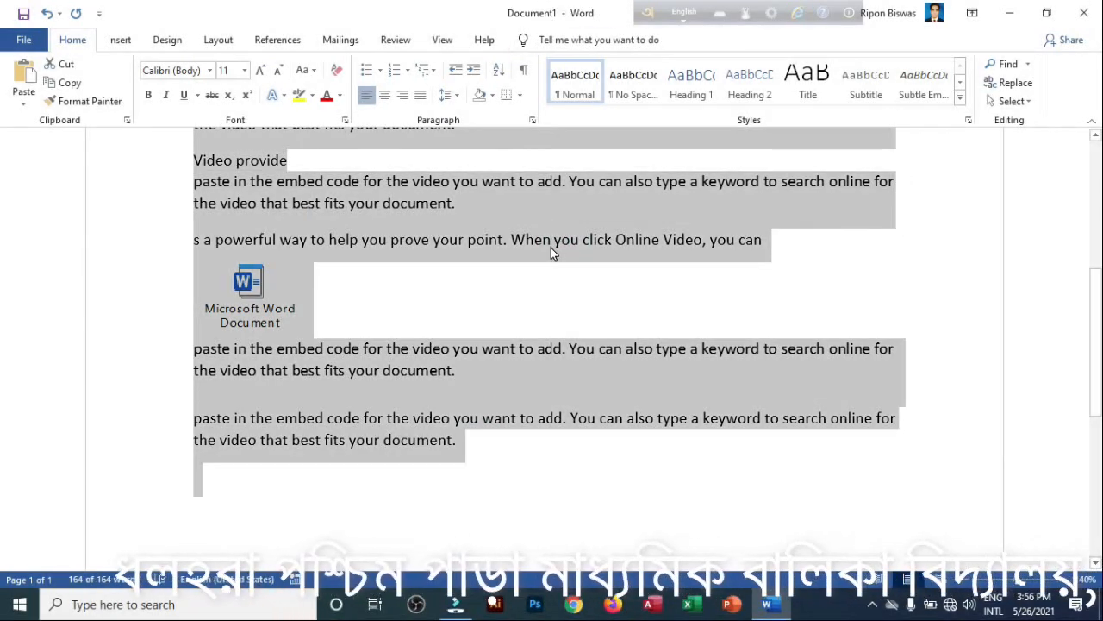
pyautogui.click(492, 453)
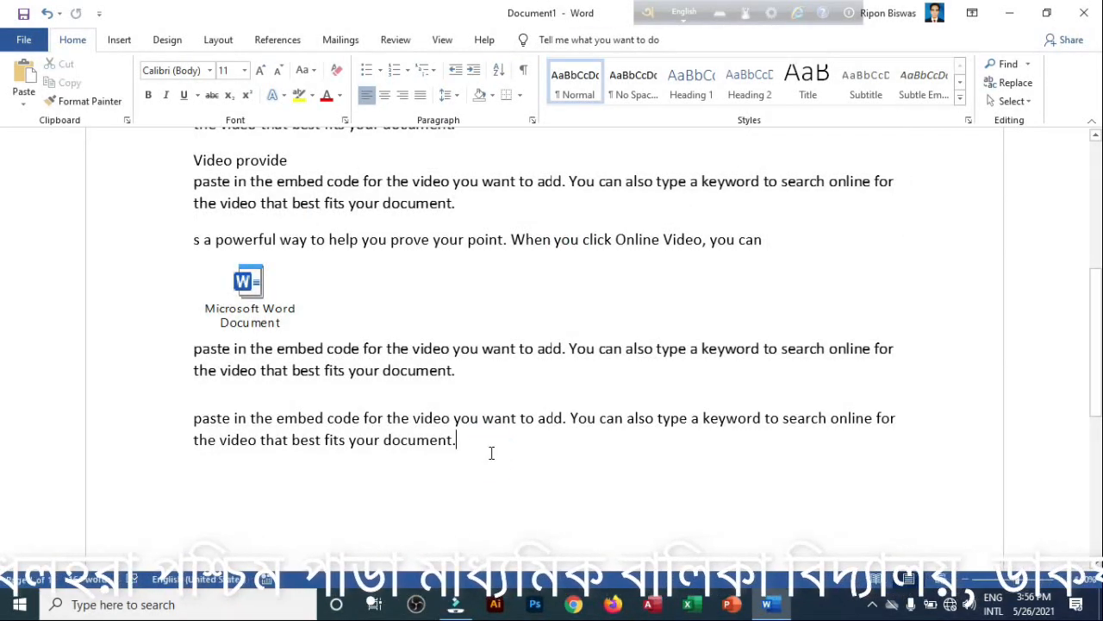
pyautogui.press('Return')
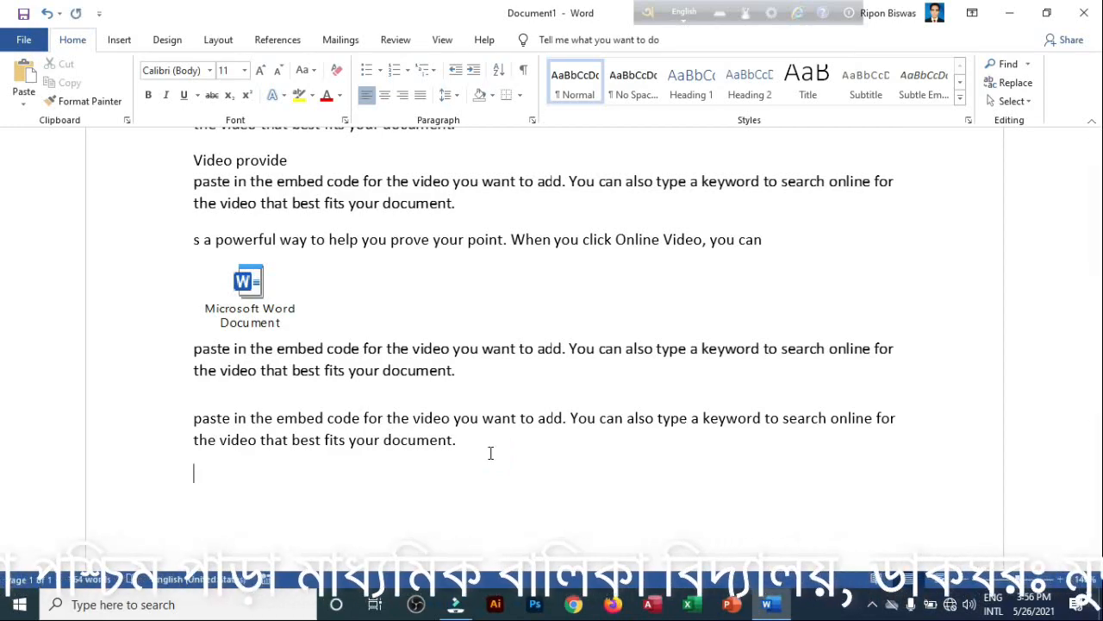
pyautogui.write('paste in the embed code for the video you want to add. You can also type a keyword to search online for the video that best fits your document.')
pyautogui.hotkey('ctrl', 'v')
pyautogui.hotkey('ctrl', 'v')
pyautogui.hotkey('ctrl', 'v')
pyautogui.hotkey('ctrl', 'v')
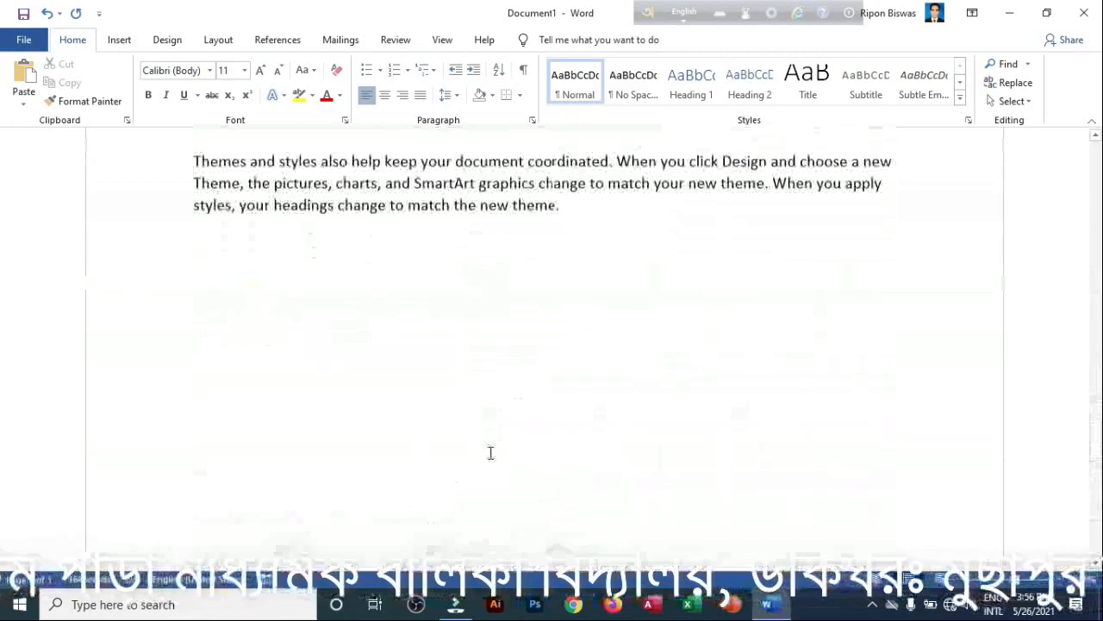
# - Make the first "To make your document look professionally produced" paragraph bold and enlarge it to 14 pt
pyautogui.scroll(20, 454, 443)
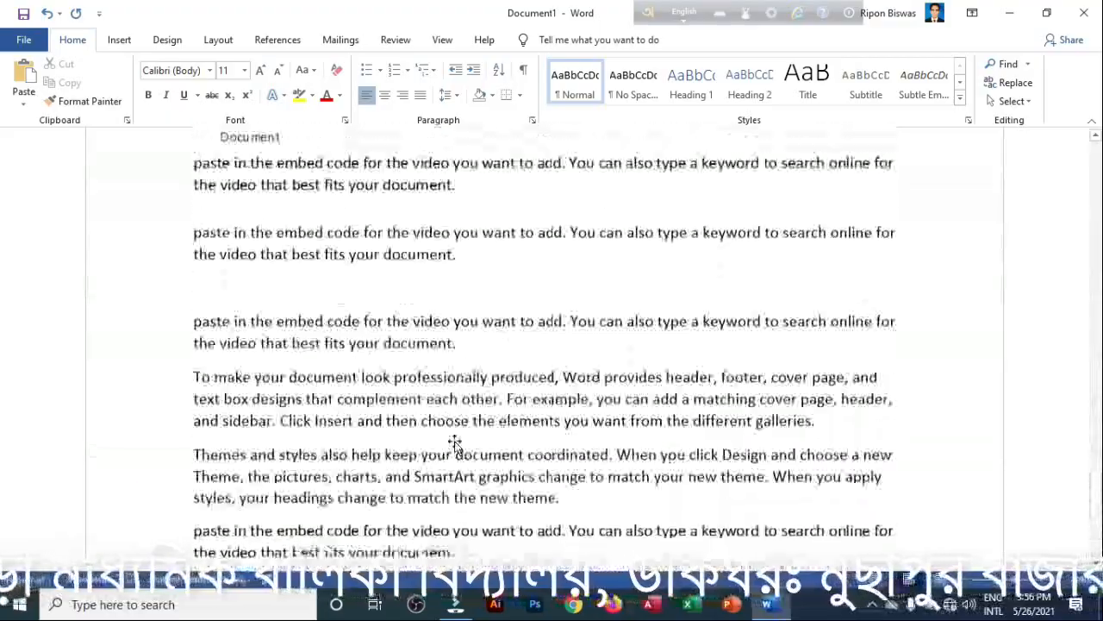
pyautogui.scroll(10, 446, 420)
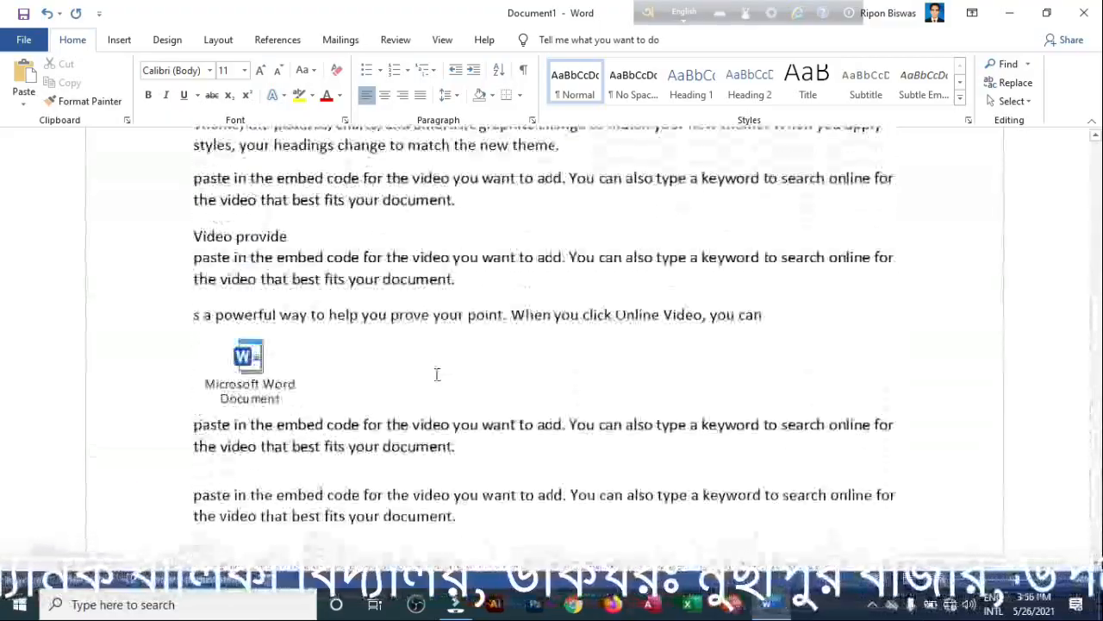
pyautogui.scroll(5, 424, 362)
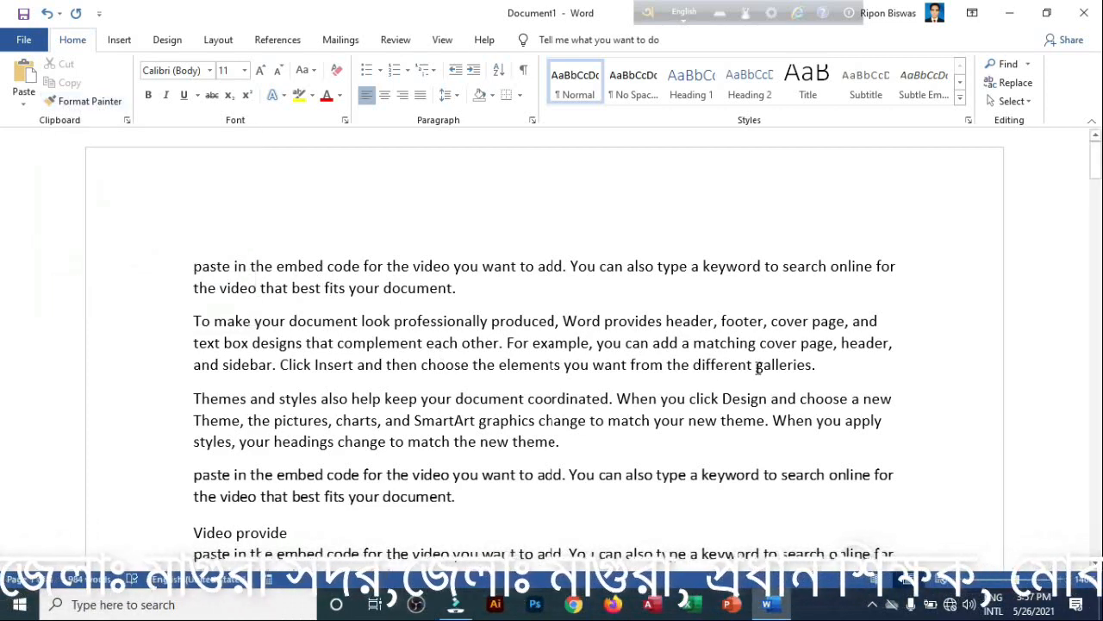
pyautogui.moveTo(833, 366); pyautogui.dragTo(196, 319)
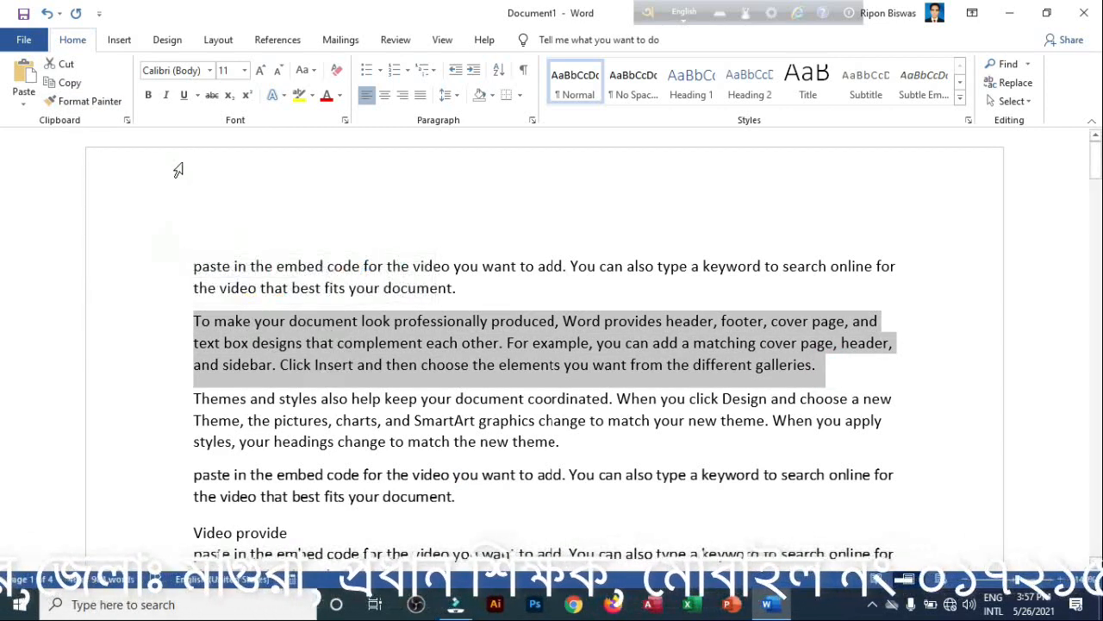
pyautogui.click(148, 94)
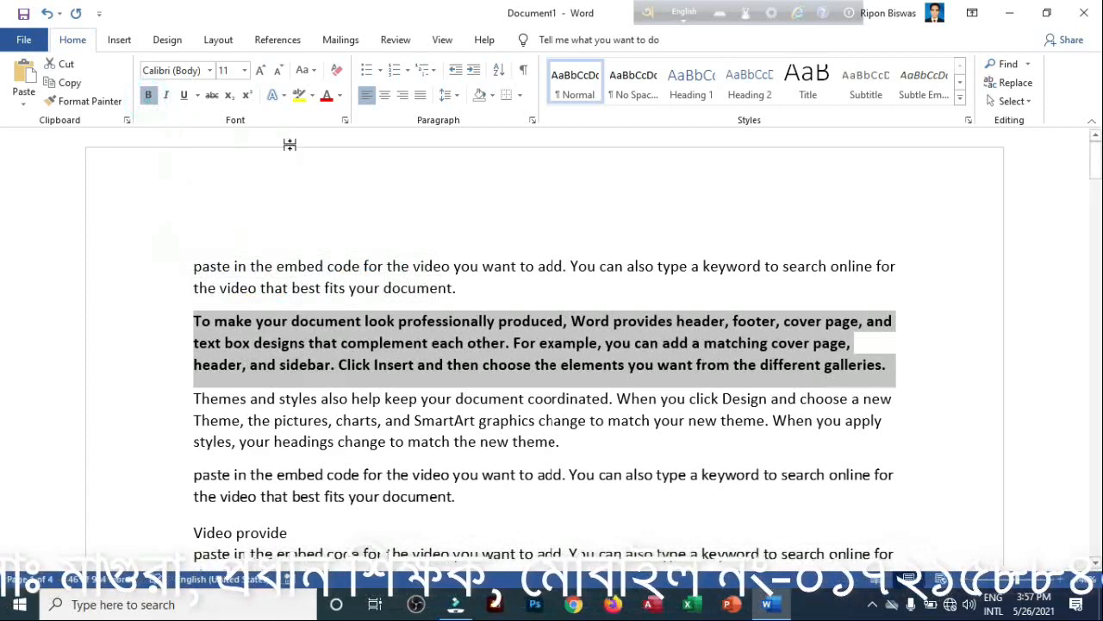
pyautogui.click(265, 71)
pyautogui.click(264, 71)
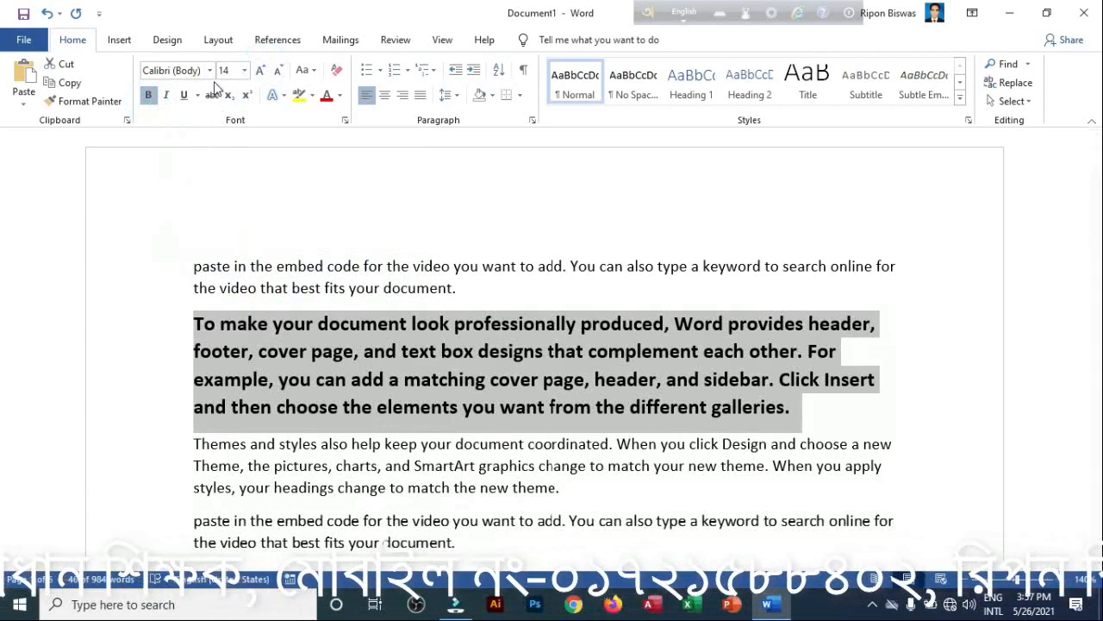
# - Italicize and underline the selected "To make your document look professionally produced" paragraph and color its text red
pyautogui.click(165, 95)
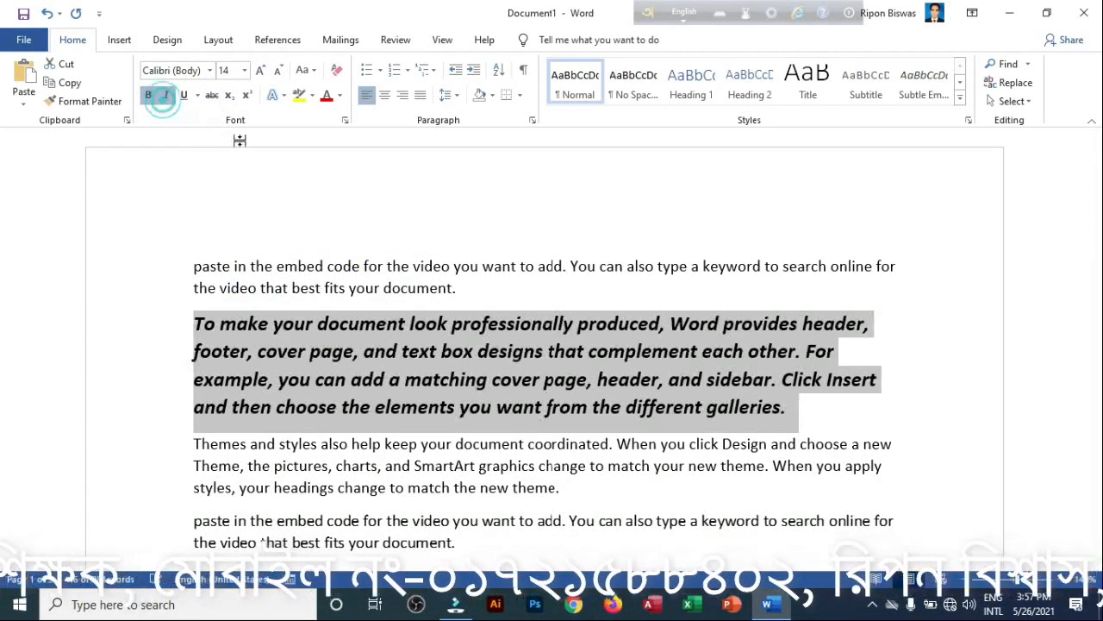
pyautogui.click(185, 95)
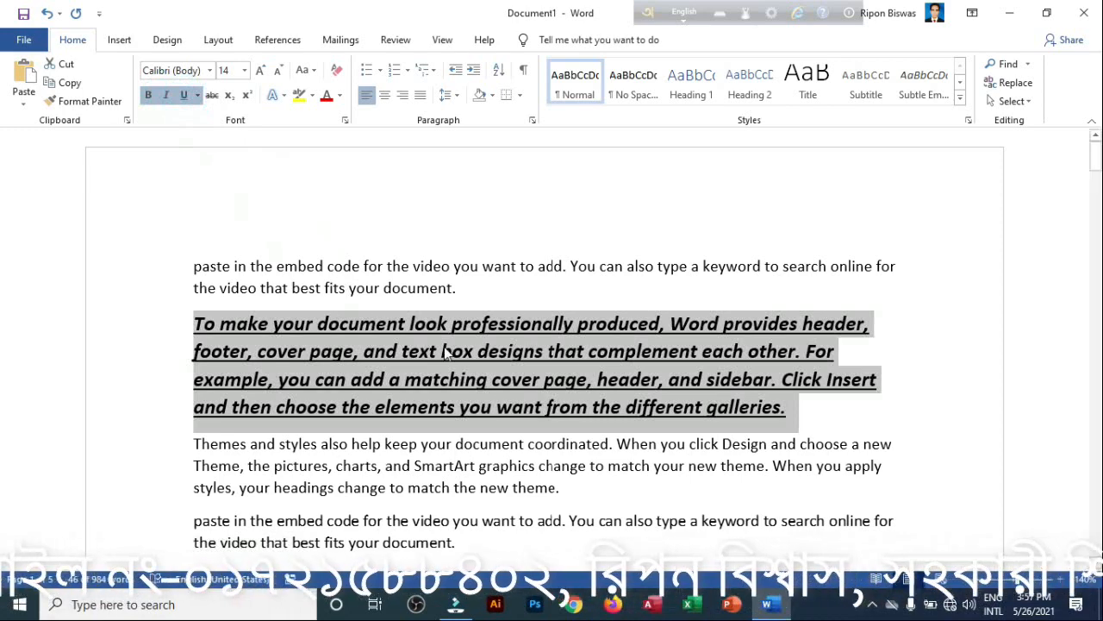
pyautogui.click(339, 96)
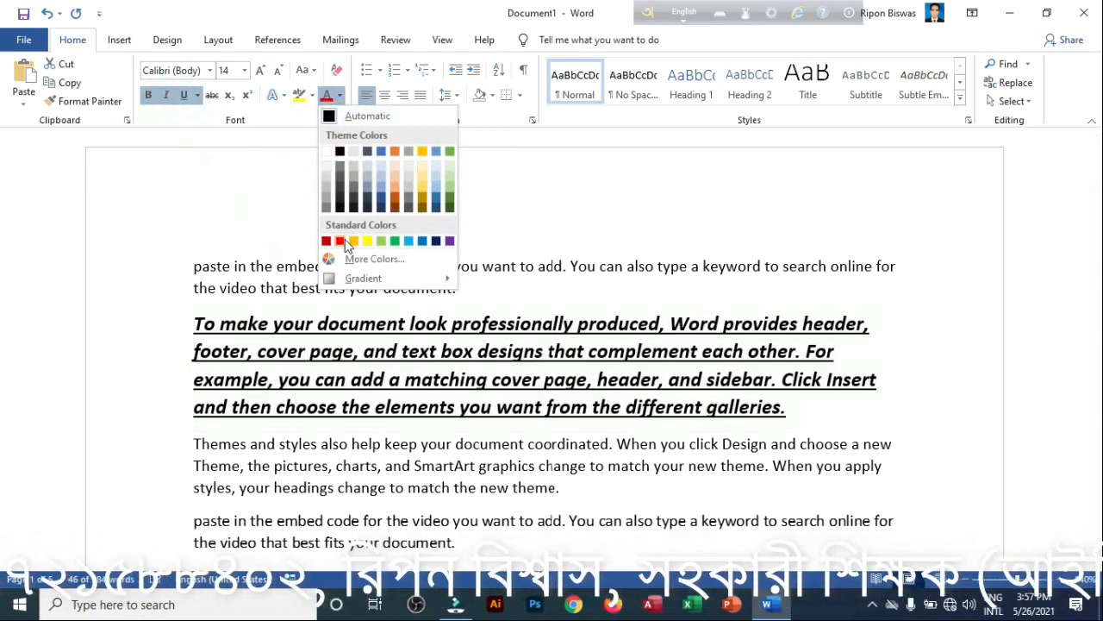
pyautogui.click(340, 242)
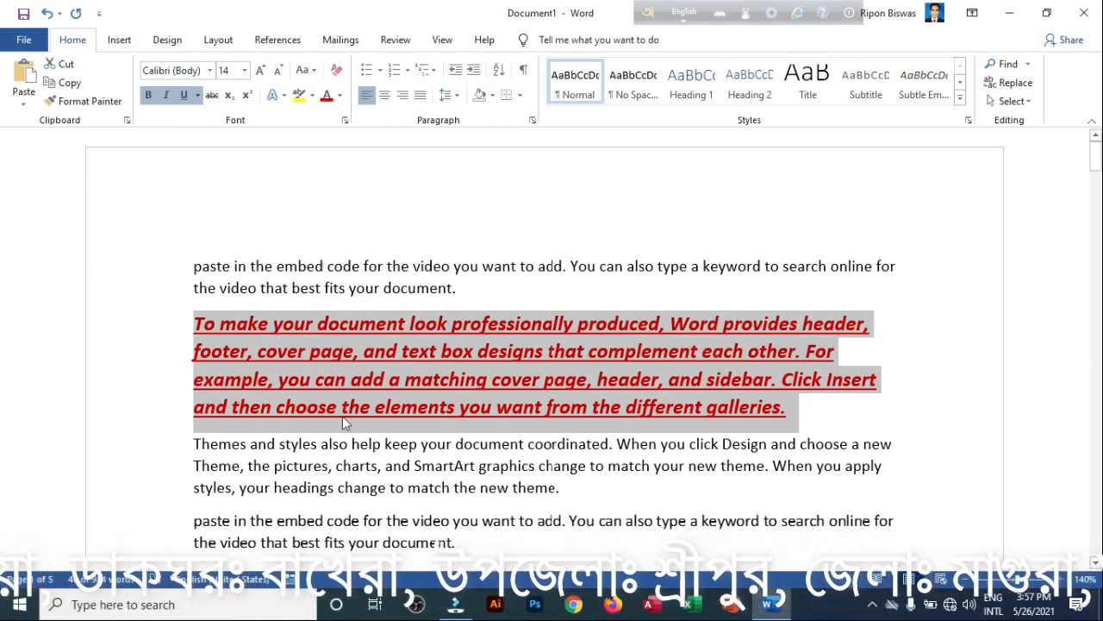
# - Look through the pasted copies for other paragraphs that could receive the red paragraph's formatting
pyautogui.scroll(-5, 345, 419)
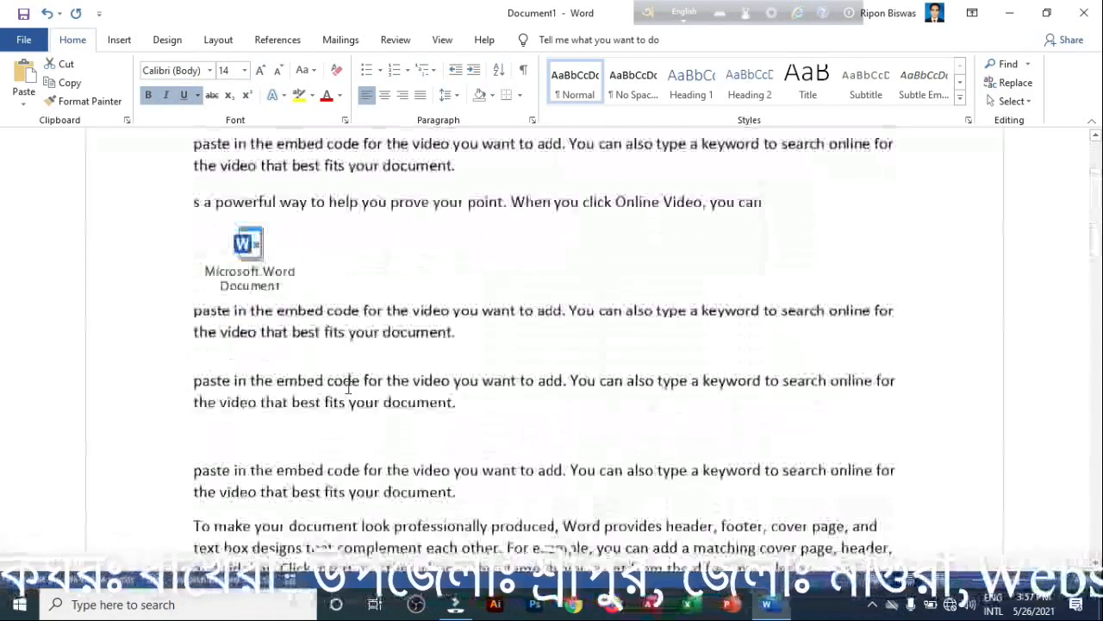
pyautogui.scroll(-8, 348, 388)
pyautogui.scroll(-1, 412, 336)
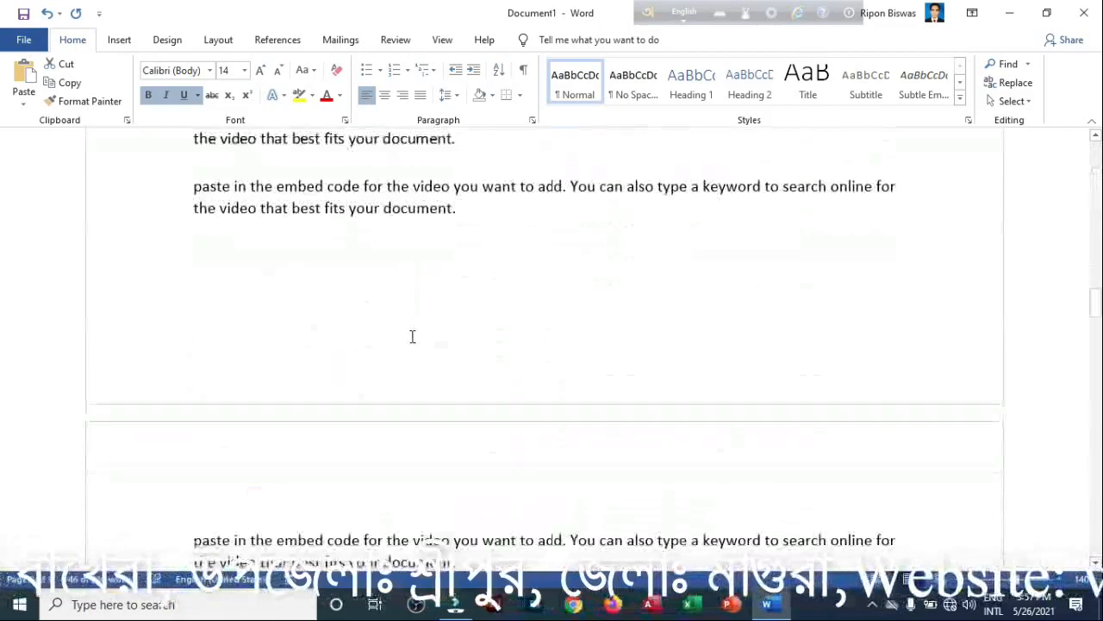
pyautogui.scroll(-9, 412, 336)
pyautogui.scroll(2, 409, 336)
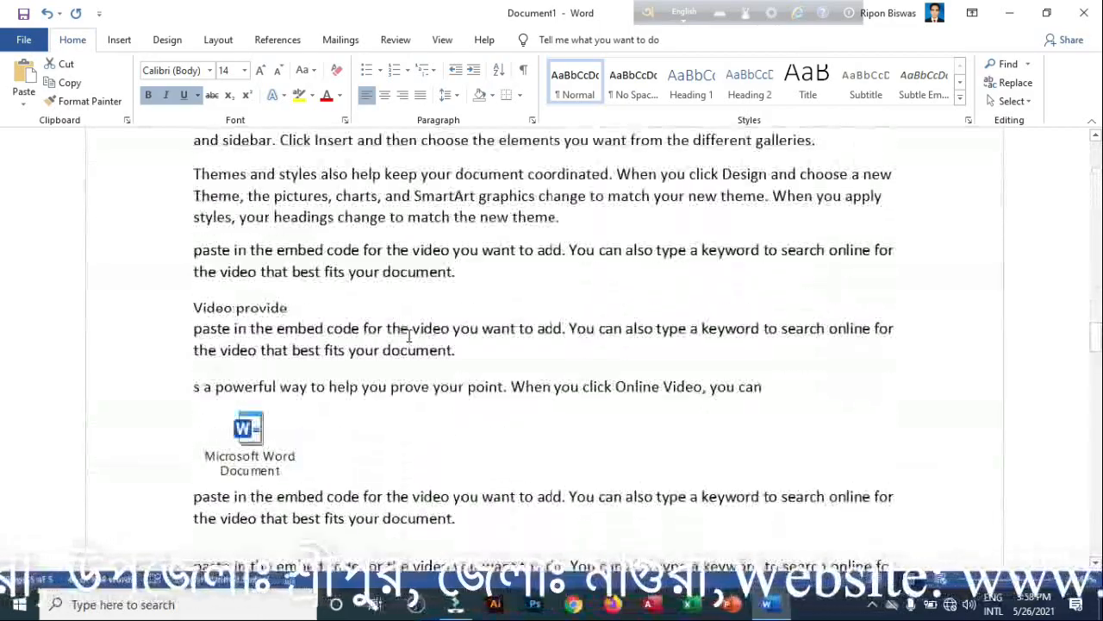
pyautogui.scroll(4, 409, 337)
pyautogui.scroll(-7, 407, 335)
pyautogui.scroll(6, 405, 333)
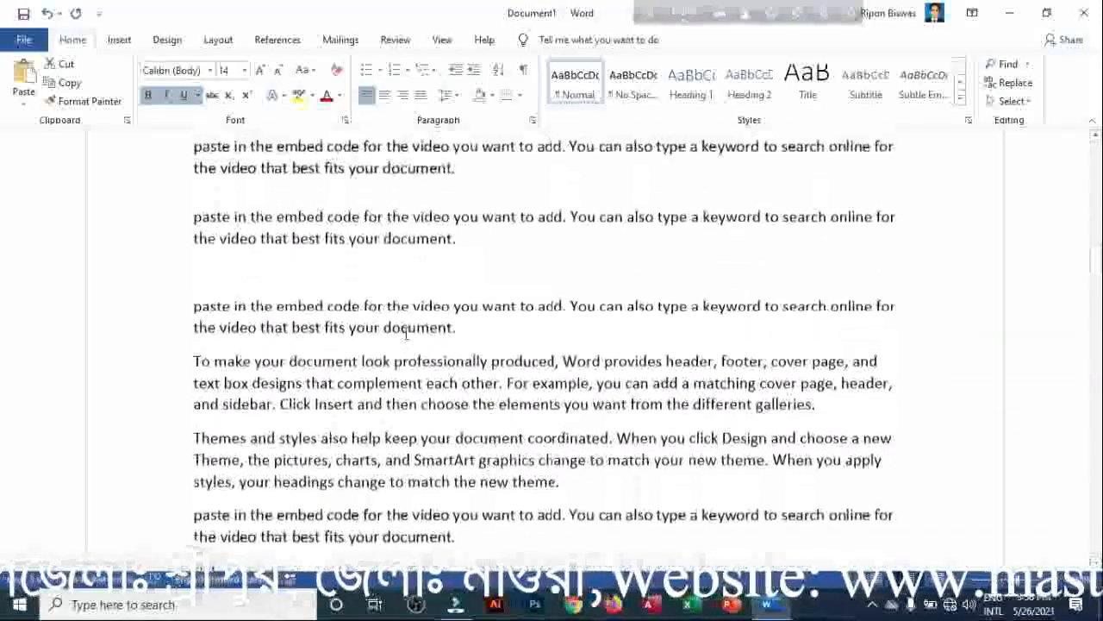
pyautogui.scroll(-7, 406, 335)
pyautogui.scroll(2, 405, 334)
pyautogui.scroll(5, 405, 333)
pyautogui.scroll(-7, 402, 332)
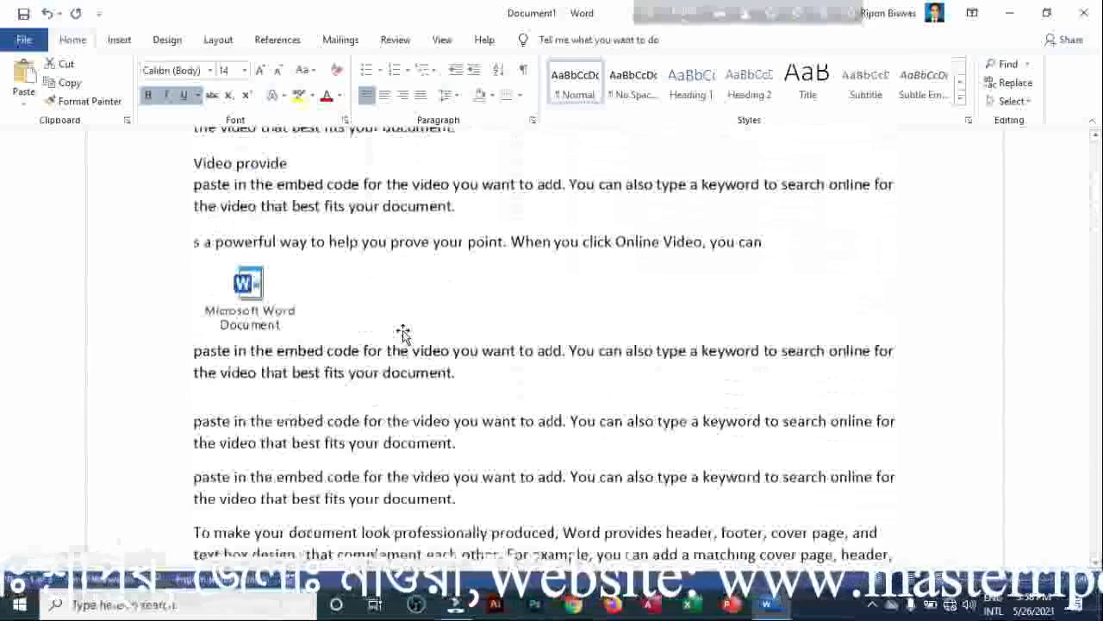
pyautogui.scroll(8, 400, 334)
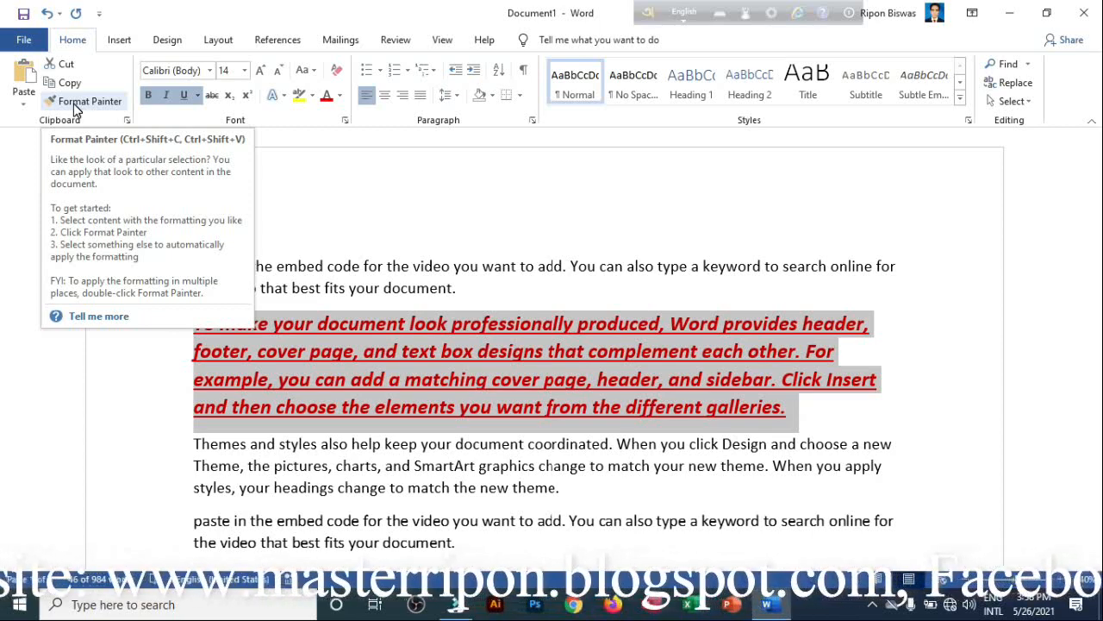
# - Pick up the red paragraph's formatting with Format Painter and try to apply it to the whole document by selecting everything
pyautogui.click(96, 107)
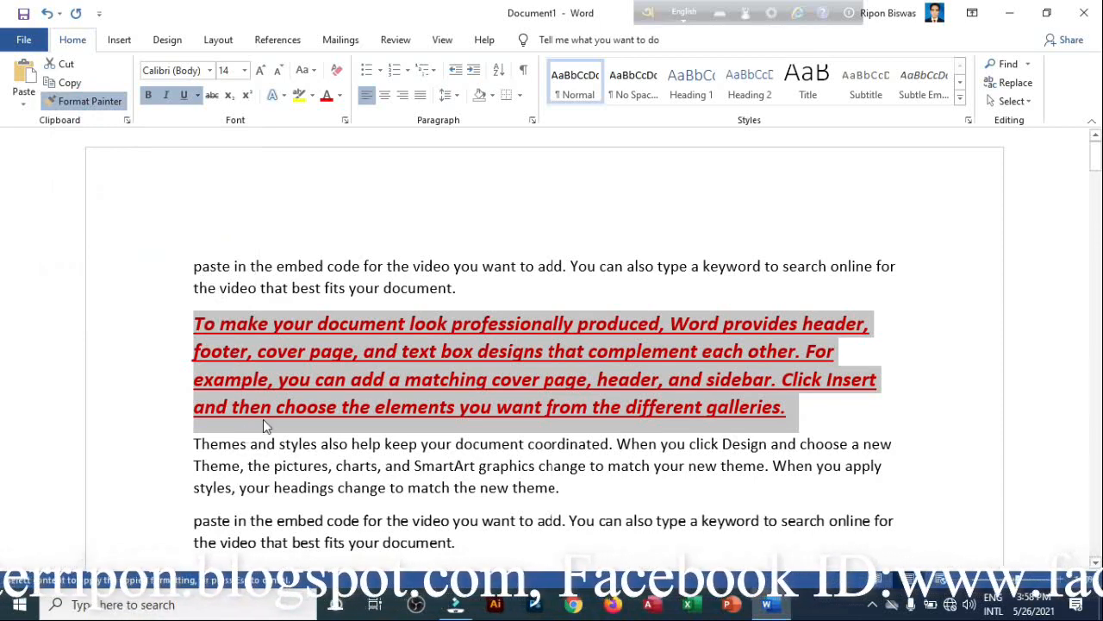
pyautogui.scroll(-2, 299, 348)
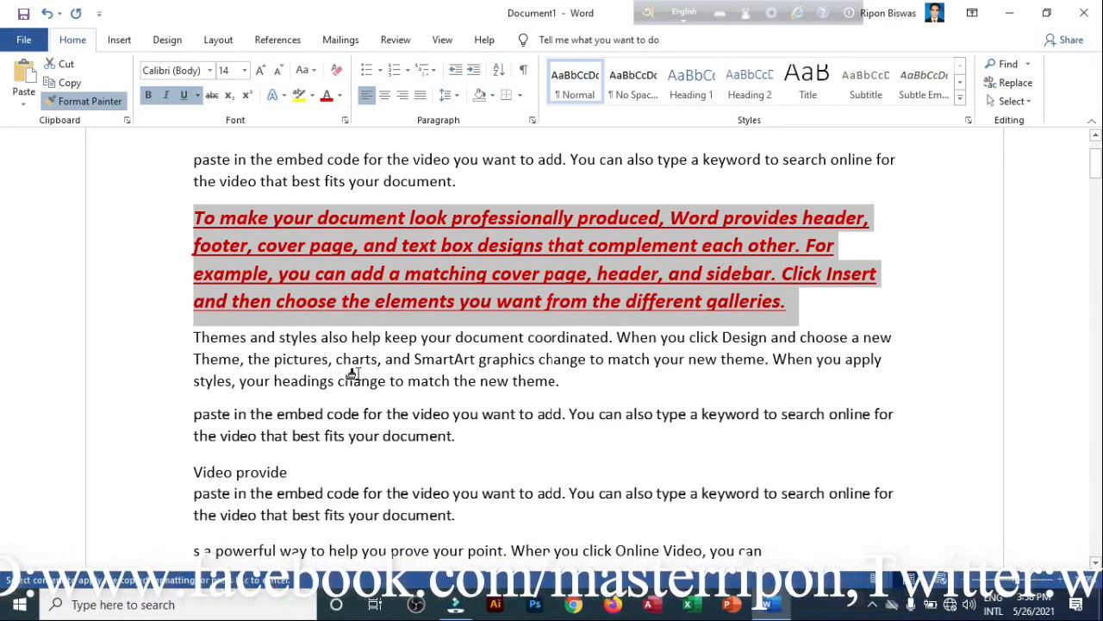
pyautogui.scroll(-15, 353, 383)
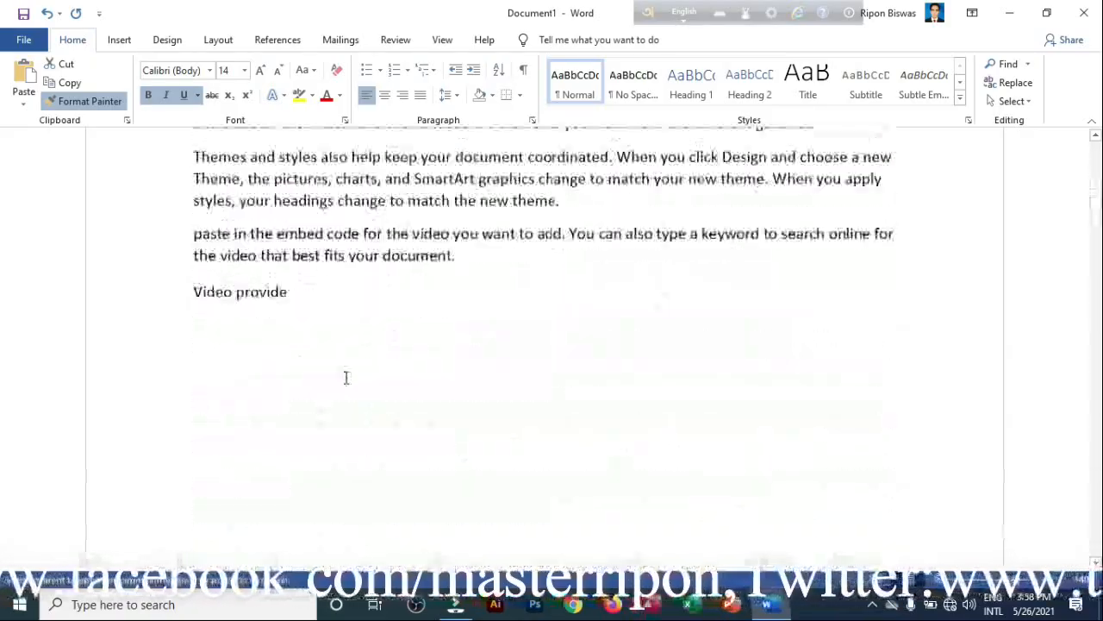
pyautogui.scroll(-14, 339, 361)
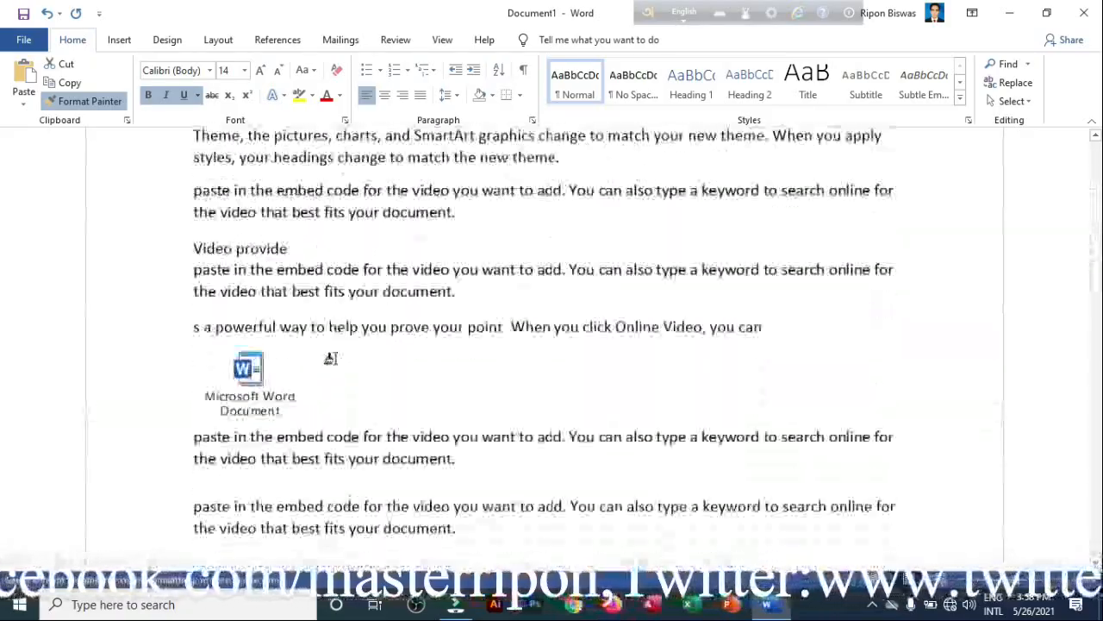
pyautogui.scroll(-14, 374, 352)
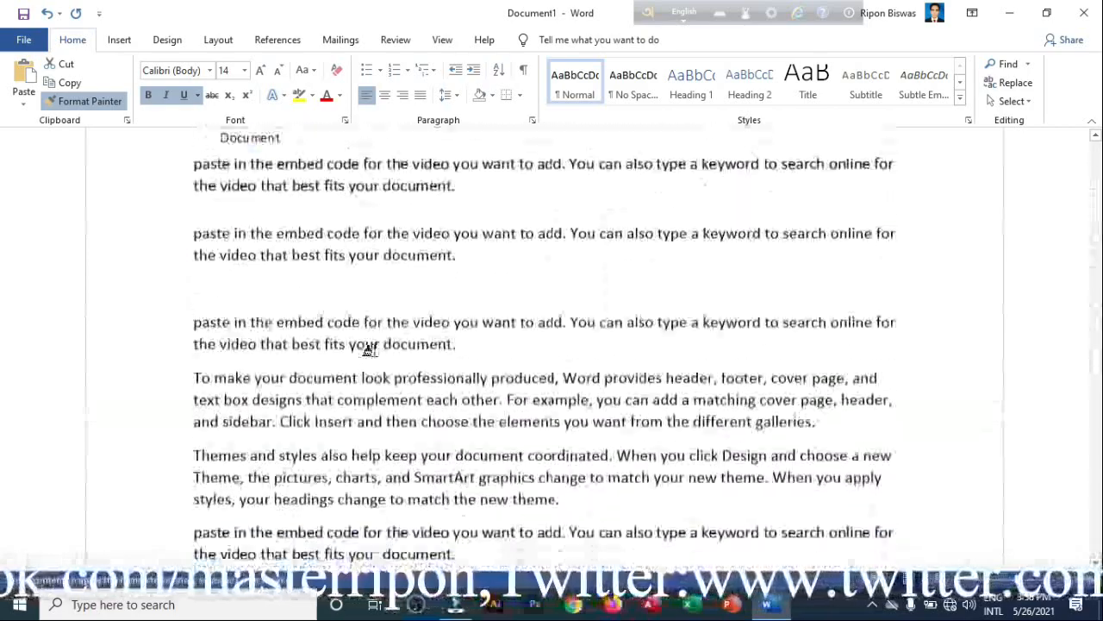
pyautogui.scroll(-14, 375, 351)
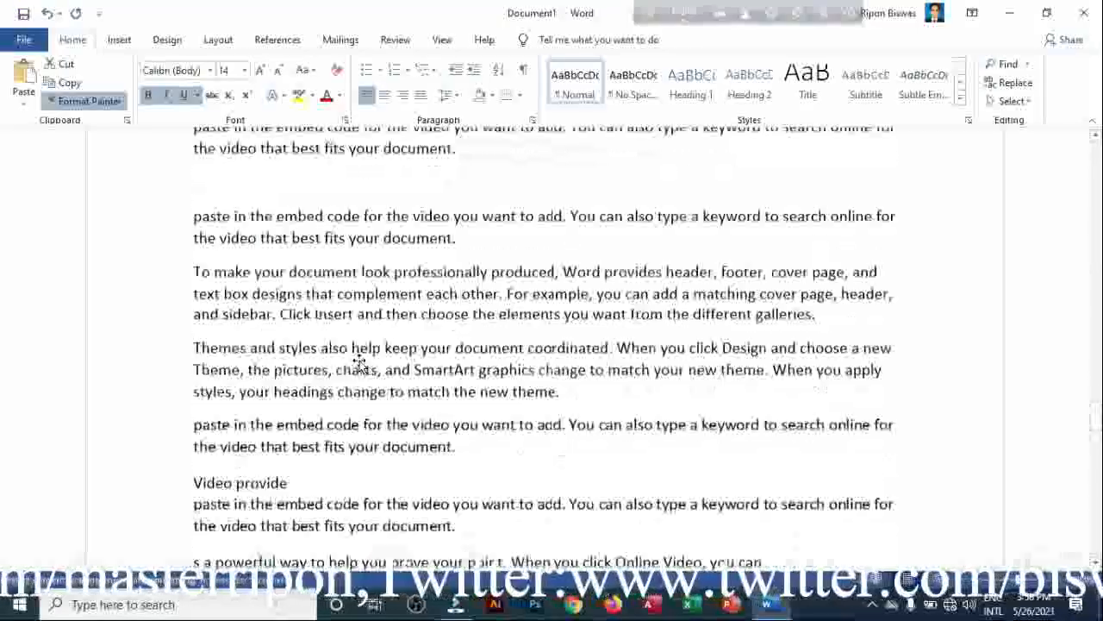
pyautogui.scroll(-4, 362, 360)
pyautogui.scroll(5, 359, 361)
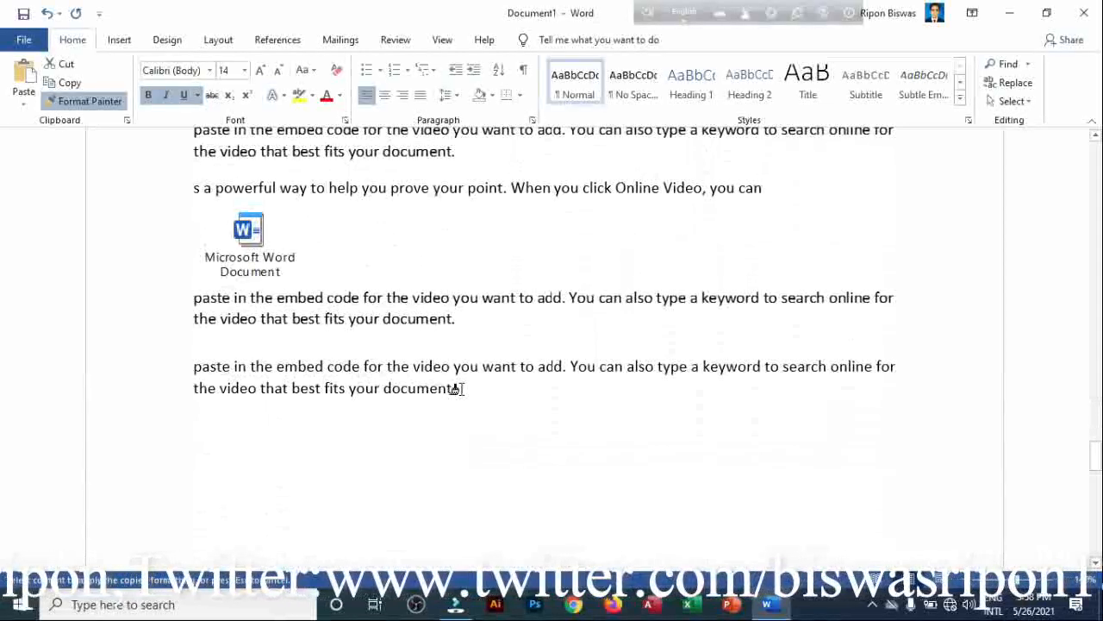
pyautogui.hotkey('ctrl', 'a')
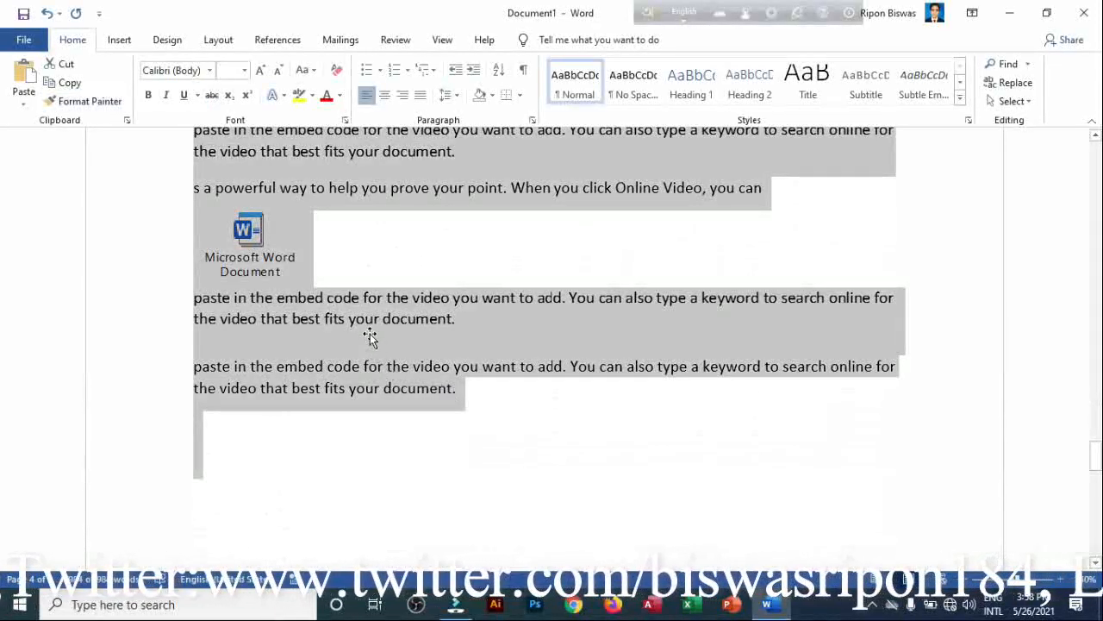
pyautogui.scroll(6, 367, 336)
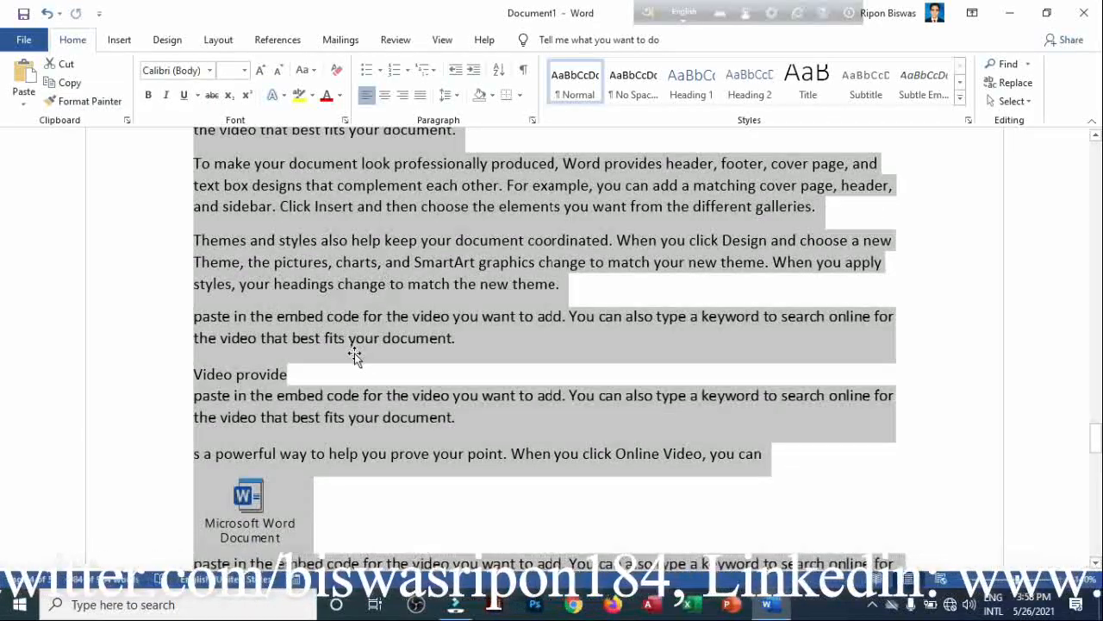
pyautogui.scroll(-20, 371, 269)
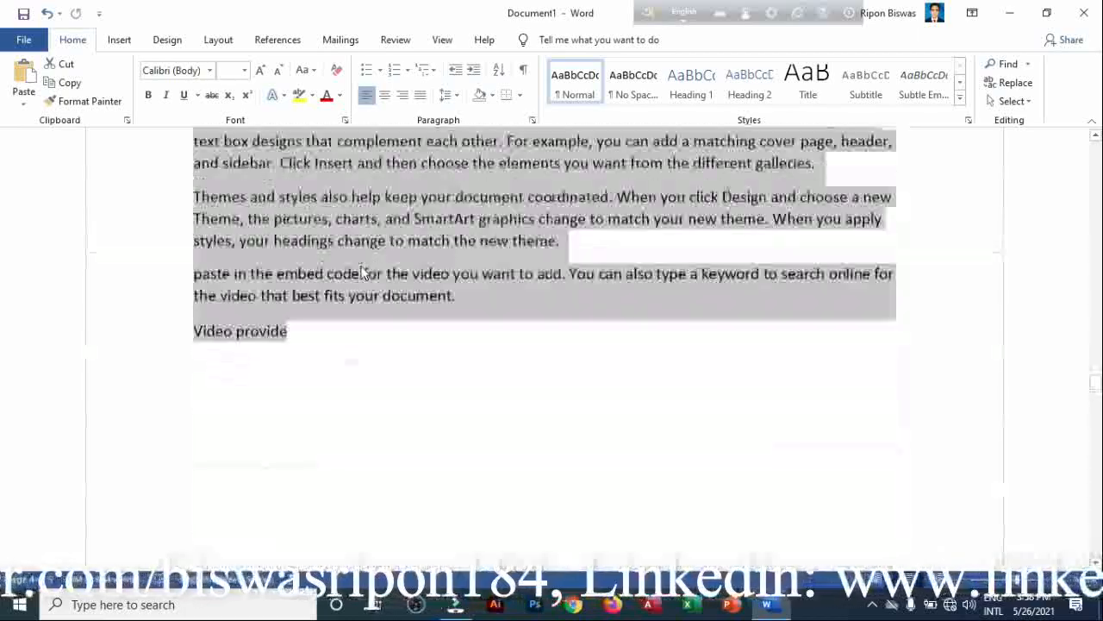
pyautogui.scroll(-20, 362, 272)
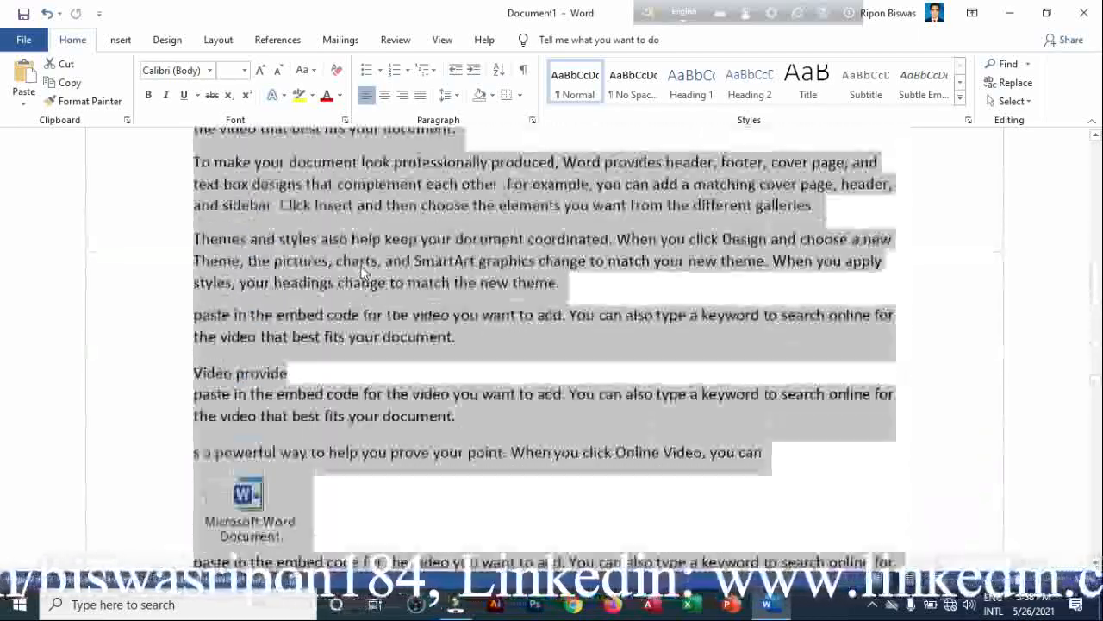
pyautogui.scroll(-20, 362, 266)
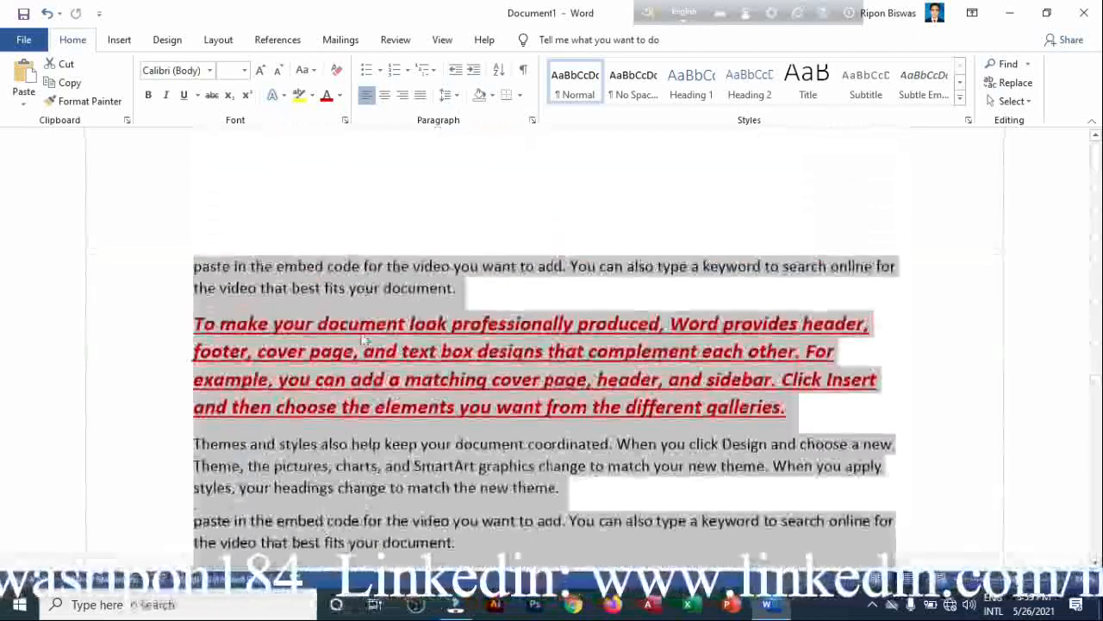
# - Copy the red paragraph's formatting with Format Painter onto the text from the first "Themes and styles" paragraph through the next "To make your document" paragraph
pyautogui.scroll(-1, 375, 379)
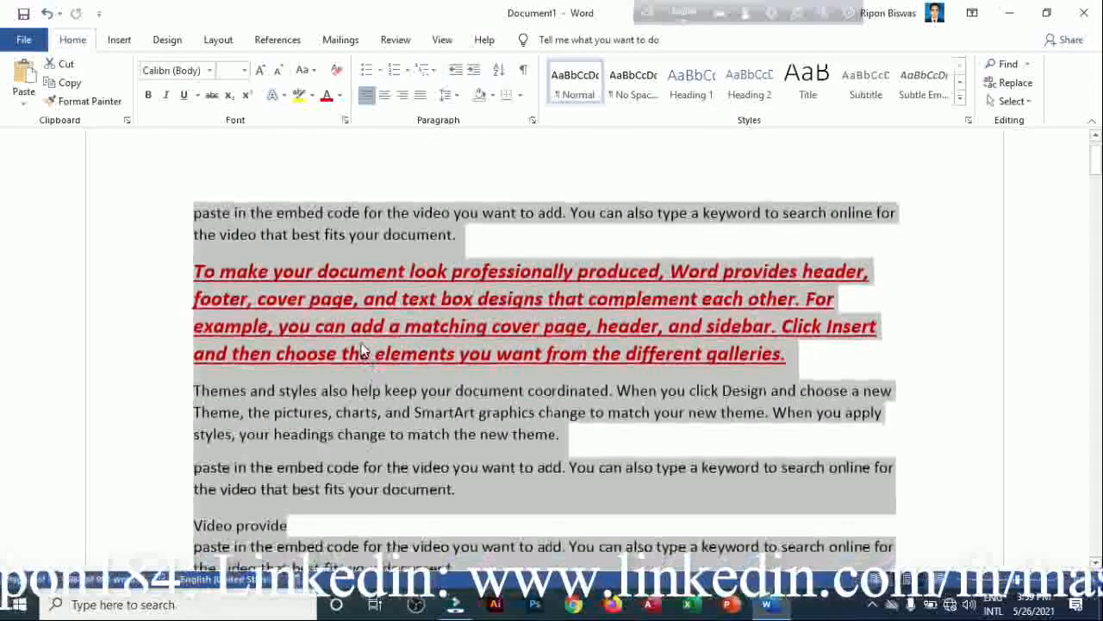
pyautogui.click(351, 326)
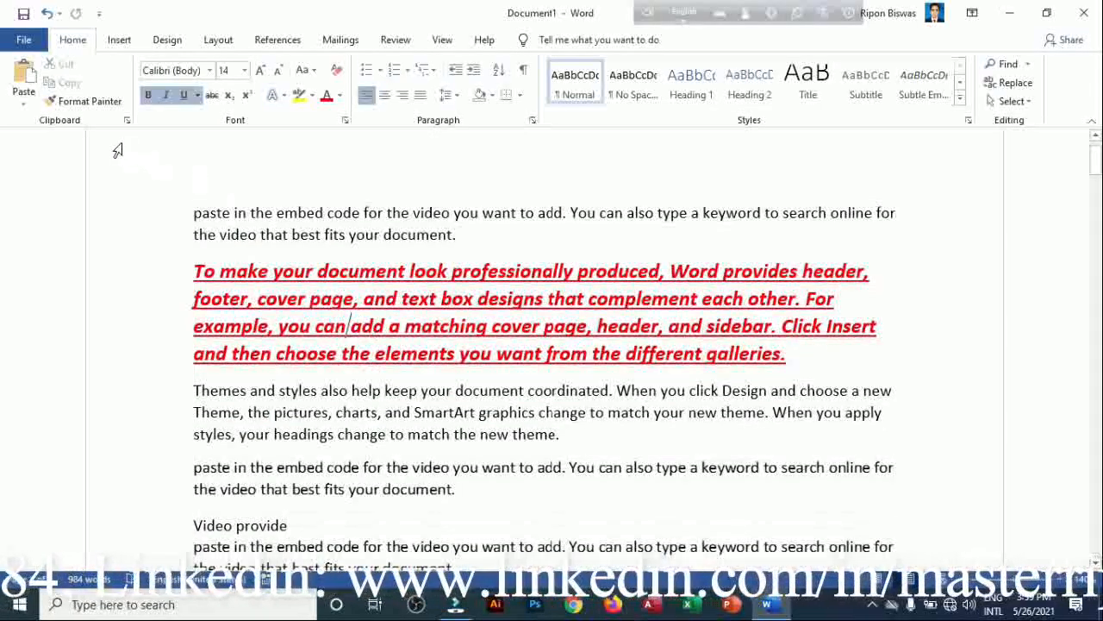
pyautogui.click(89, 102)
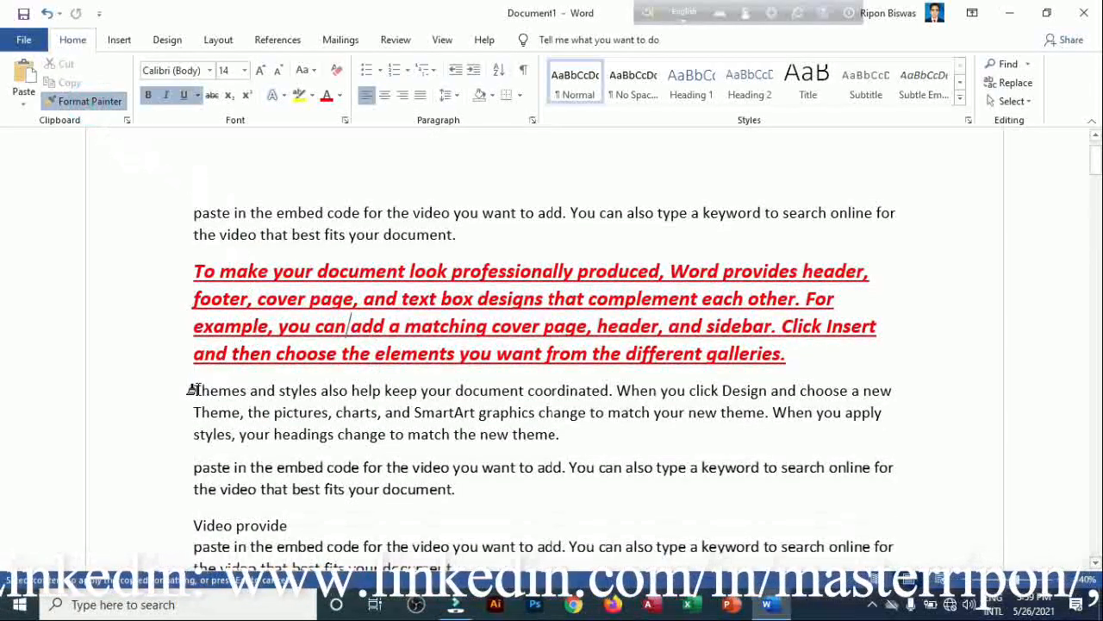
pyautogui.moveTo(188, 388)
pyautogui.mouseDown()
pyautogui.moveTo(206, 427)
pyautogui.moveTo(317, 480)
pyautogui.mouseUp()
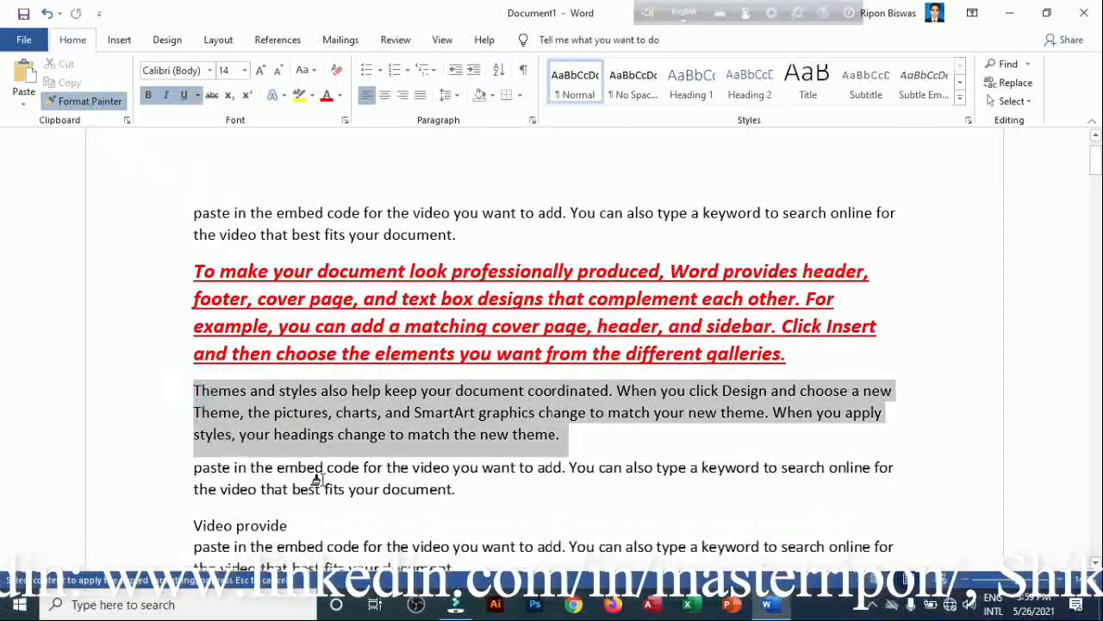
pyautogui.moveTo(395, 510)
pyautogui.mouseDown()
pyautogui.moveTo(470, 576)
pyautogui.moveTo(540, 562)
pyautogui.moveTo(485, 465)
pyautogui.moveTo(419, 481)
pyautogui.mouseUp()
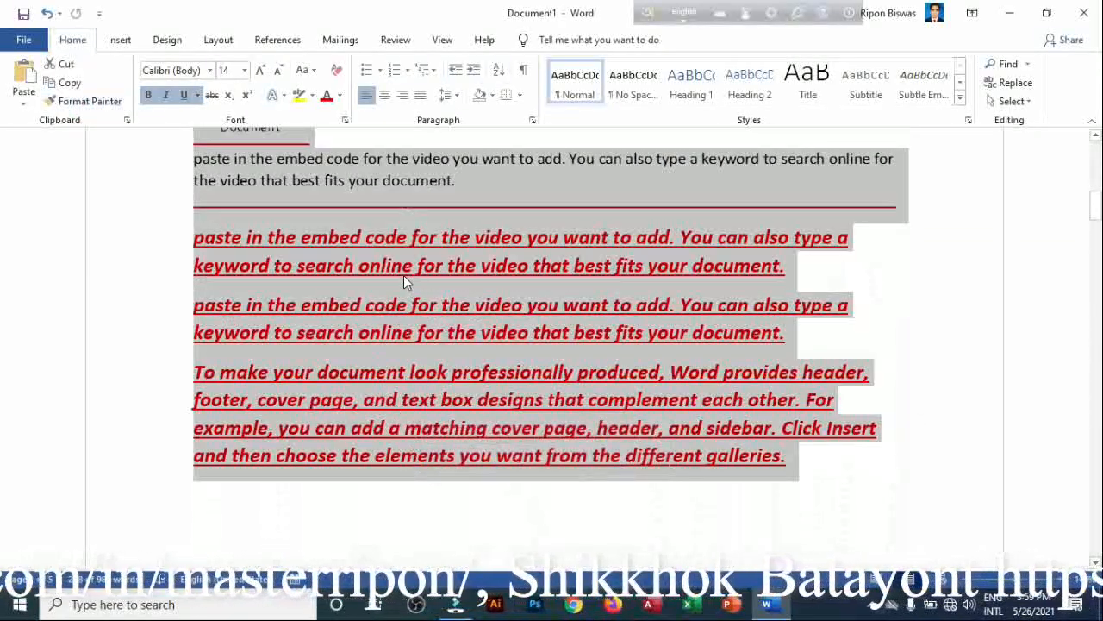
# - Review the text covered by Format Painter and select the pasted pictures of the "paste in the embed code" paragraph to check them
pyautogui.scroll(3, 402, 281)
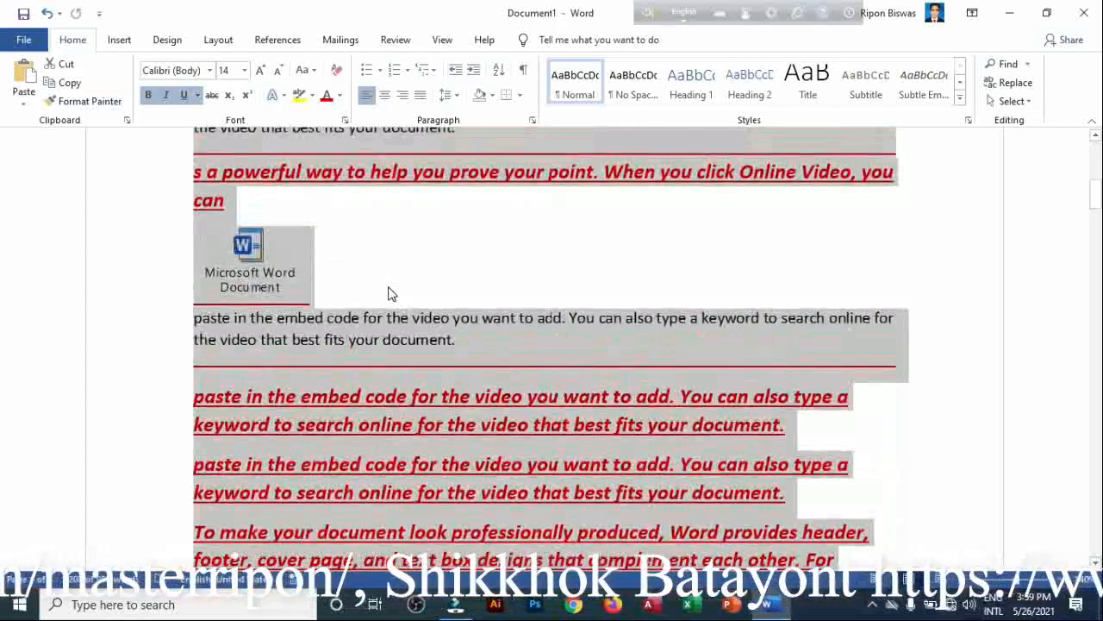
pyautogui.scroll(4, 388, 294)
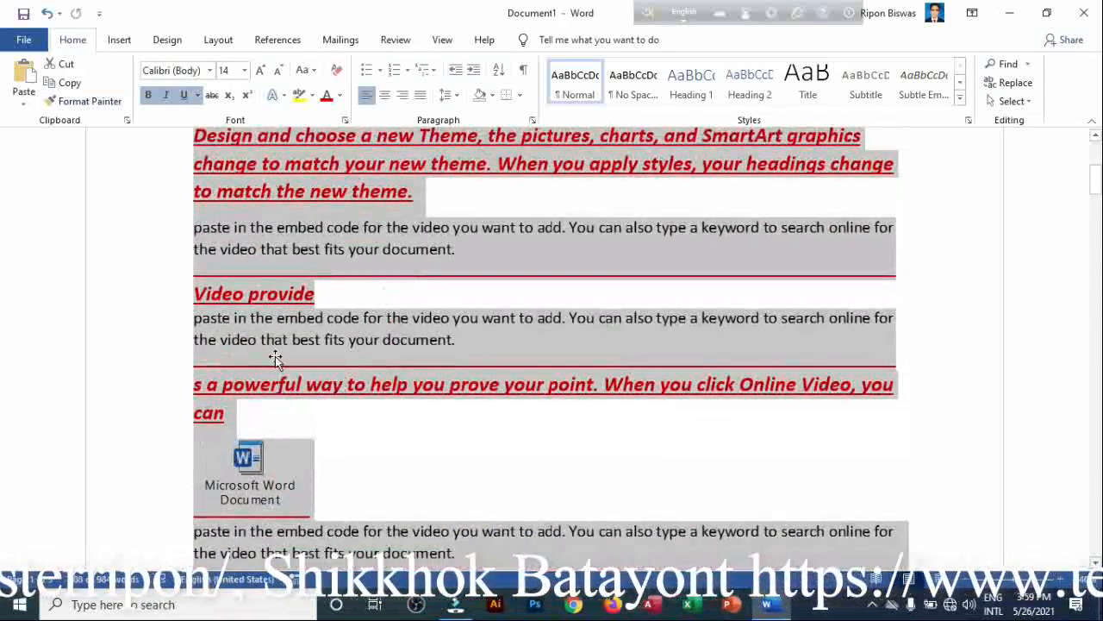
pyautogui.scroll(5, 373, 188)
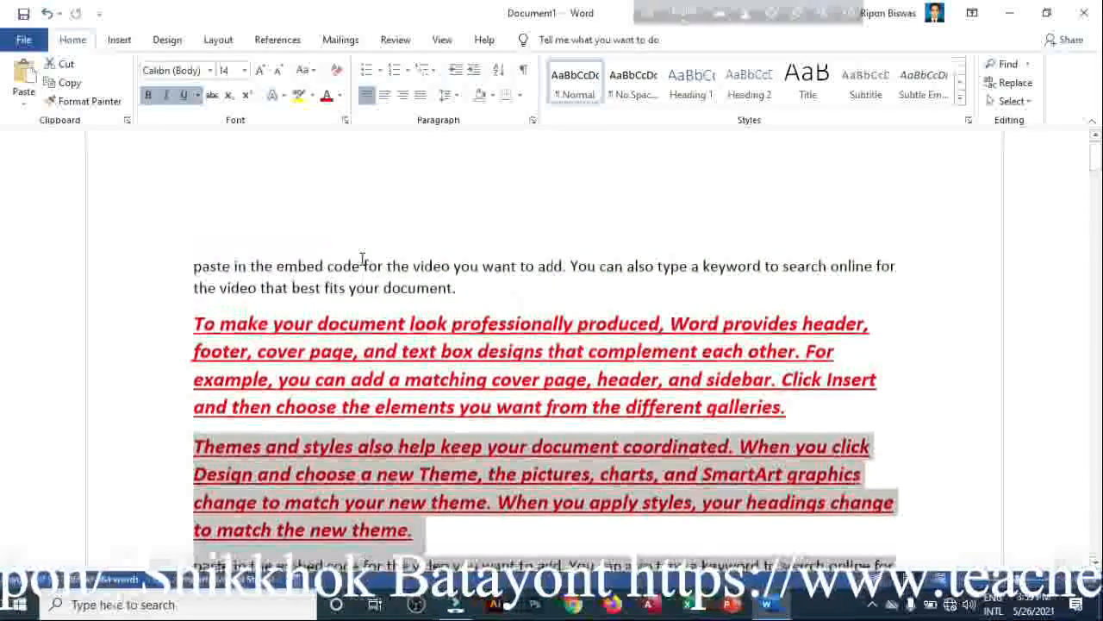
pyautogui.scroll(-4, 364, 265)
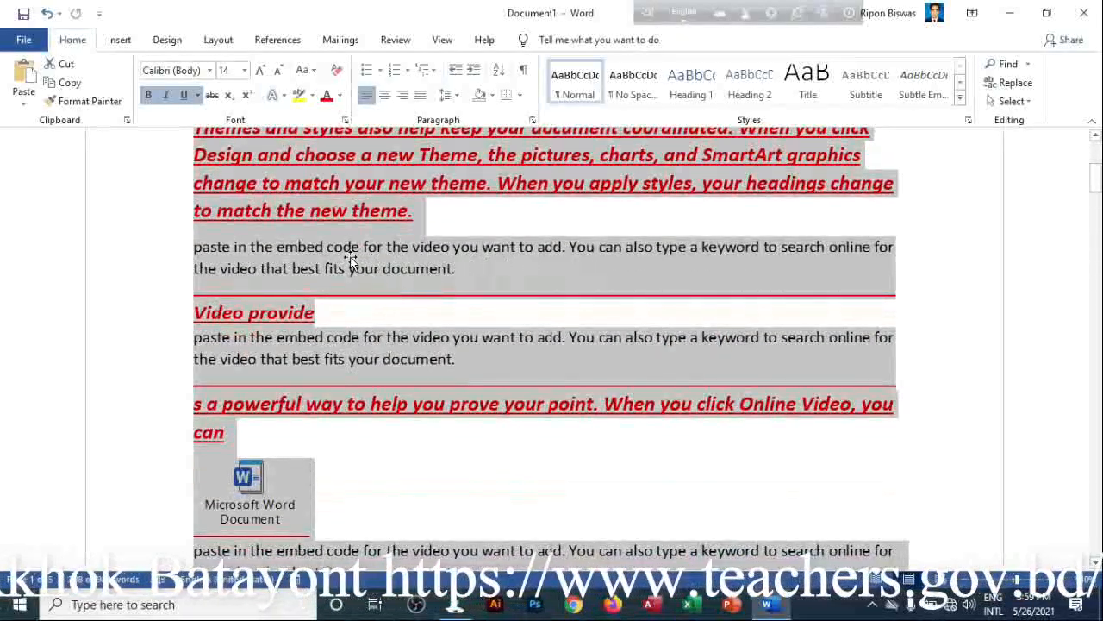
pyautogui.click(377, 263)
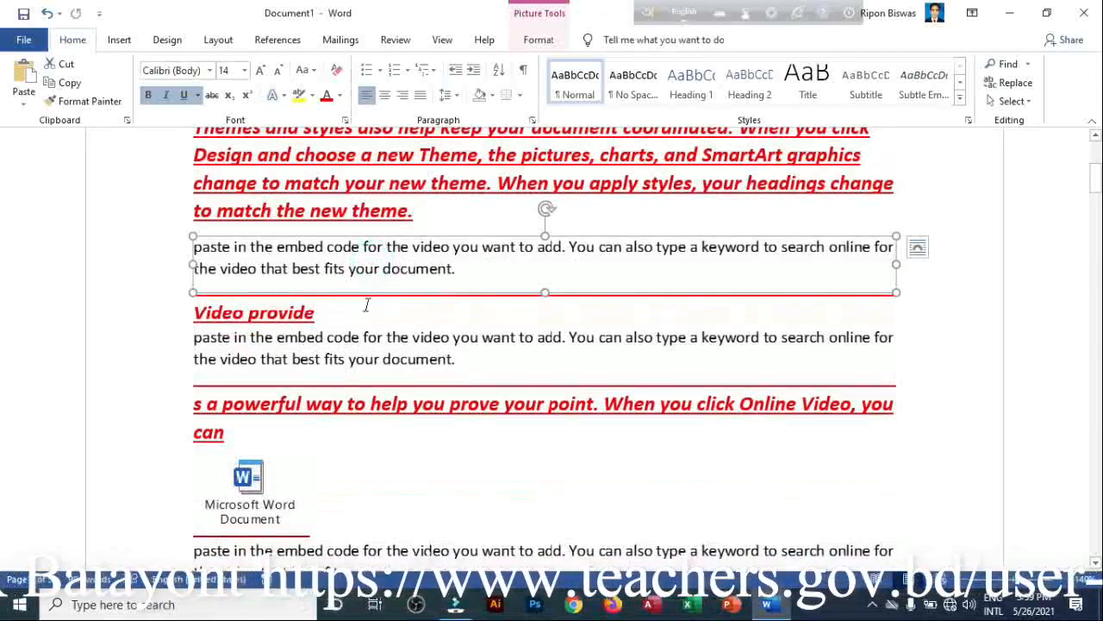
pyautogui.scroll(-3, 358, 291)
pyautogui.click(361, 198)
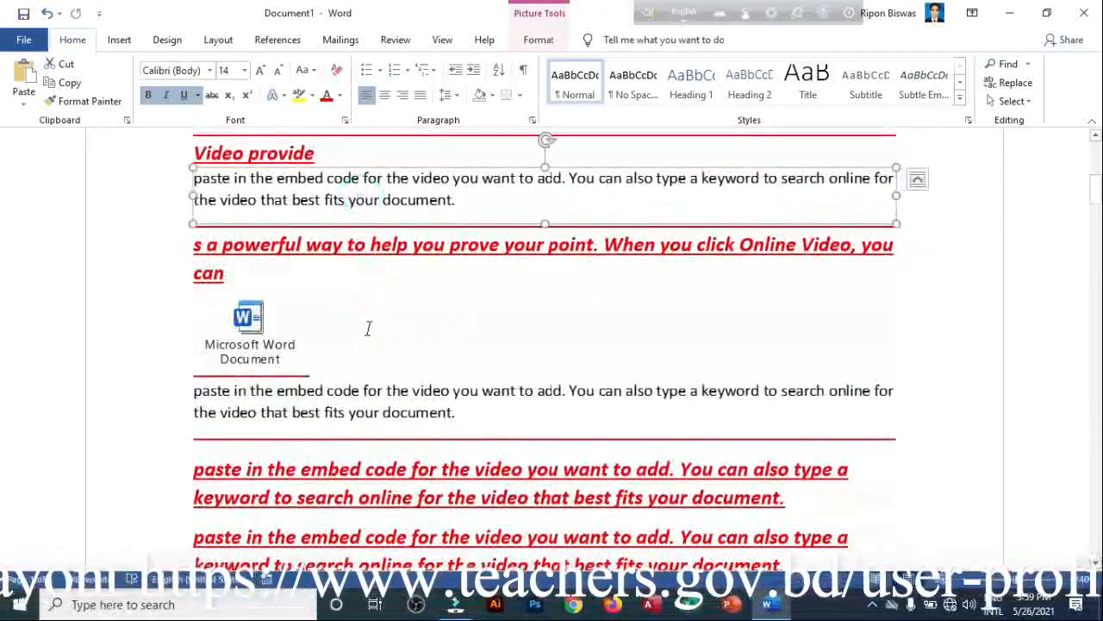
pyautogui.scroll(-2, 367, 325)
pyautogui.click(342, 297)
pyautogui.scroll(-5, 425, 312)
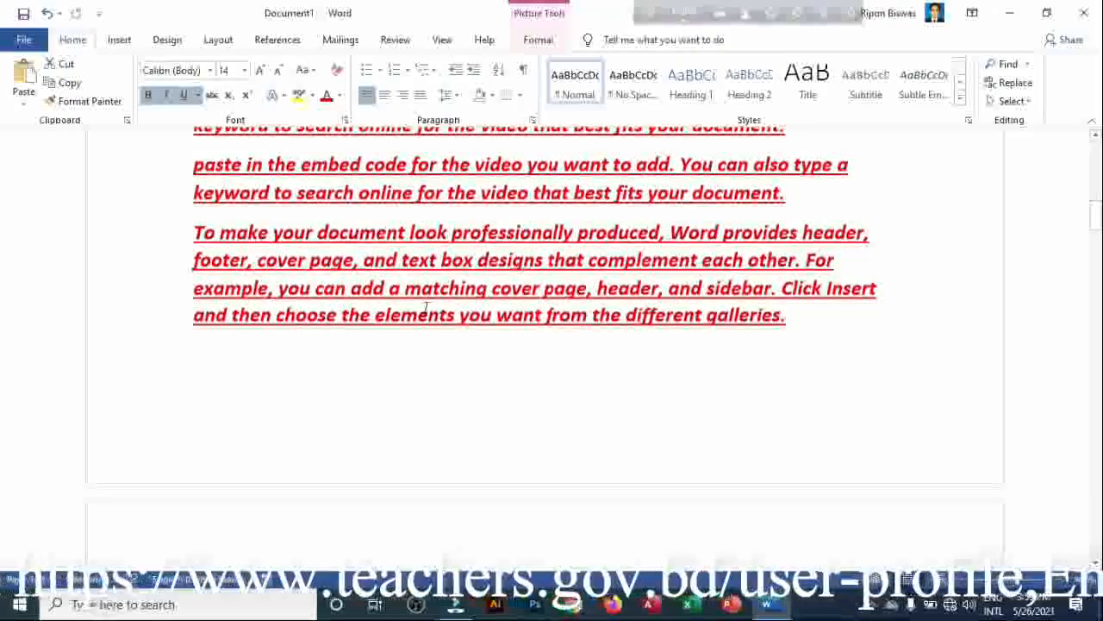
# - Compare the red paragraphs with the pasted pictures again and read the usage tip for Format Painter
pyautogui.scroll(13, 423, 308)
pyautogui.scroll(1, 423, 307)
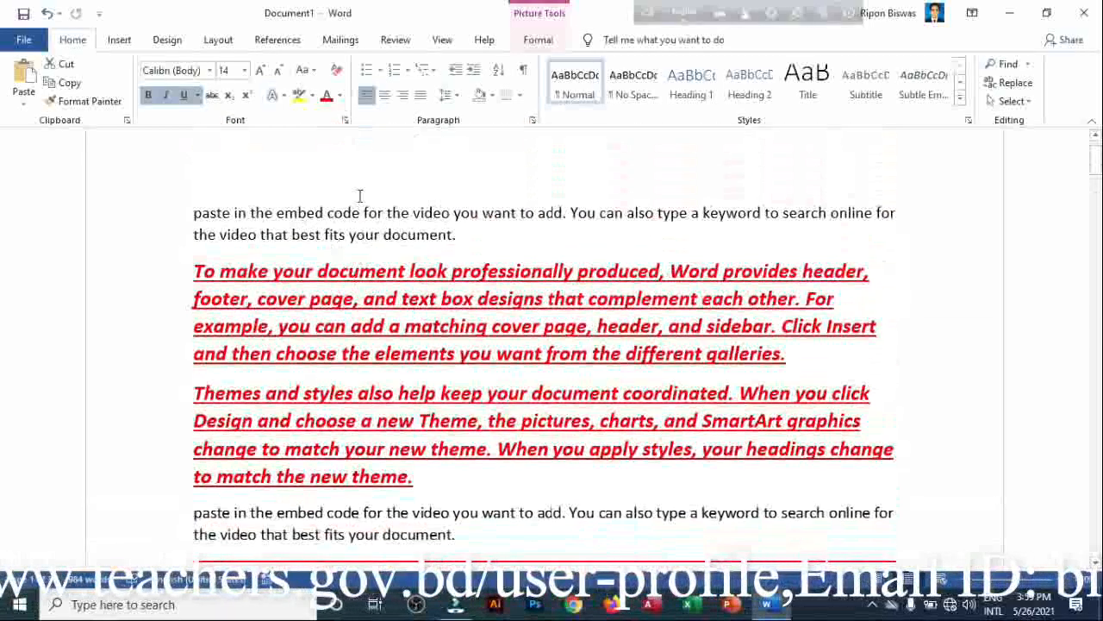
pyautogui.scroll(-3, 457, 317)
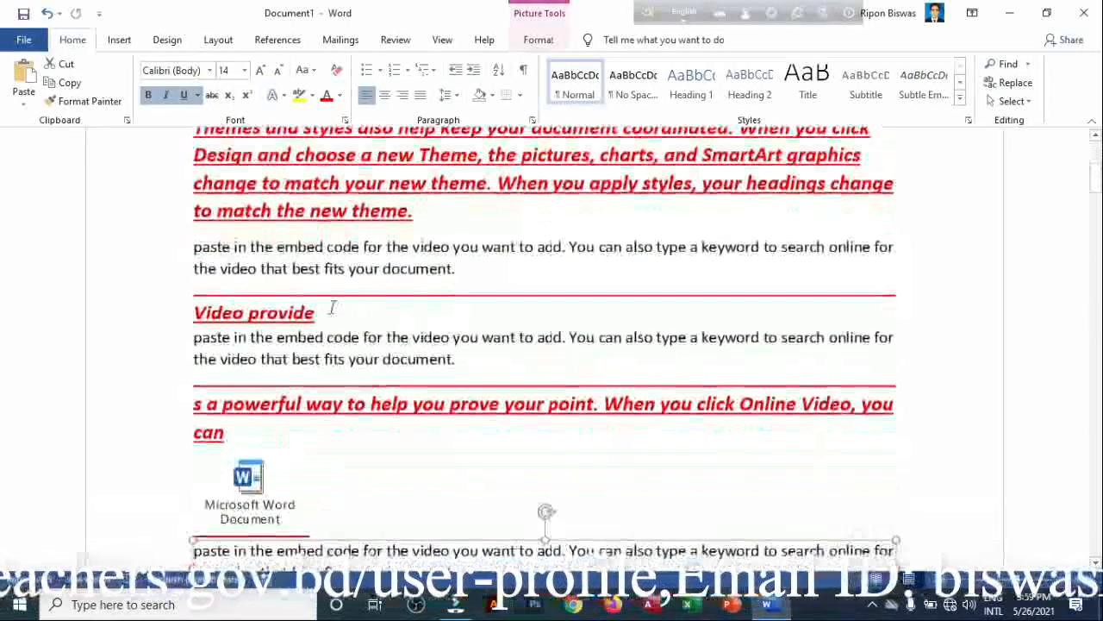
pyautogui.scroll(-3, 348, 276)
pyautogui.scroll(-2, 353, 274)
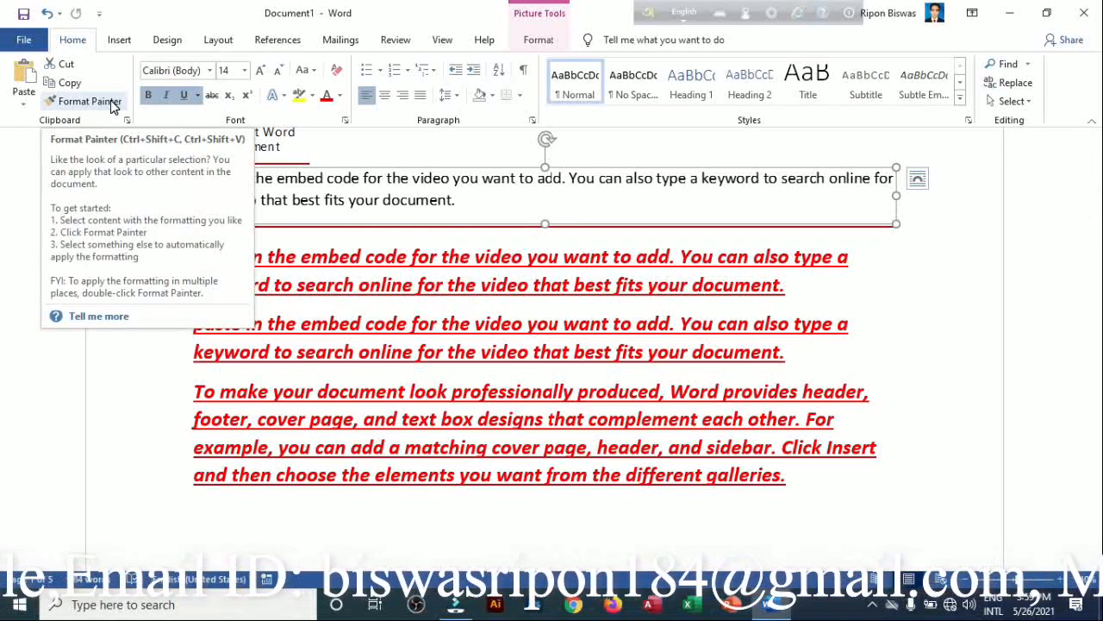
pyautogui.scroll(9, 347, 343)
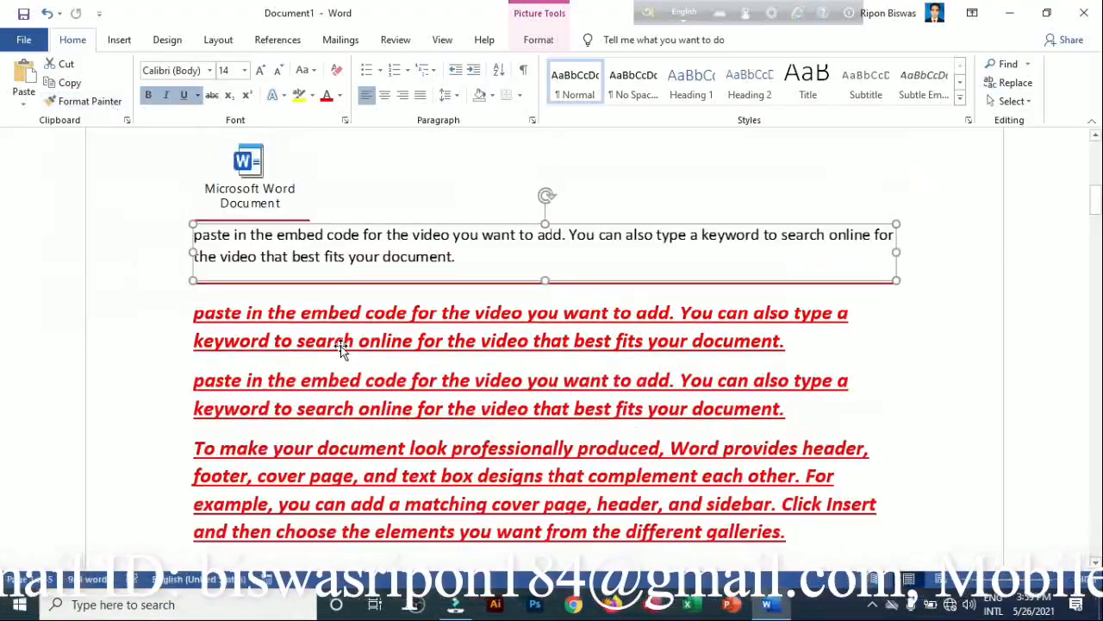
pyautogui.scroll(3, 346, 343)
pyautogui.scroll(-6, 347, 342)
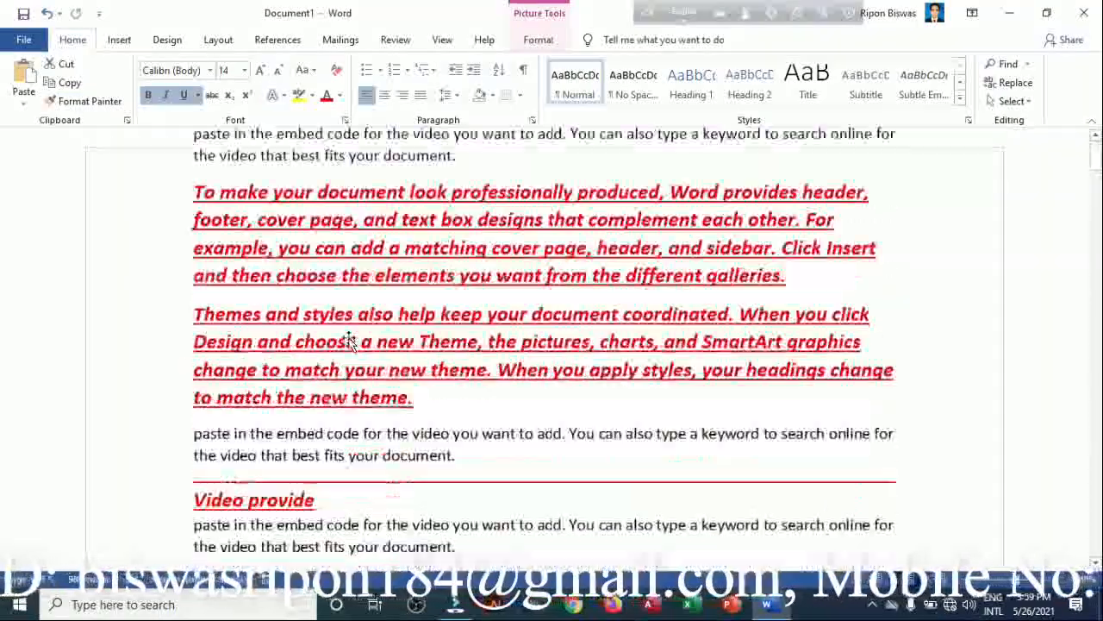
pyautogui.scroll(6, 350, 344)
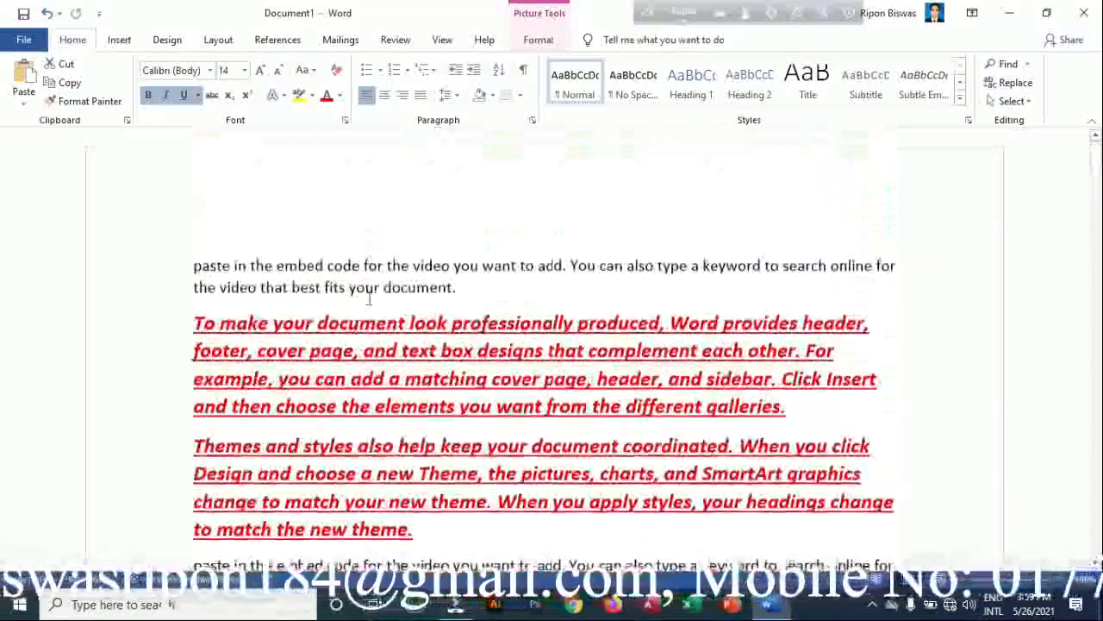
# - Copy the red paragraph's formatting with Format Painter onto the first "paste in the embed code" paragraph of the document
pyautogui.click(325, 271)
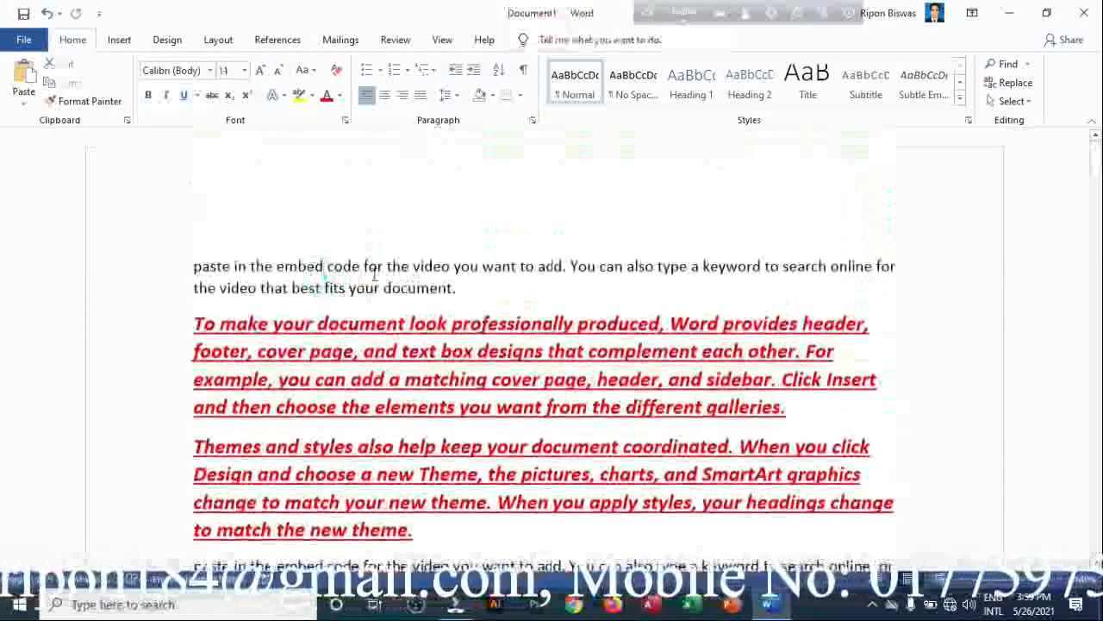
pyautogui.click(354, 326)
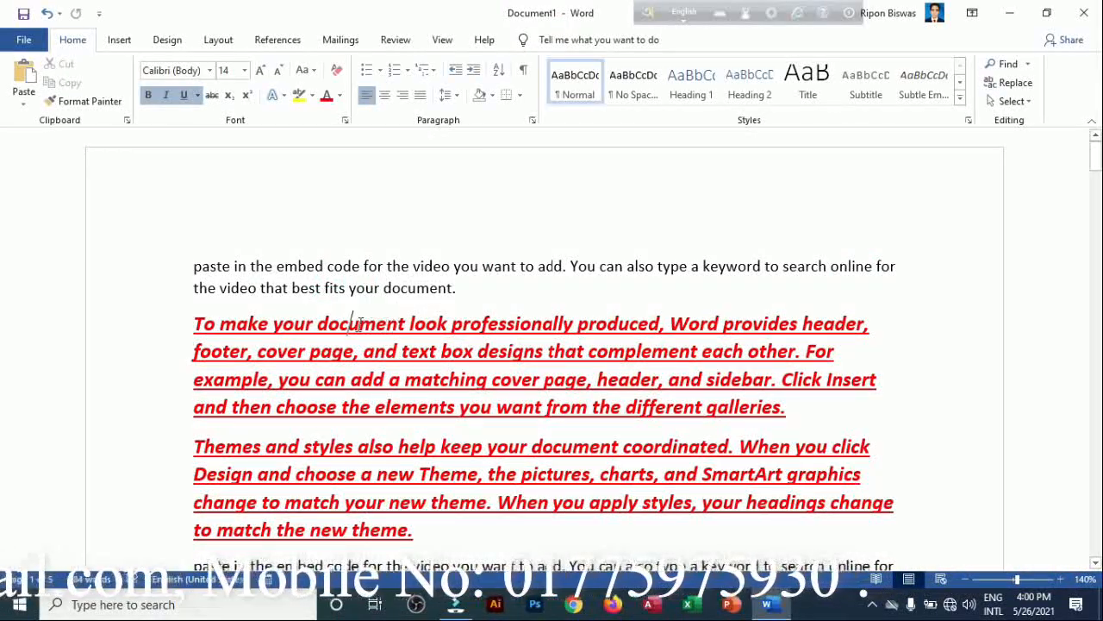
pyautogui.click(81, 102)
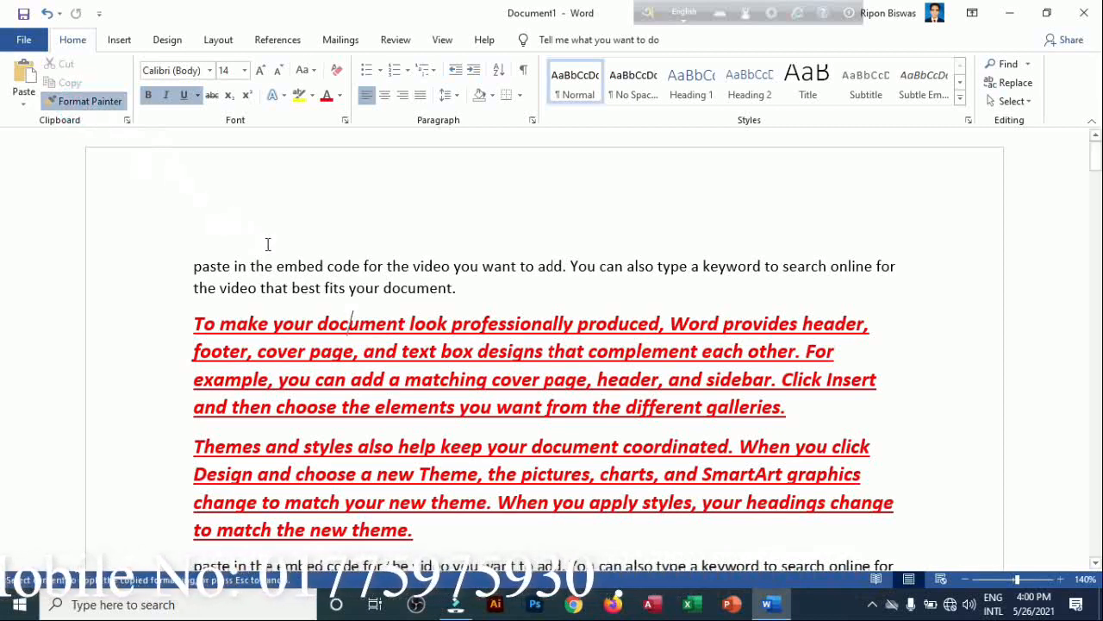
pyautogui.moveTo(466, 291)
pyautogui.mouseDown()
pyautogui.moveTo(323, 265)
pyautogui.moveTo(191, 267)
pyautogui.moveTo(184, 278)
pyautogui.mouseUp()
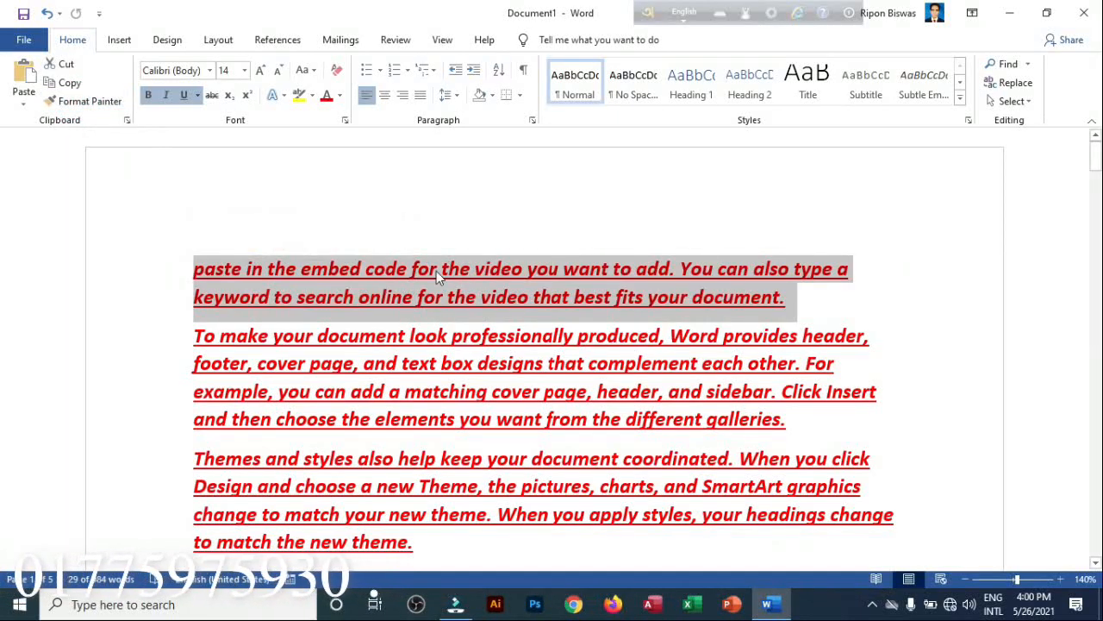
# - Undo the Format Painter changes and the red, underline, italic, 14 pt and bold formatting of the "To make your document" paragraph
pyautogui.scroll(-8, 345, 301)
pyautogui.scroll(-10, 362, 284)
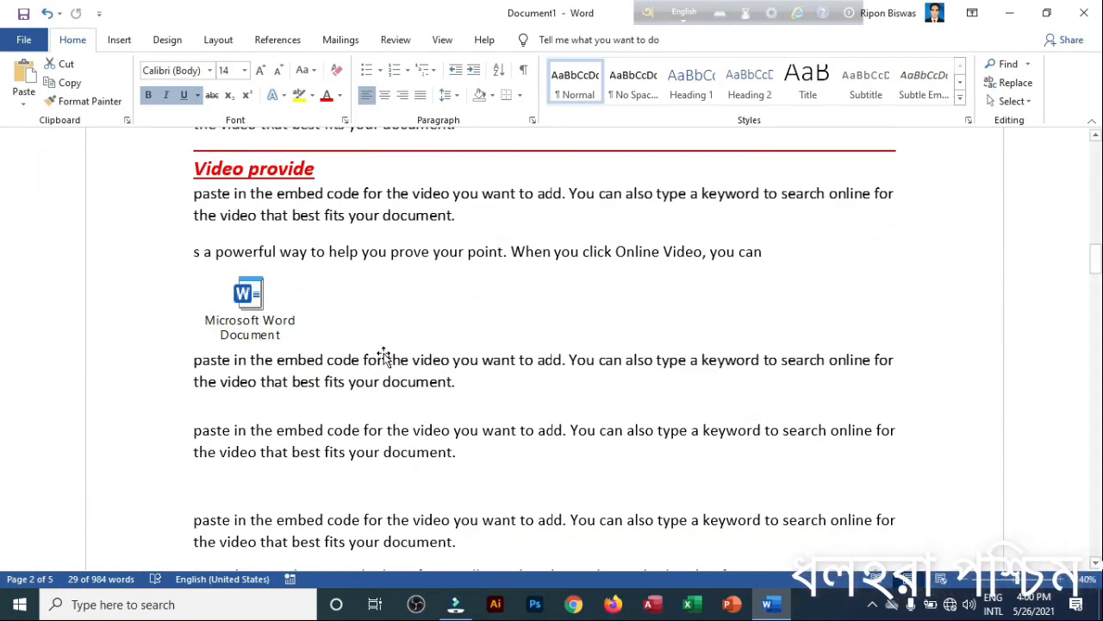
pyautogui.scroll(2, 387, 355)
pyautogui.hotkey('ctrl', 'z')
pyautogui.hotkey('ctrl', 'z')
pyautogui.hotkey('ctrl', 'z')
pyautogui.hotkey('ctrl', 'z')
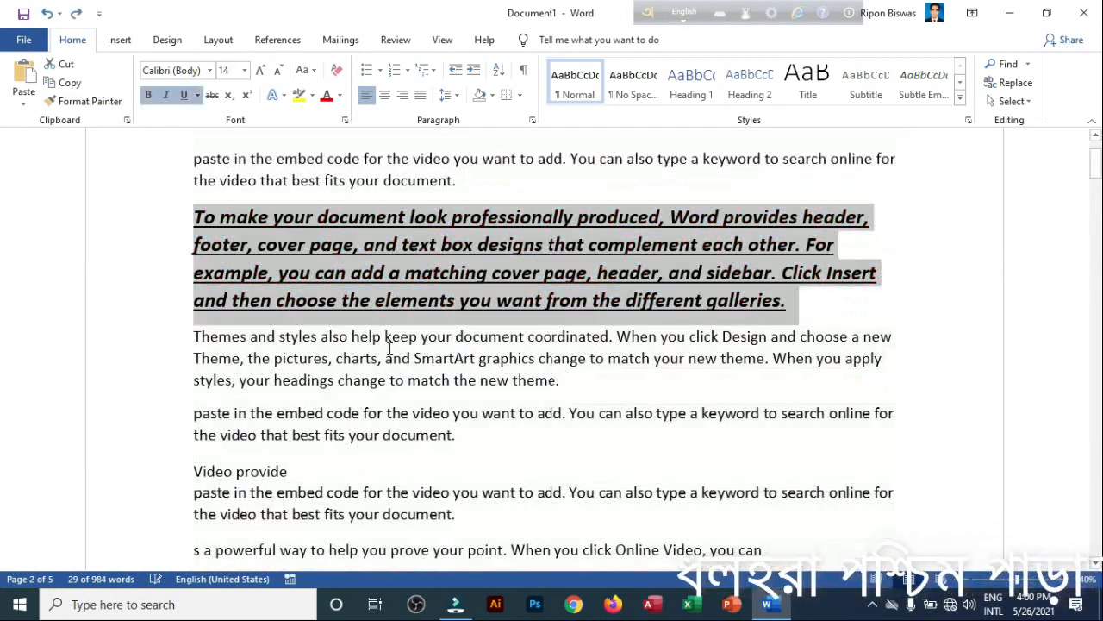
pyautogui.hotkey('ctrl', 'z')
pyautogui.hotkey('ctrl', 'z')
pyautogui.hotkey('ctrl', 'z')
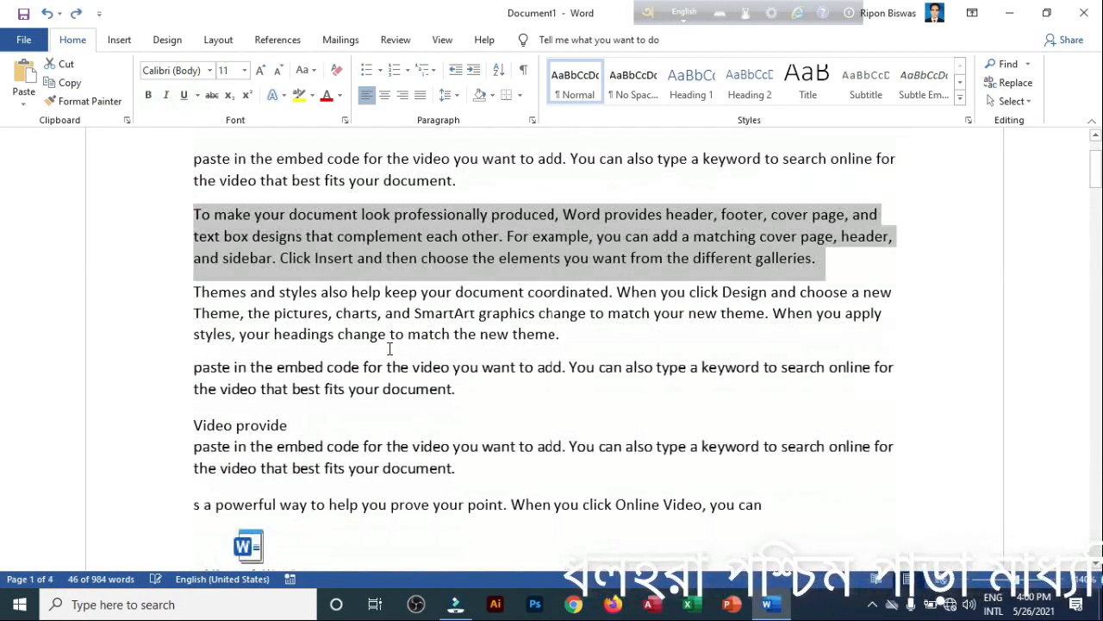
# - Undo the repeated pastes of the whole document text, the embedded Word object and the deletion of the "Save time in Word" paragraph
pyautogui.scroll(5, 393, 340)
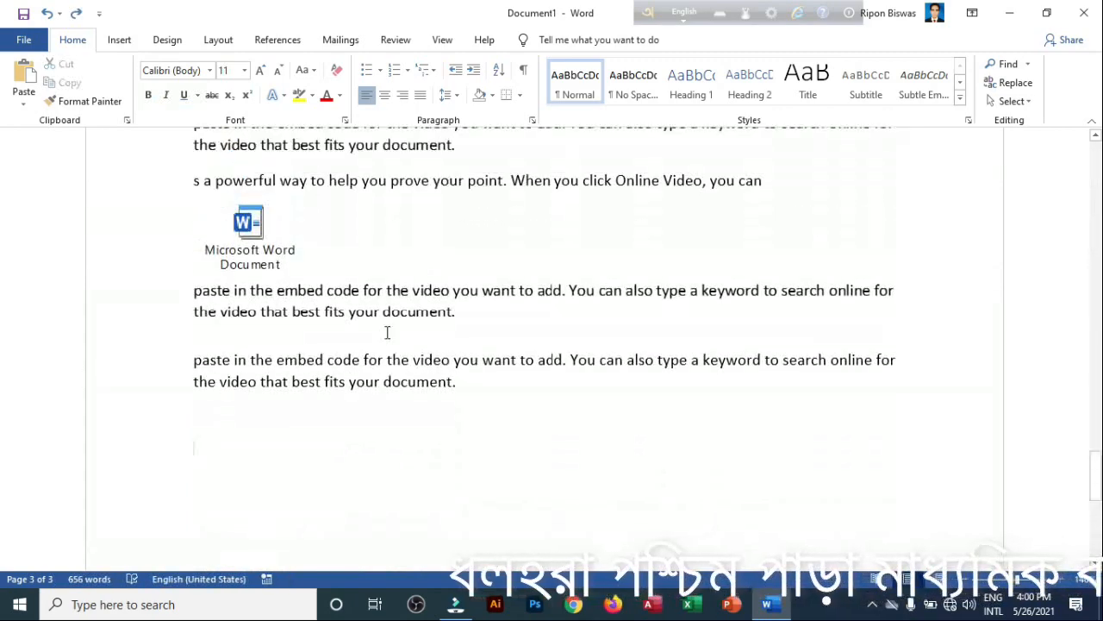
pyautogui.hotkey('ctrl', 'z')
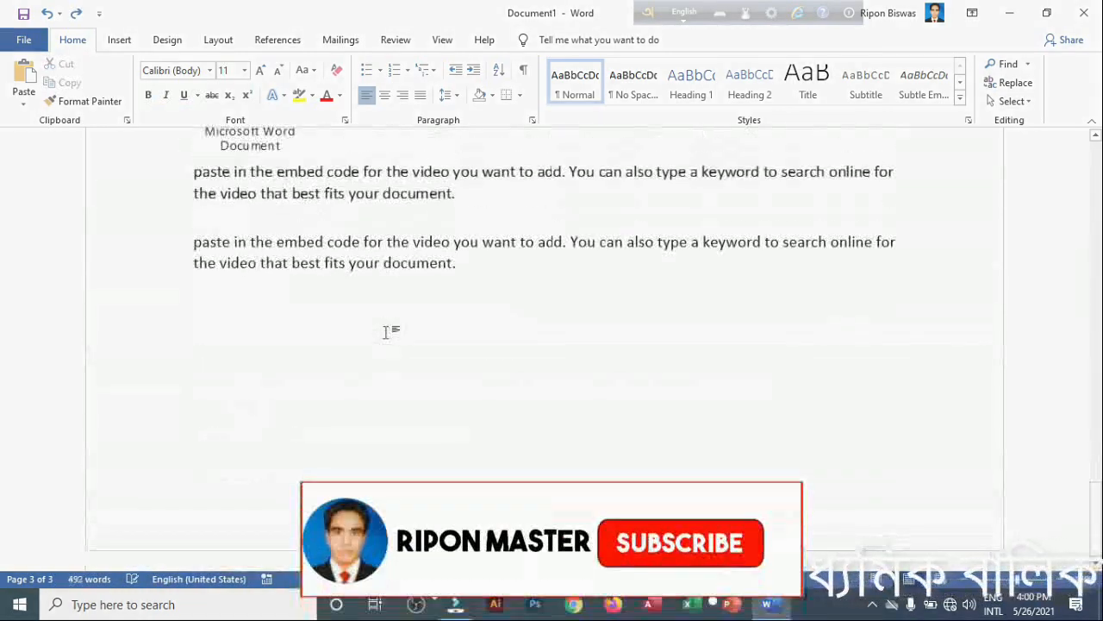
pyautogui.scroll(4, 384, 328)
pyautogui.scroll(5, 385, 328)
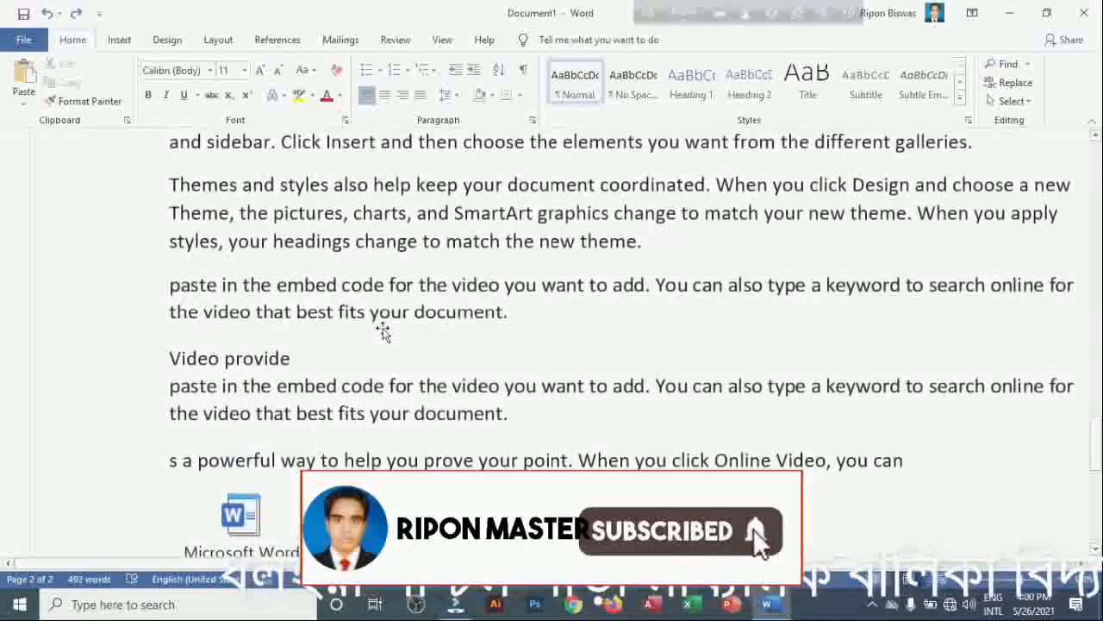
pyautogui.hotkey('ctrl', 'z')
pyautogui.scroll(9, 380, 328)
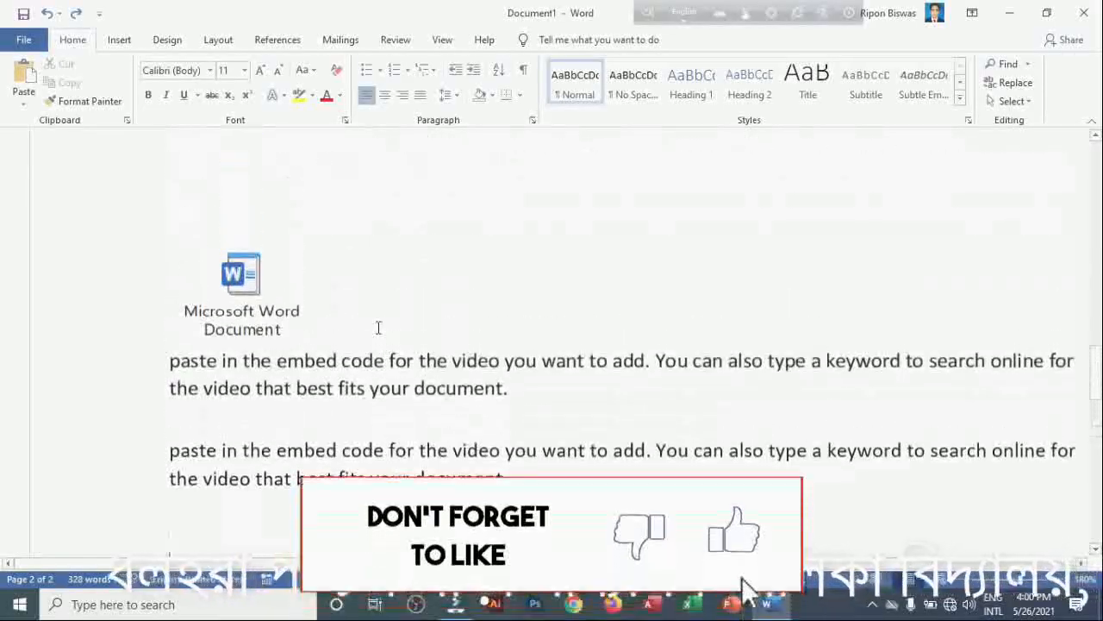
pyautogui.hotkey('ctrl', 'z')
pyautogui.scroll(9, 376, 328)
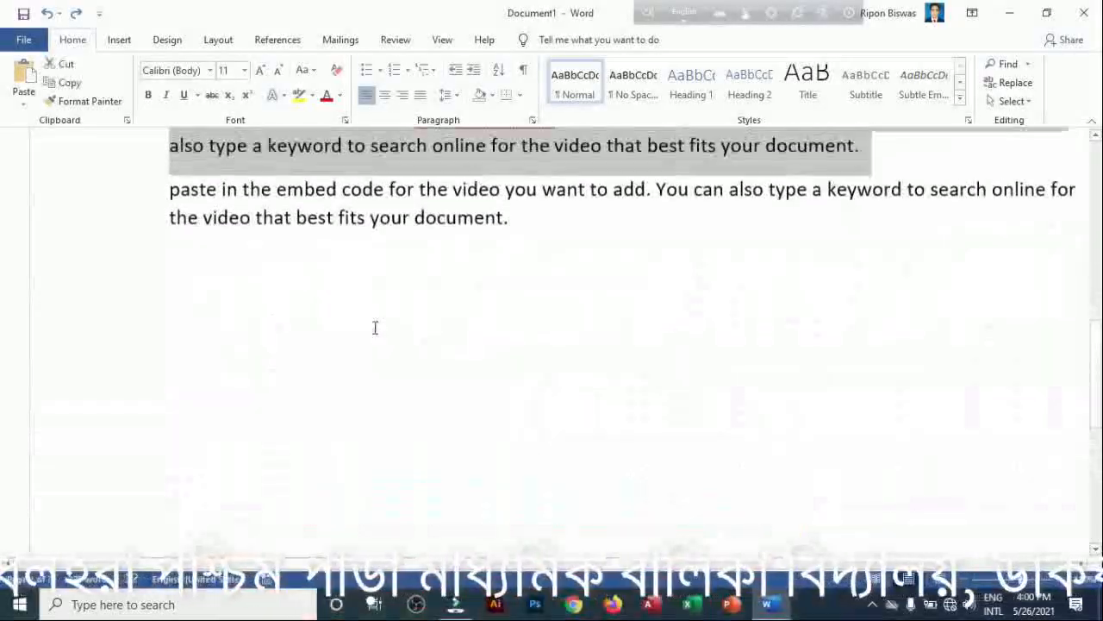
# - Undo the earlier paste trials back to the unbroken "Video provides a powerful way" paragraph
pyautogui.scroll(-10, 369, 328)
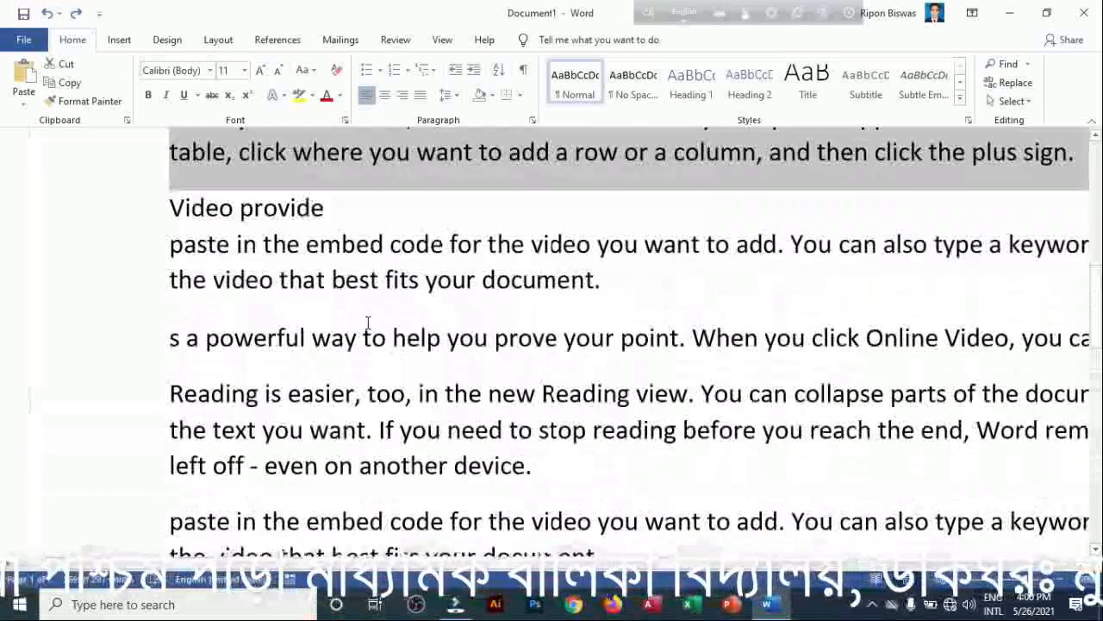
pyautogui.scroll(10, 368, 323)
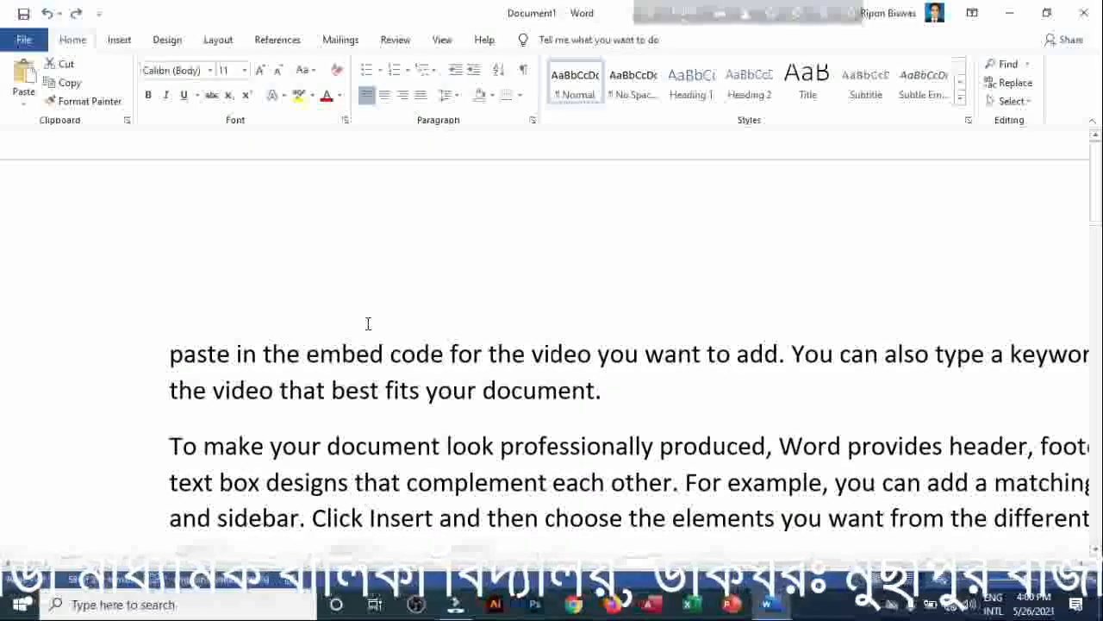
pyautogui.hotkey('ctrl', 'z')
pyautogui.hotkey('ctrl', 'z')
pyautogui.hotkey('ctrl', 'z')
pyautogui.hotkey('ctrl', 'z')
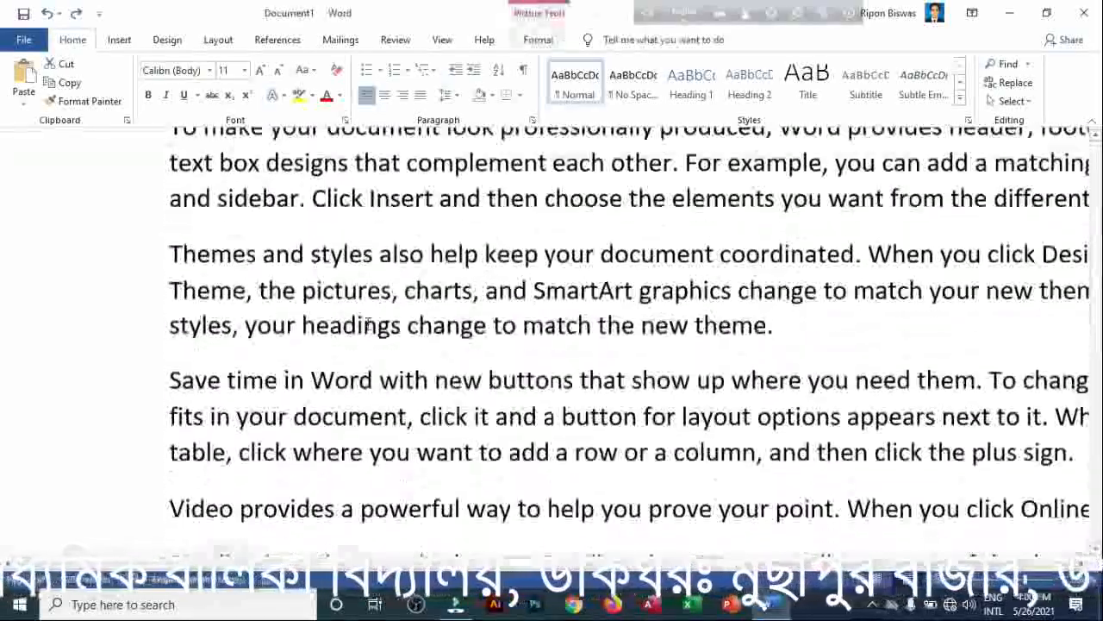
pyautogui.hotkey('ctrl', 'z')
pyautogui.hotkey('ctrl', 'z')
pyautogui.hotkey('ctrl', 'z')
pyautogui.hotkey('ctrl', 'z')
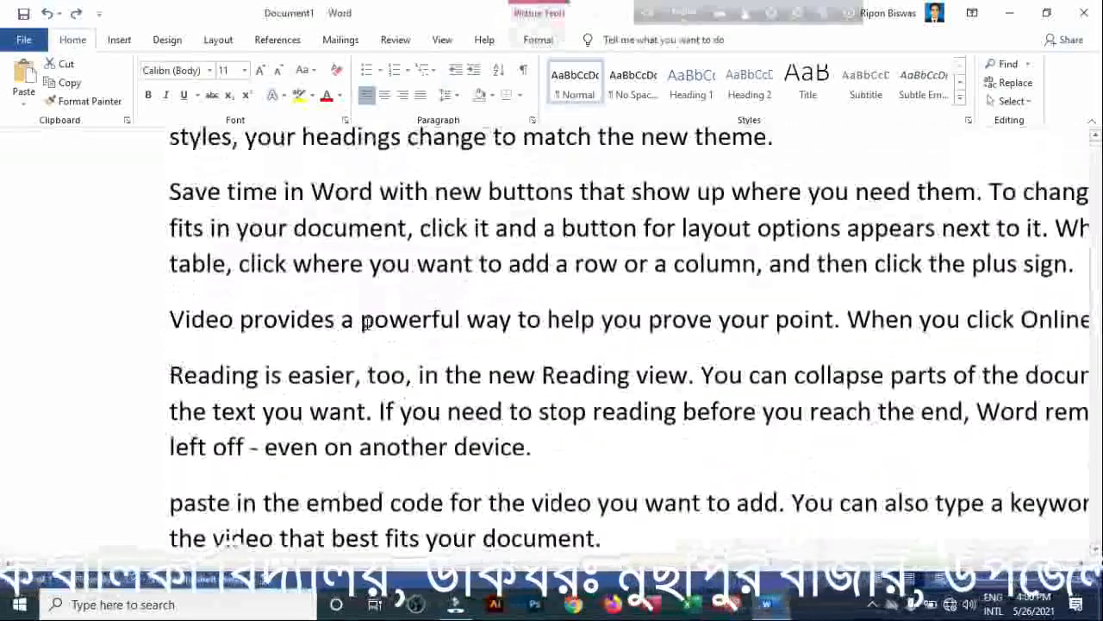
pyautogui.hotkey('ctrl', 'z')
pyautogui.hotkey('ctrl', 'z')
pyautogui.hotkey('ctrl', 'z')
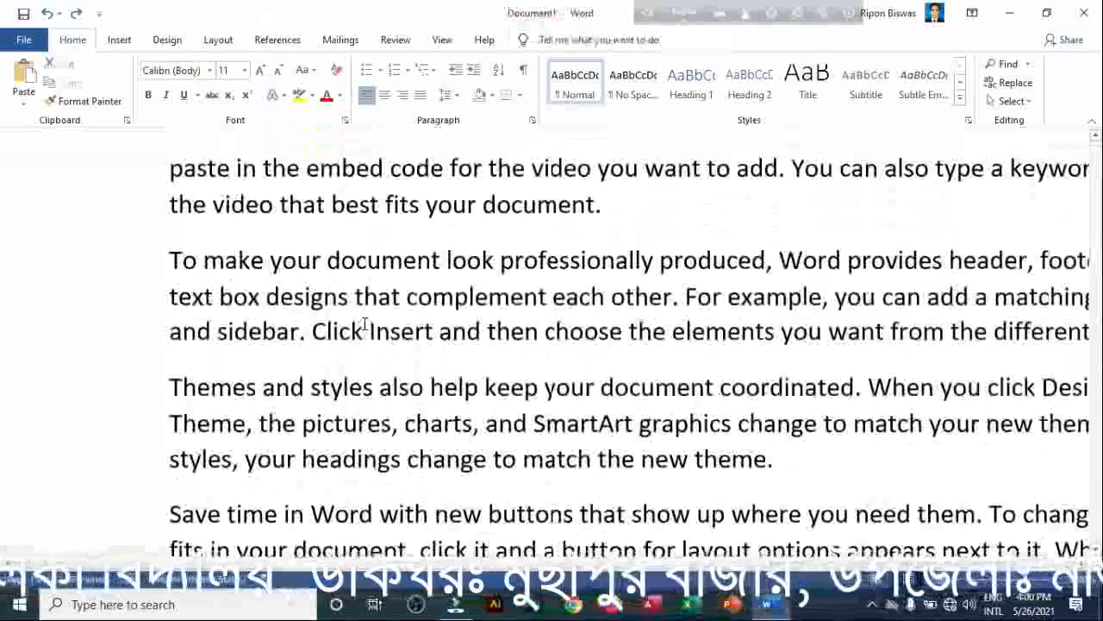
# - Undo the remaining trial edits in the opening "Video provides a powerful way" paragraph and check the restored text
pyautogui.hotkey('ctrl', 'z')
pyautogui.hotkey('ctrl', 'z')
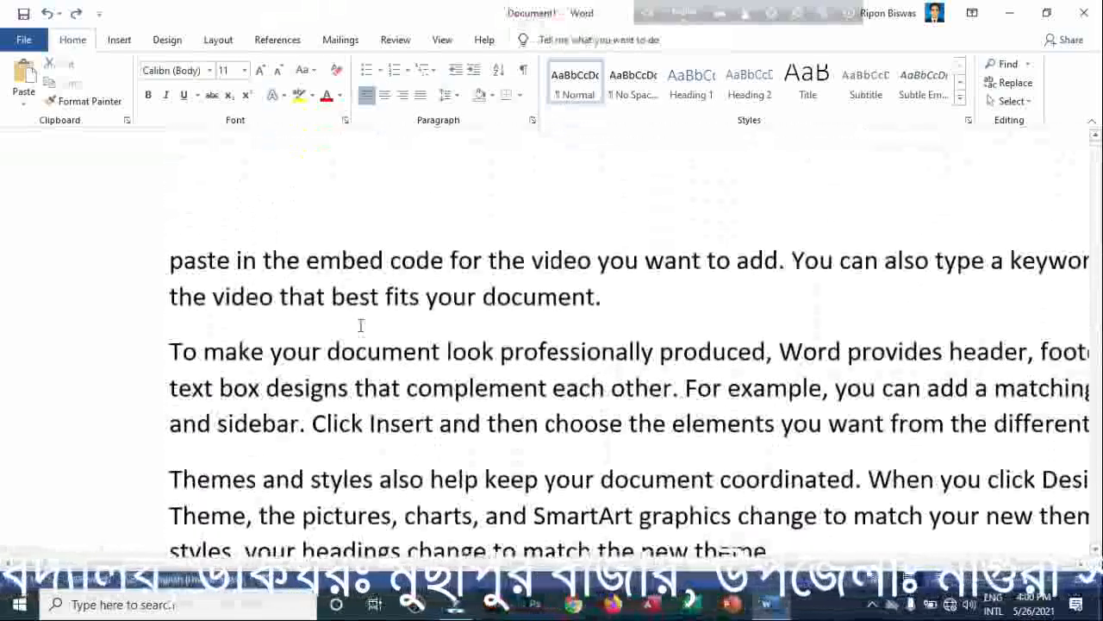
pyautogui.hotkey('ctrl', 'z')
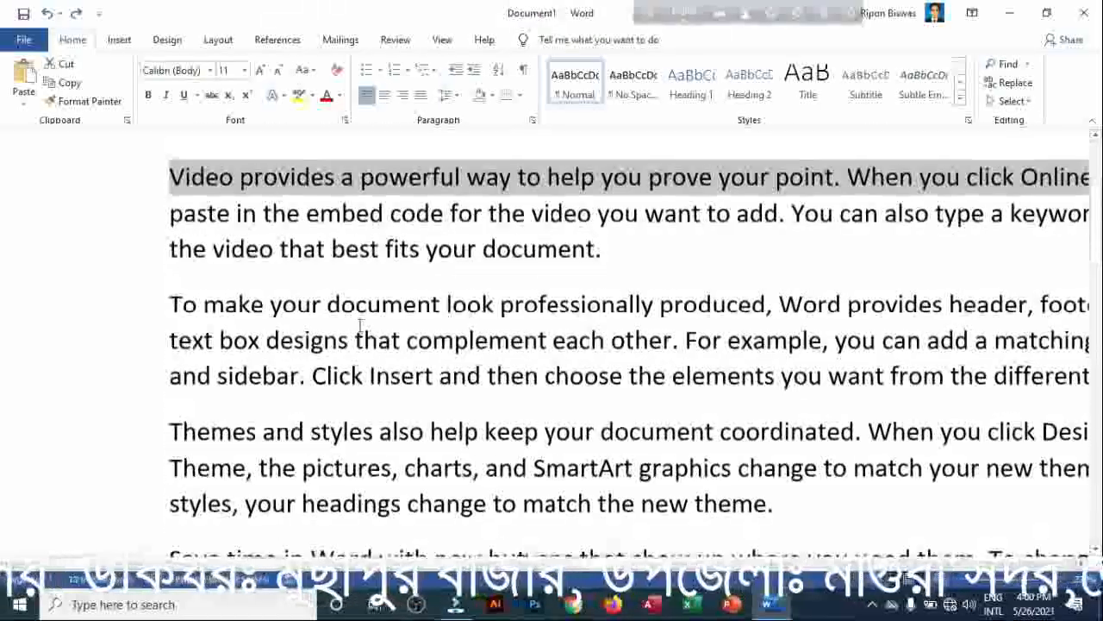
pyautogui.scroll(3, 357, 324)
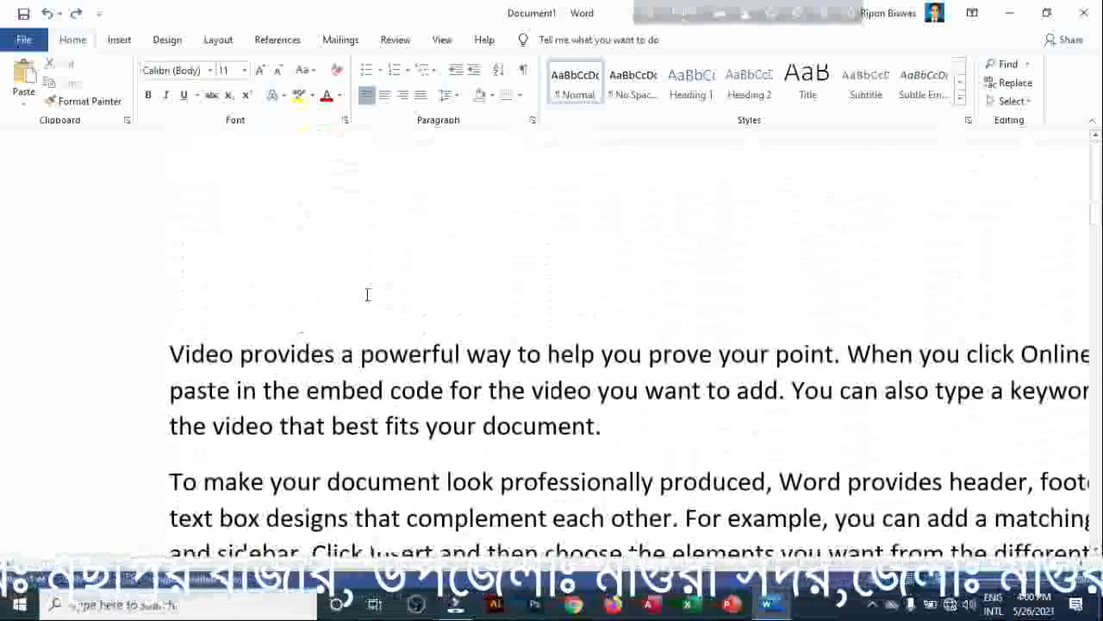
pyautogui.scroll(-6, 341, 300)
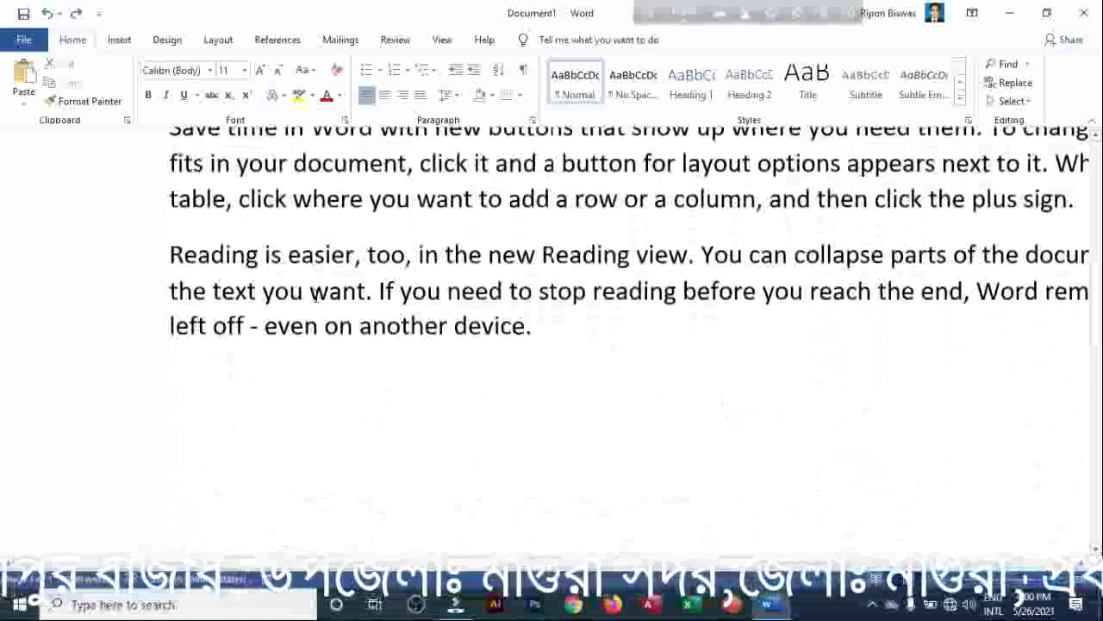
pyautogui.scroll(5, 312, 293)
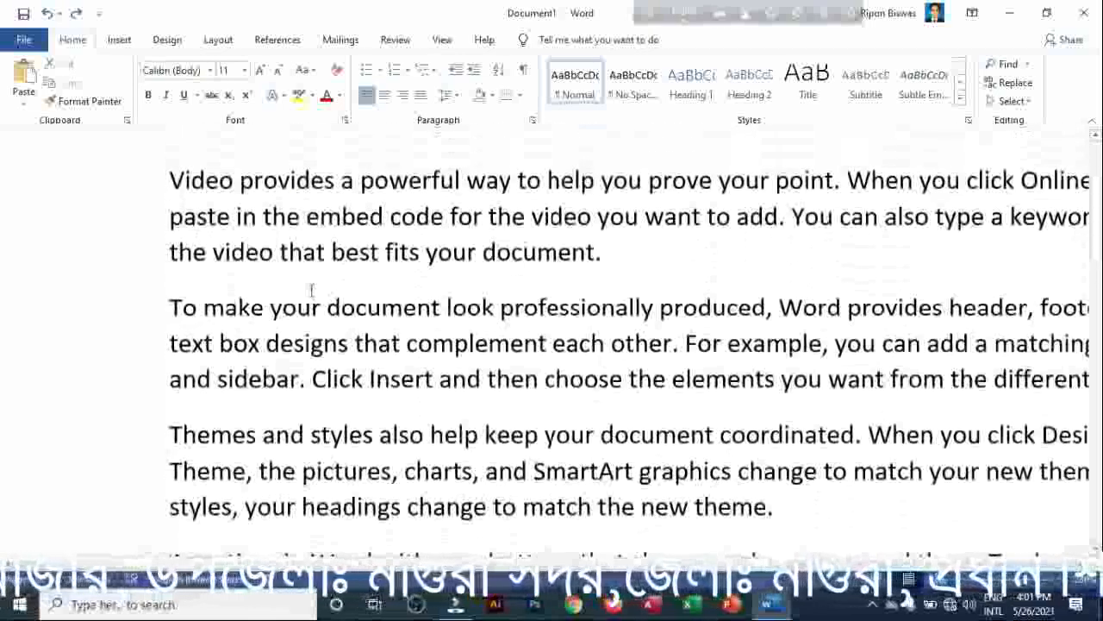
# - Copy the whole document text, paste it several times below the last paragraph, and return to the document's beginning
pyautogui.hotkey('ctrl', 'a')
pyautogui.hotkey('ctrl', 'c')
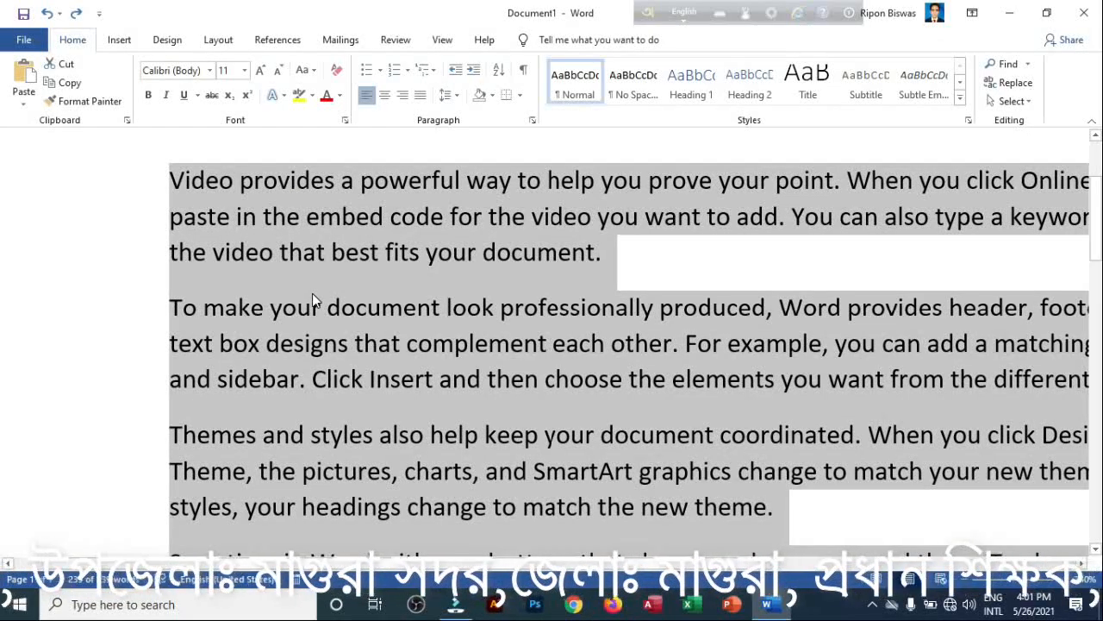
pyautogui.press('Delete')
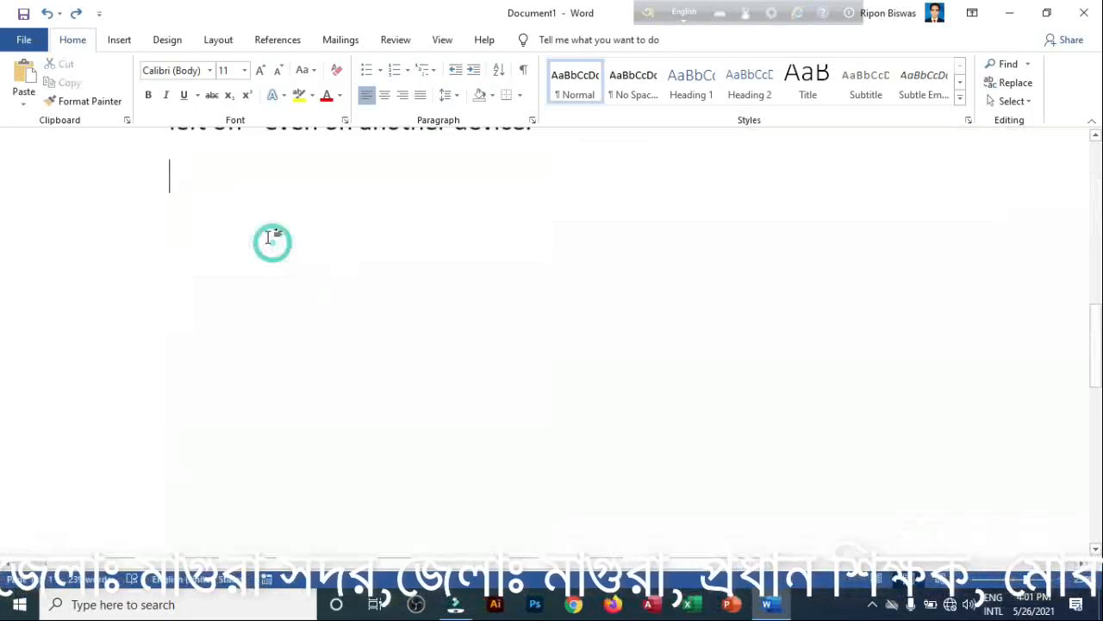
pyautogui.hotkey('ctrl', 'v')
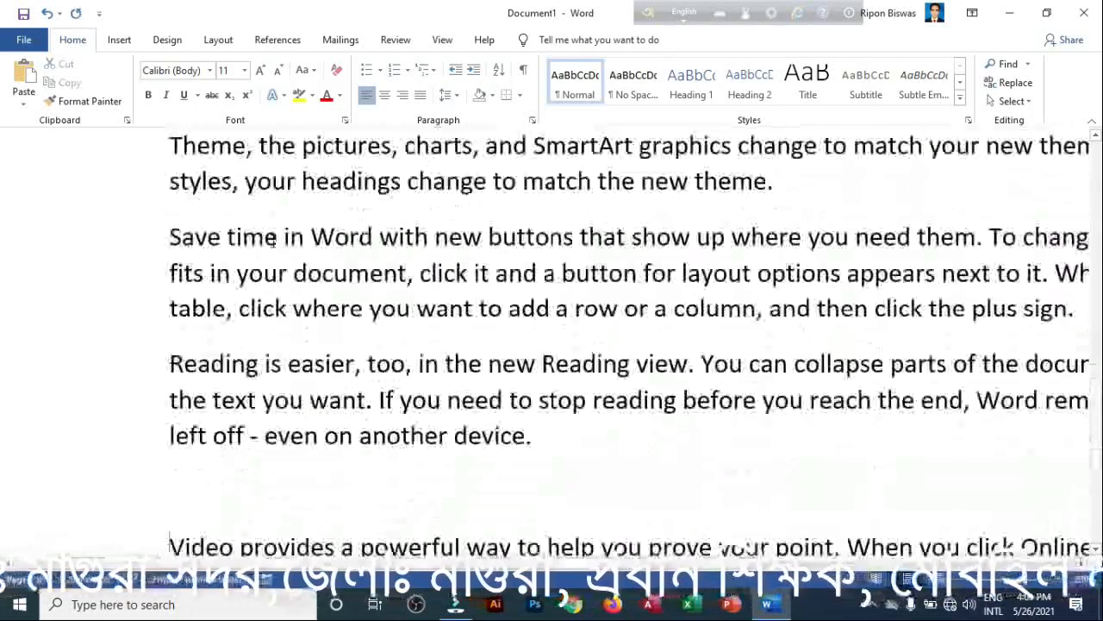
pyautogui.hotkey('ctrl', 'v')
pyautogui.hotkey('ctrl', 'v')
pyautogui.hotkey('ctrl', 'v')
pyautogui.hotkey('ctrl', 'v')
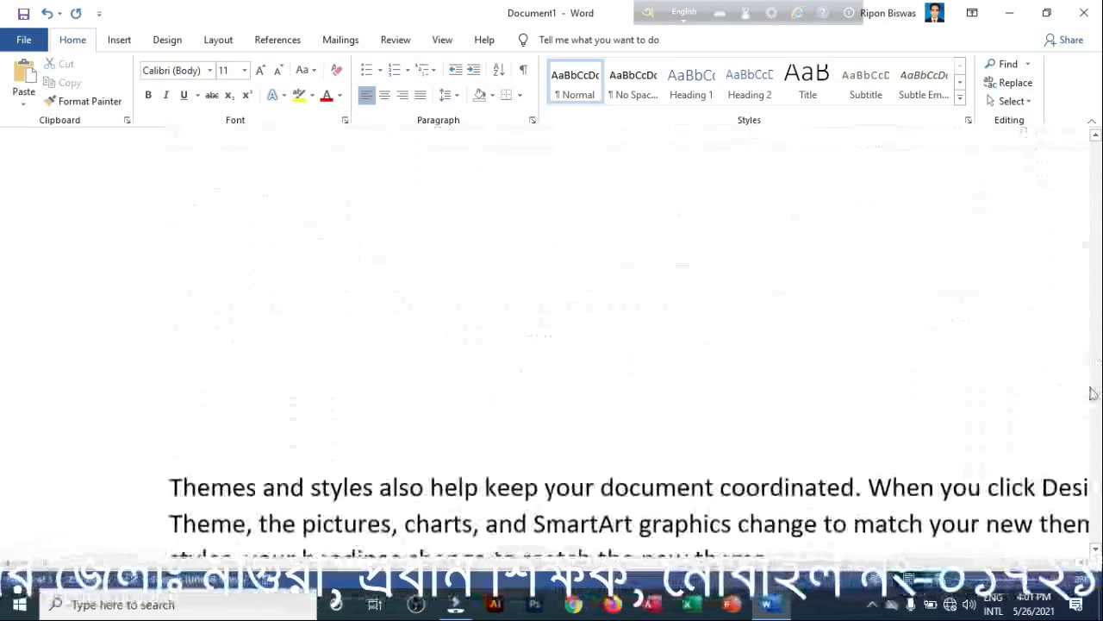
pyautogui.moveTo(1094, 483); pyautogui.dragTo(1004, 136)
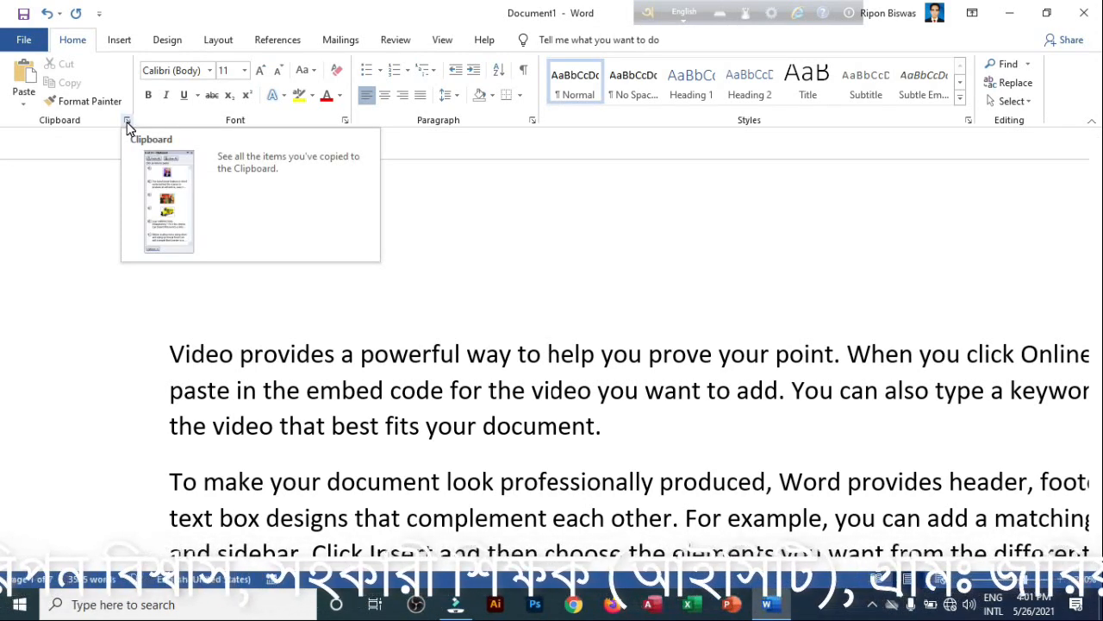
# - Open the Clipboard pane, dock it beside the document, and undock it as a floating pane on the opposite side
pyautogui.click(127, 122)
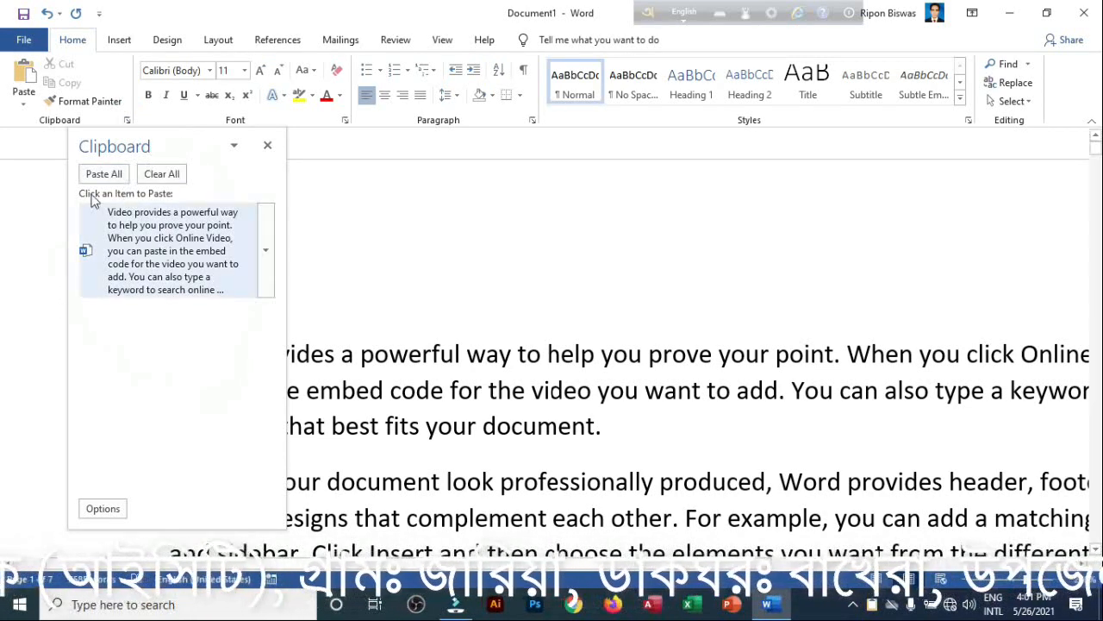
pyautogui.click(267, 145)
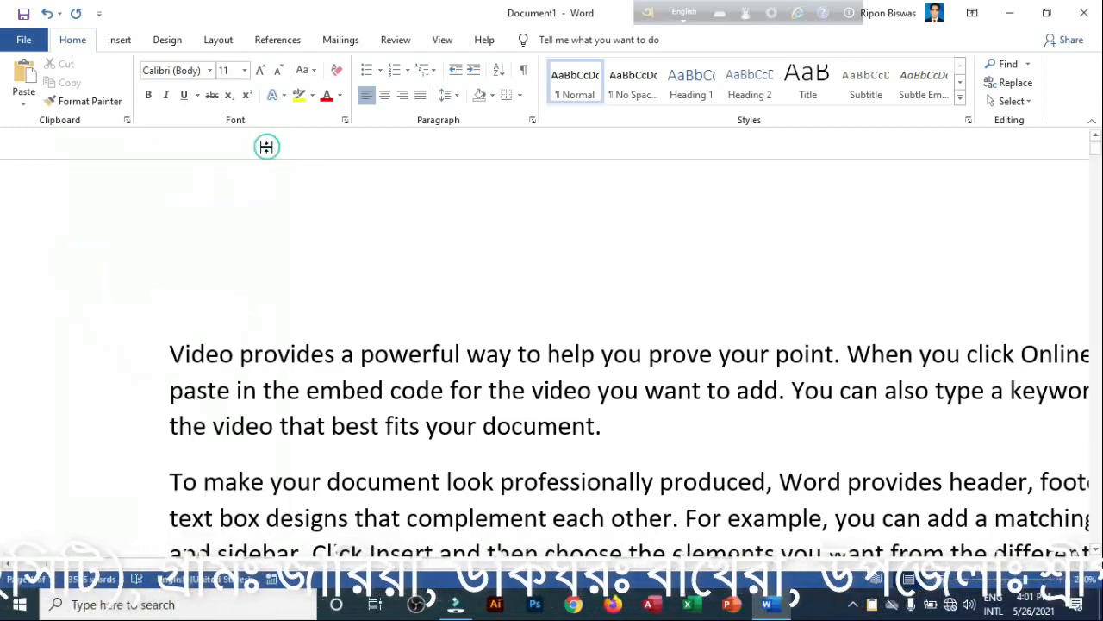
pyautogui.click(128, 123)
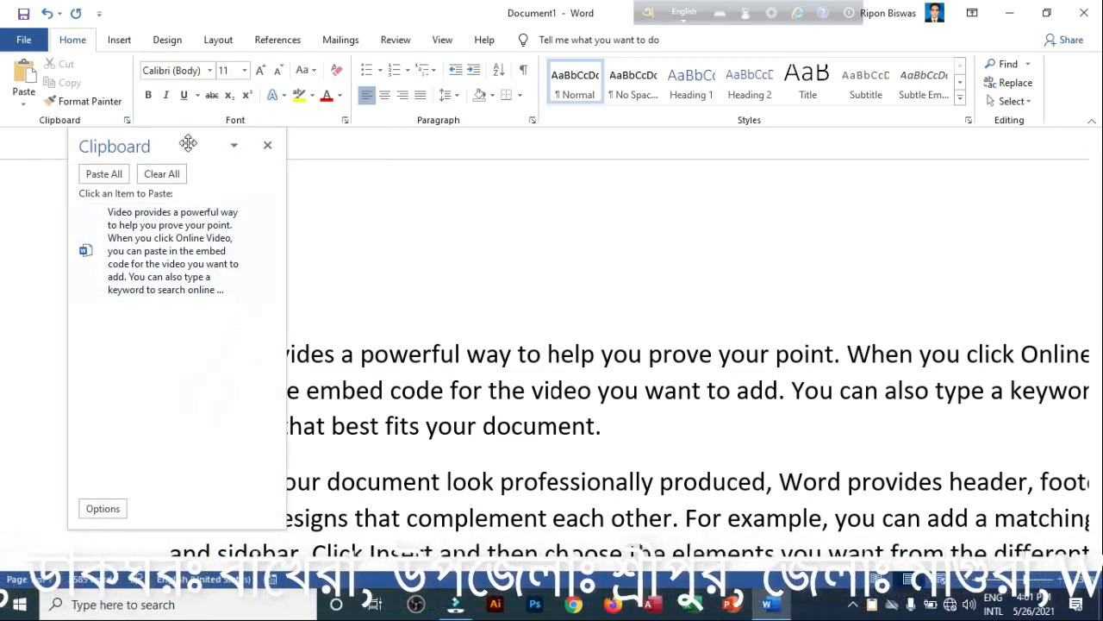
pyautogui.moveTo(171, 142); pyautogui.dragTo(948, 10)
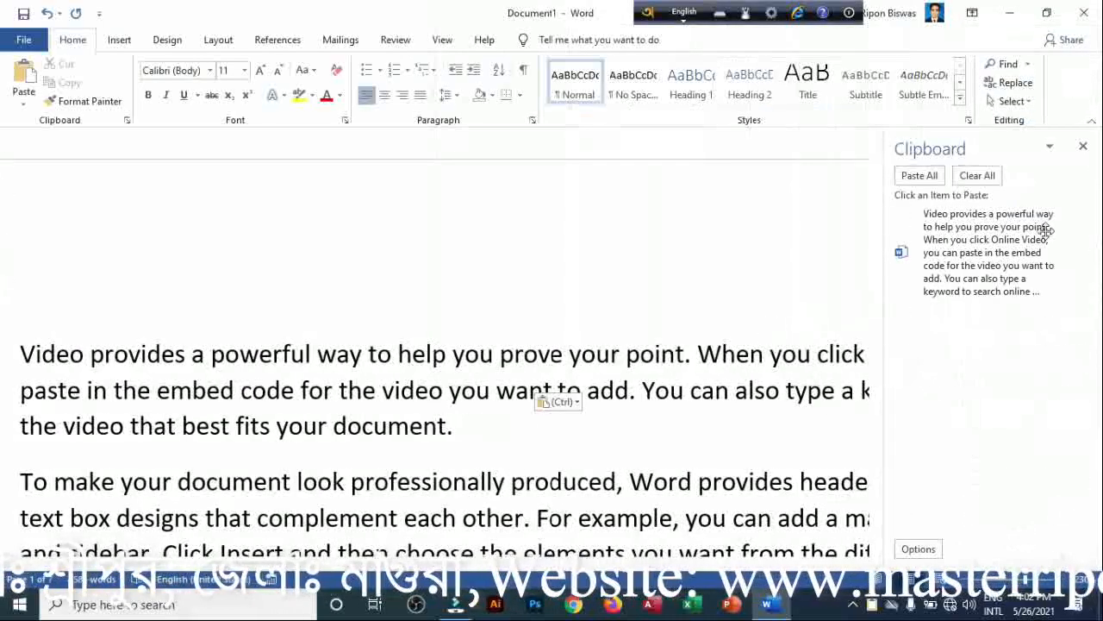
pyautogui.moveTo(999, 144); pyautogui.dragTo(121, 133)
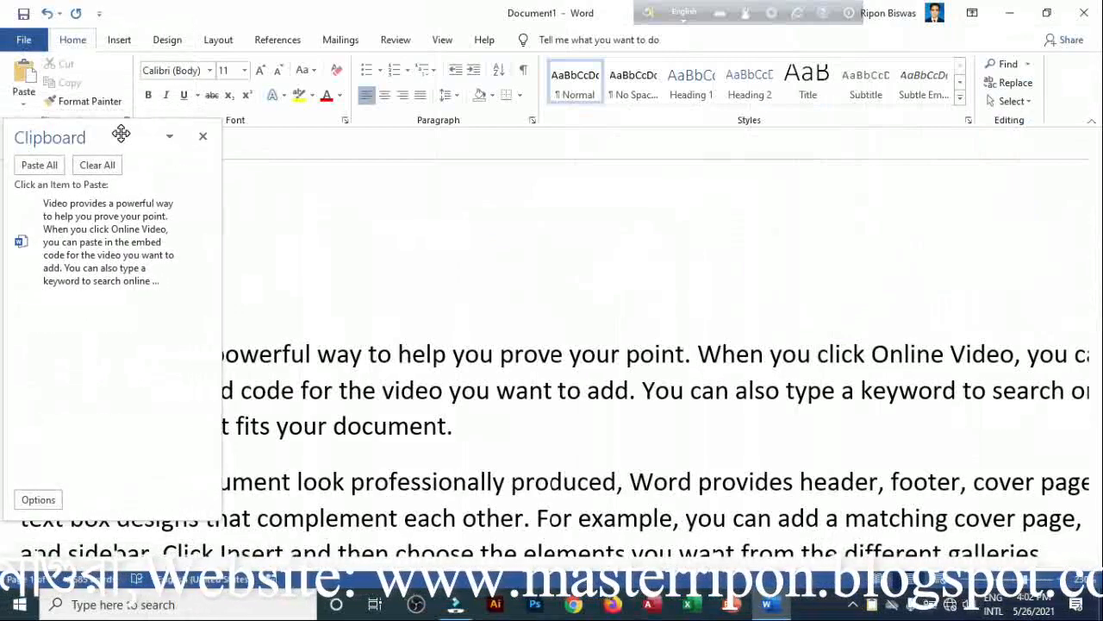
# - Move the floating Clipboard pane up over the ribbon with Move and reduce its height with Resize
pyautogui.click(169, 137)
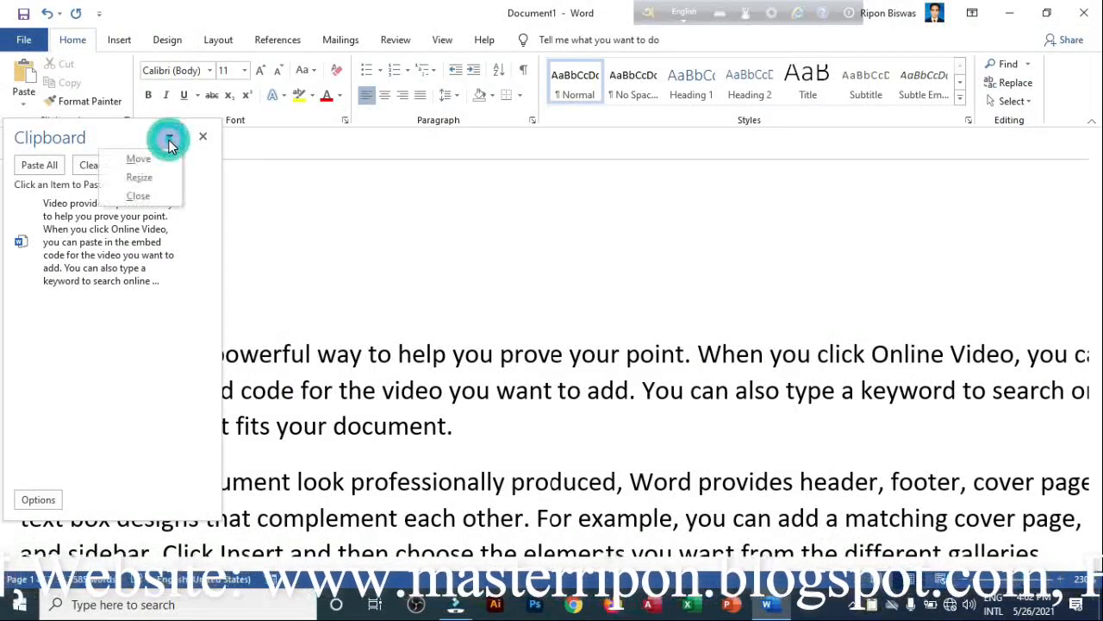
pyautogui.click(138, 159)
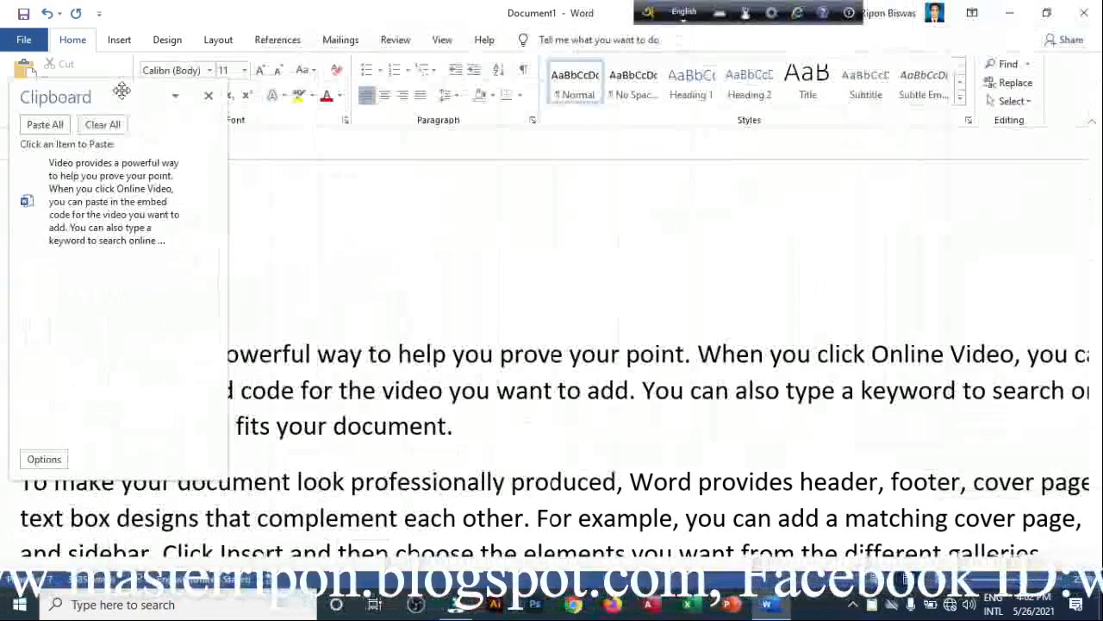
pyautogui.click(175, 99)
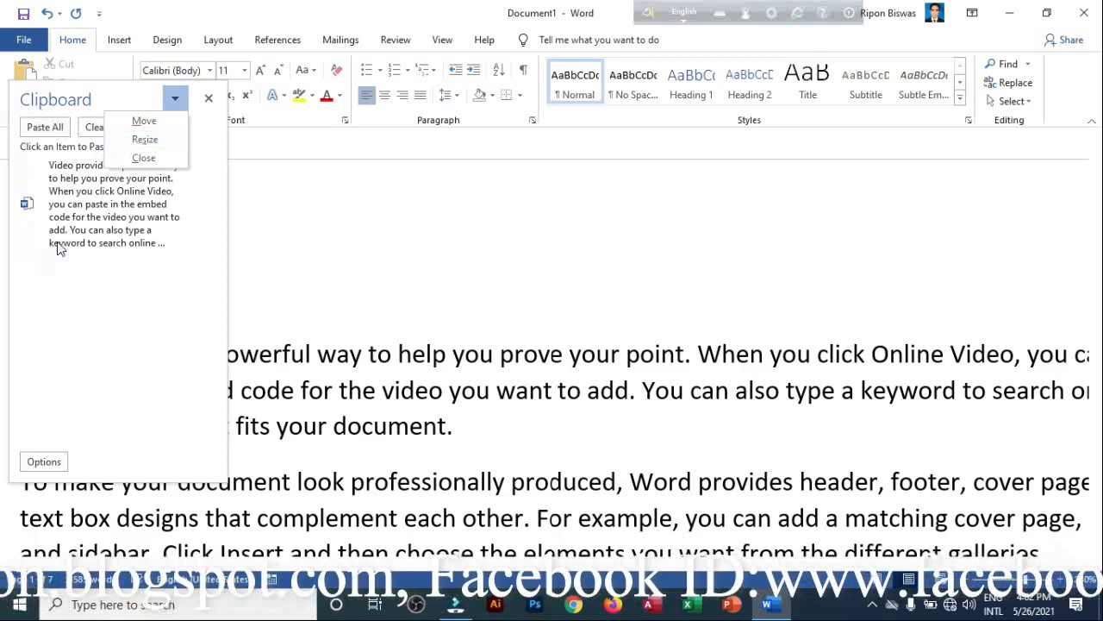
pyautogui.click(142, 139)
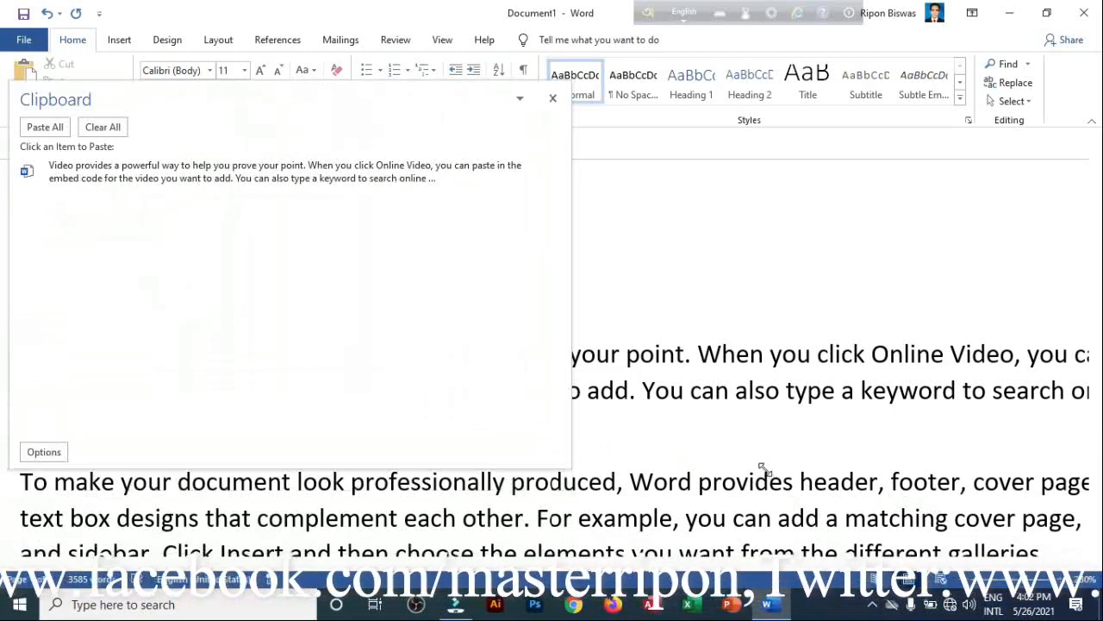
pyautogui.click(204, 266)
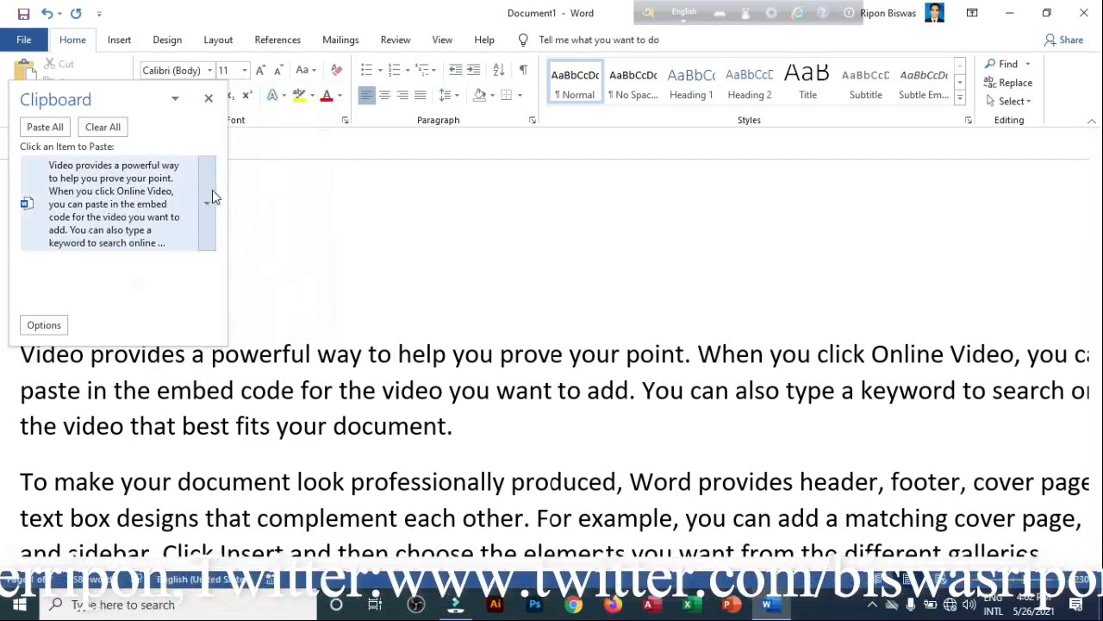
# - Close the Clipboard pane with its Close command and reopen it
pyautogui.click(175, 100)
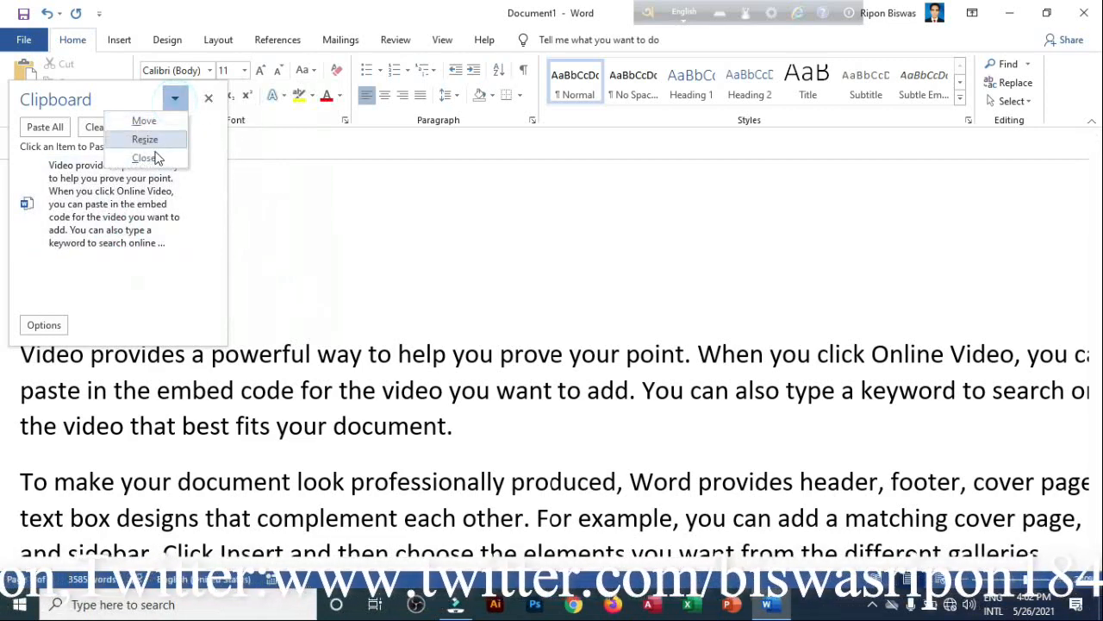
pyautogui.click(145, 159)
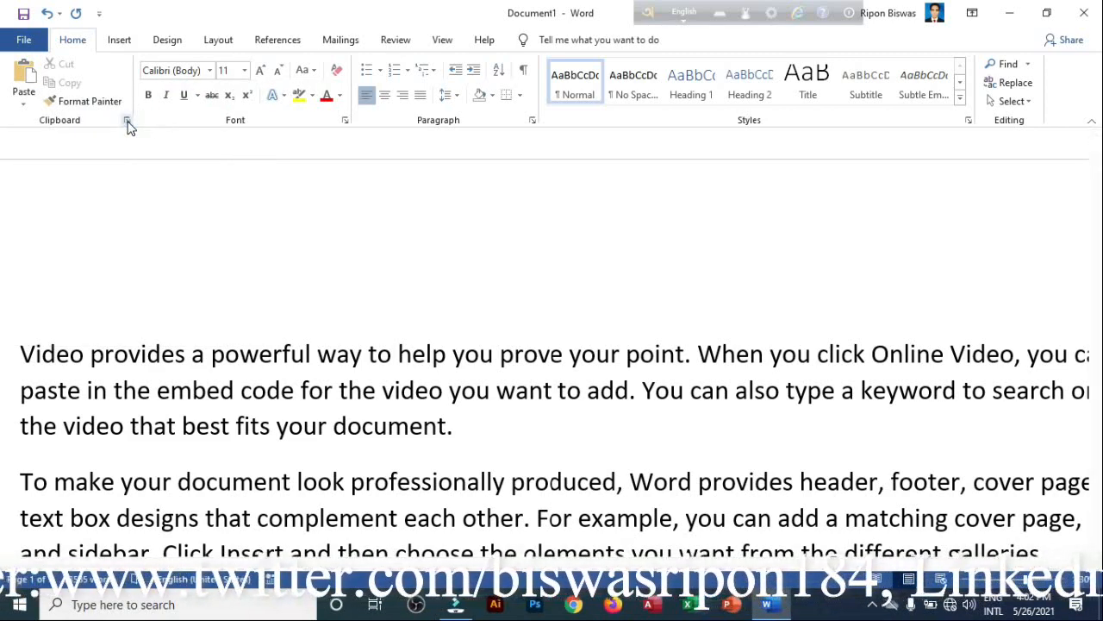
pyautogui.click(126, 121)
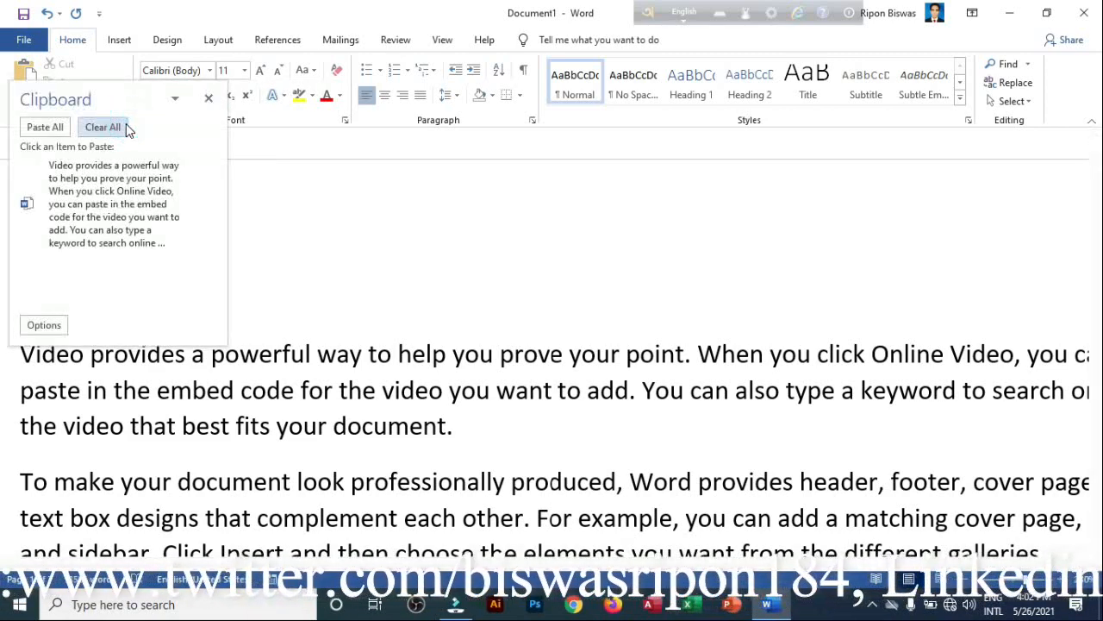
pyautogui.click(175, 98)
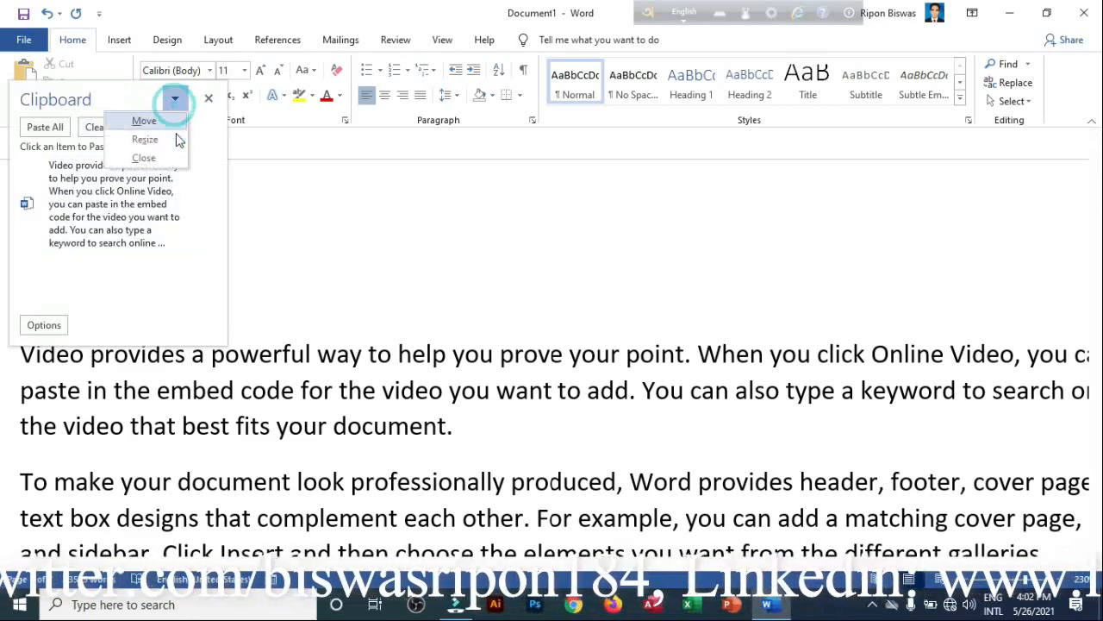
pyautogui.click(124, 101)
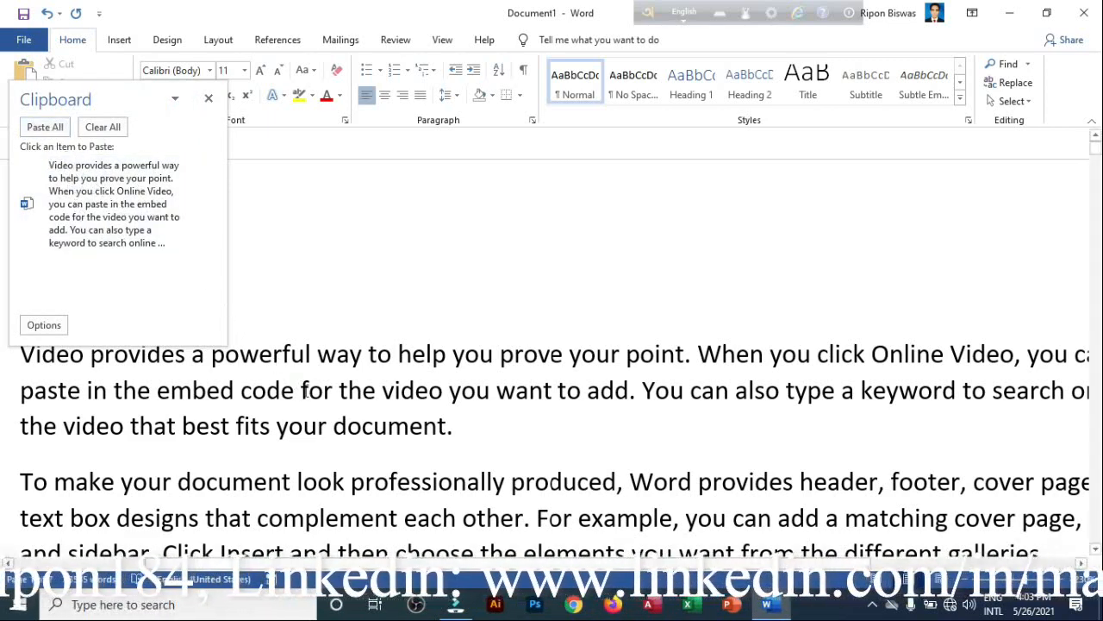
# - Paste all collected Clipboard items inside the word "powerful" in the first paragraph
pyautogui.click(292, 305)
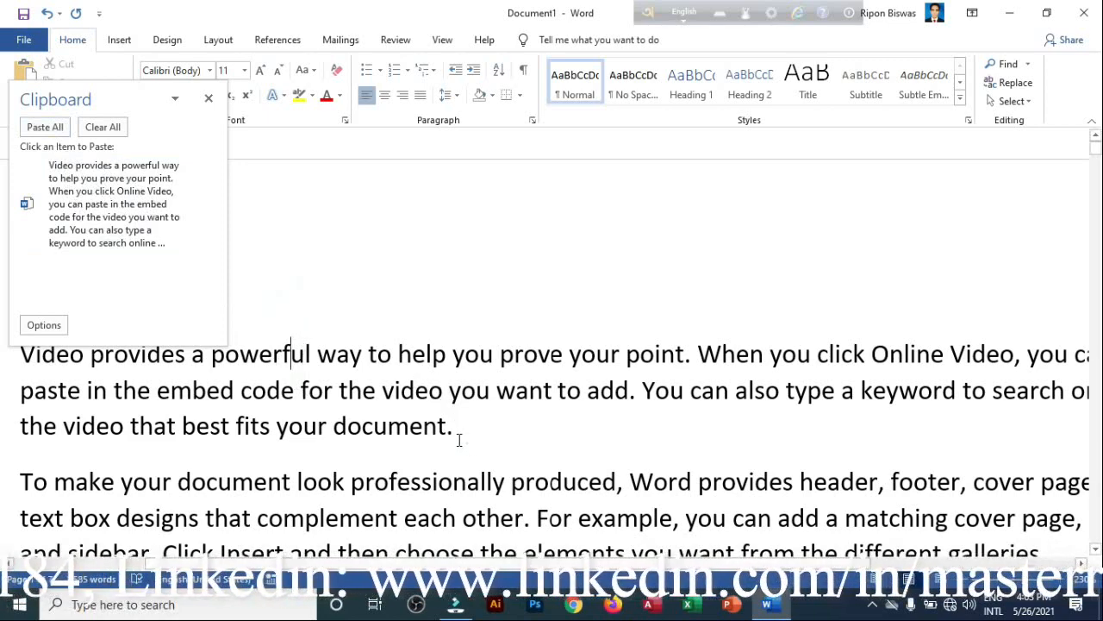
pyautogui.moveTo(459, 439); pyautogui.dragTo(19, 354)
pyautogui.hotkey('ctrl', 'c')
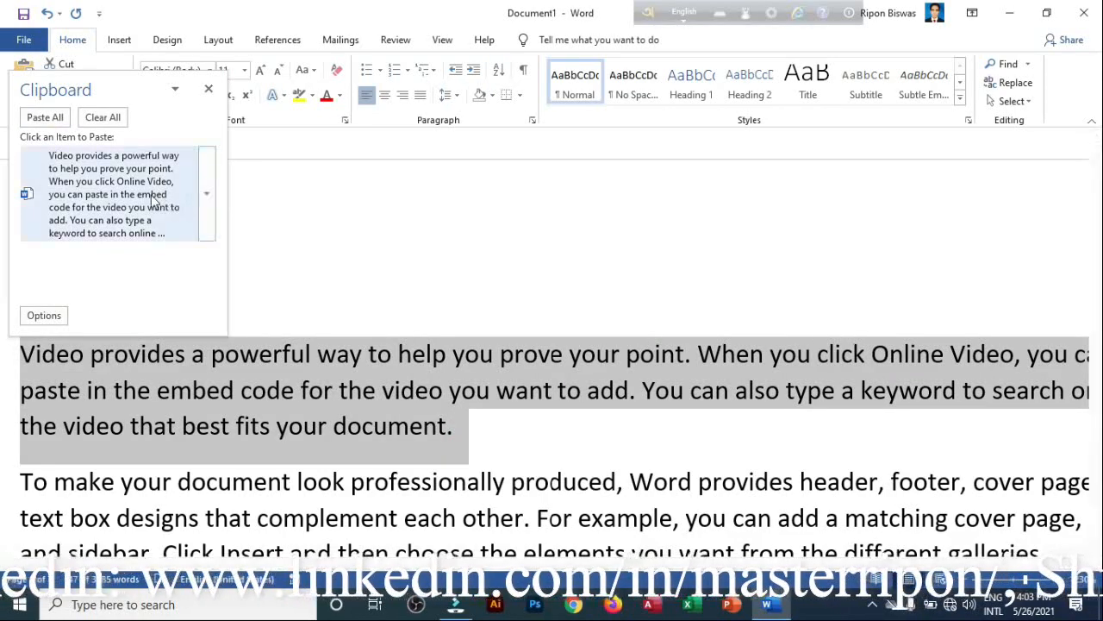
pyautogui.click(250, 185)
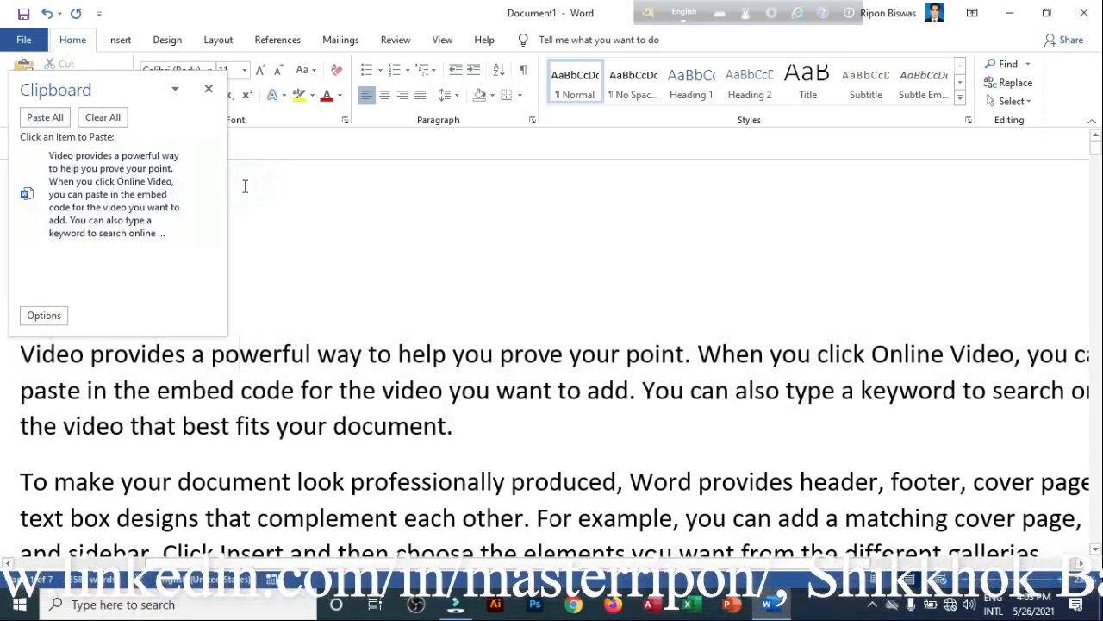
pyautogui.click(57, 119)
pyautogui.scroll(8, 421, 319)
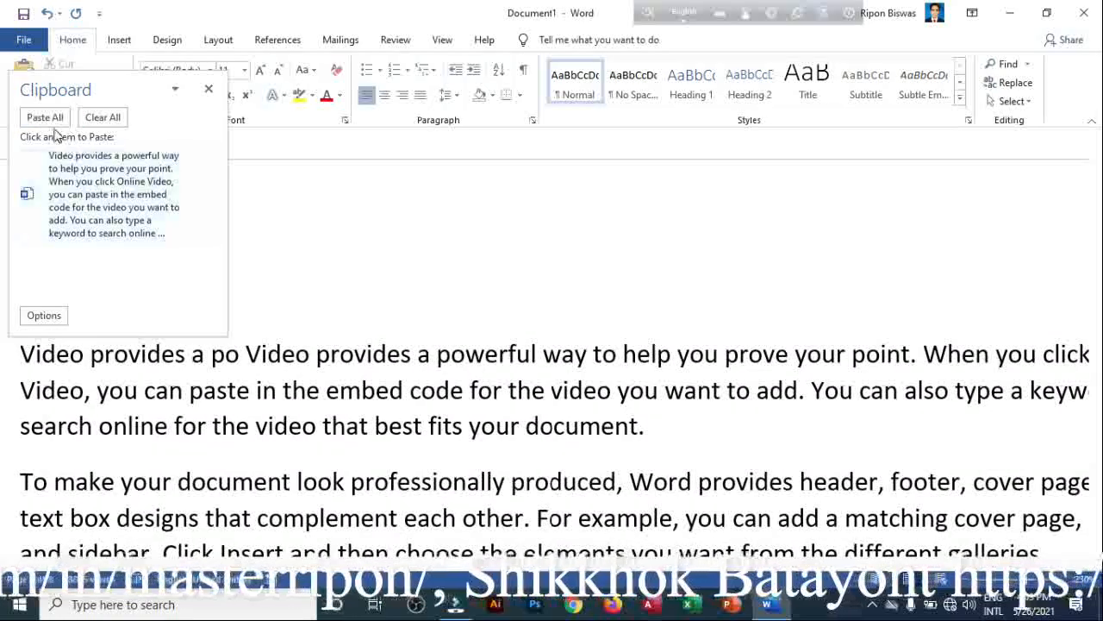
# - Clear all items from the Clipboard and move the floating pane up to the window's upper edge
pyautogui.click(102, 119)
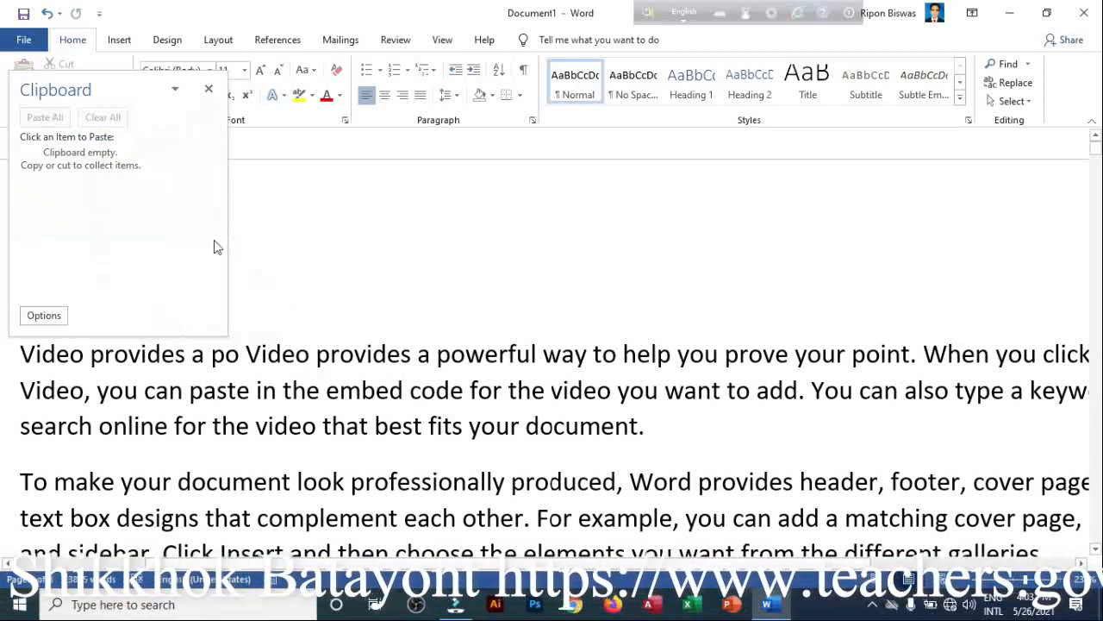
pyautogui.moveTo(125, 84); pyautogui.dragTo(119, 23)
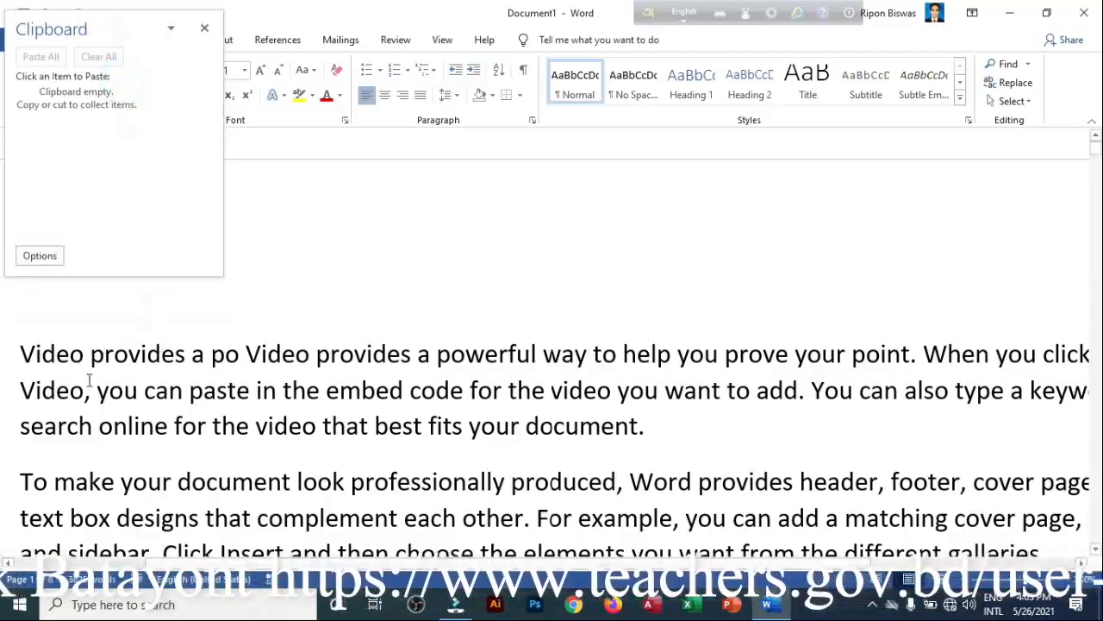
pyautogui.scroll(4, 510, 427)
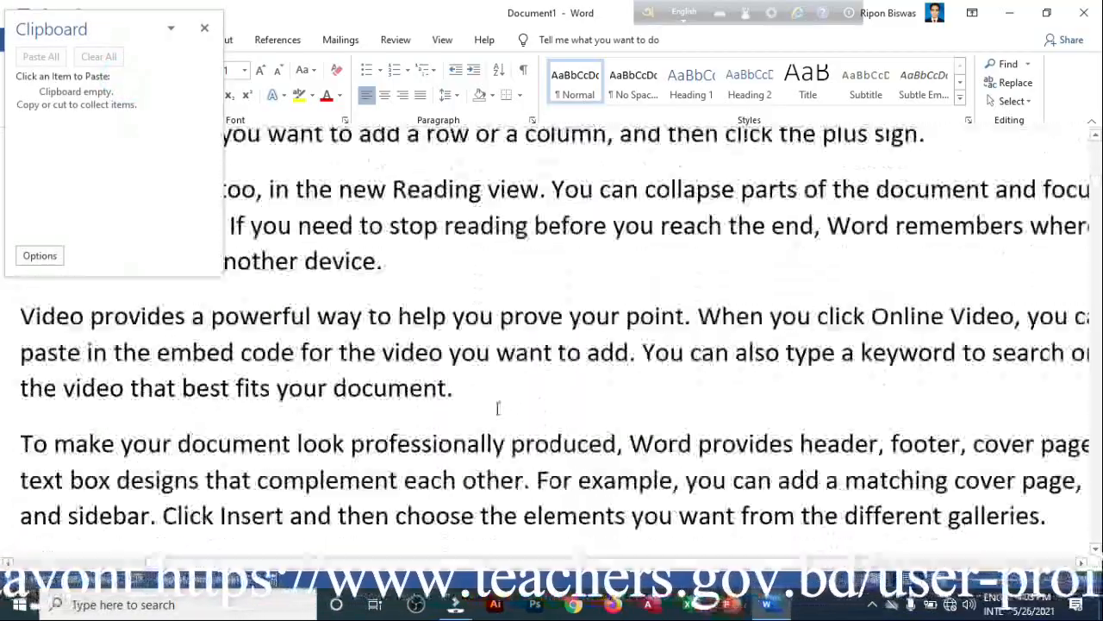
pyautogui.scroll(4, 481, 403)
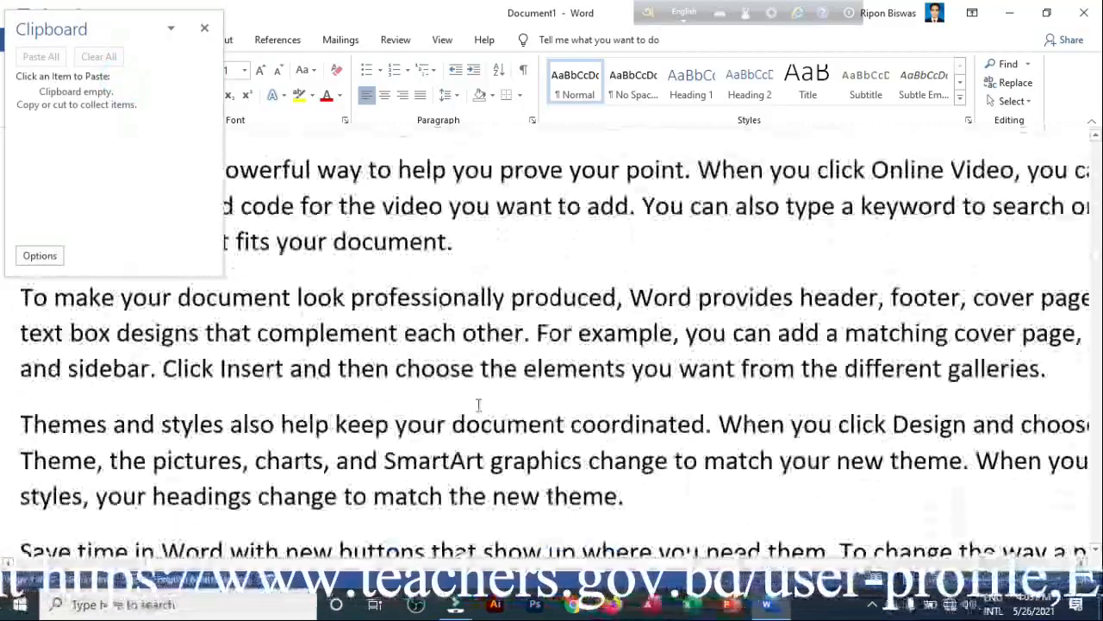
pyautogui.scroll(-2, 466, 399)
pyautogui.scroll(4, 457, 402)
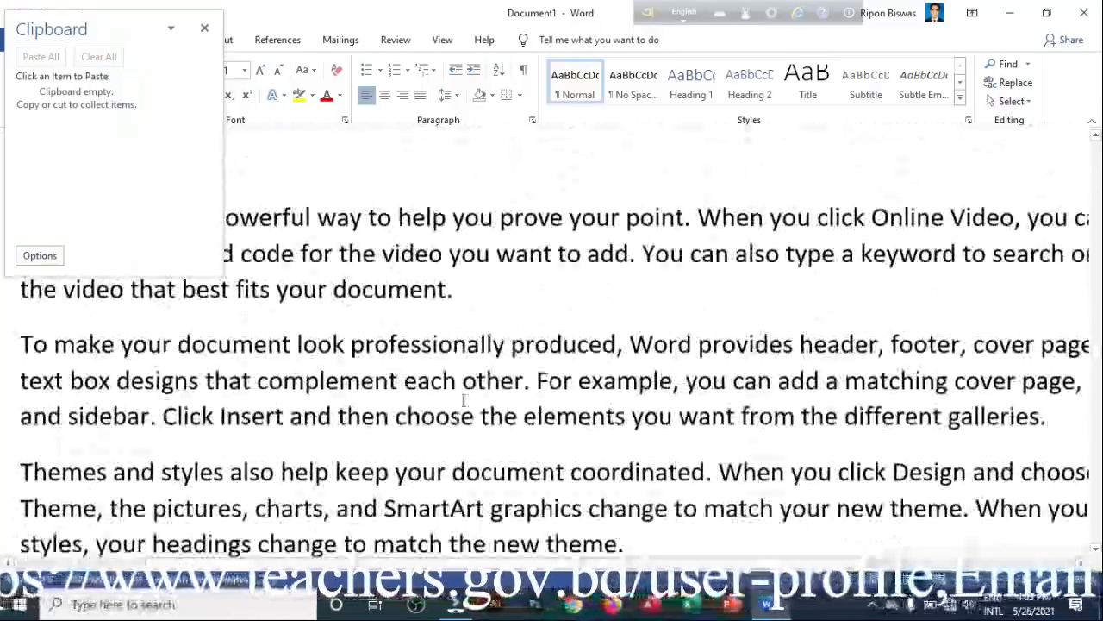
pyautogui.scroll(-3, 452, 403)
pyautogui.scroll(3, 440, 405)
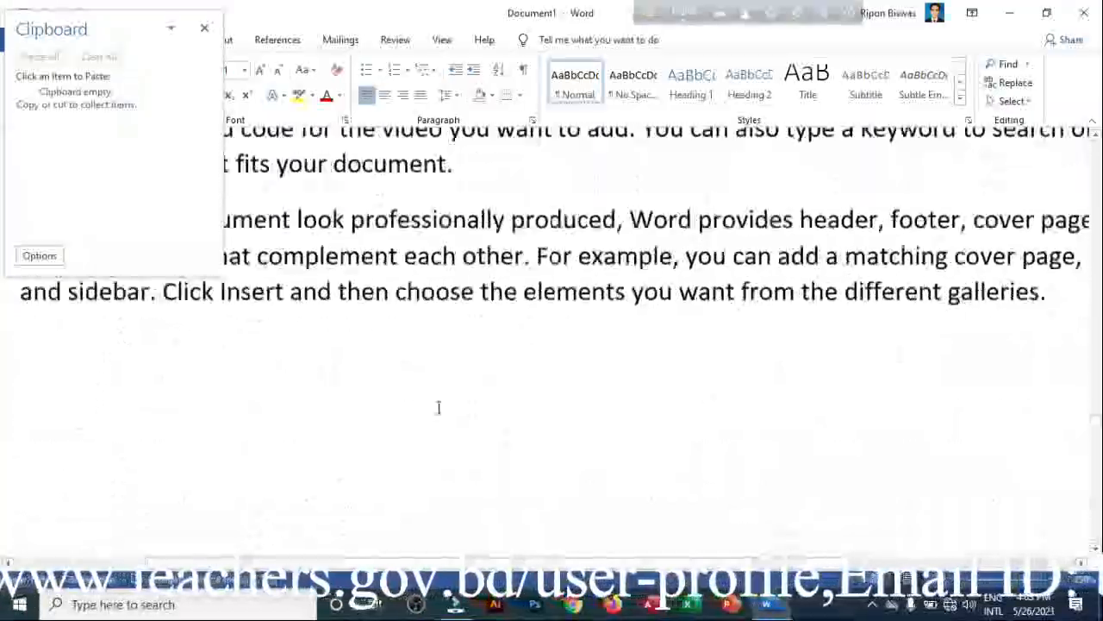
# - Select "device." at the end of a Reading paragraph, then select "document." at the end of a Video paragraph
pyautogui.scroll(2, 438, 406)
pyautogui.scroll(-1, 436, 405)
pyautogui.scroll(-5, 431, 406)
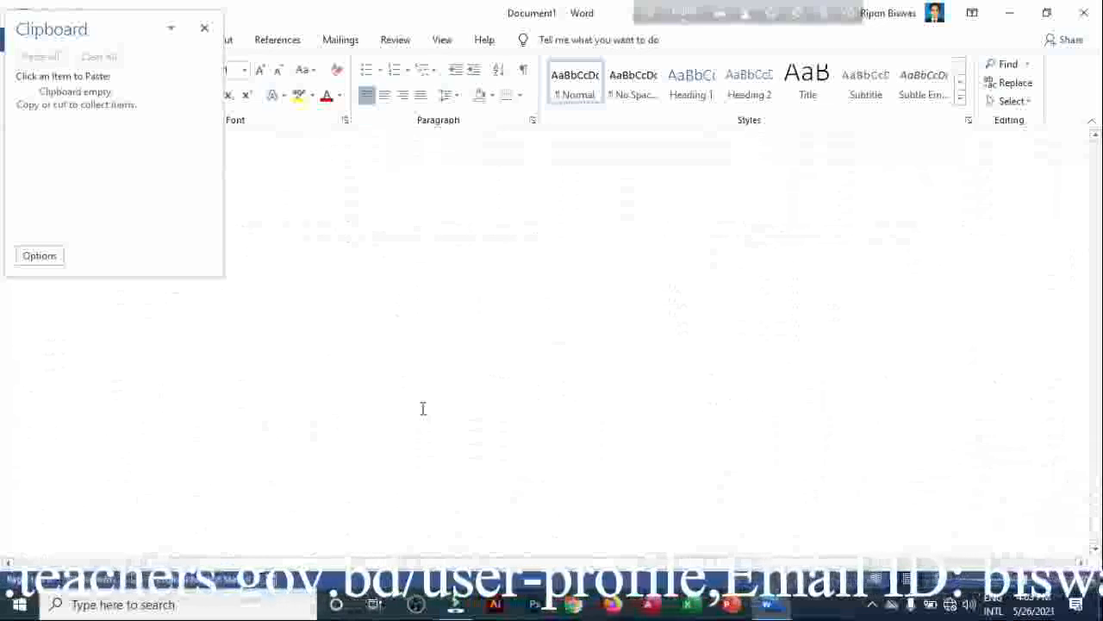
pyautogui.scroll(3, 423, 407)
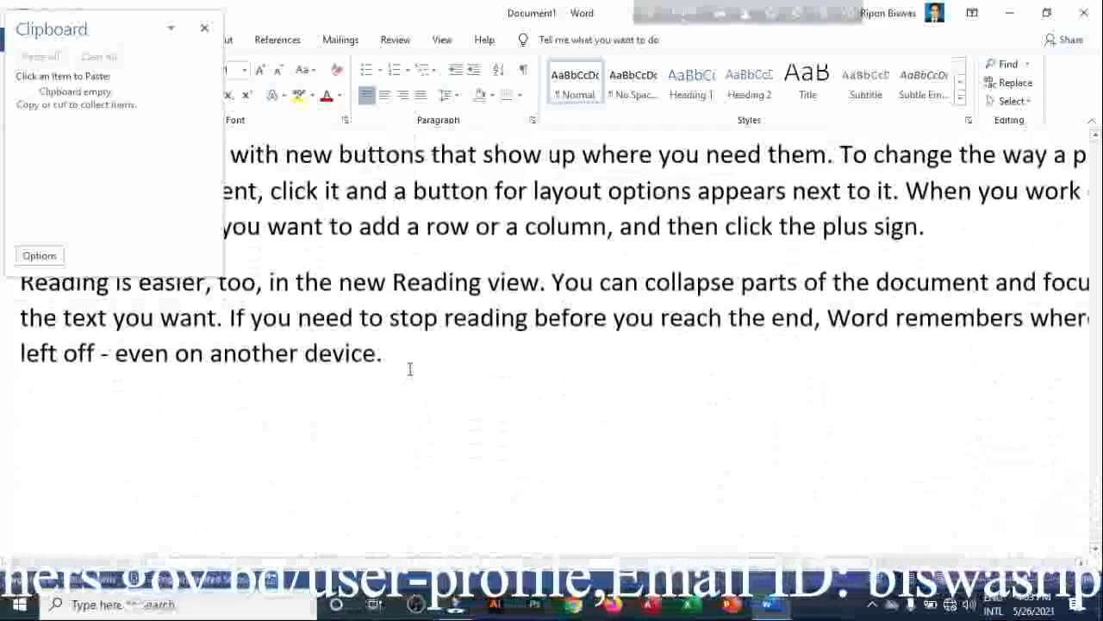
pyautogui.moveTo(386, 360); pyautogui.dragTo(319, 356)
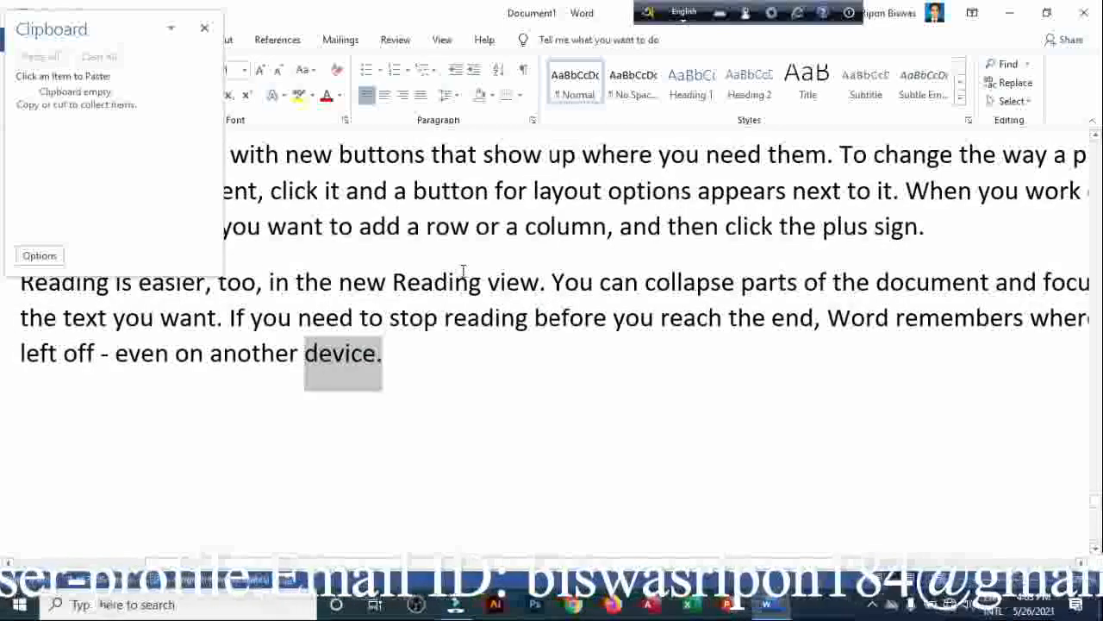
pyautogui.scroll(5, 463, 260)
pyautogui.scroll(-2, 464, 258)
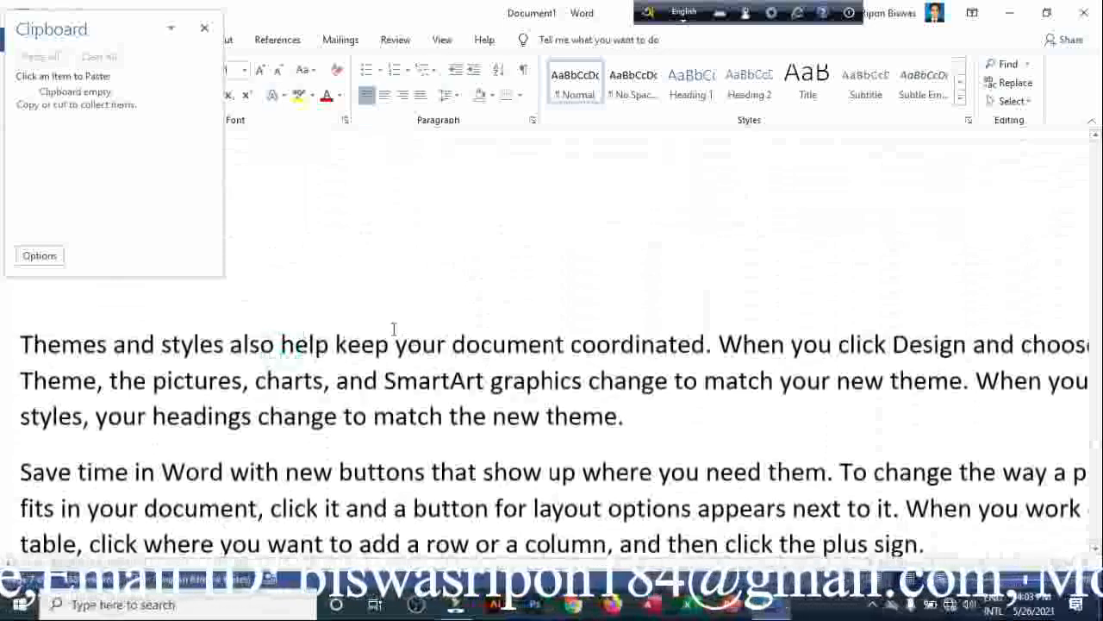
pyautogui.scroll(-10, 446, 313)
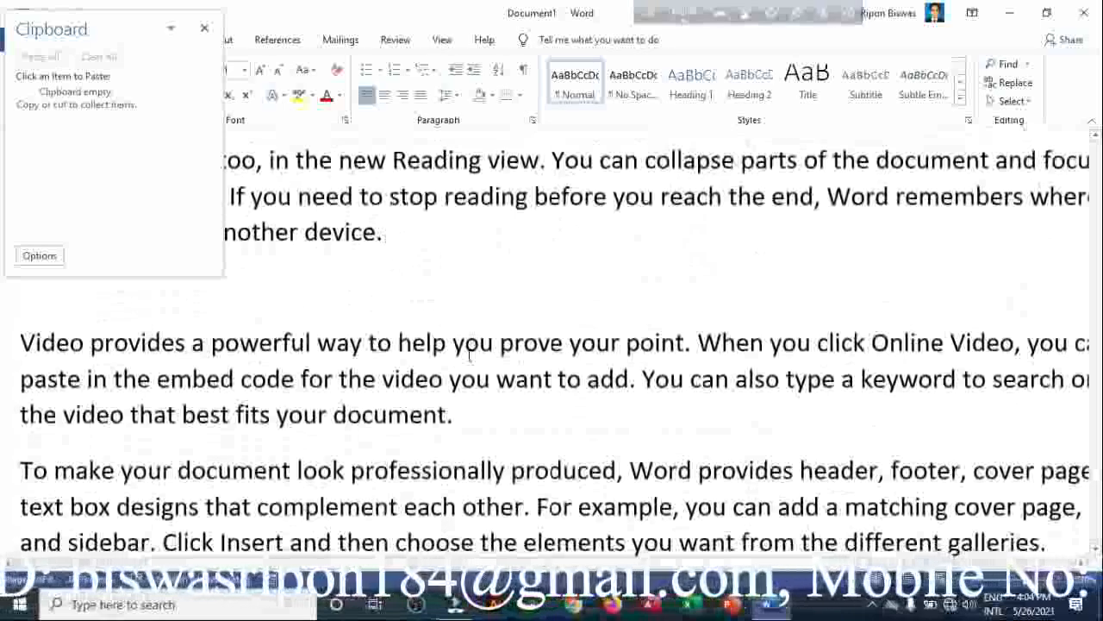
pyautogui.doubleClick(451, 417)
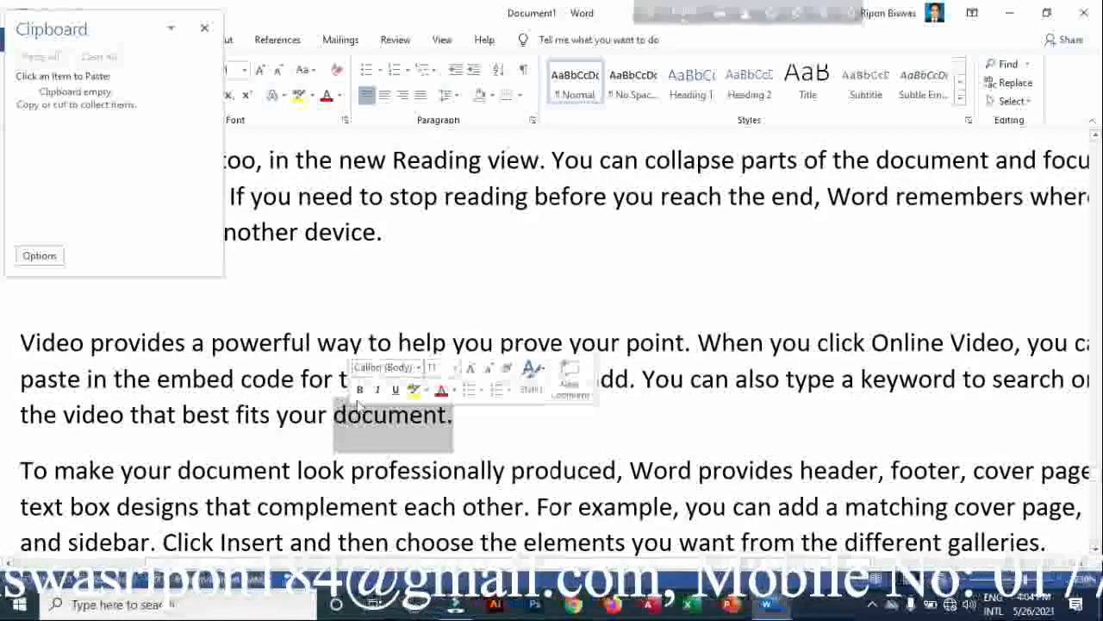
# - Look through the repeated sample paragraphs, working back towards the first pages of the document
pyautogui.scroll(2, 487, 314)
pyautogui.scroll(5, 490, 312)
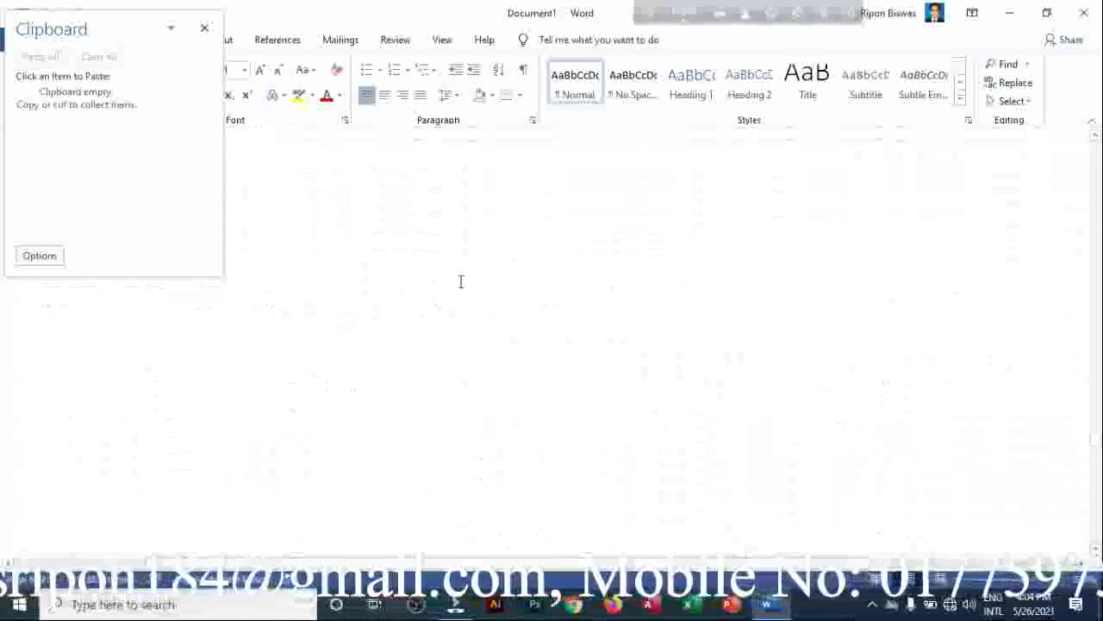
pyautogui.scroll(-15, 457, 285)
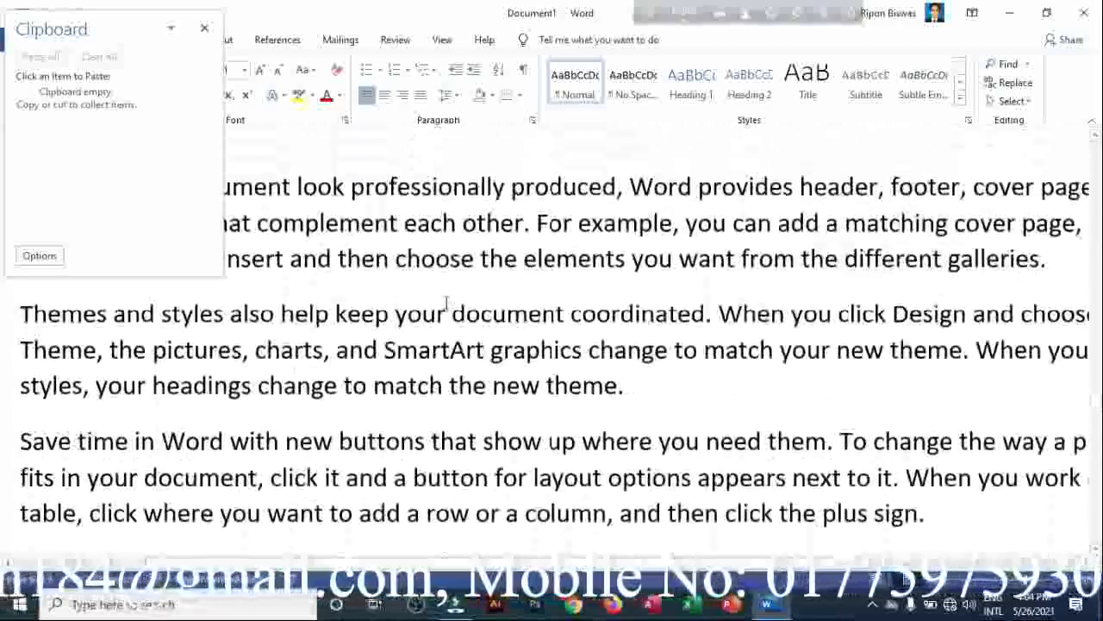
pyautogui.scroll(-6, 447, 302)
pyautogui.scroll(15, 444, 302)
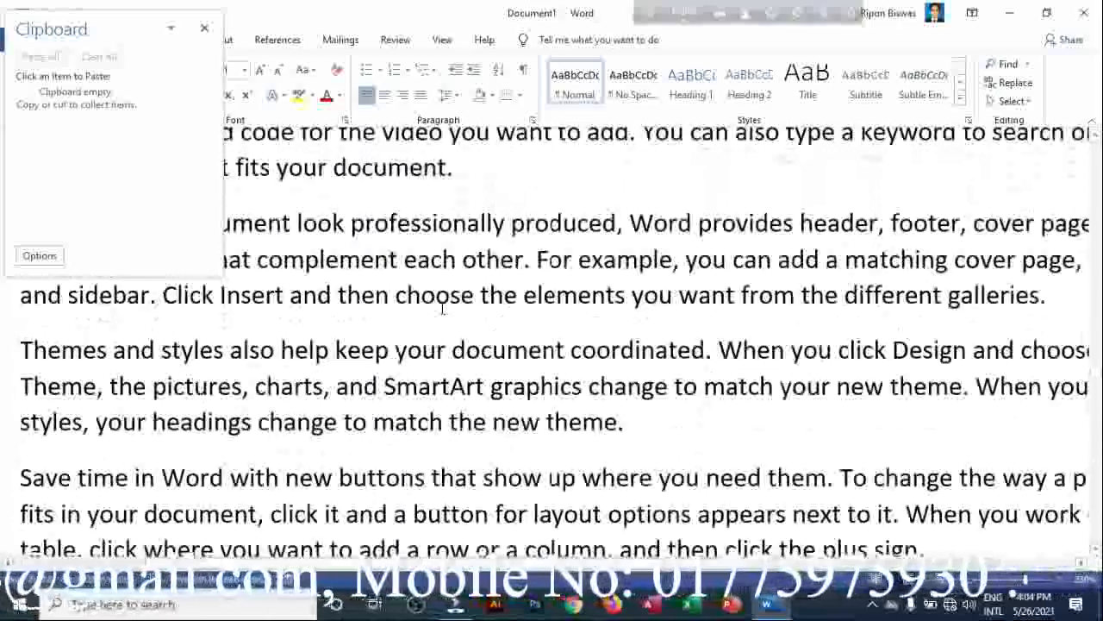
pyautogui.scroll(-10, 438, 308)
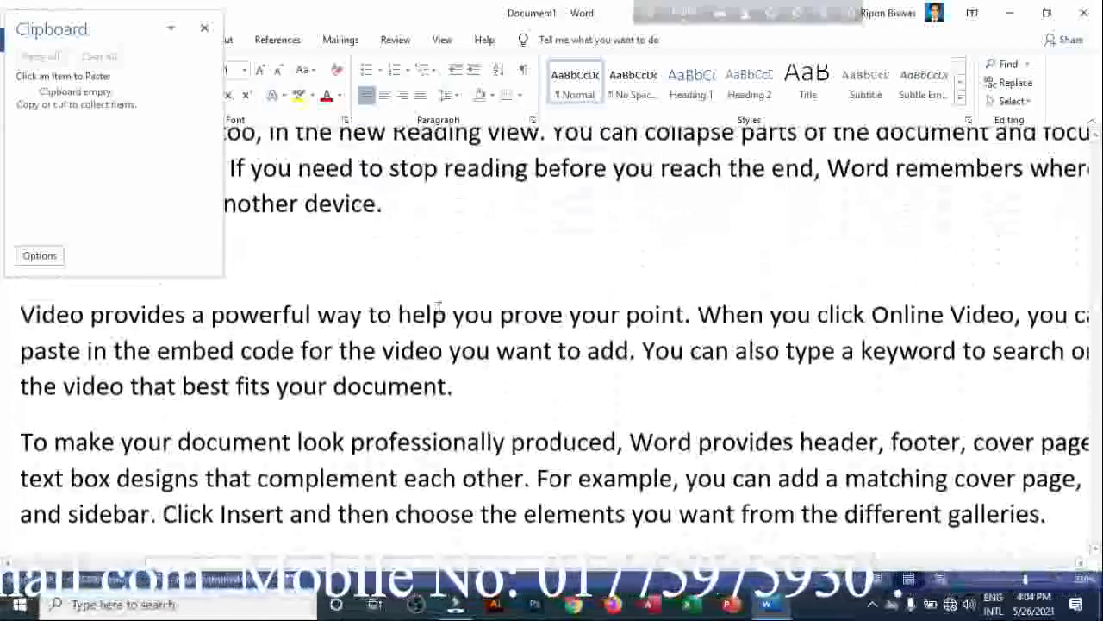
pyautogui.scroll(6, 438, 310)
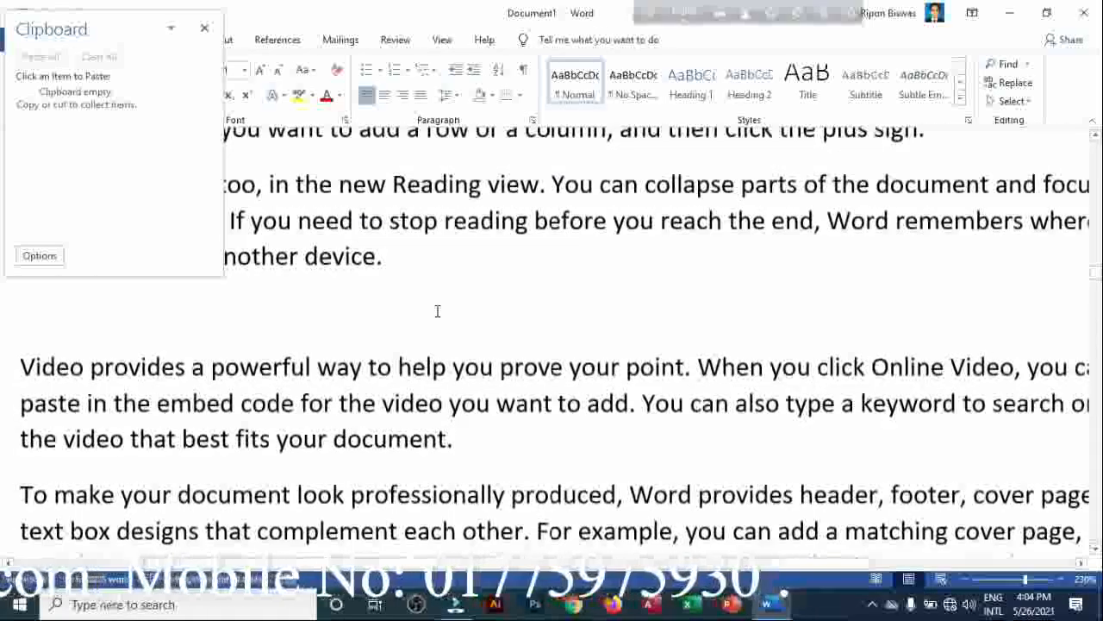
pyautogui.scroll(4, 419, 282)
pyautogui.scroll(-2, 423, 287)
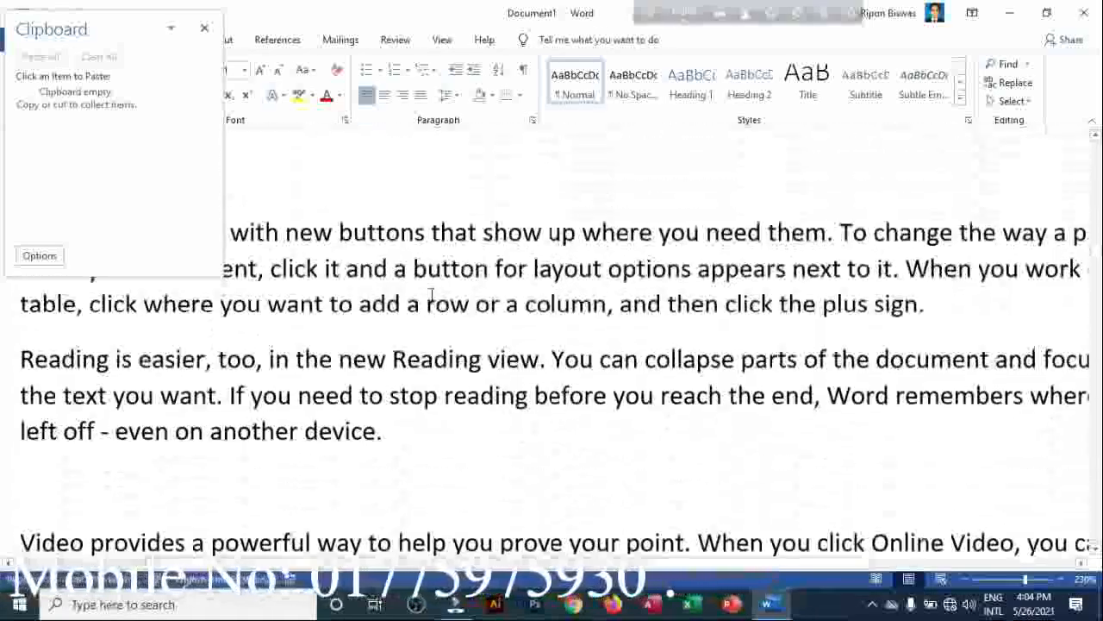
pyautogui.scroll(2, 427, 293)
pyautogui.scroll(1, 433, 298)
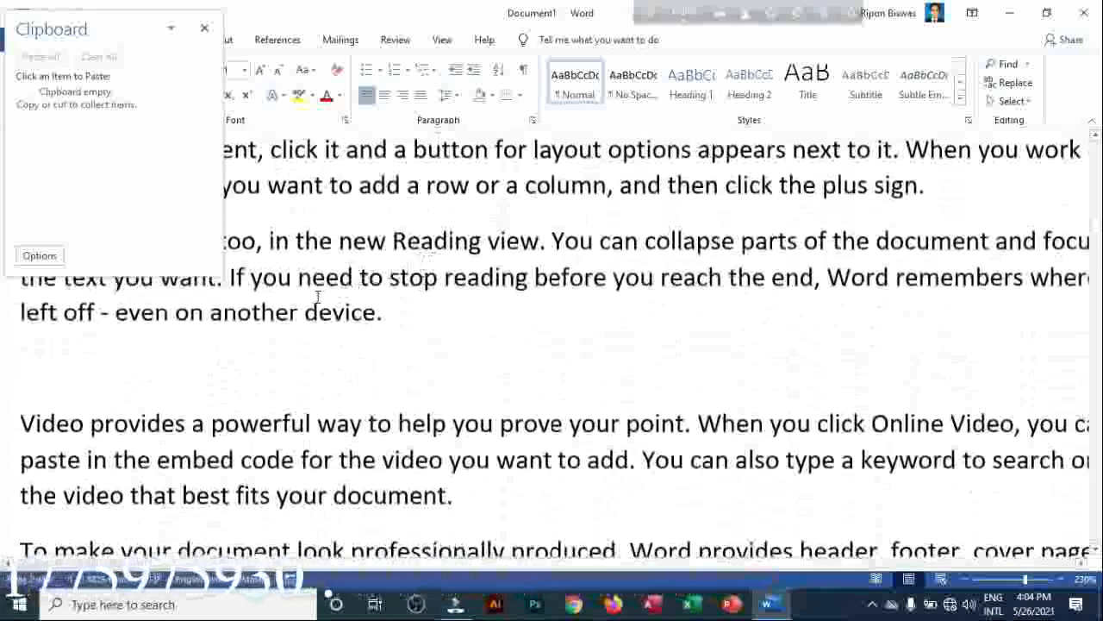
pyautogui.scroll(3, 361, 289)
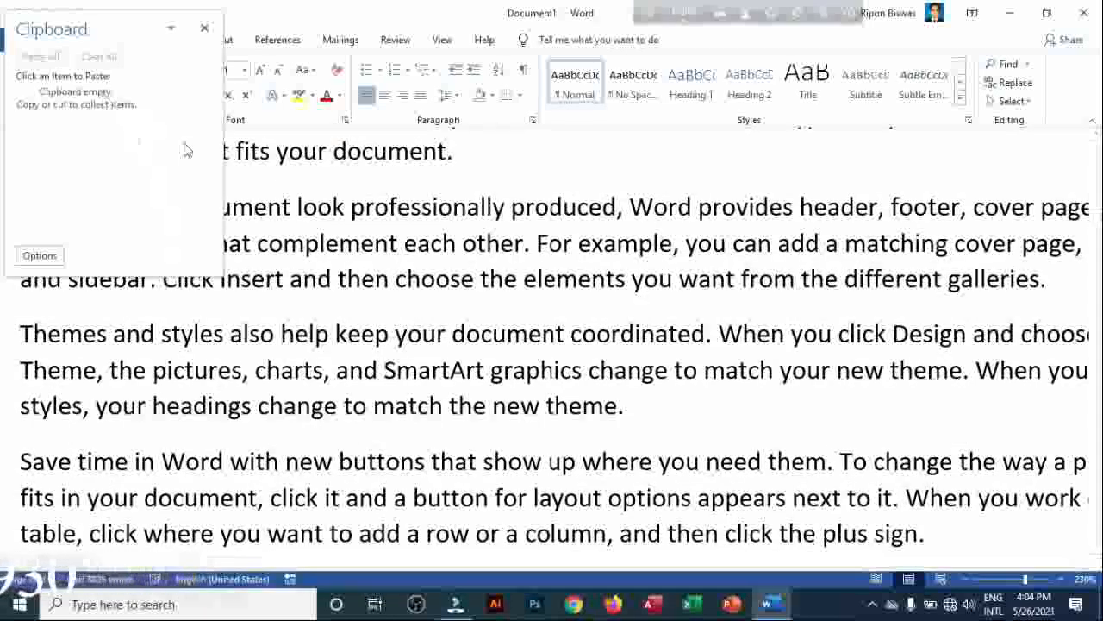
pyautogui.scroll(1, 464, 235)
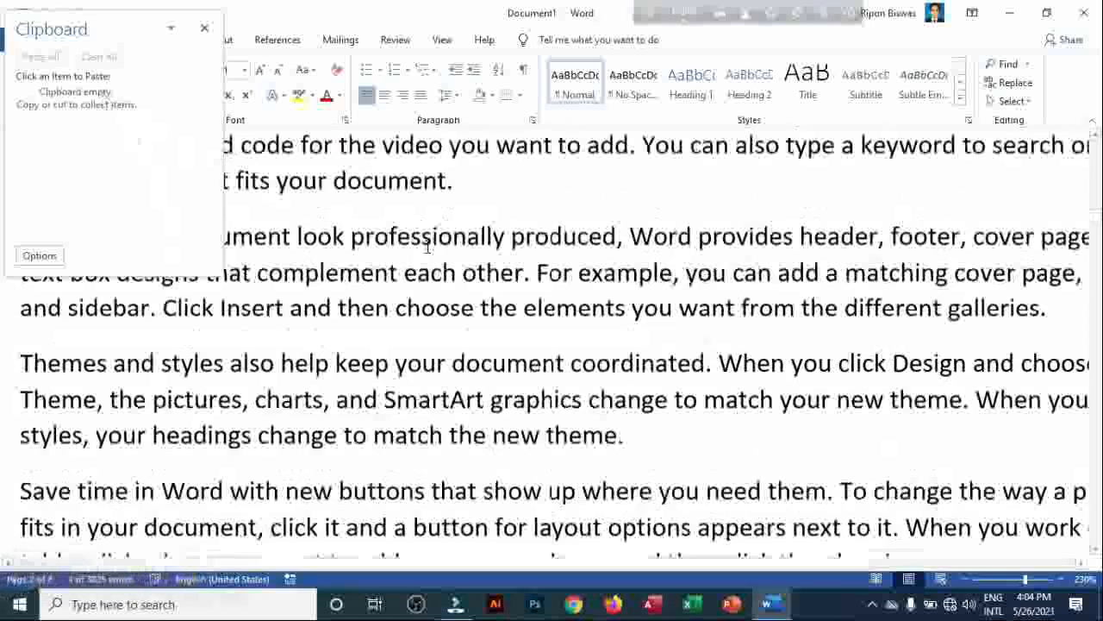
pyautogui.scroll(-3, 431, 234)
pyautogui.scroll(5, 389, 233)
pyautogui.scroll(-3, 355, 299)
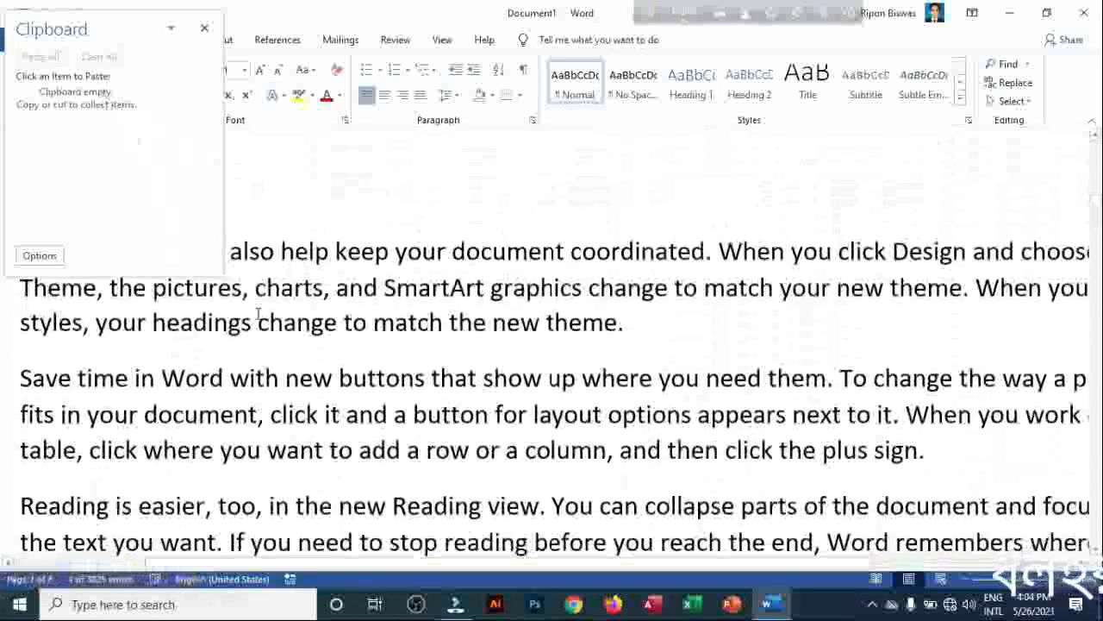
pyautogui.scroll(-1, 403, 351)
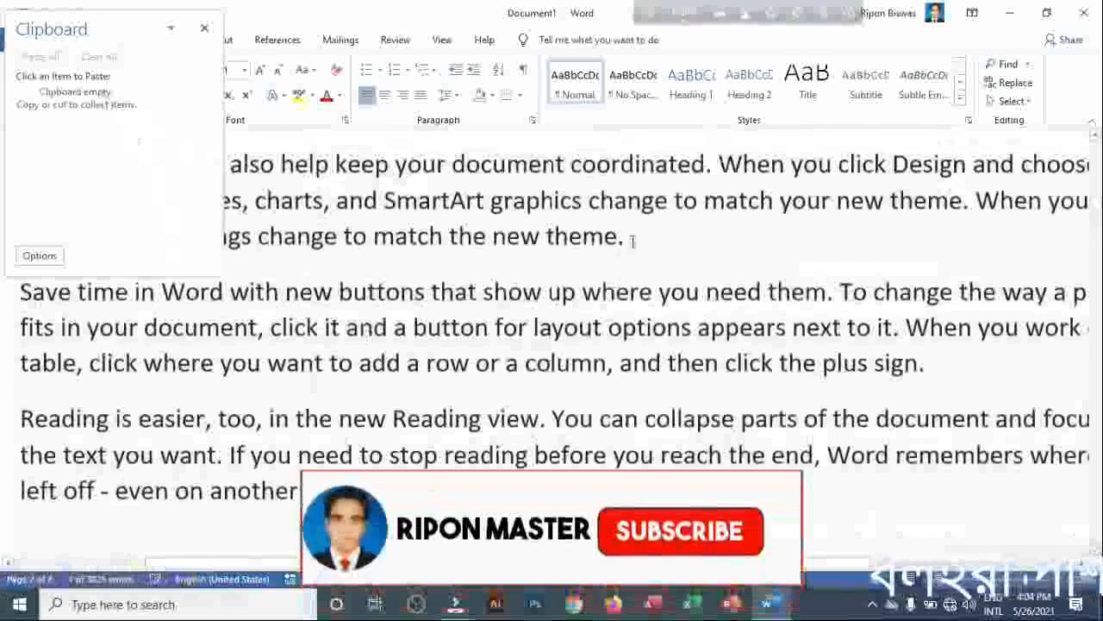
# - Copy "theme" from the end of the Themes and styles paragraph and "stop" from the Reading paragraph to the Clipboard
pyautogui.moveTo(624, 238); pyautogui.dragTo(547, 238)
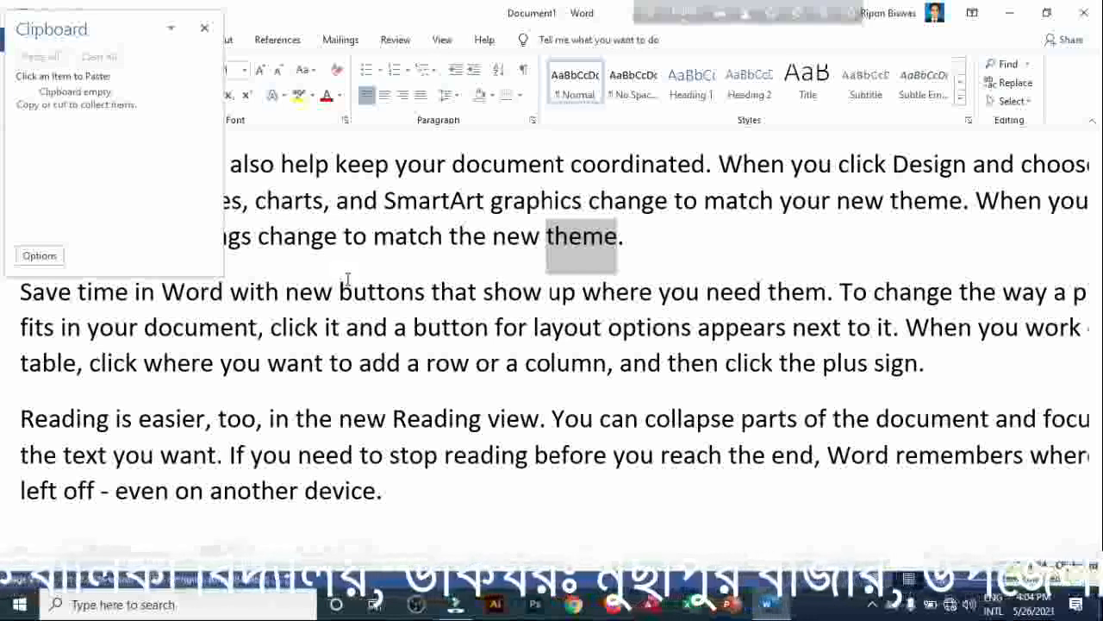
pyautogui.hotkey('ctrl', 'c')
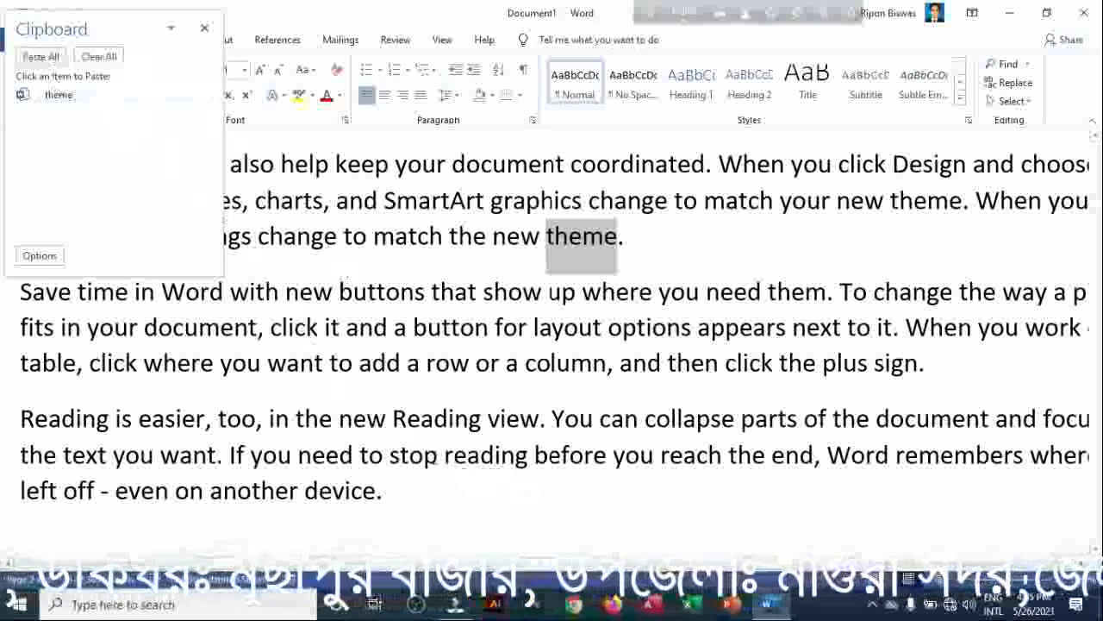
pyautogui.doubleClick(423, 455)
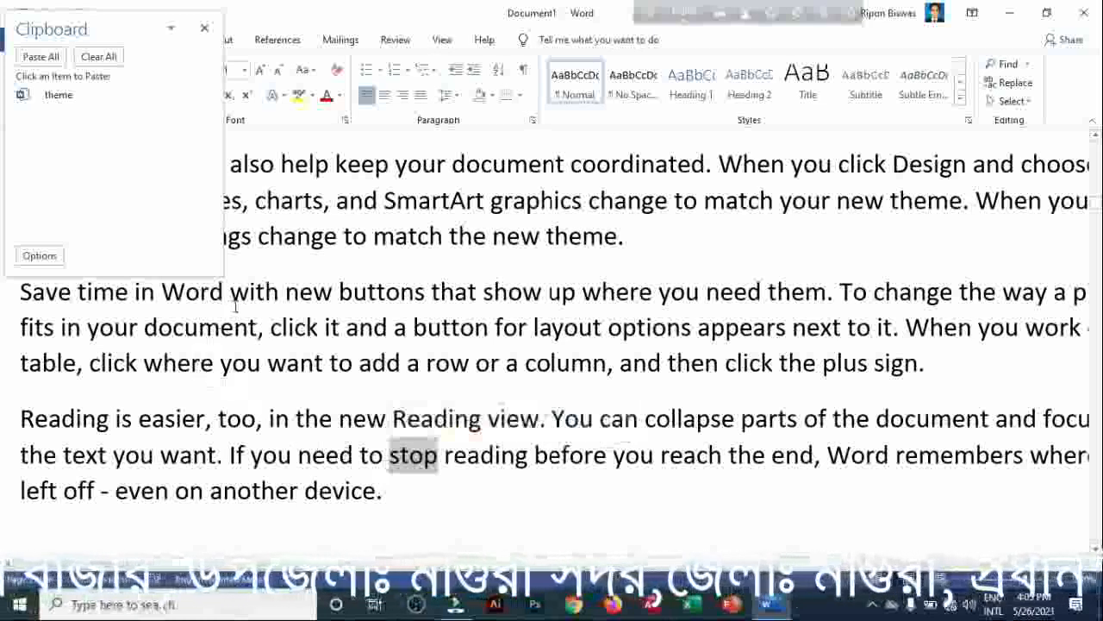
pyautogui.hotkey('ctrl', 'c')
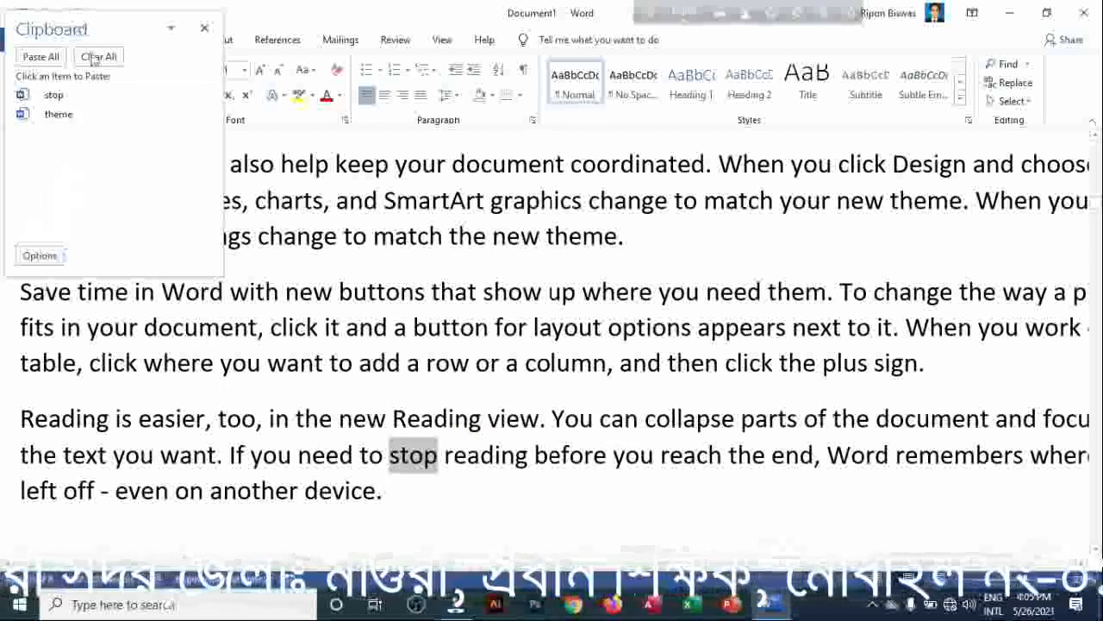
# - Copy "Reading" from the phrase "new Reading view" and "point" from the phrase "prove your point" to the Clipboard
pyautogui.scroll(1, 496, 327)
pyautogui.scroll(-3, 487, 317)
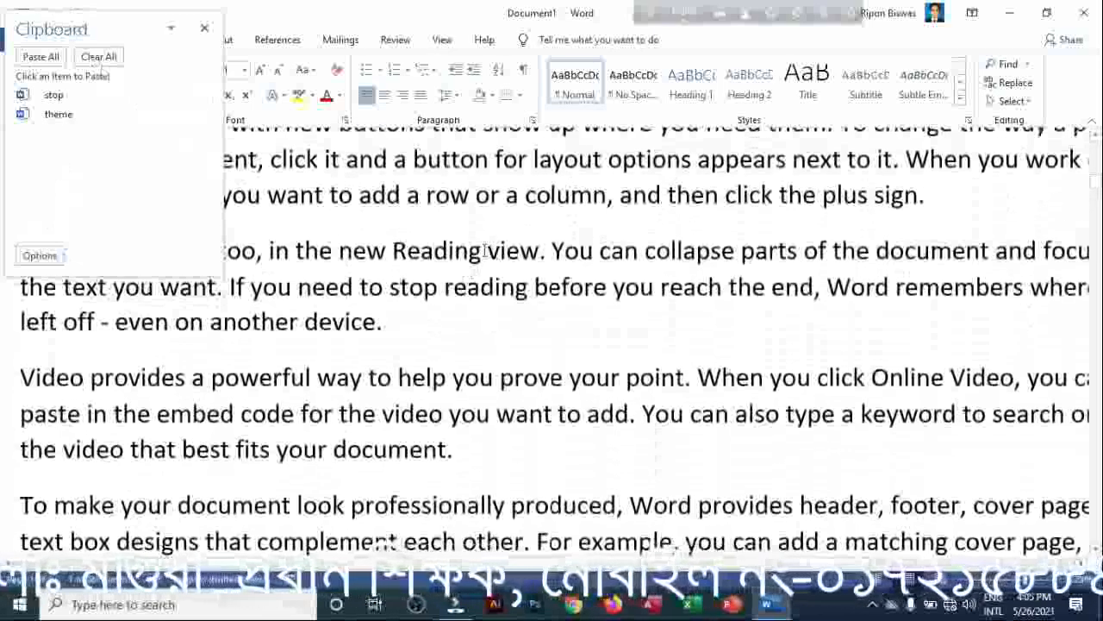
pyautogui.moveTo(481, 251); pyautogui.dragTo(393, 251)
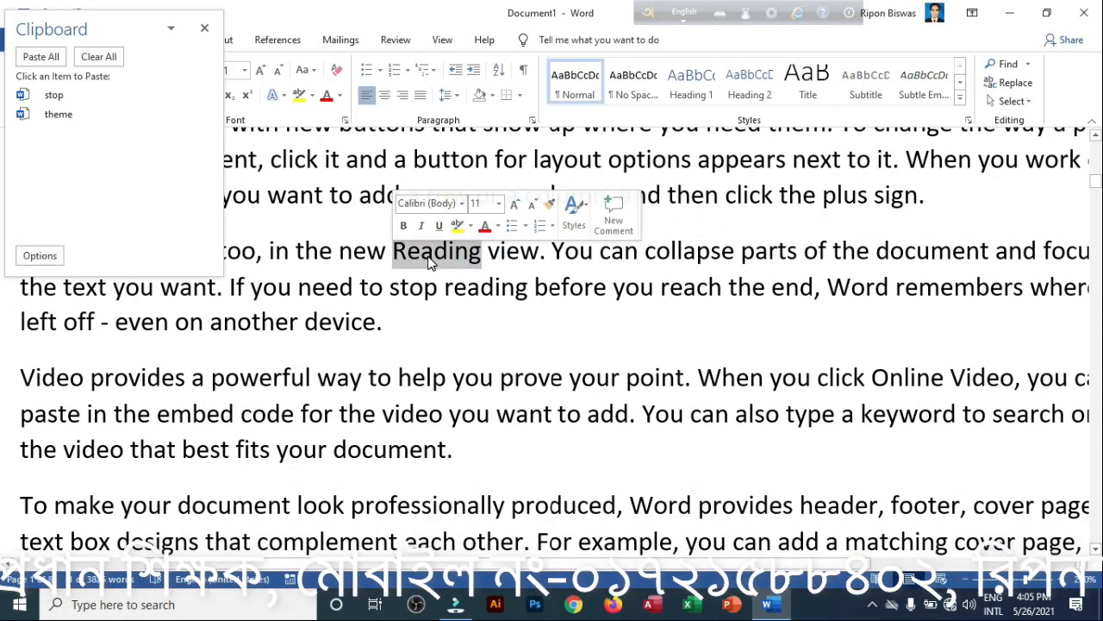
pyautogui.hotkey('ctrl', 'c')
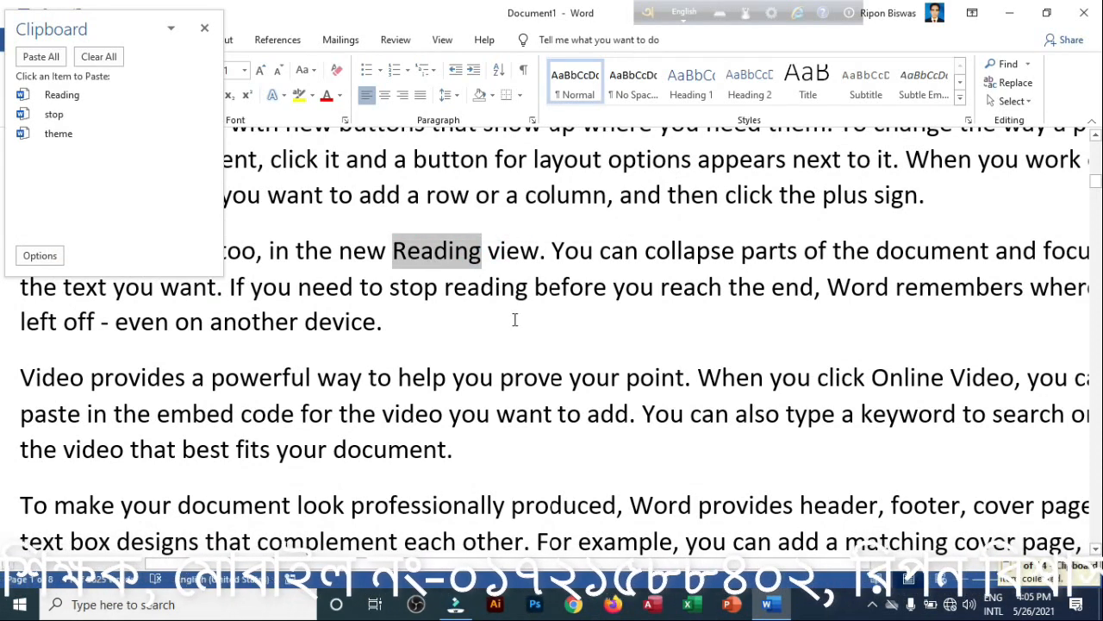
pyautogui.scroll(5, 512, 334)
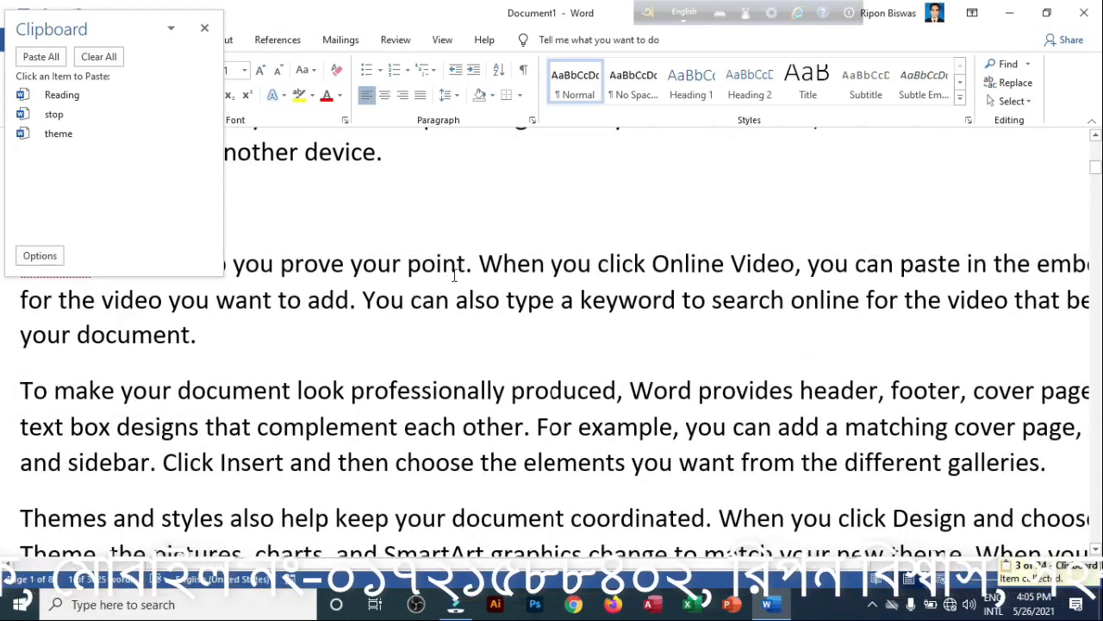
pyautogui.moveTo(467, 268); pyautogui.dragTo(408, 269)
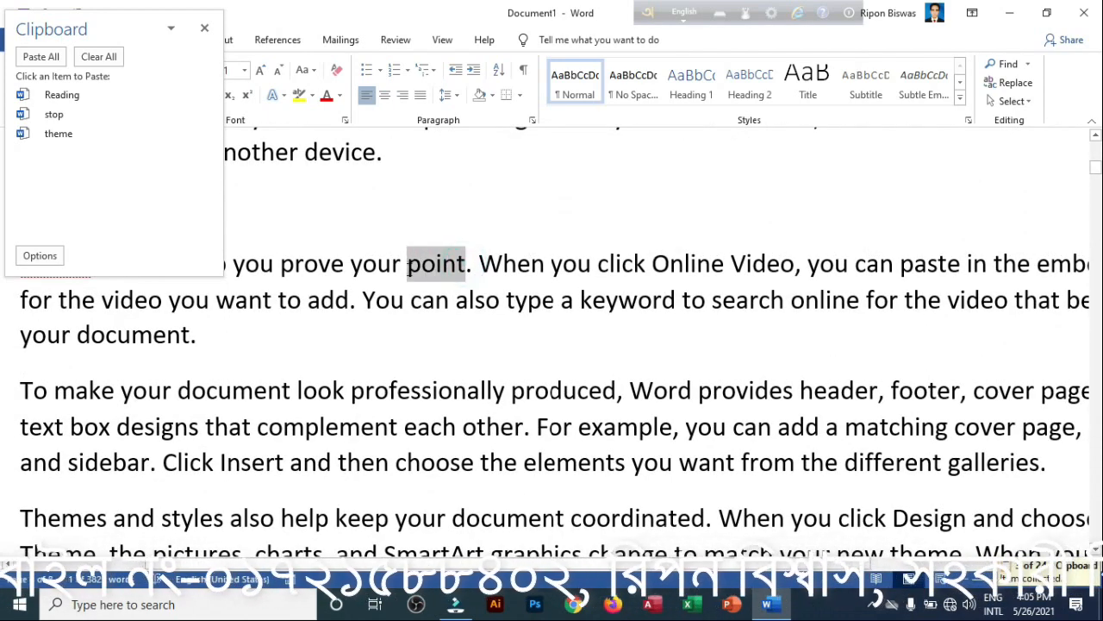
pyautogui.hotkey('ctrl', 'c')
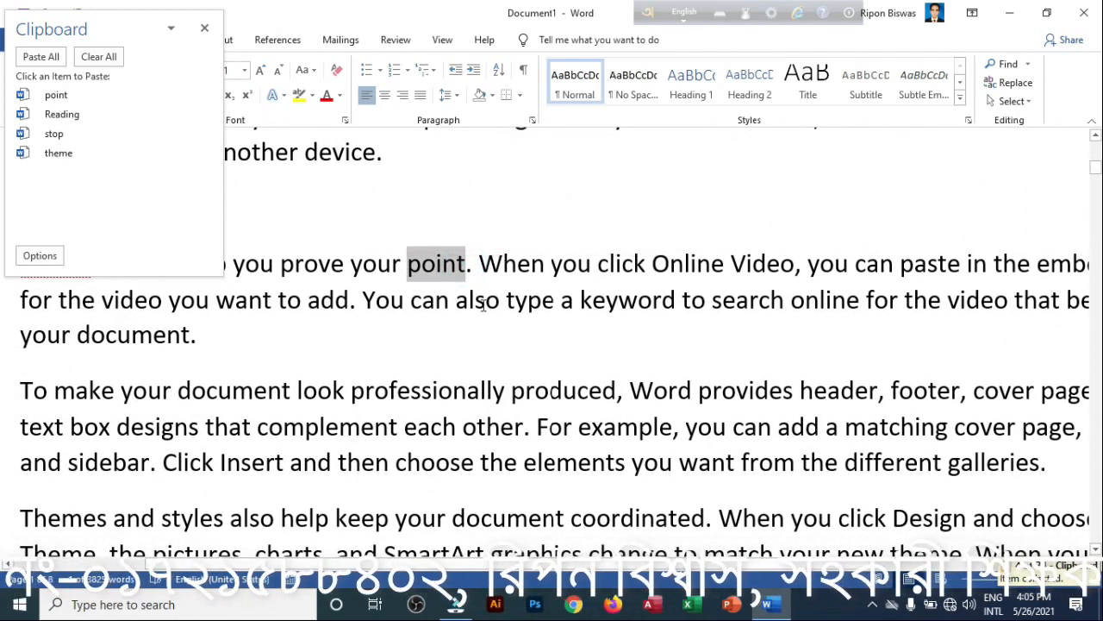
# - Copy "coordinated." from the Themes and styles paragraph and "powerful" from the document's first paragraph to the Clipboard
pyautogui.scroll(-3, 566, 314)
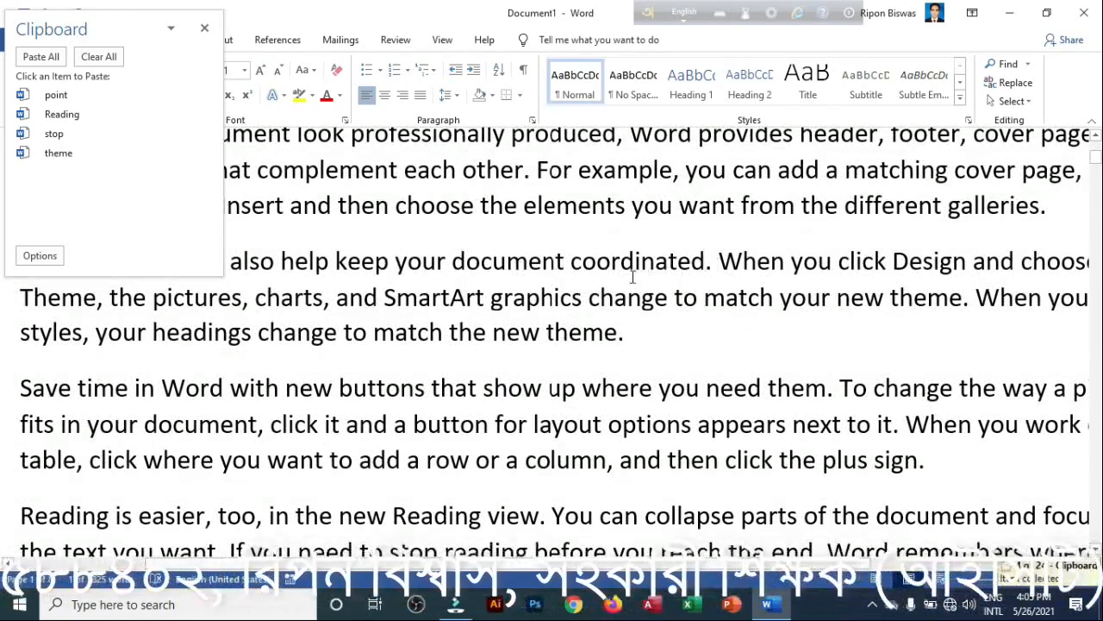
pyautogui.moveTo(710, 262); pyautogui.dragTo(606, 272)
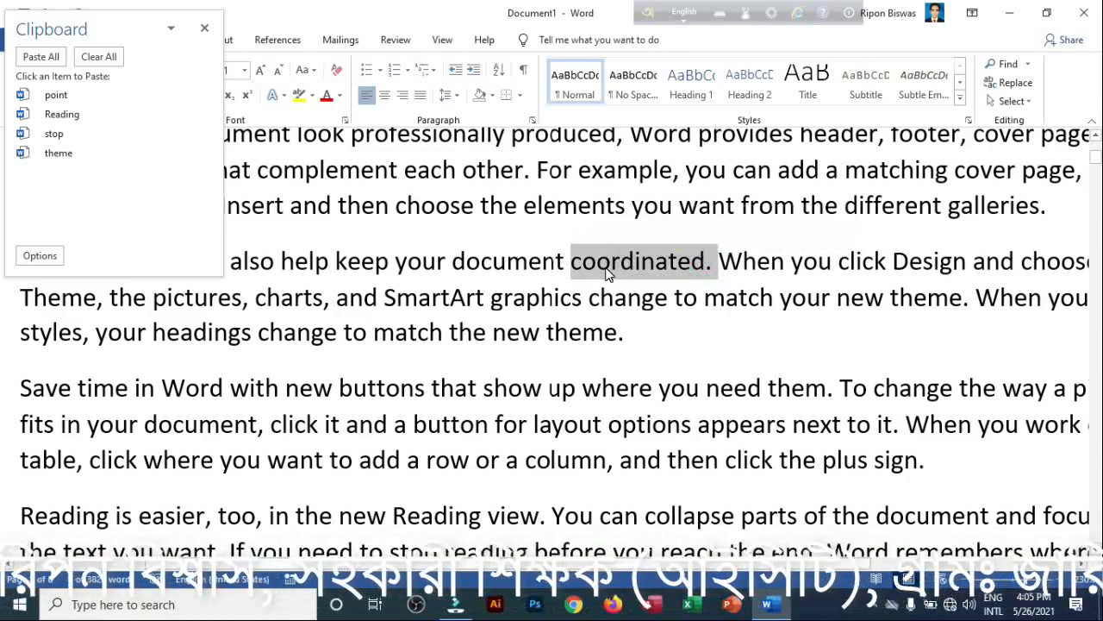
pyautogui.scroll(5, 543, 311)
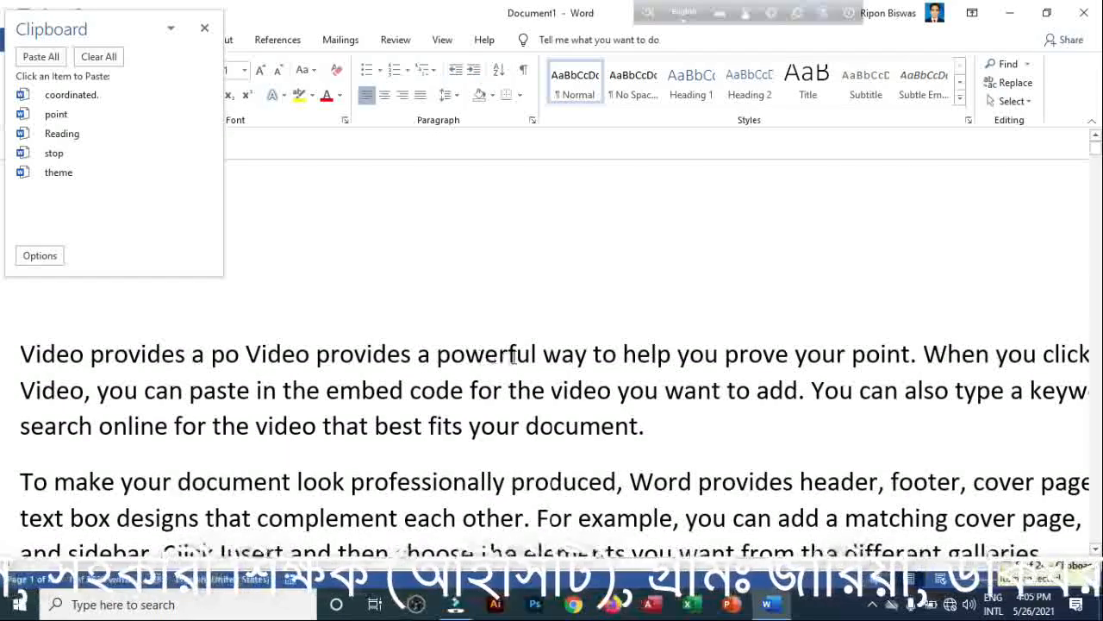
pyautogui.moveTo(538, 354); pyautogui.dragTo(444, 354)
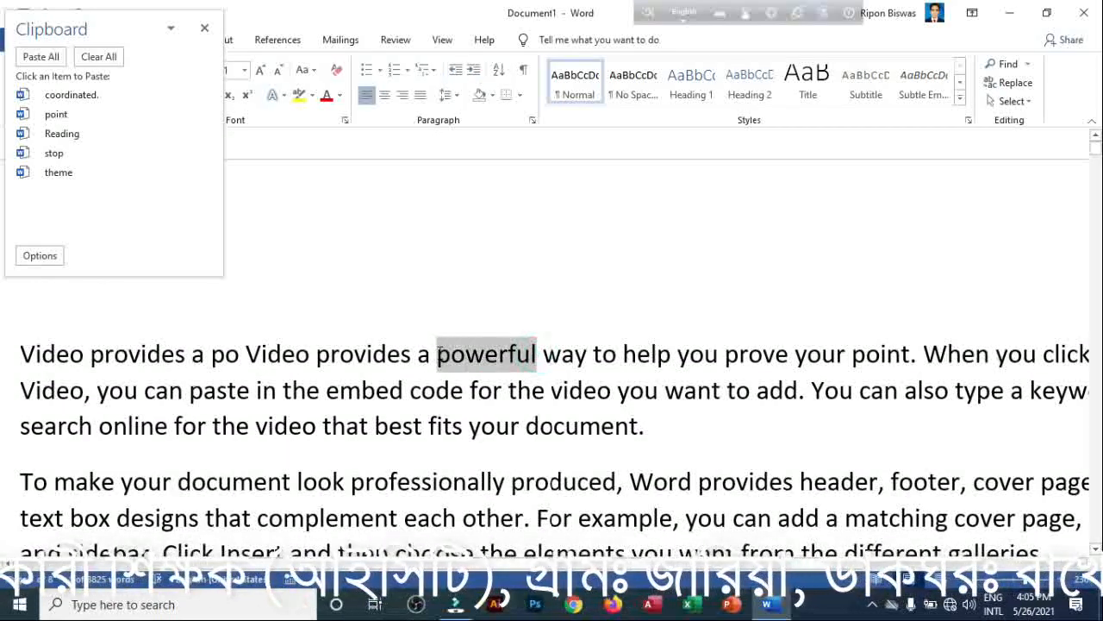
pyautogui.hotkey('ctrl', 'c')
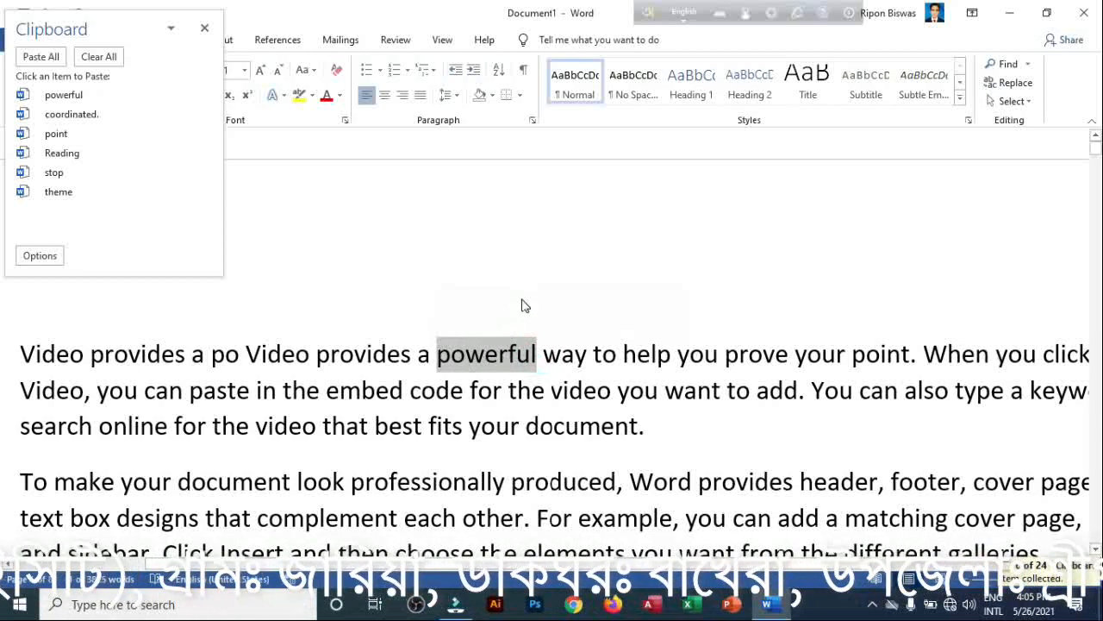
# - Copy "buttons" from the first line of the "Save time in Word" paragraph to the Clipboard
pyautogui.scroll(-3, 508, 331)
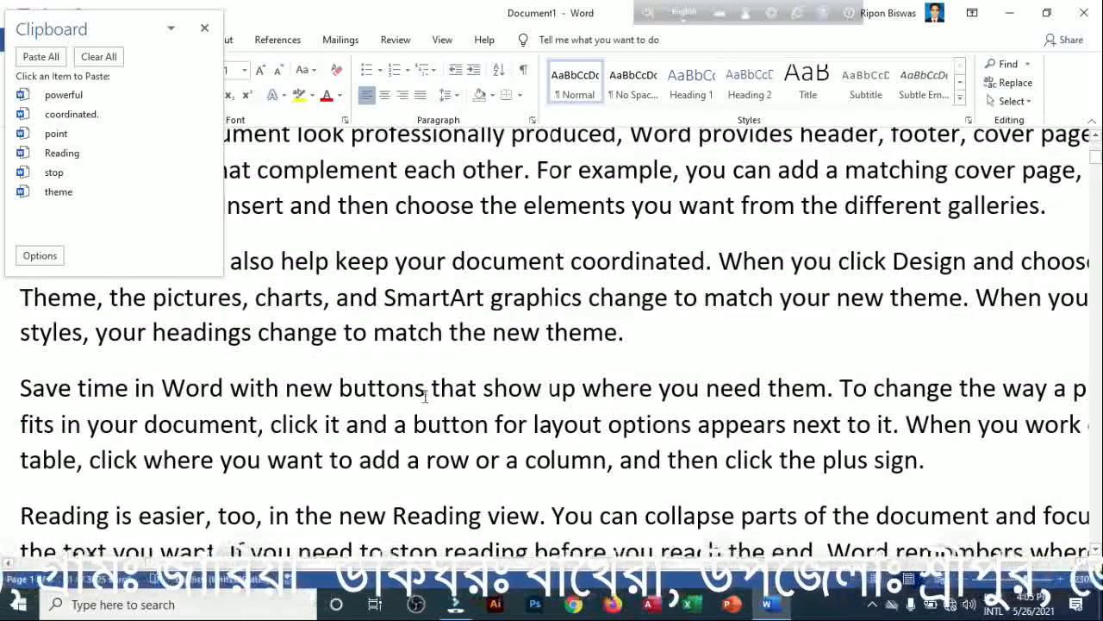
pyautogui.moveTo(393, 392); pyautogui.dragTo(343, 392)
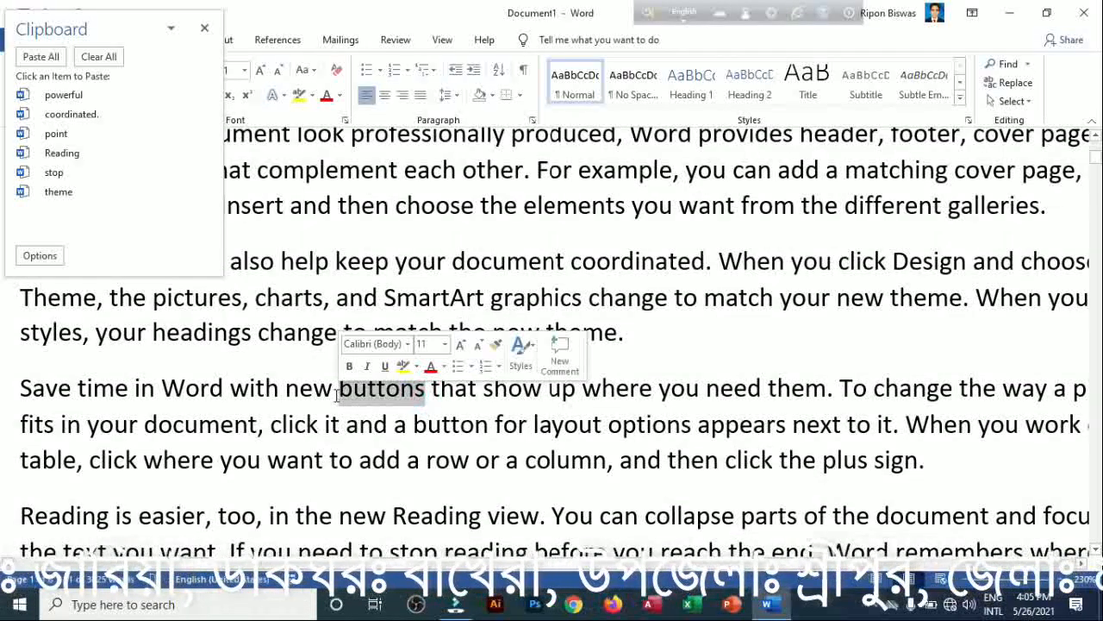
pyautogui.hotkey('ctrl', 'c')
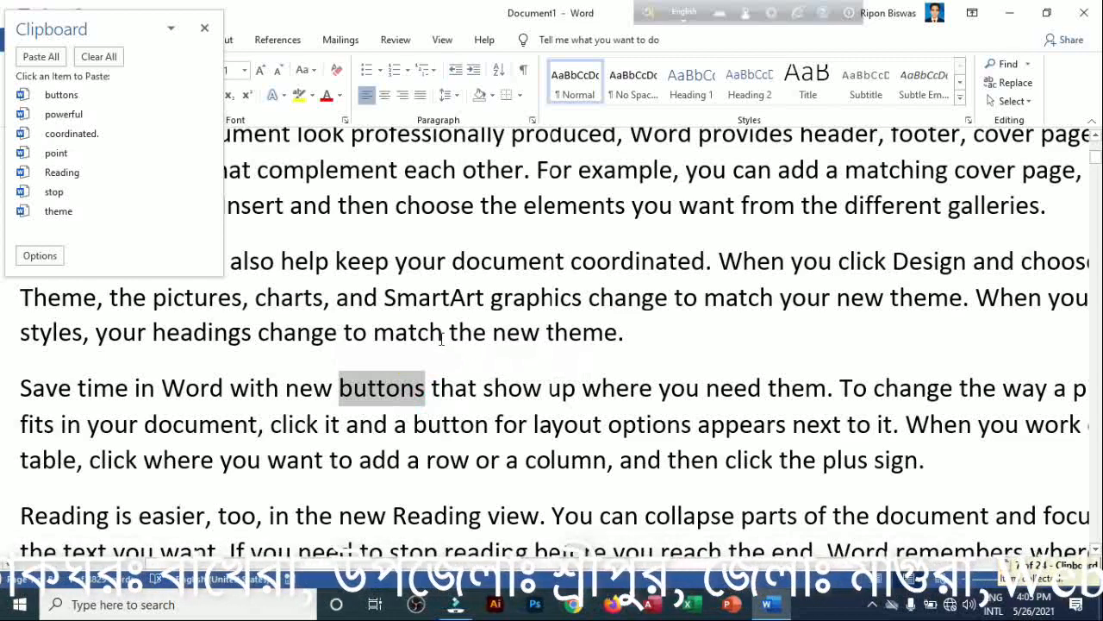
# - Copy "match" from the last line of the Themes and styles paragraph and "collapse" from the Reading paragraph to the Clipboard
pyautogui.moveTo(441, 334); pyautogui.dragTo(376, 341)
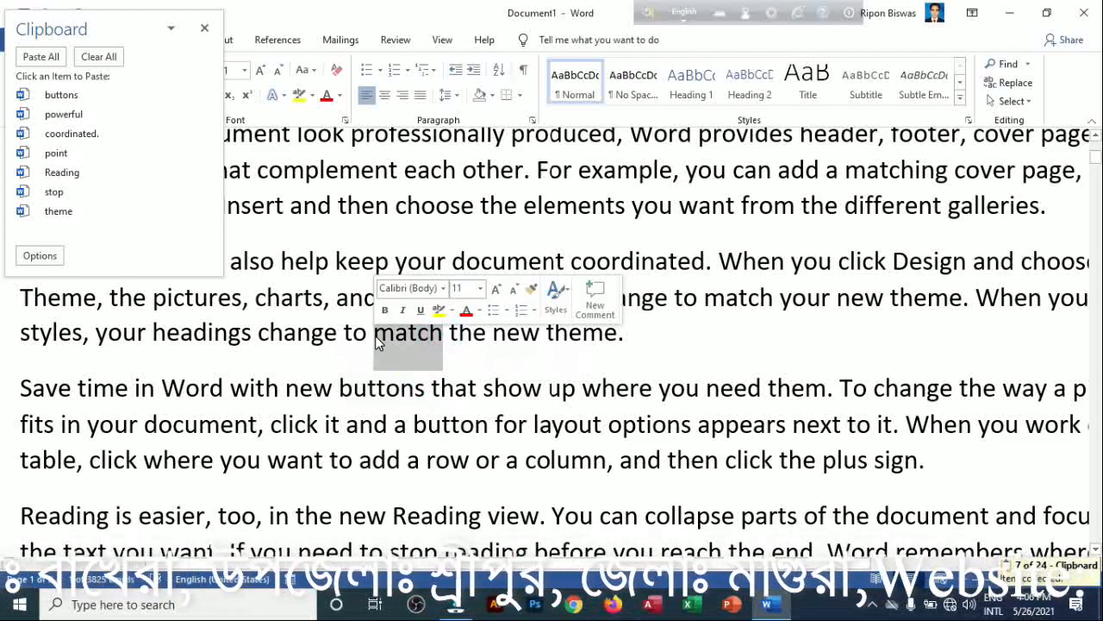
pyautogui.hotkey('ctrl', 'c')
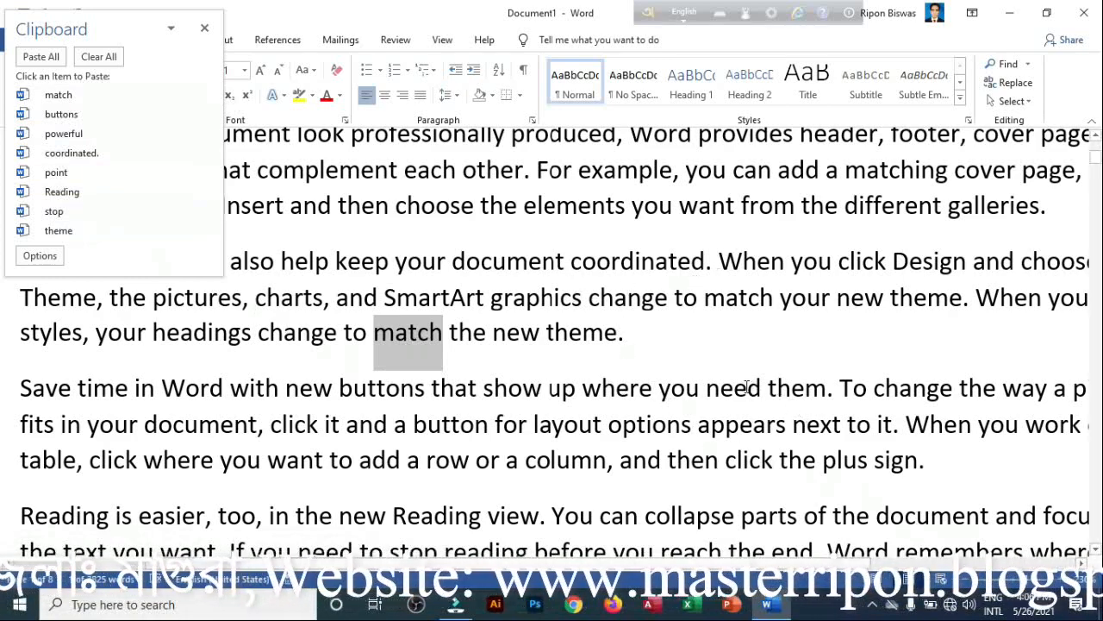
pyautogui.scroll(-2, 747, 386)
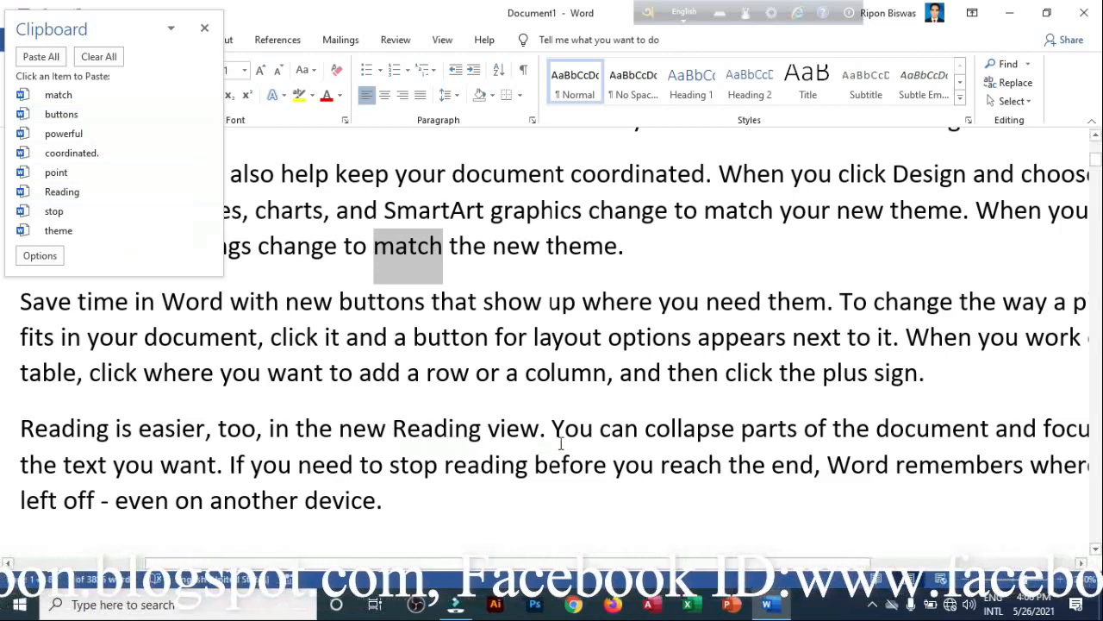
pyautogui.moveTo(734, 428); pyautogui.dragTo(642, 435)
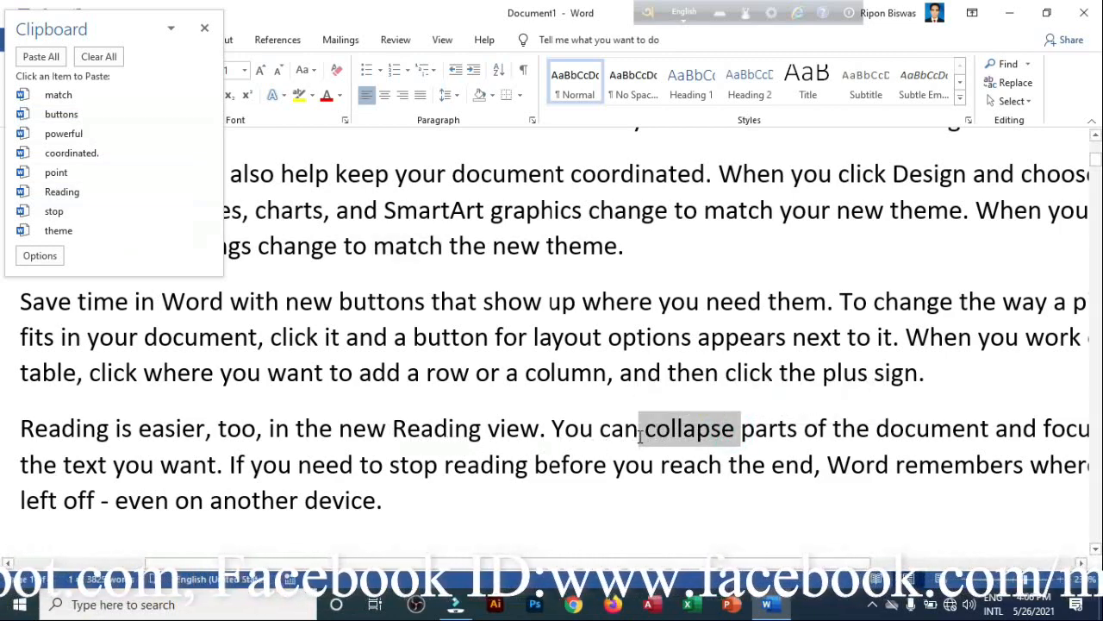
pyautogui.hotkey('ctrl', 'c')
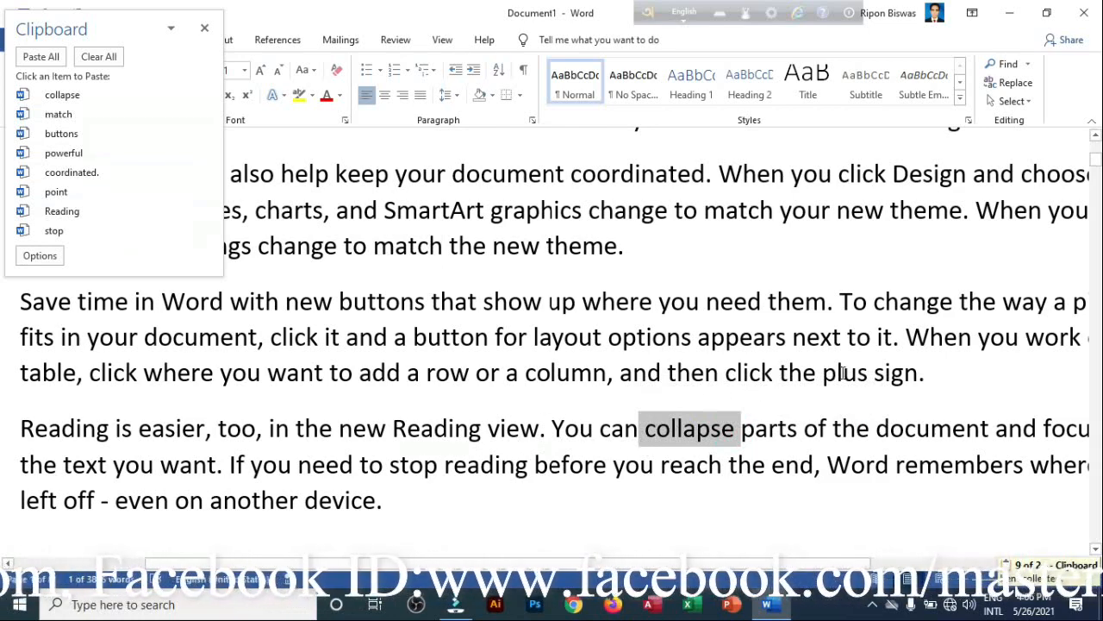
# - Copy "sign." from the end of the "Save time in Word" paragraph and paste it from the Clipboard after the document's first paragraph
pyautogui.moveTo(924, 376); pyautogui.dragTo(881, 383)
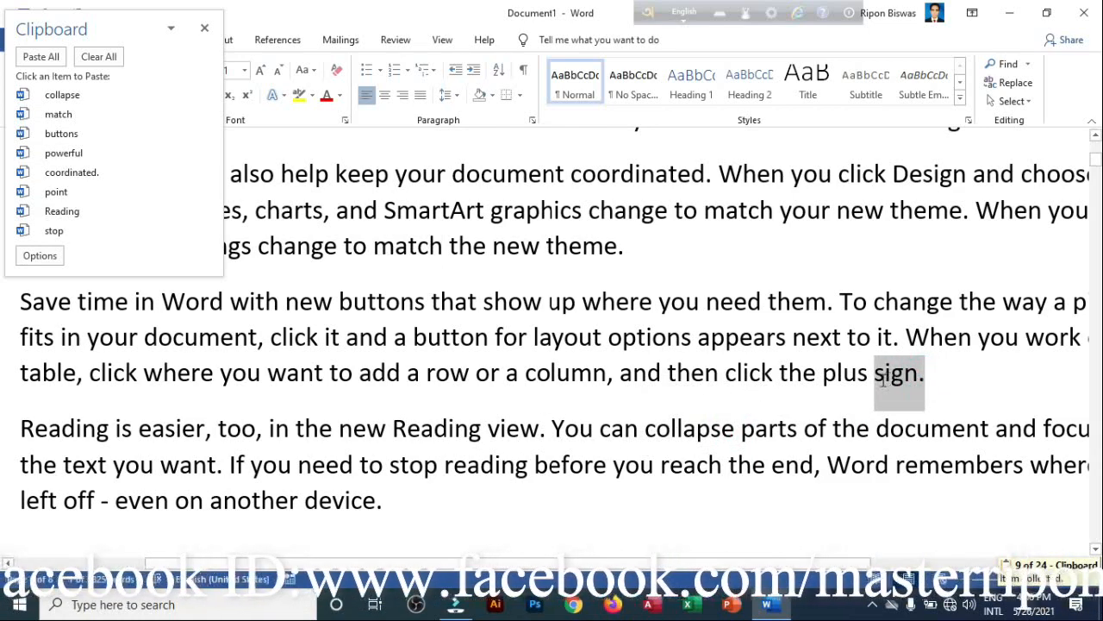
pyautogui.hotkey('ctrl', 'c')
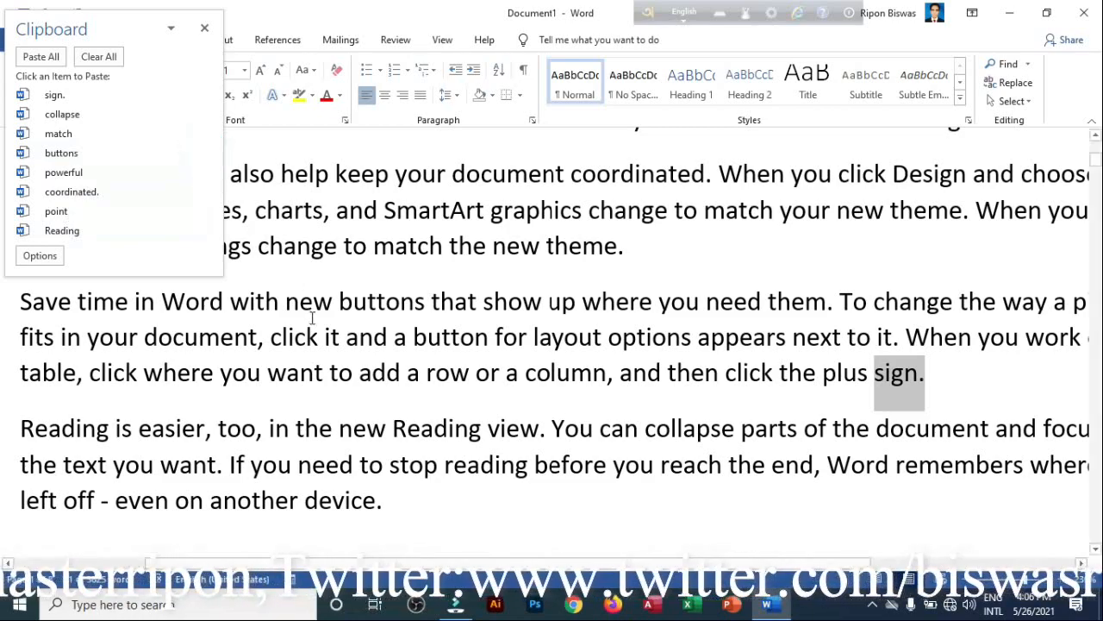
pyautogui.scroll(4, 313, 318)
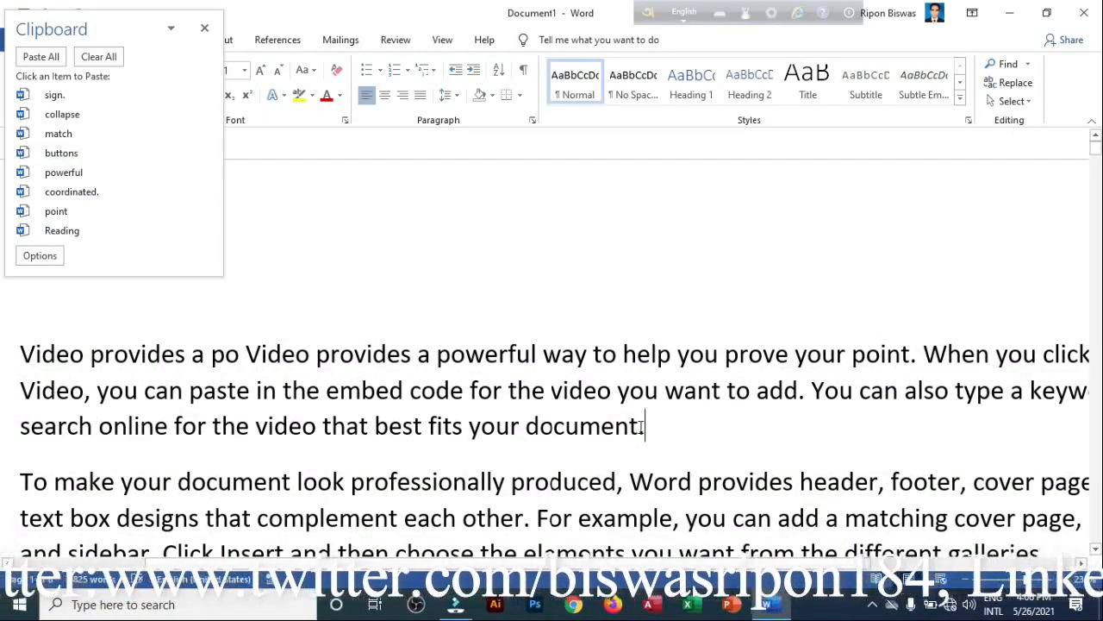
pyautogui.click(55, 96)
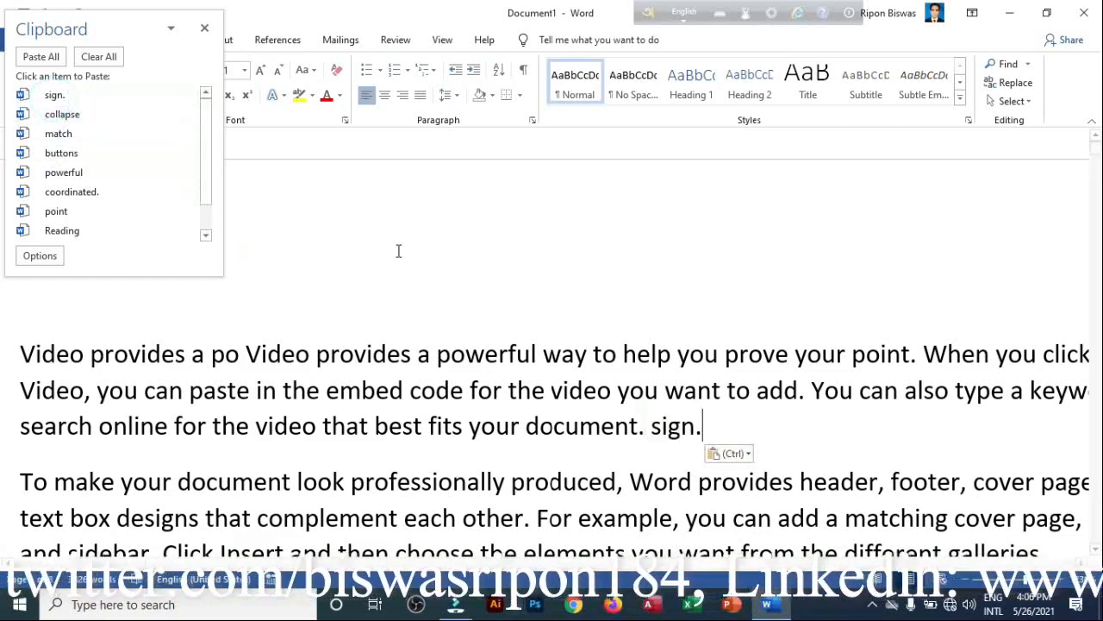
# - Paste the collected "Reading" at the end of the first Themes and styles paragraph and "buttons" after "even on another device."
pyautogui.scroll(-5, 554, 426)
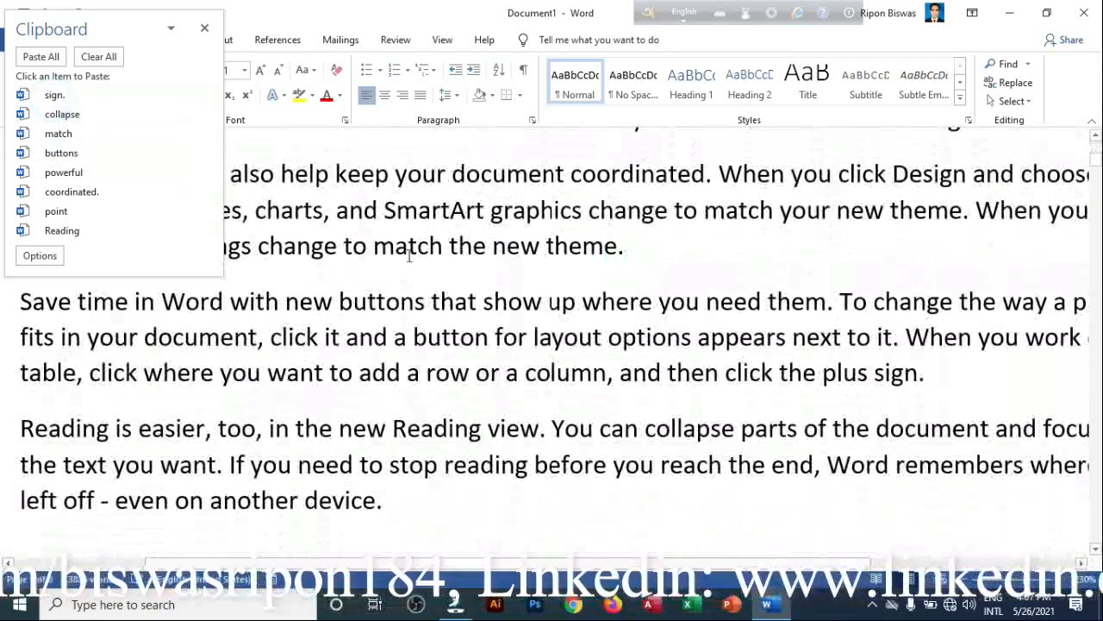
pyautogui.click(62, 230)
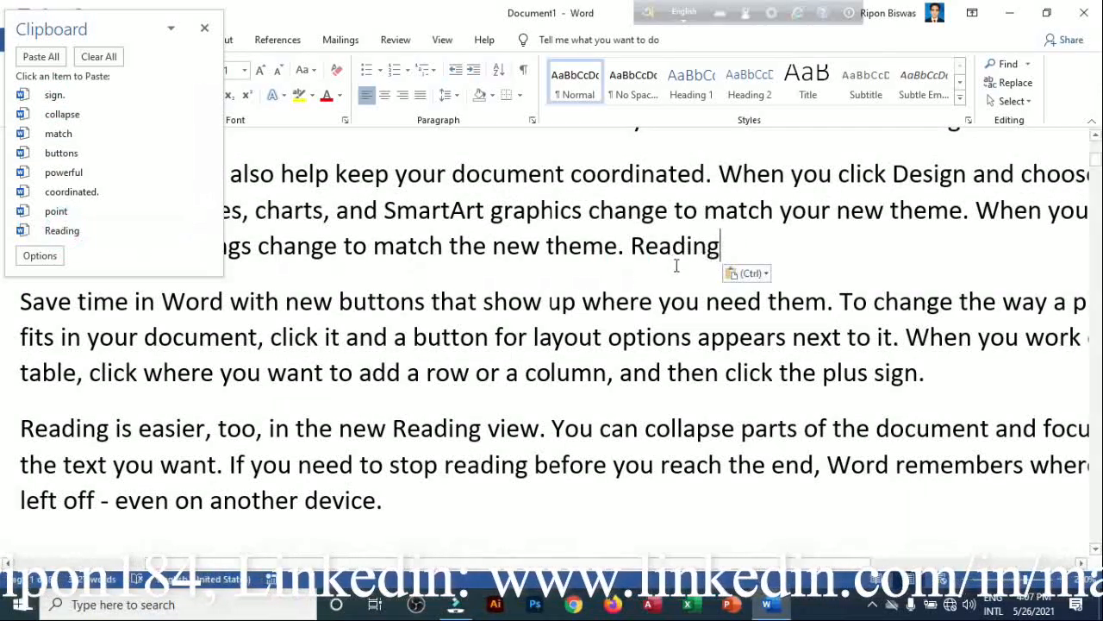
pyautogui.scroll(-2, 602, 276)
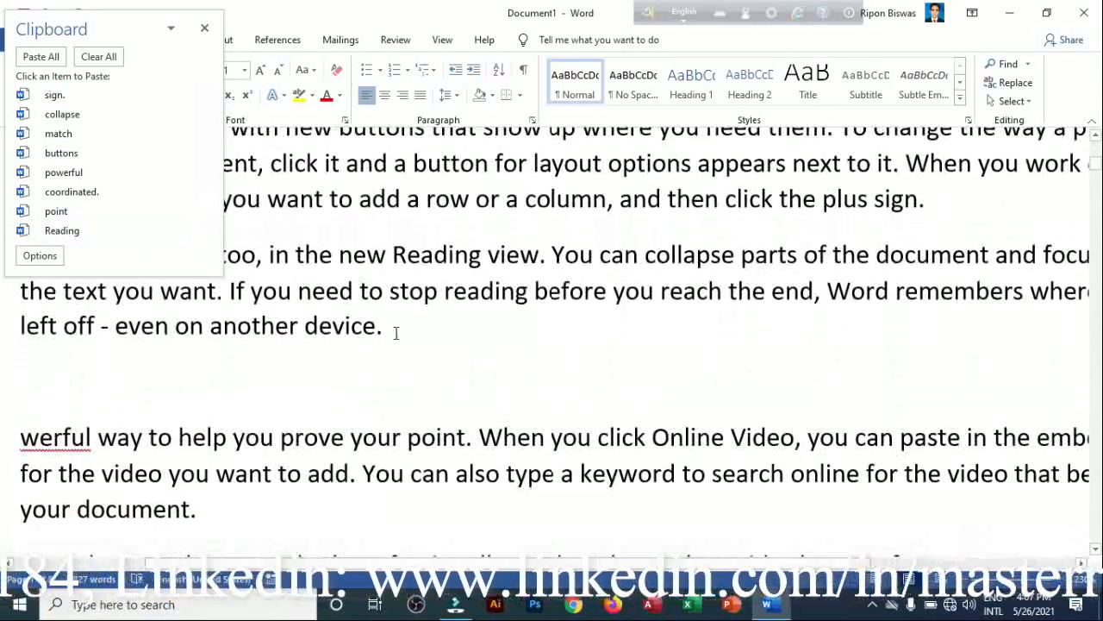
pyautogui.click(68, 155)
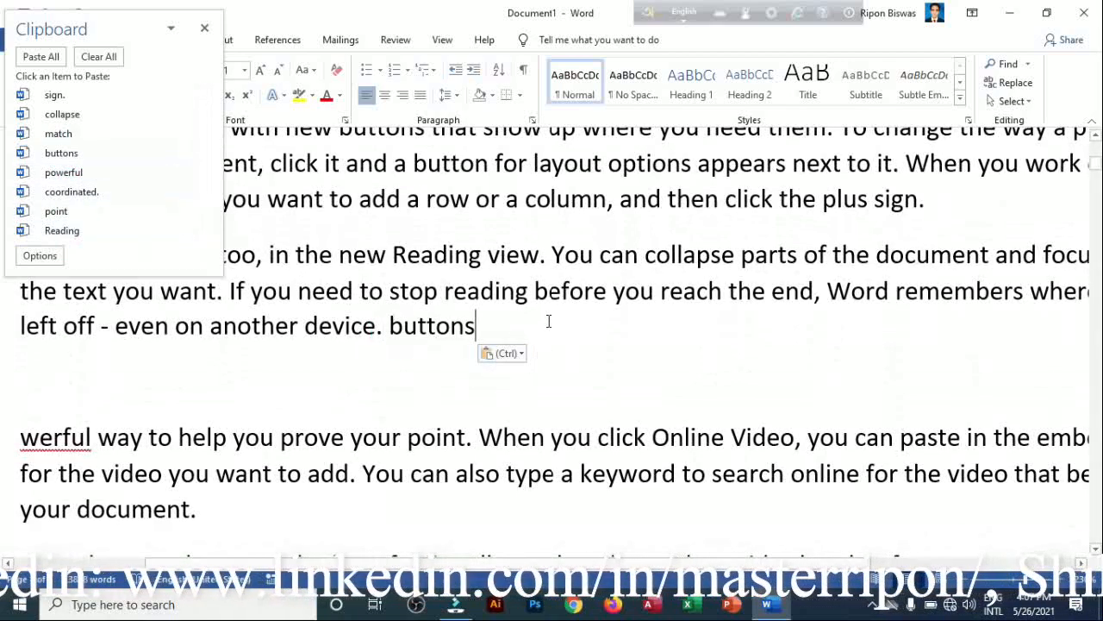
# - Paste the collected "point" after the next Themes and styles paragraph and "coordinated." at the end of the following Video paragraph
pyautogui.scroll(-4, 320, 360)
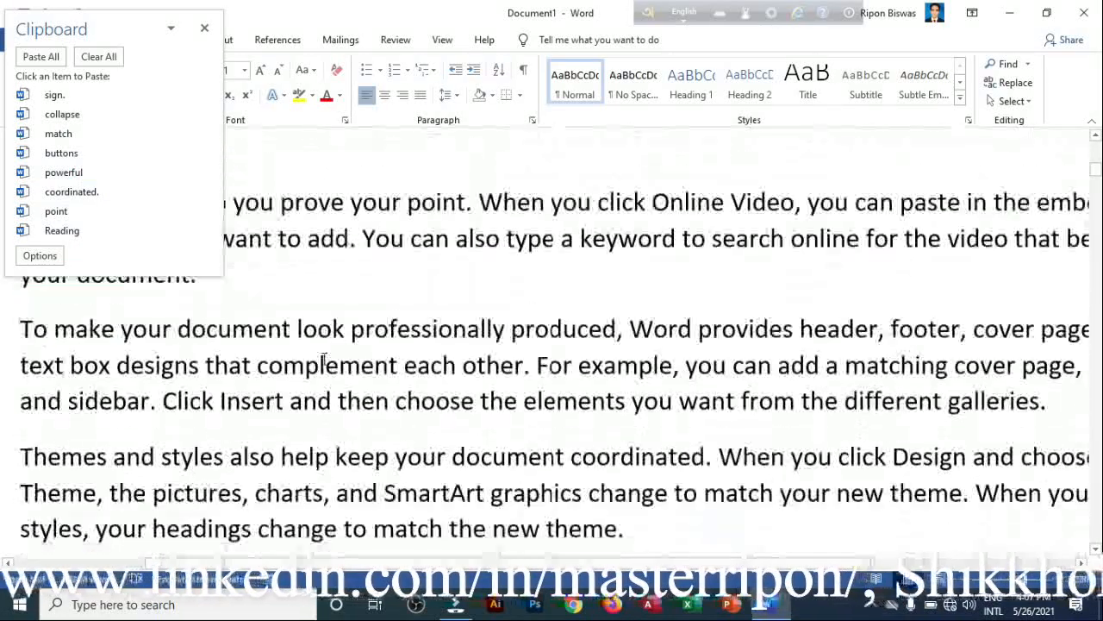
pyautogui.click(641, 422)
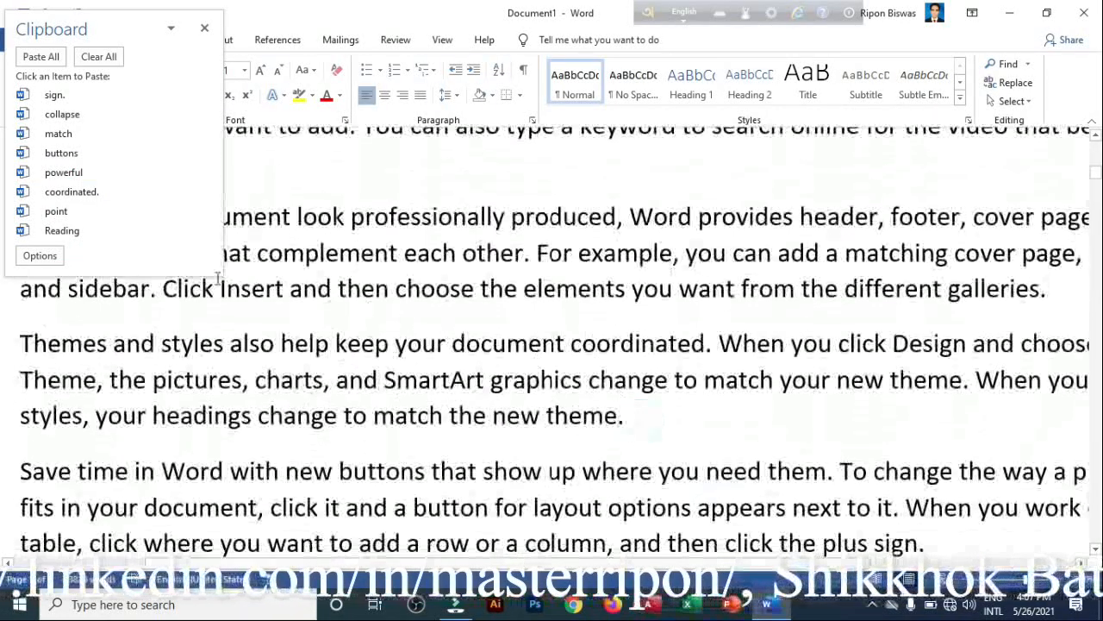
pyautogui.click(55, 211)
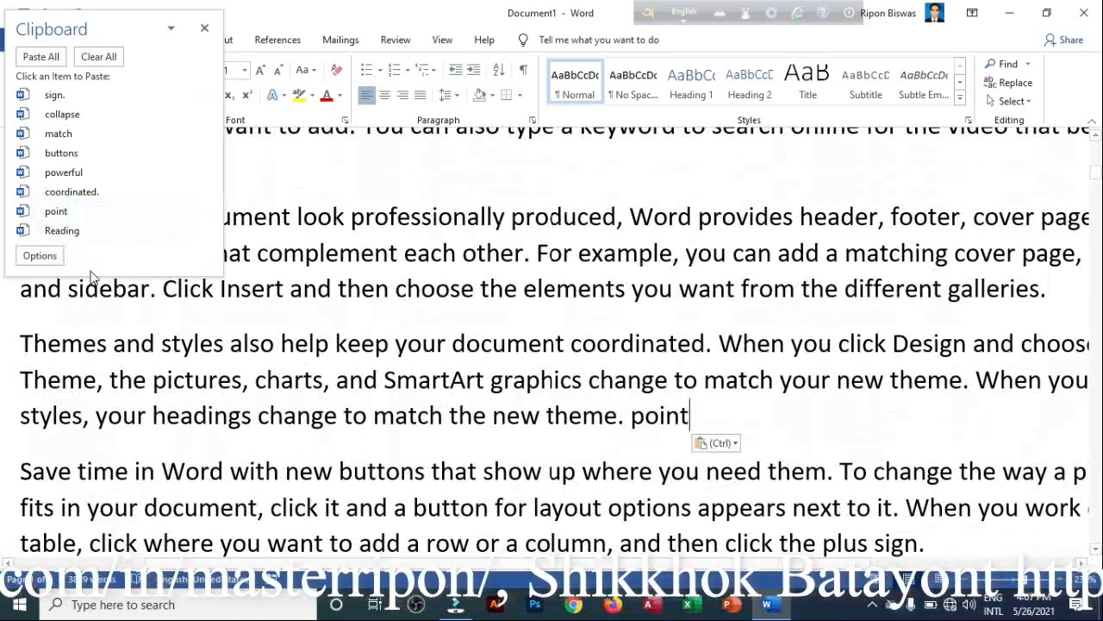
pyautogui.scroll(3, 259, 293)
pyautogui.scroll(-2, 333, 319)
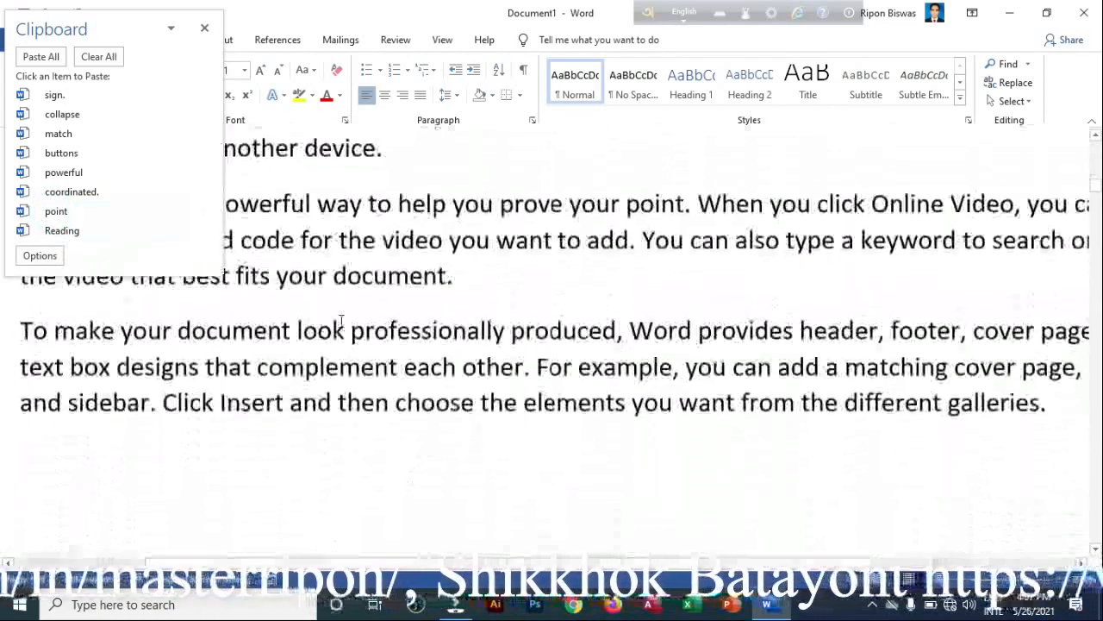
pyautogui.click(458, 276)
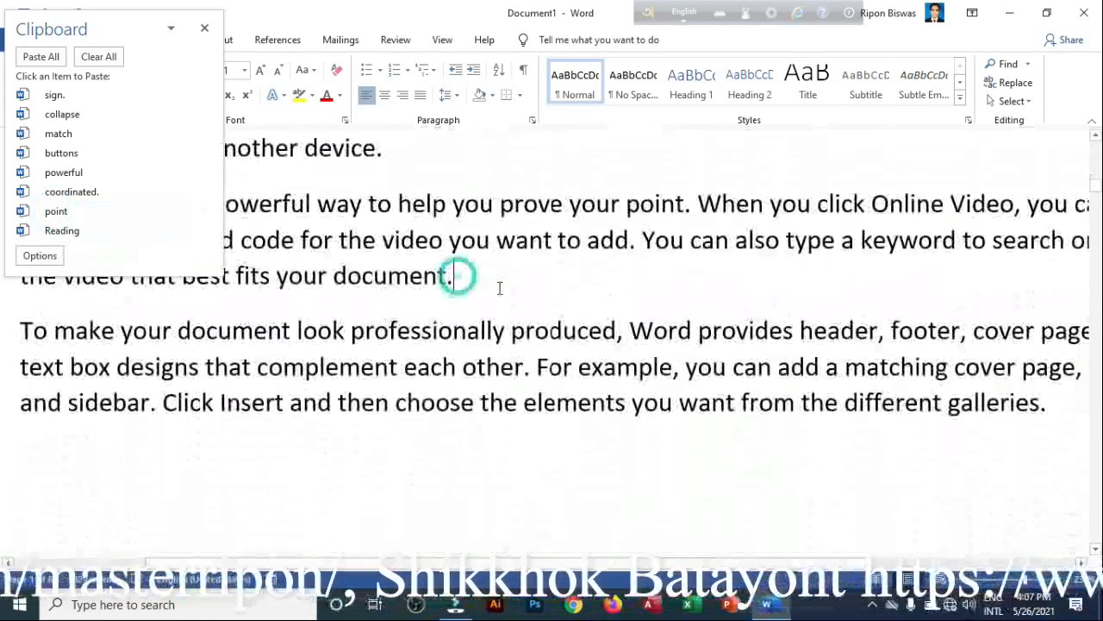
pyautogui.click(69, 191)
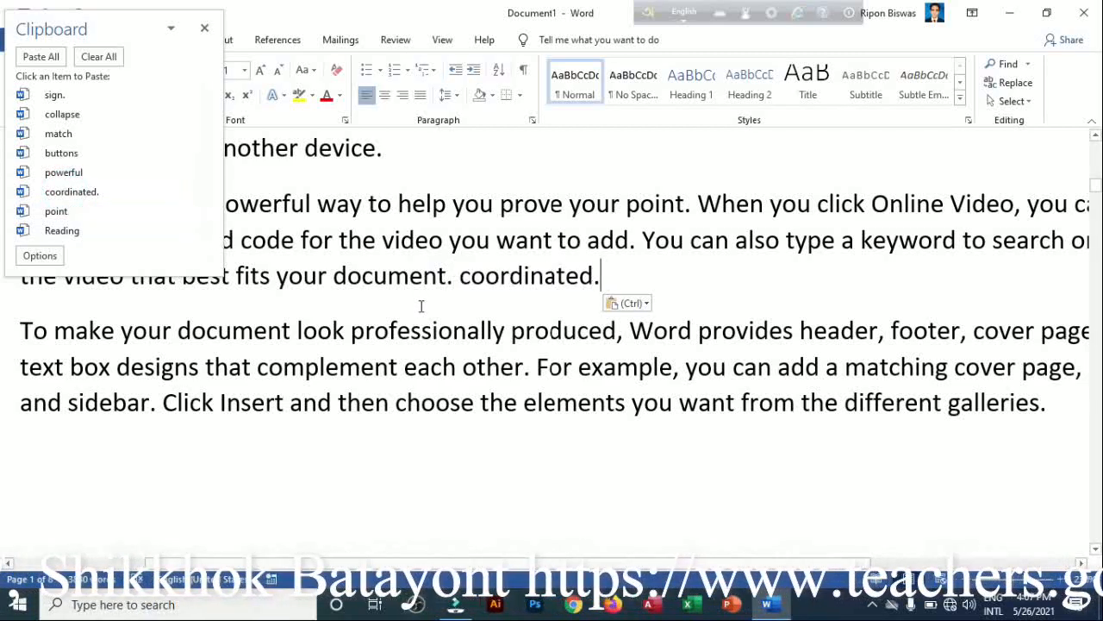
# - Paste the collected "match" into the page 2 text and all Clipboard items at the end of a Reading paragraph further down
pyautogui.scroll(-5, 392, 336)
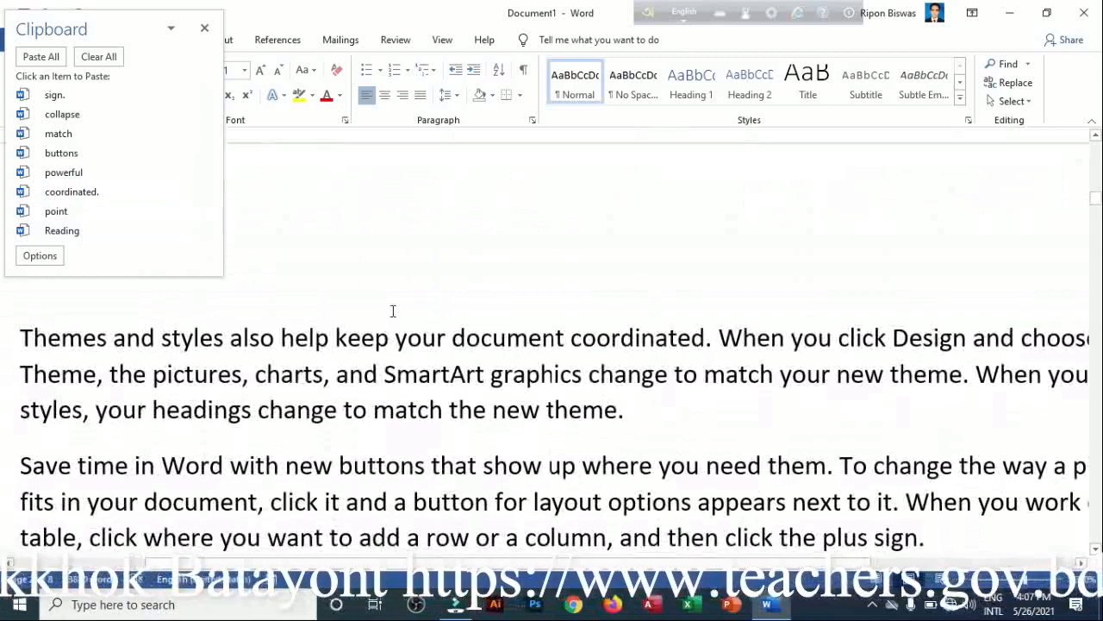
pyautogui.scroll(-2, 392, 311)
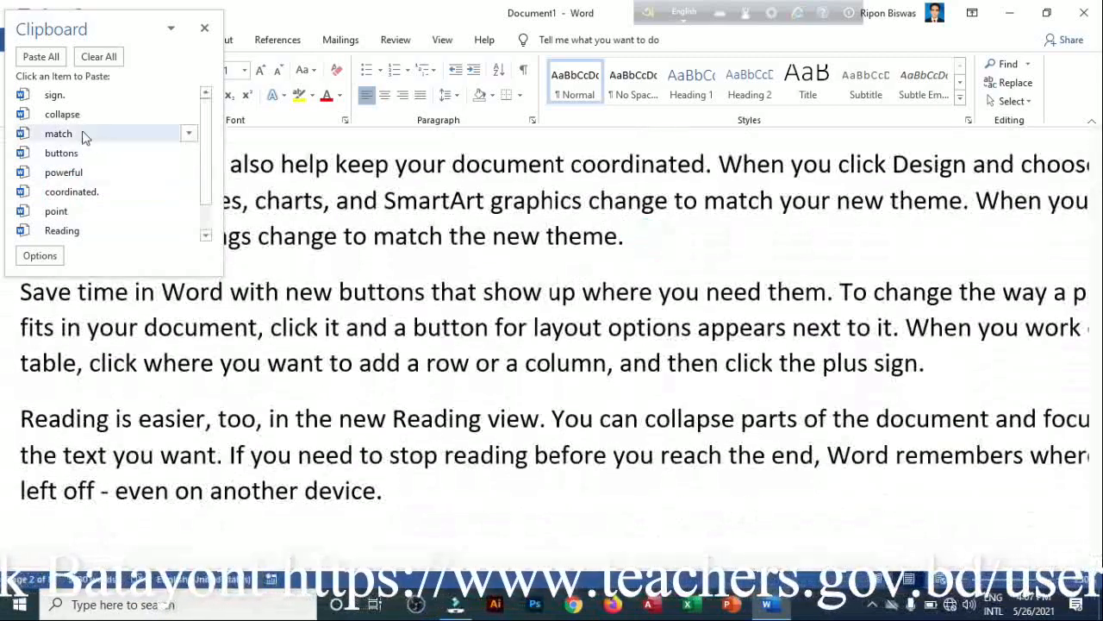
pyautogui.click(60, 134)
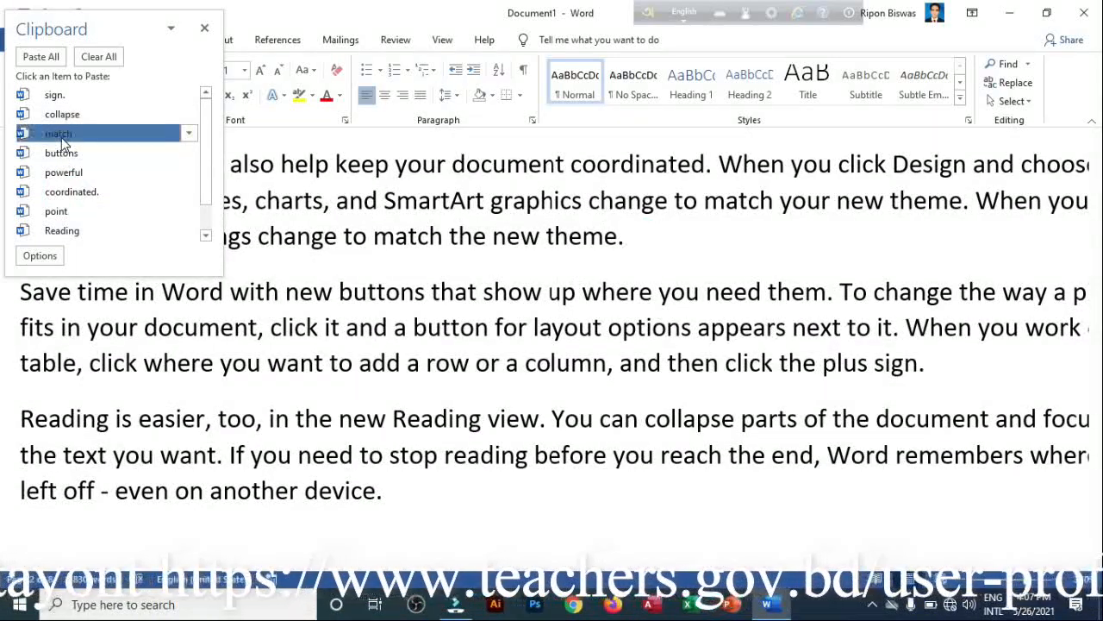
pyautogui.scroll(-3, 396, 311)
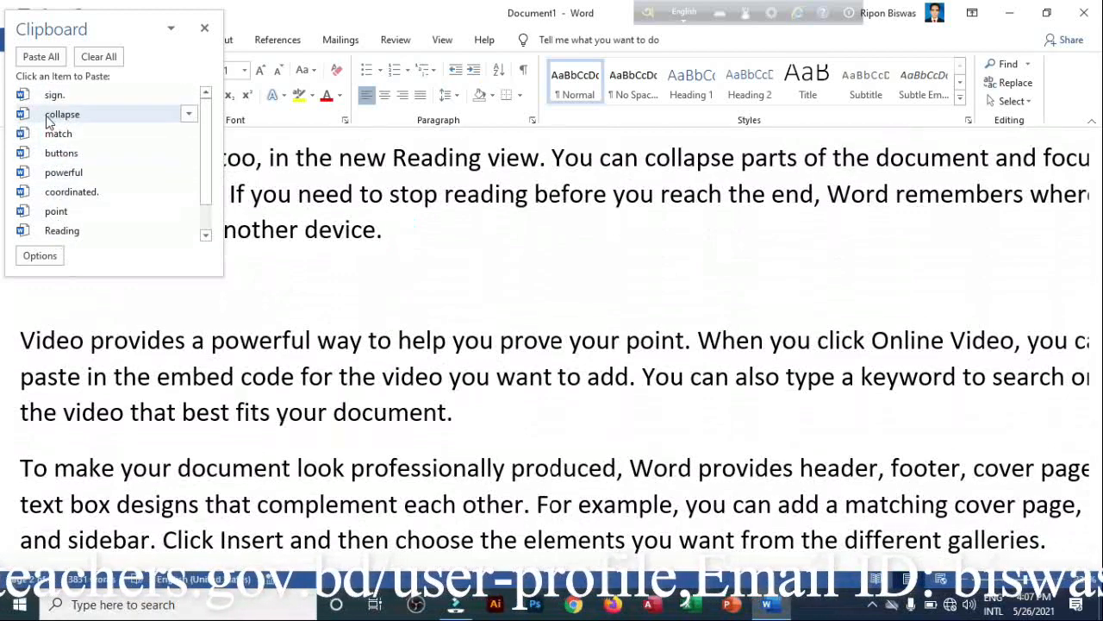
pyautogui.click(40, 61)
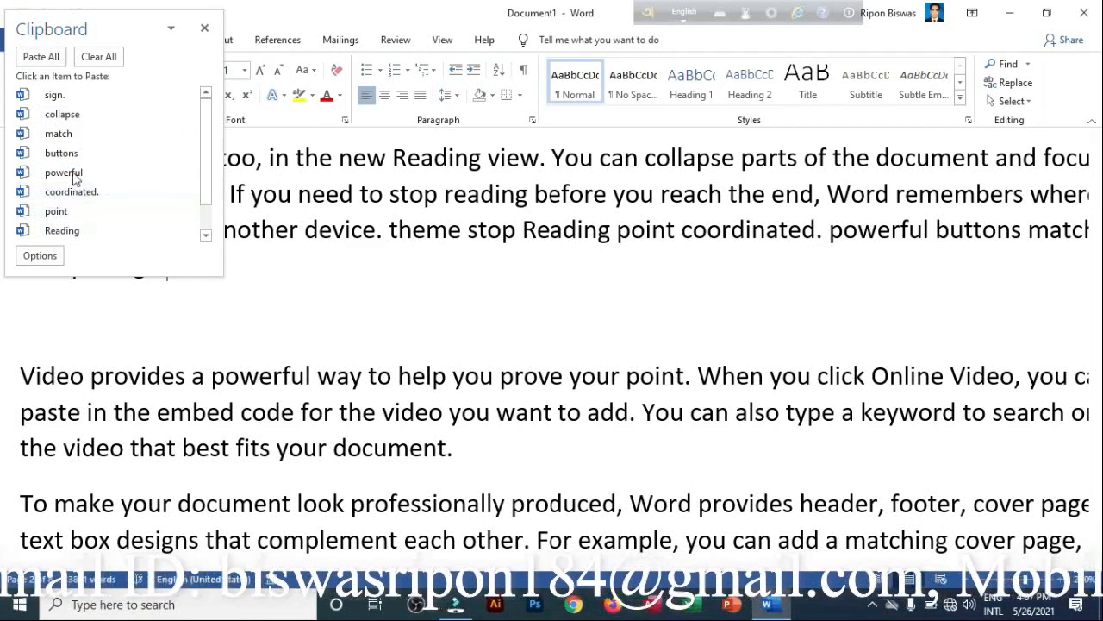
# - Turn on Show Office Clipboard Automatically and move the floating Clipboard pane down so it no longer covers the ribbon commands
pyautogui.click(40, 257)
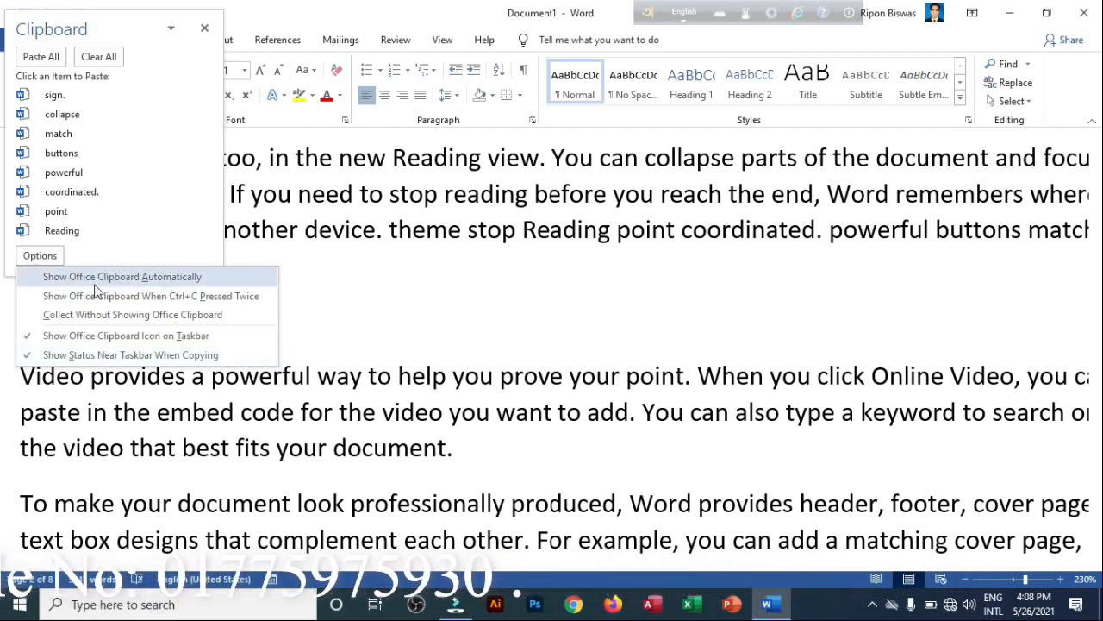
pyautogui.click(39, 285)
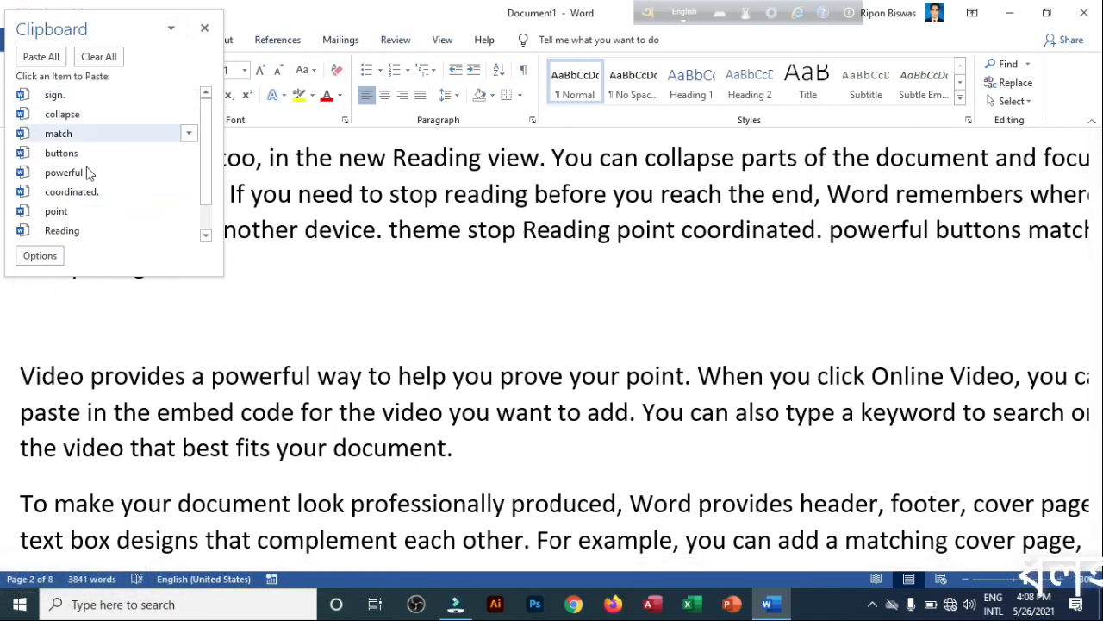
pyautogui.moveTo(111, 26); pyautogui.dragTo(110, 139)
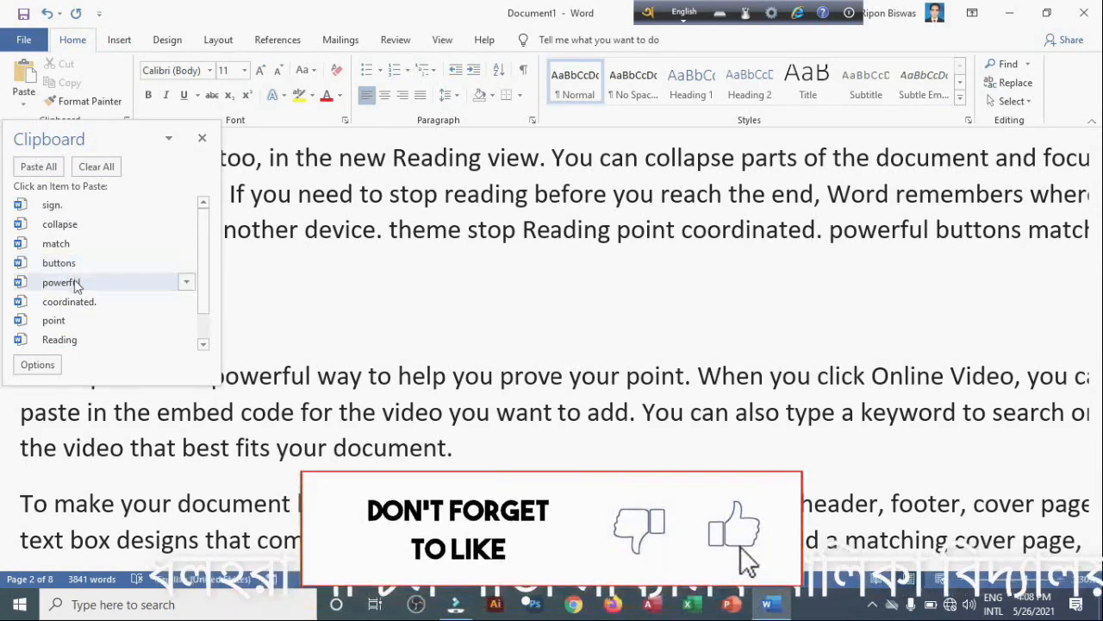
# - Turn off Show Office Clipboard Automatically, and close and reopen the Clipboard pane
pyautogui.click(37, 365)
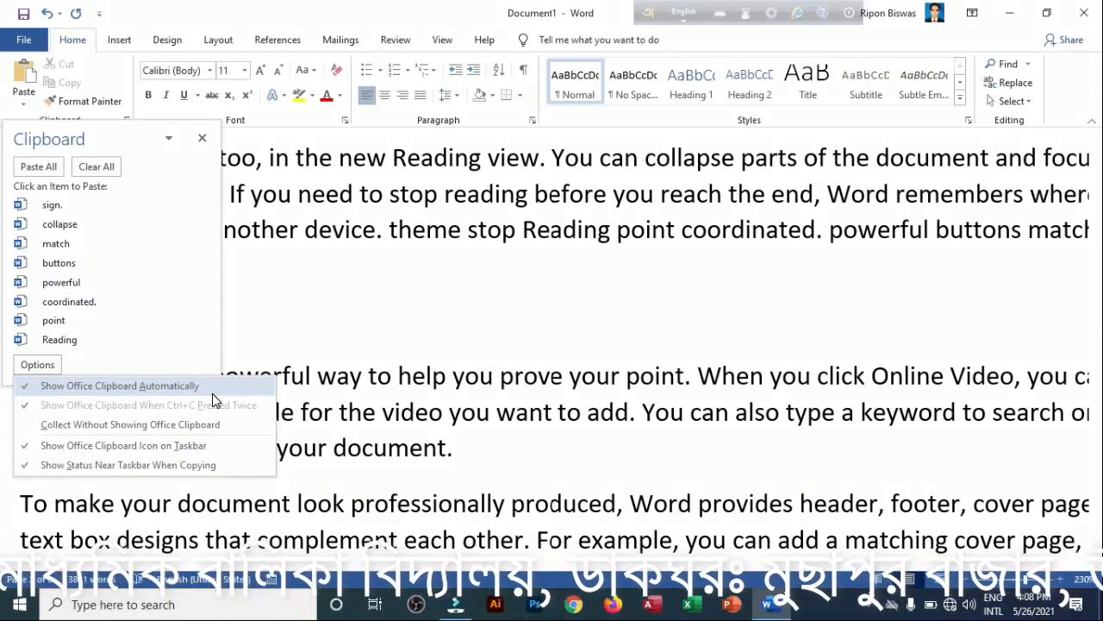
pyautogui.click(30, 387)
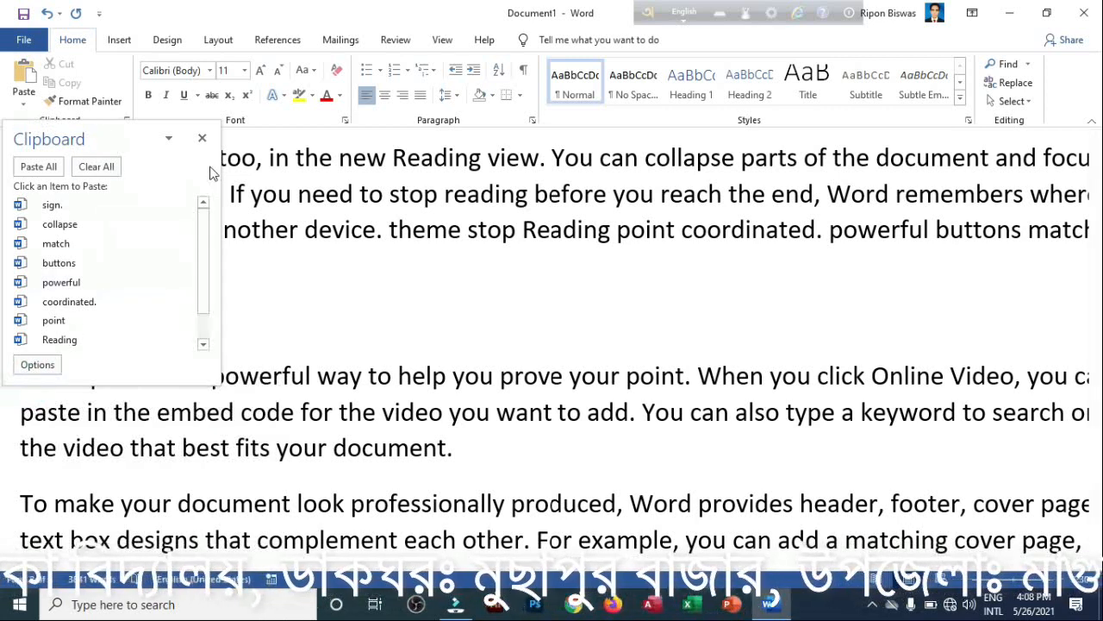
pyautogui.click(202, 138)
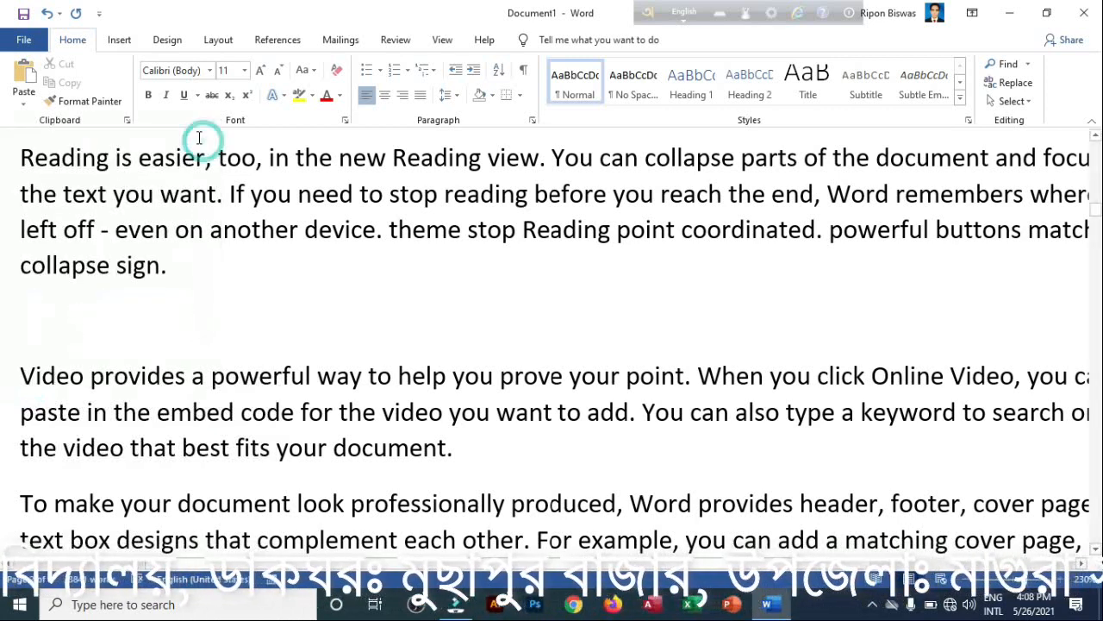
pyautogui.click(126, 121)
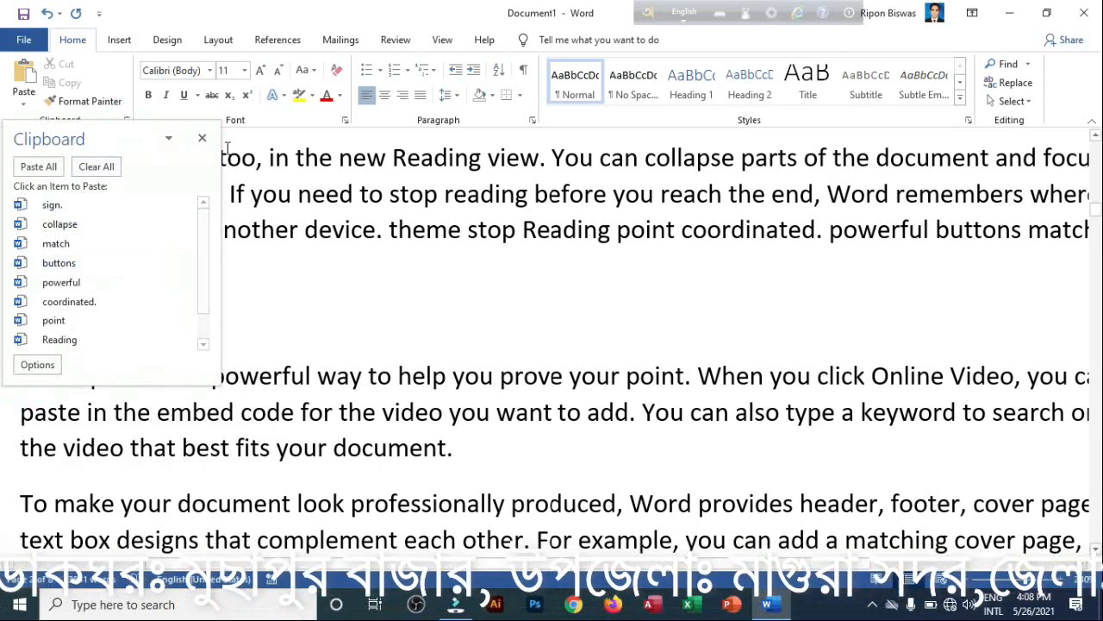
# - Turn the Show Office Clipboard When Ctrl+C Pressed Twice option on and off again
pyautogui.click(54, 371)
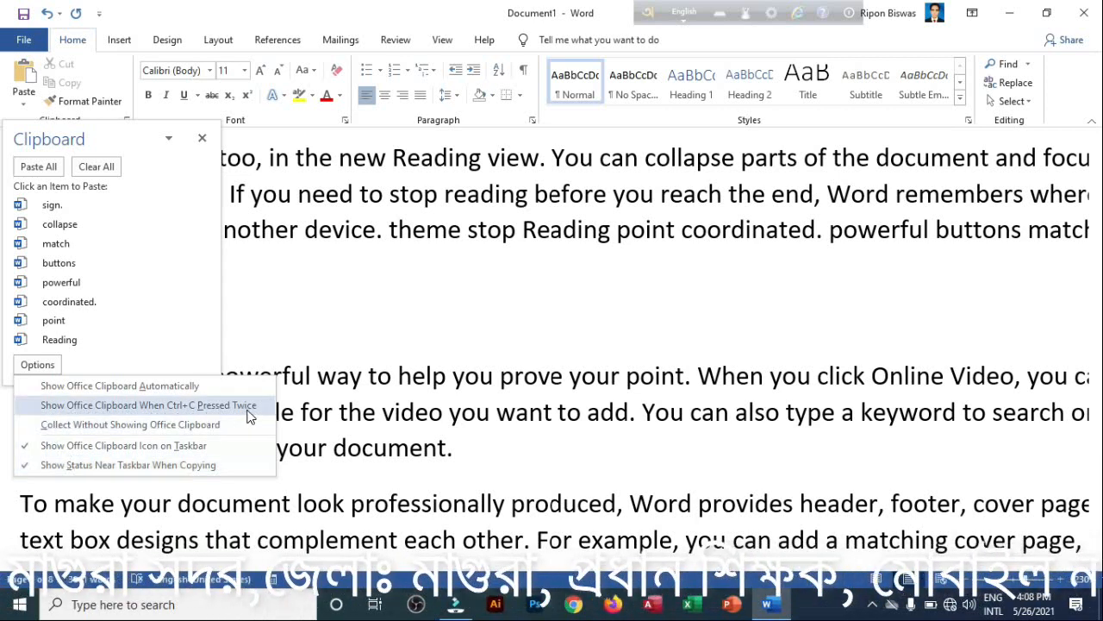
pyautogui.click(32, 405)
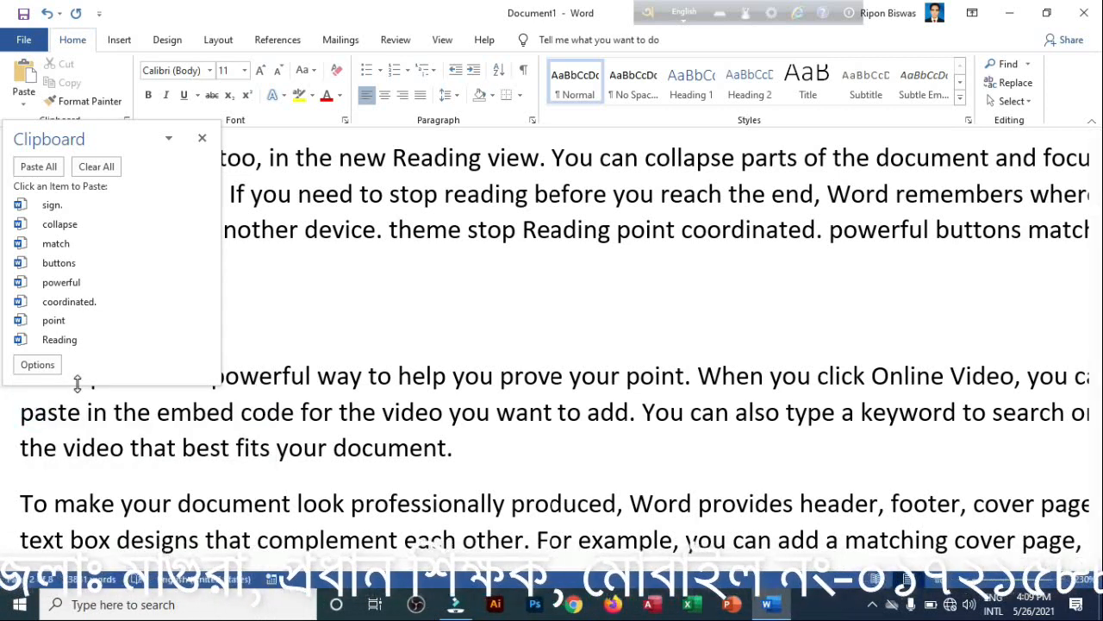
pyautogui.click(37, 365)
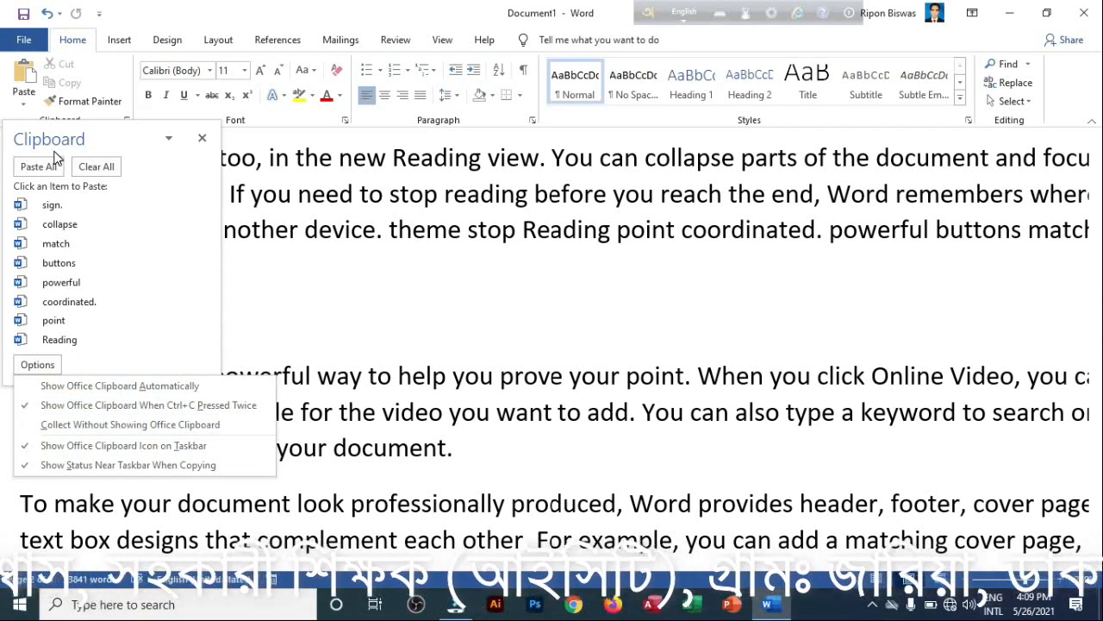
pyautogui.click(28, 405)
# - Examine the Clipboard pane's display options and close the list without choosing another one
pyautogui.click(36, 365)
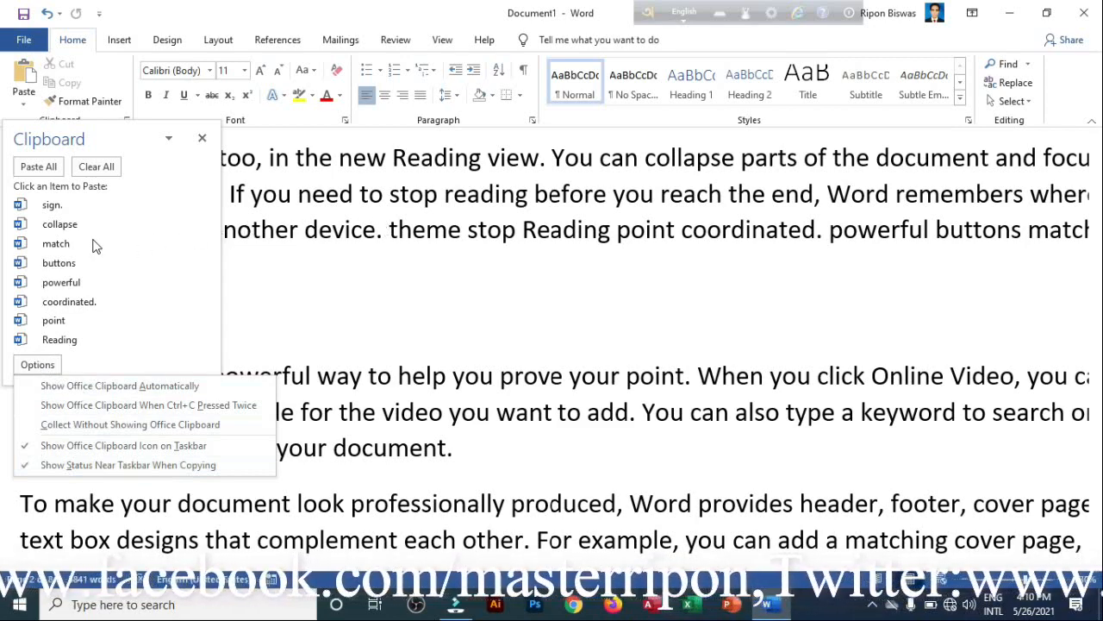
pyautogui.click(343, 229)
pyautogui.scroll(4, 541, 431)
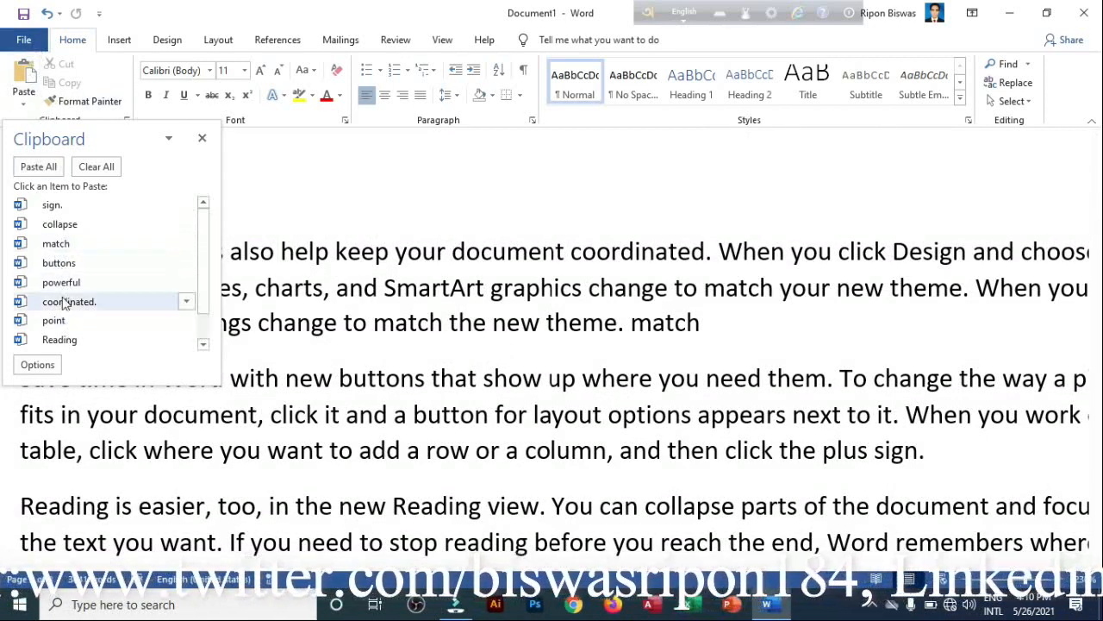
# - Create a new blank document and move the floating Clipboard pane down so it clears the ribbon commands
pyautogui.click(25, 40)
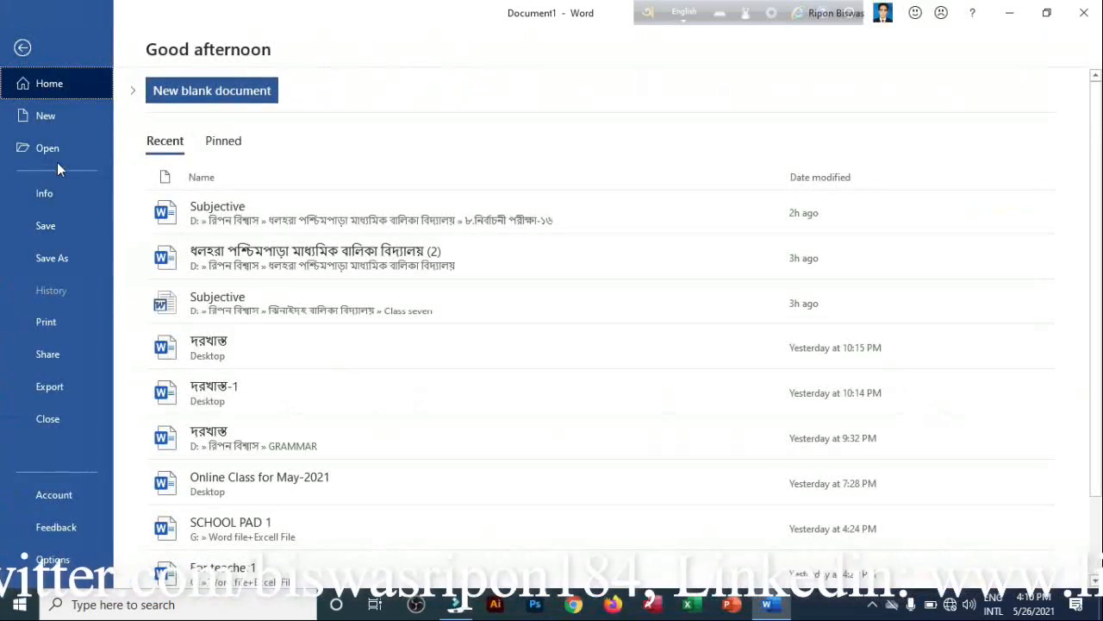
pyautogui.click(48, 117)
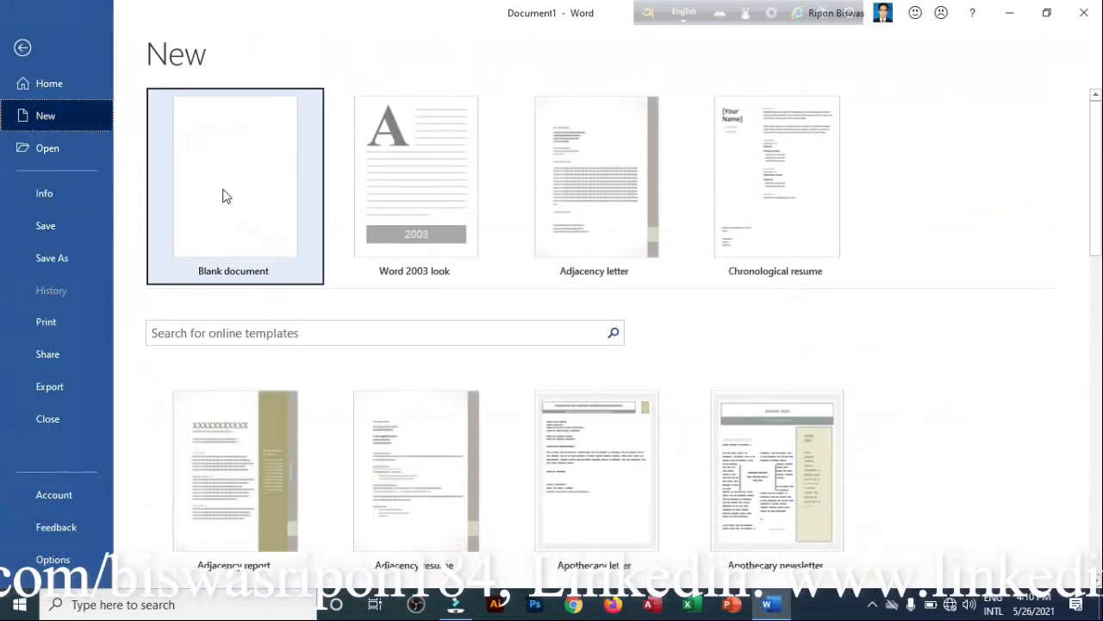
pyautogui.click(222, 193)
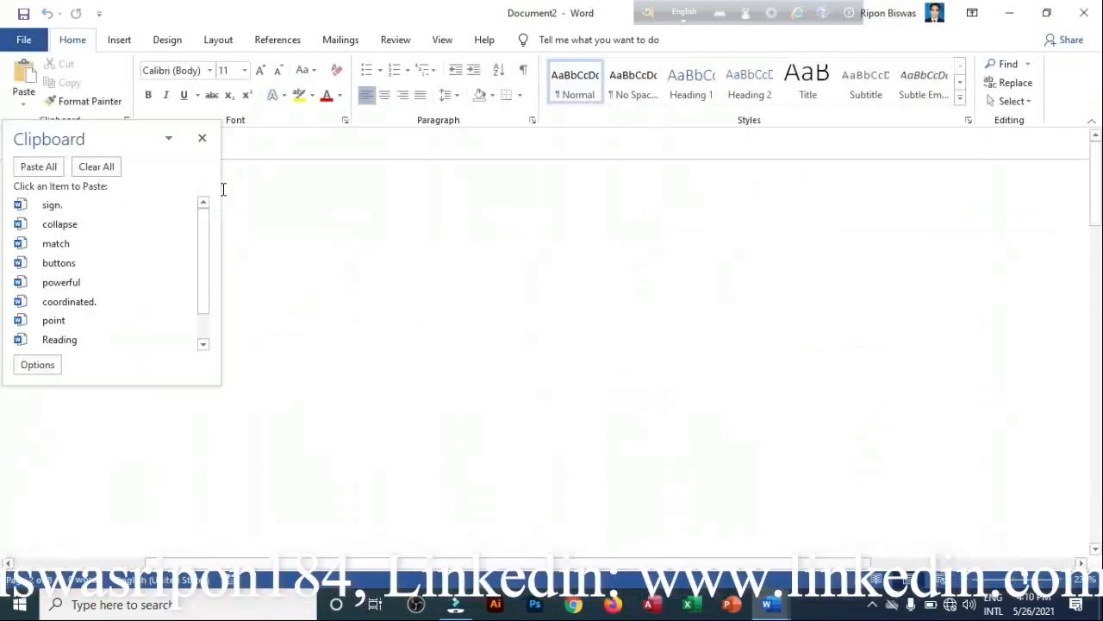
pyautogui.moveTo(96, 132); pyautogui.dragTo(152, 177)
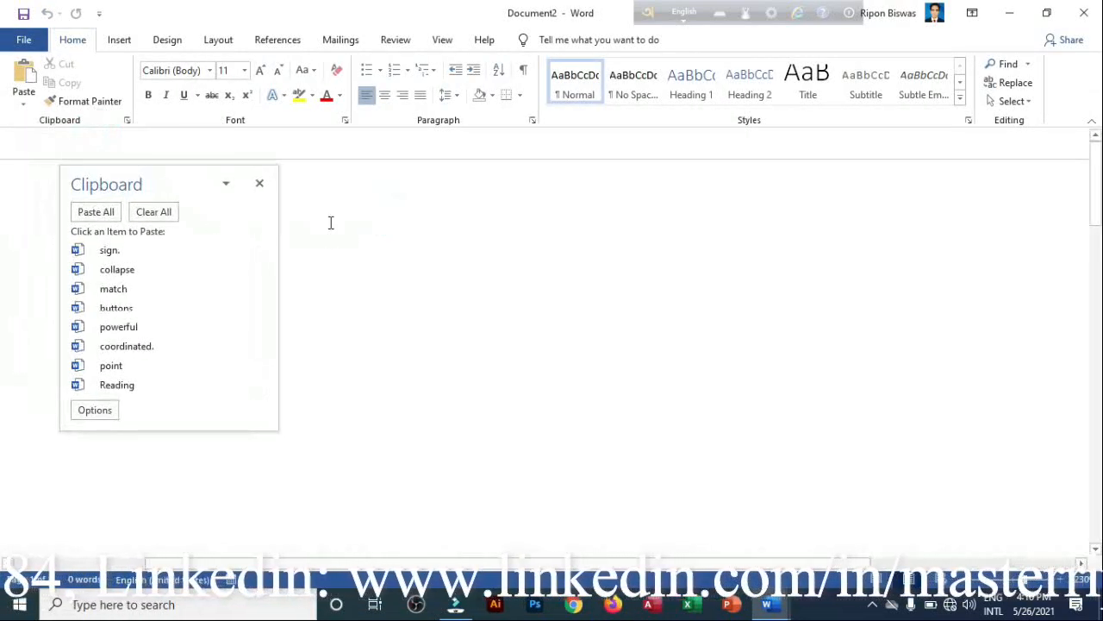
# - Paste the Clipboard items sign., Reading, coordinated., buttons, match, collapse, point and Reading into the blank document, and close the Clipboard pane
pyautogui.click(109, 250)
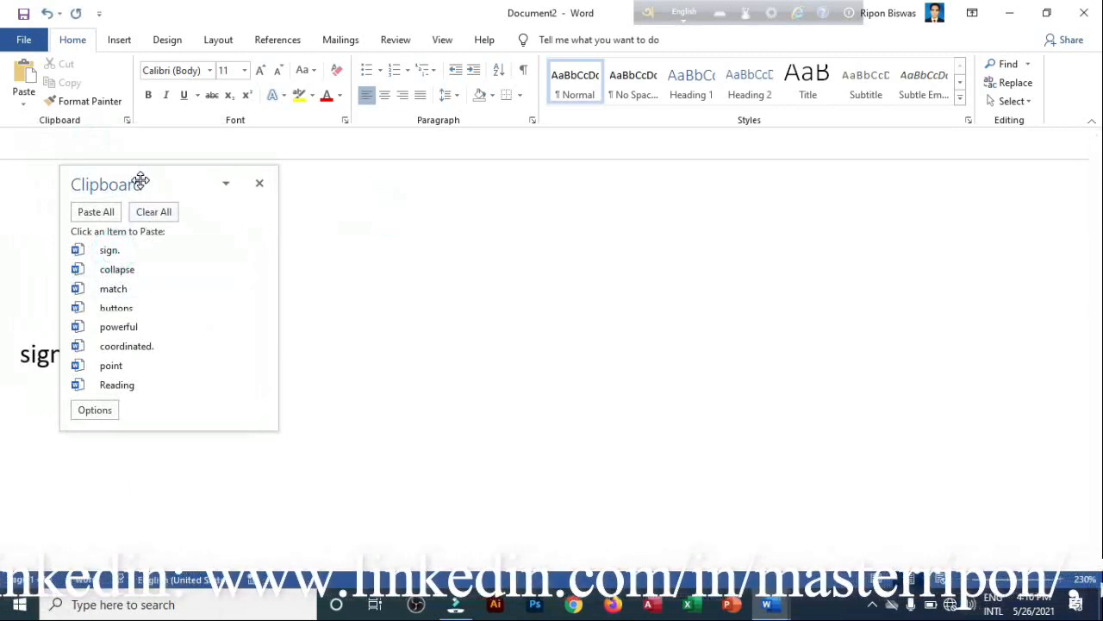
pyautogui.moveTo(141, 180); pyautogui.dragTo(616, 123)
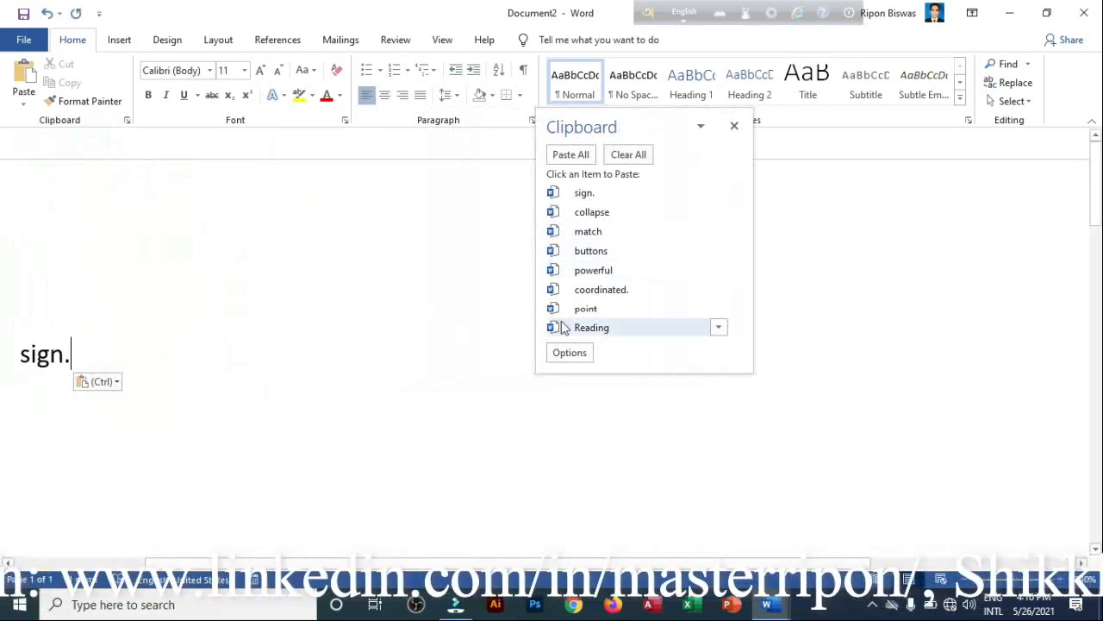
pyautogui.click(598, 326)
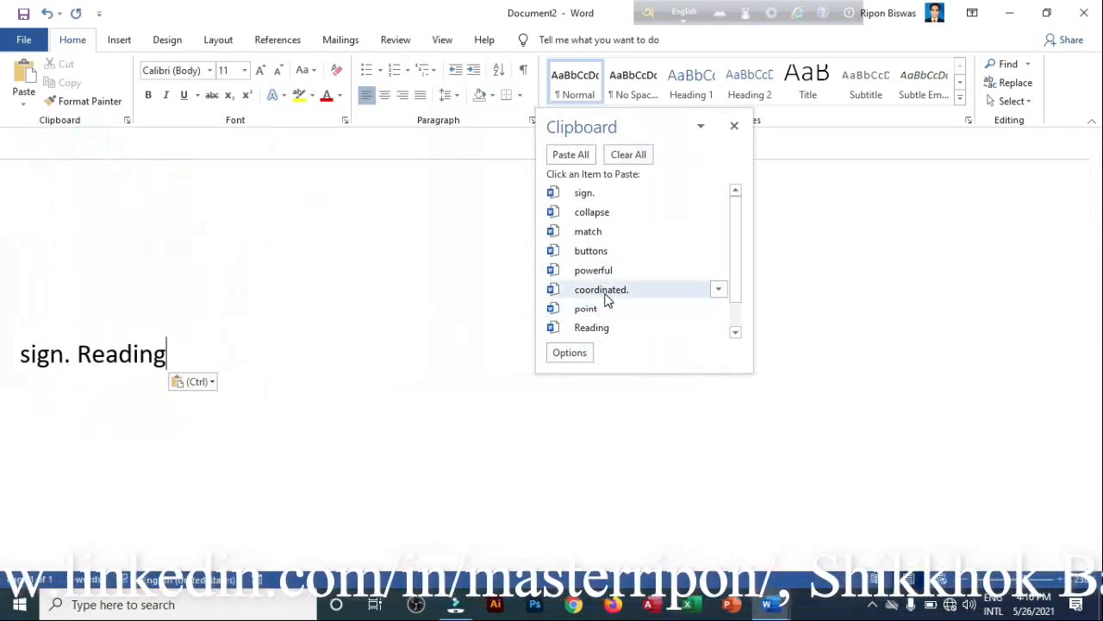
pyautogui.click(606, 291)
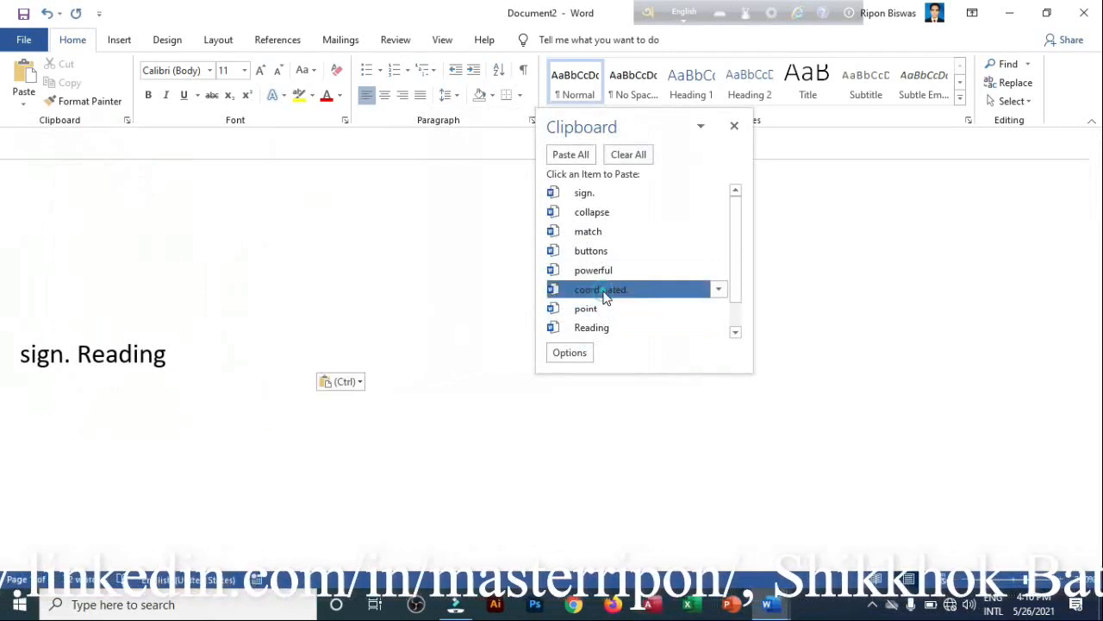
pyautogui.click(592, 251)
pyautogui.click(589, 233)
pyautogui.click(591, 214)
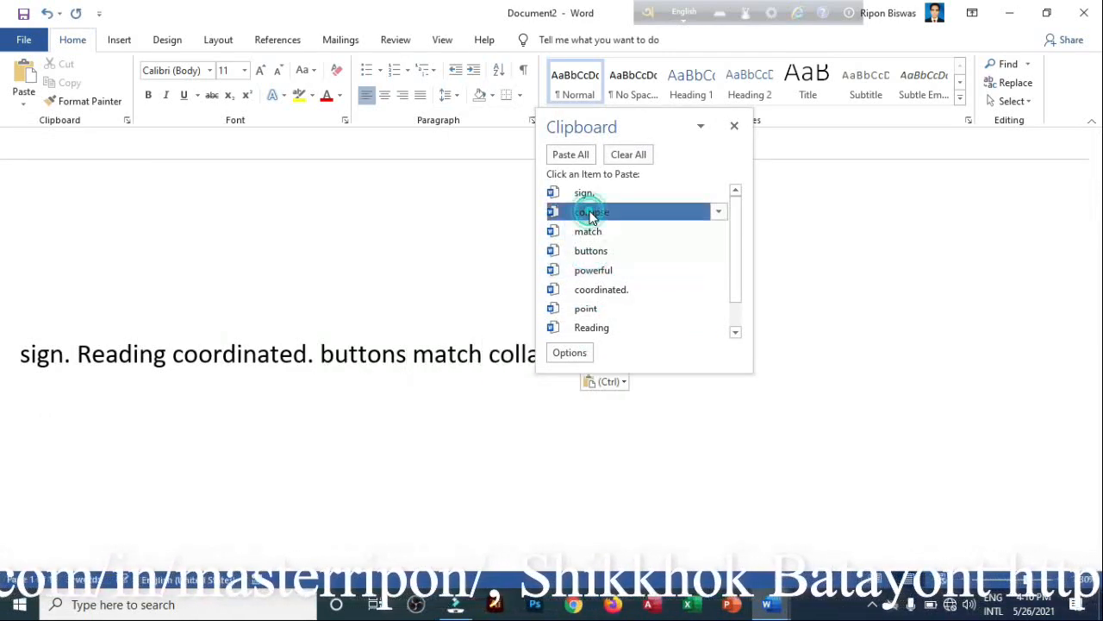
pyautogui.click(586, 310)
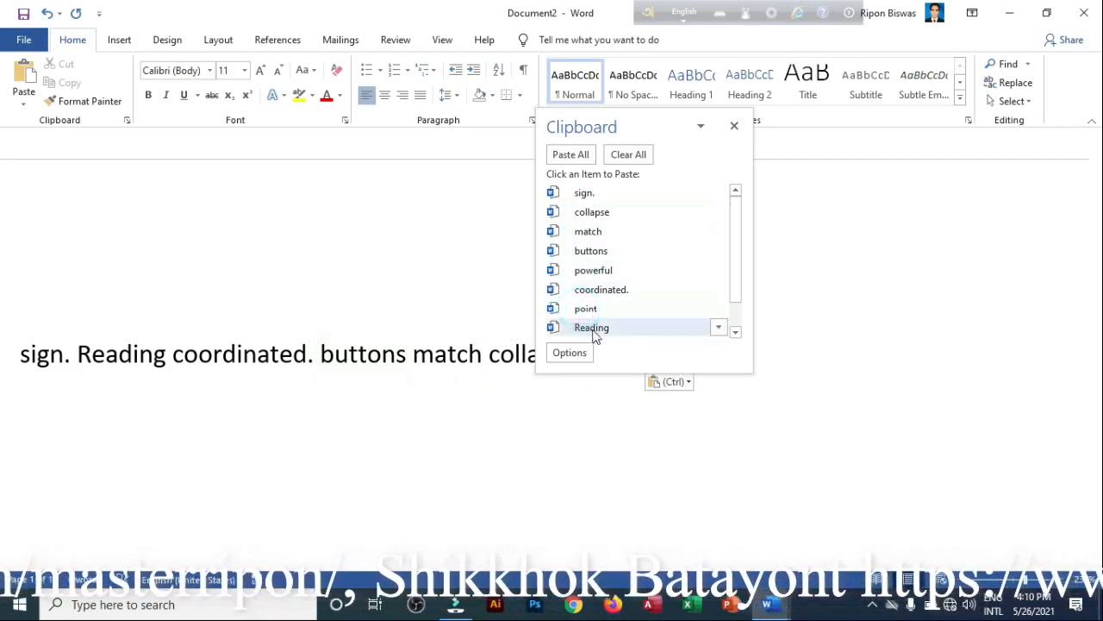
pyautogui.click(592, 329)
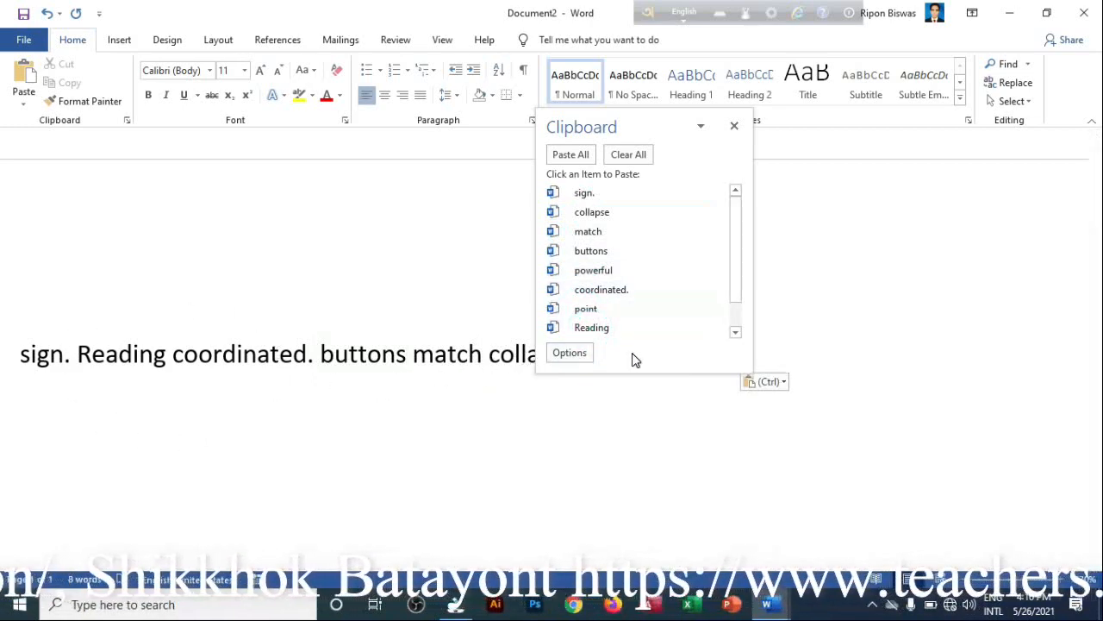
pyautogui.click(733, 127)
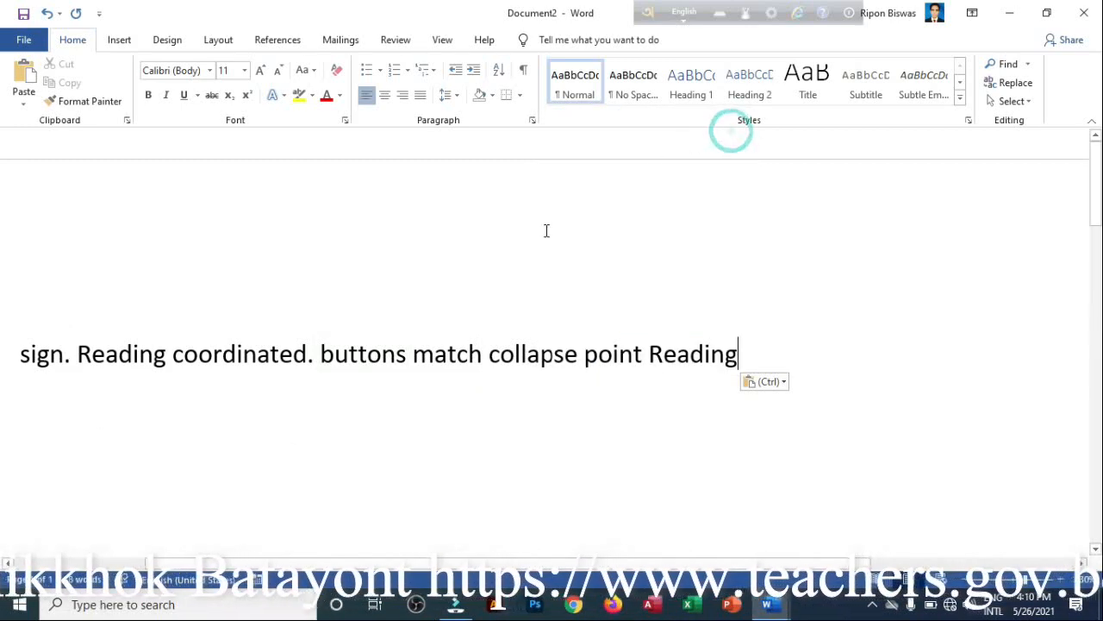